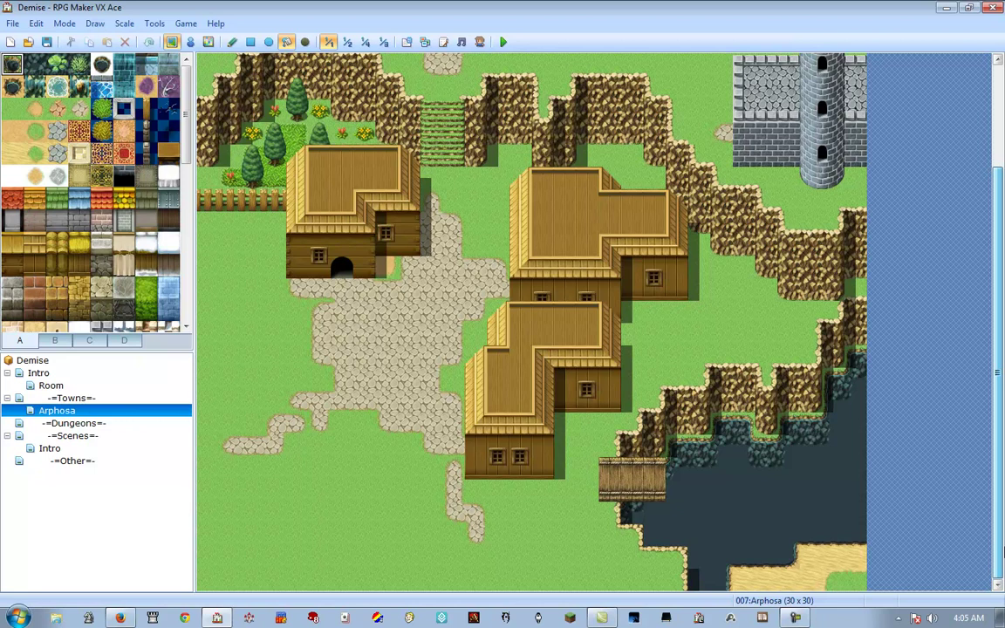
Look over the existing Arphosa town map, examining its houses, cliffs, paths and river.
{"action": "scroll", "coordinate": [976, 271], "scroll_direction": "down", "scroll_amount": 3}
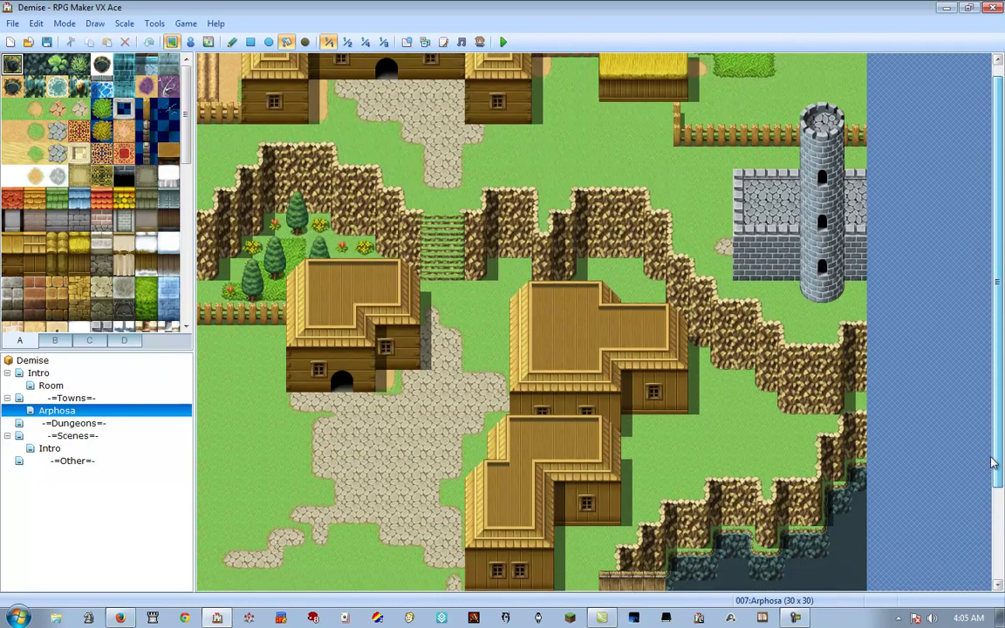
{"action": "scroll", "coordinate": [1001, 303], "scroll_direction": "up", "scroll_amount": 3}
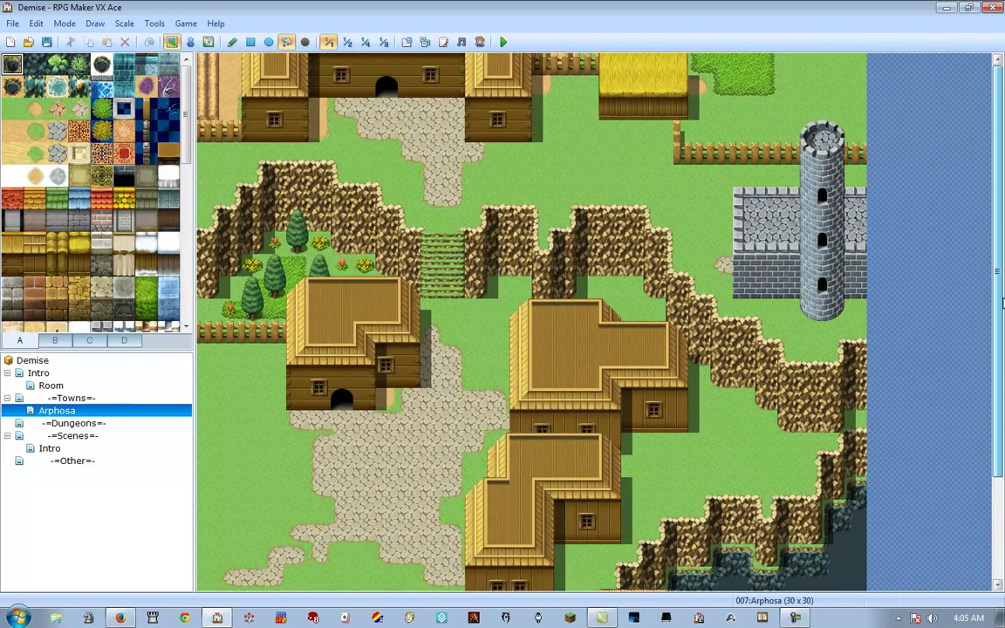
{"action": "scroll", "coordinate": [1002, 303], "scroll_direction": "down", "scroll_amount": 3}
{"action": "scroll", "coordinate": [1002, 358], "scroll_direction": "up", "scroll_amount": 3}
{"action": "scroll", "coordinate": [1002, 323], "scroll_direction": "down", "scroll_amount": 3}
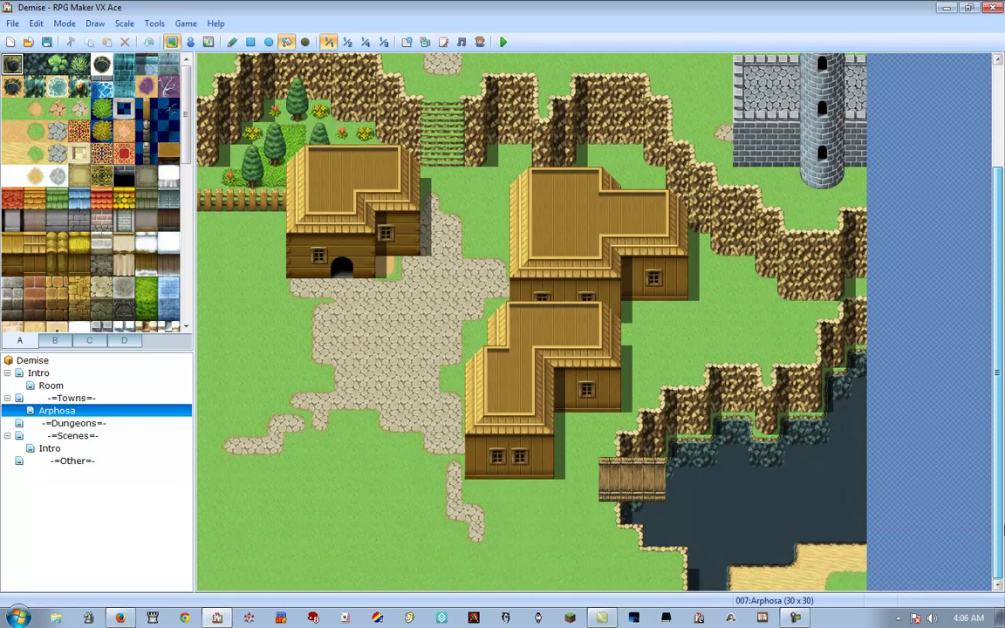
{"action": "scroll", "coordinate": [1002, 393], "scroll_direction": "up", "scroll_amount": 3}
{"action": "scroll", "coordinate": [1002, 519], "scroll_direction": "down", "scroll_amount": 3}
{"action": "scroll", "coordinate": [1002, 519], "scroll_direction": "up", "scroll_amount": 3}
{"action": "scroll", "coordinate": [999, 513], "scroll_direction": "down", "scroll_amount": 3}
{"action": "scroll", "coordinate": [999, 506], "scroll_direction": "up", "scroll_amount": 3}
{"action": "scroll", "coordinate": [998, 501], "scroll_direction": "down", "scroll_amount": 3}
{"action": "left_click_drag", "start_coordinate": [995, 496], "coordinate": [998, 548]}
{"action": "scroll", "coordinate": [993, 437], "scroll_direction": "up", "scroll_amount": 3}
{"action": "scroll", "coordinate": [987, 436], "scroll_direction": "down", "scroll_amount": 2}
{"action": "scroll", "coordinate": [982, 384], "scroll_direction": "up", "scroll_amount": 2}
{"action": "scroll", "coordinate": [981, 419], "scroll_direction": "down", "scroll_amount": 2}
{"action": "scroll", "coordinate": [977, 429], "scroll_direction": "up", "scroll_amount": 1}
{"action": "scroll", "coordinate": [976, 423], "scroll_direction": "up", "scroll_amount": 1}
{"action": "scroll", "coordinate": [973, 415], "scroll_direction": "down", "scroll_amount": 2}
{"action": "scroll", "coordinate": [971, 405], "scroll_direction": "down", "scroll_amount": 1}
{"action": "scroll", "coordinate": [968, 401], "scroll_direction": "up", "scroll_amount": 1}
{"action": "scroll", "coordinate": [965, 391], "scroll_direction": "up", "scroll_amount": 2}
{"action": "scroll", "coordinate": [971, 436], "scroll_direction": "down", "scroll_amount": 3}
{"action": "scroll", "coordinate": [974, 375], "scroll_direction": "up", "scroll_amount": 3}
{"action": "scroll", "coordinate": [982, 357], "scroll_direction": "down", "scroll_amount": 1}
{"action": "scroll", "coordinate": [987, 347], "scroll_direction": "up", "scroll_amount": 1}
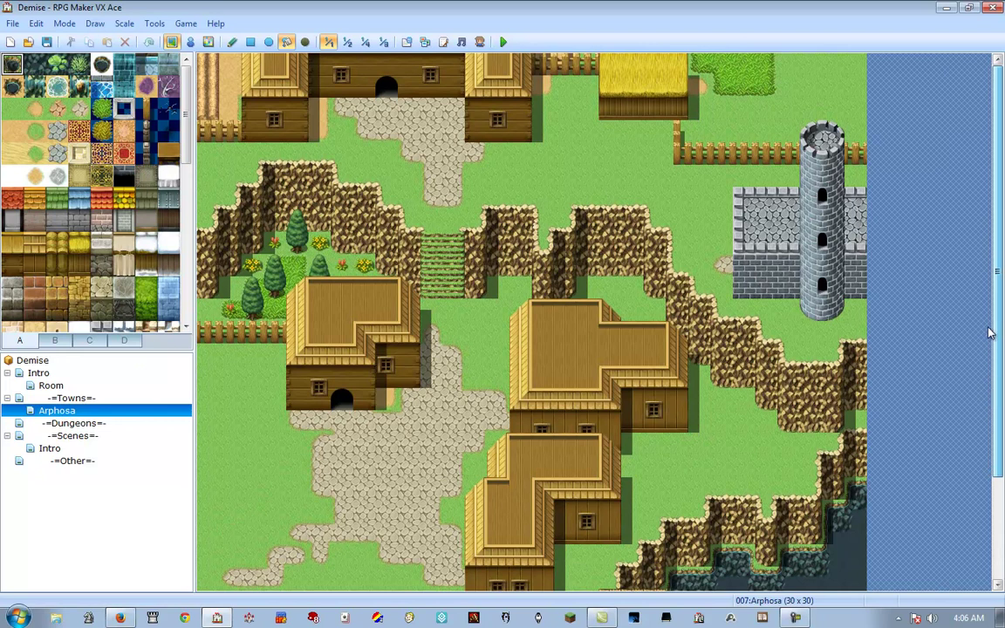
{"action": "scroll", "coordinate": [987, 410], "scroll_direction": "down", "scroll_amount": 2}
{"action": "scroll", "coordinate": [986, 410], "scroll_direction": "up", "scroll_amount": 2}
Create a new map named Tisata Mountain under -=Dungeons=- using the 004:Dungeon tileset.
{"action": "left_click", "coordinate": [75, 424]}
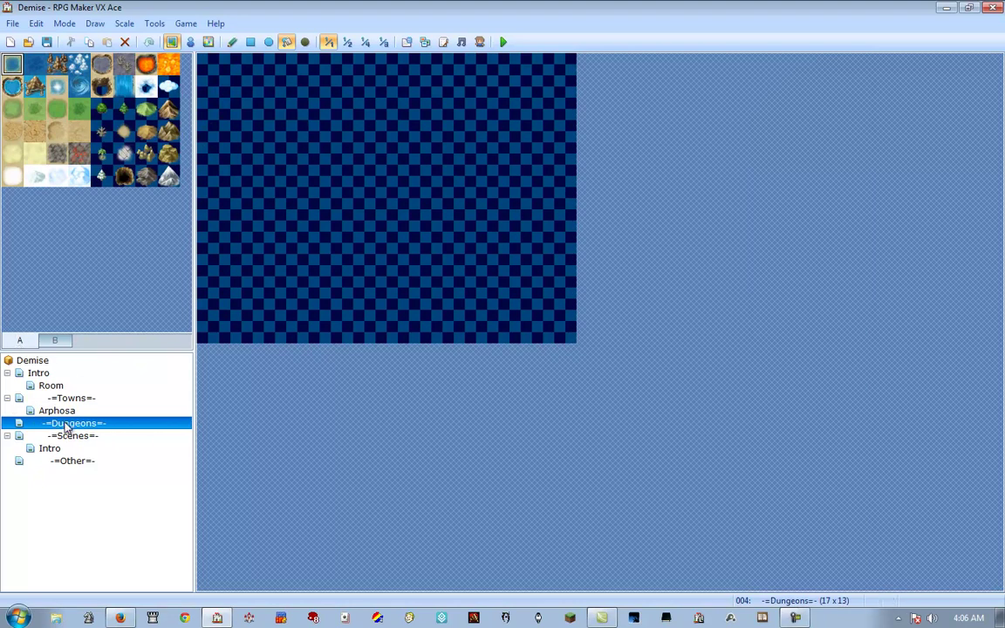
{"action": "right_click", "coordinate": [66, 426]}
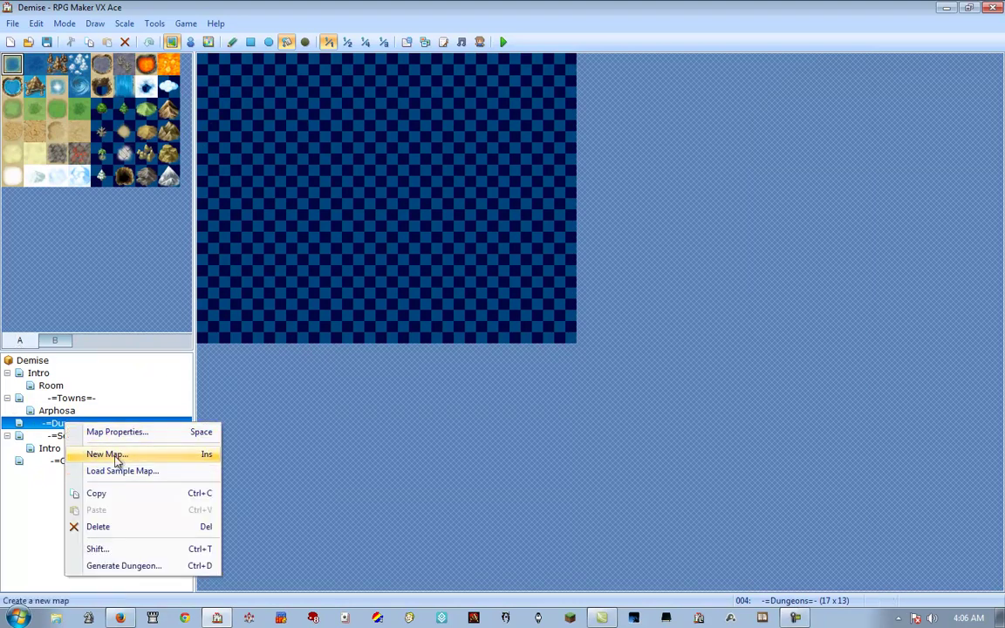
{"action": "left_click", "coordinate": [129, 385]}
{"action": "right_click", "coordinate": [73, 424]}
{"action": "left_click", "coordinate": [209, 455]}
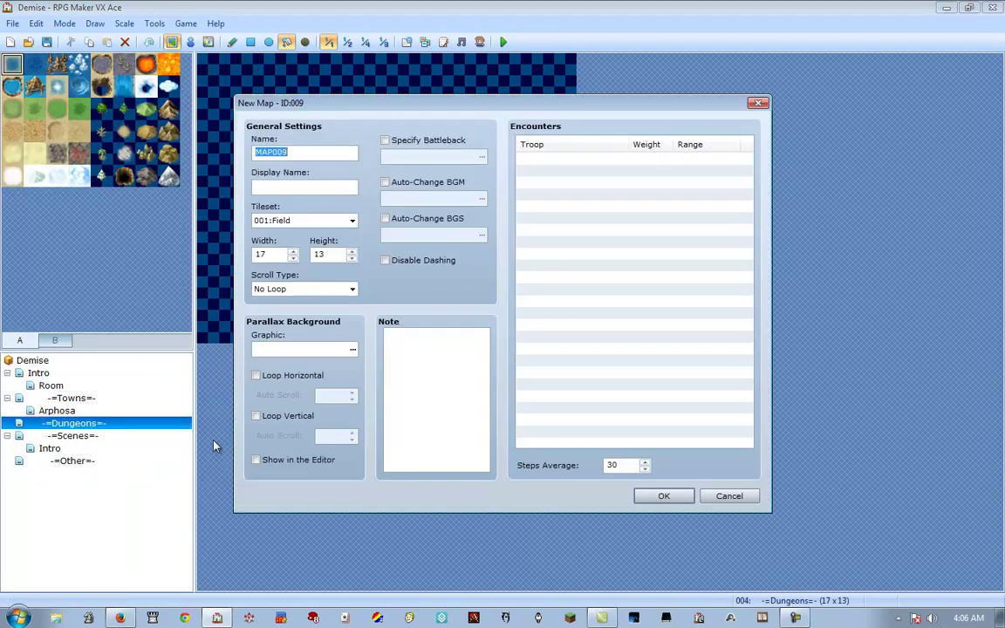
{"action": "left_click", "coordinate": [316, 220]}
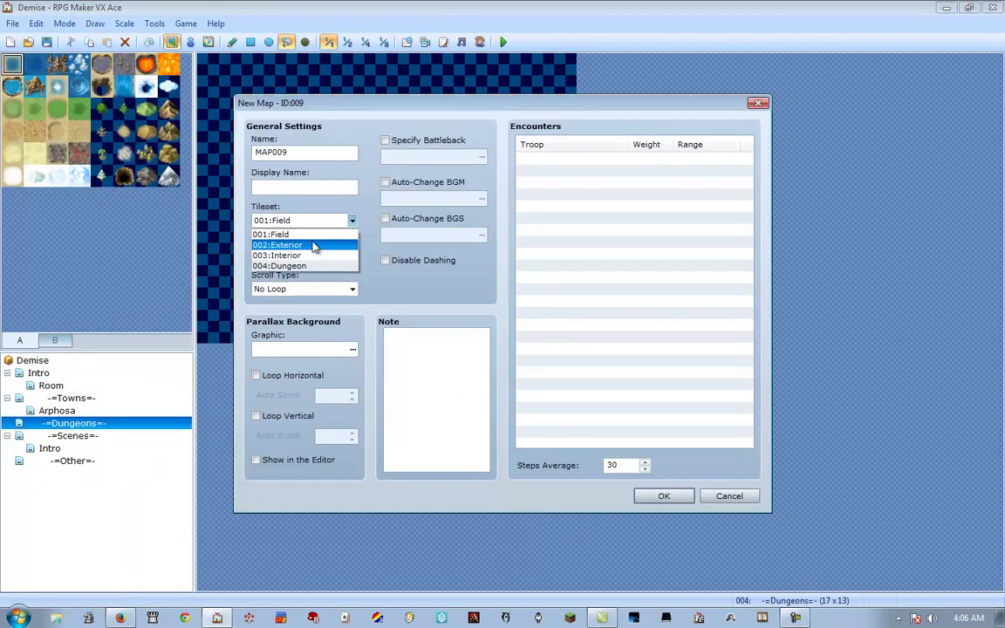
{"action": "left_click", "coordinate": [312, 266]}
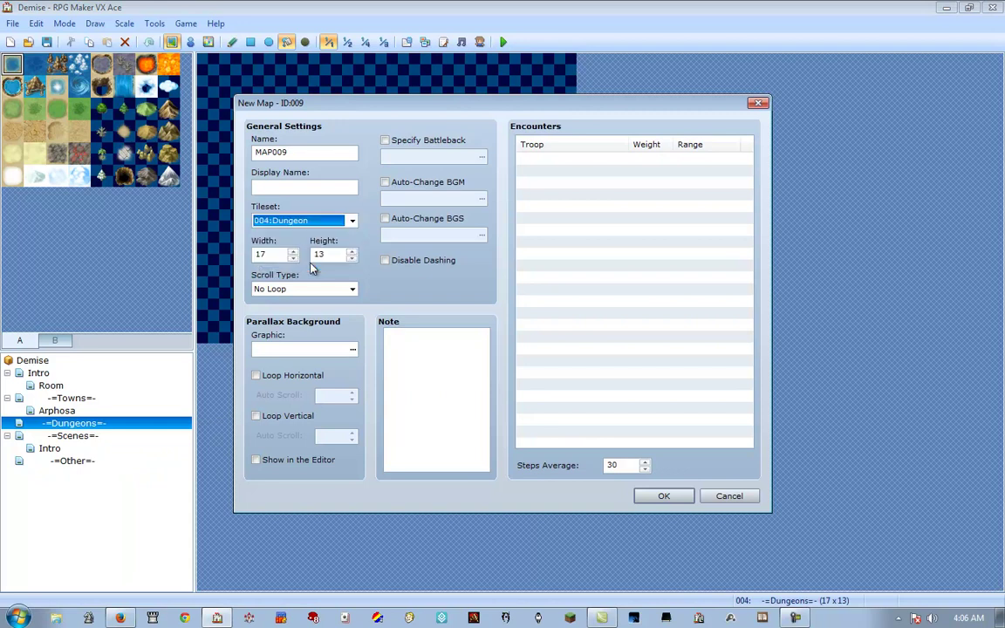
{"action": "double_click", "coordinate": [301, 155]}
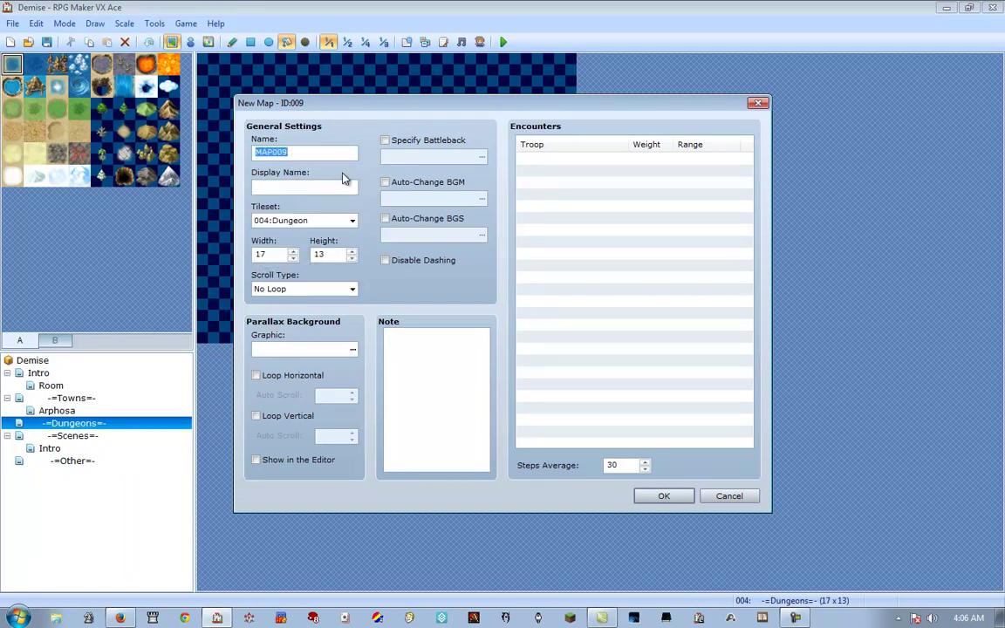
{"action": "type", "text": "Ar"}
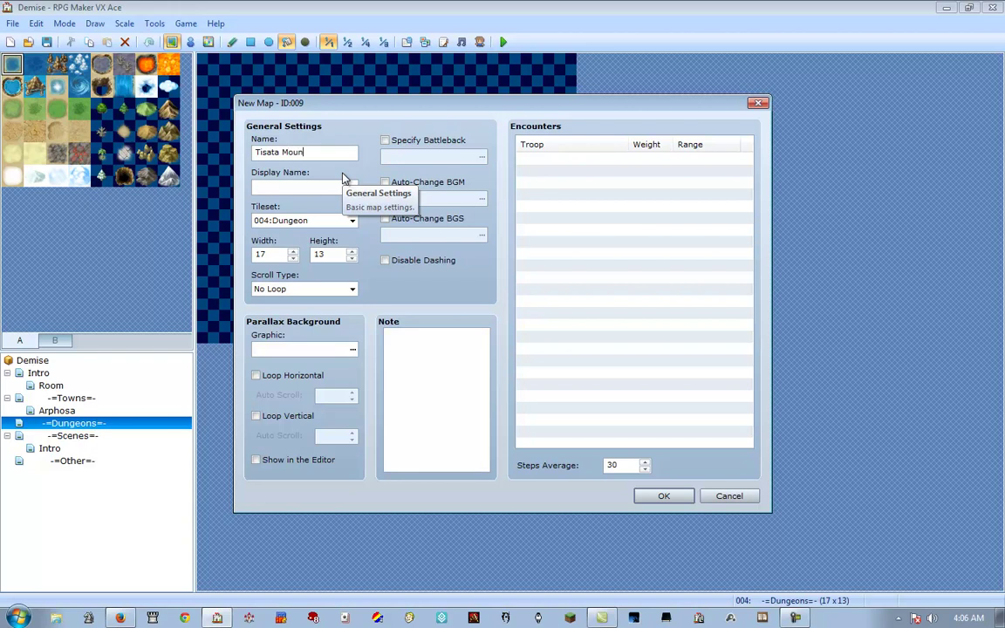
{"action": "key", "text": "Return"}
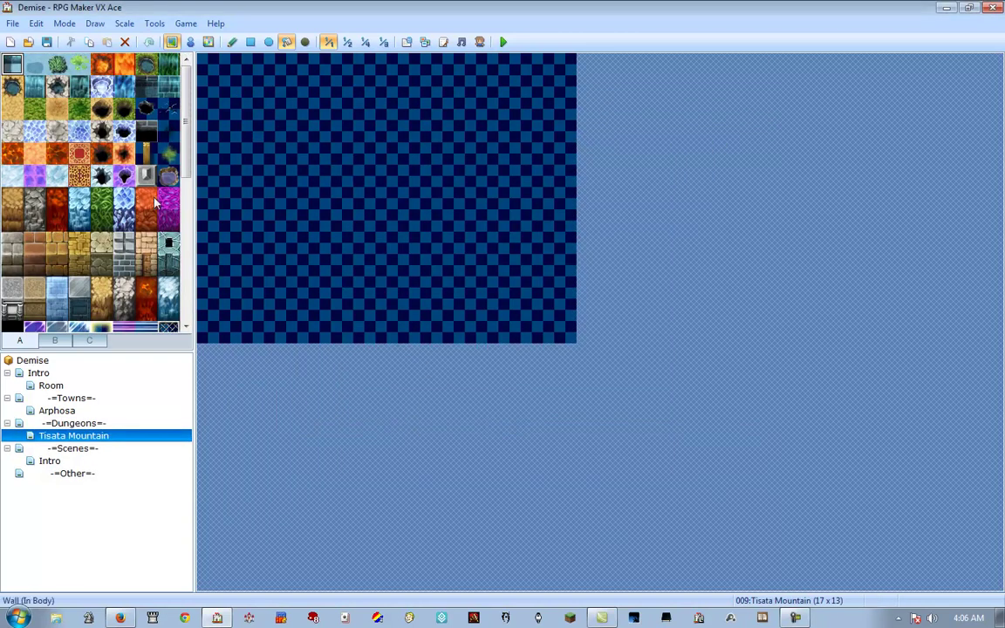
Change the Tisata Mountain map's tileset to 002:Exterior.
{"action": "scroll", "coordinate": [186, 193], "scroll_direction": "down", "scroll_amount": 2}
{"action": "scroll", "coordinate": [183, 253], "scroll_direction": "down", "scroll_amount": 4}
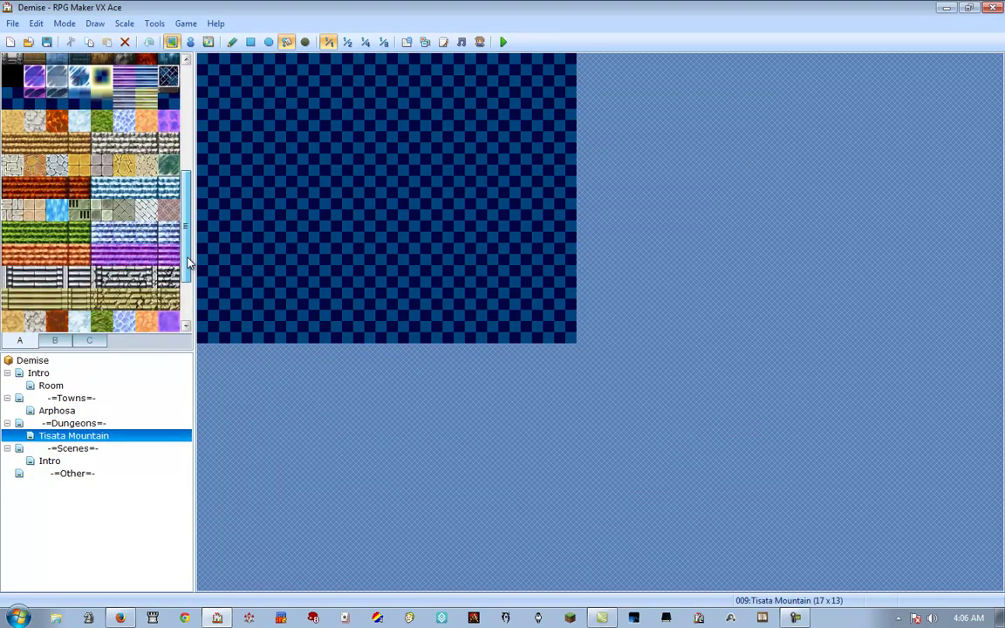
{"action": "scroll", "coordinate": [174, 302], "scroll_direction": "up", "scroll_amount": 6}
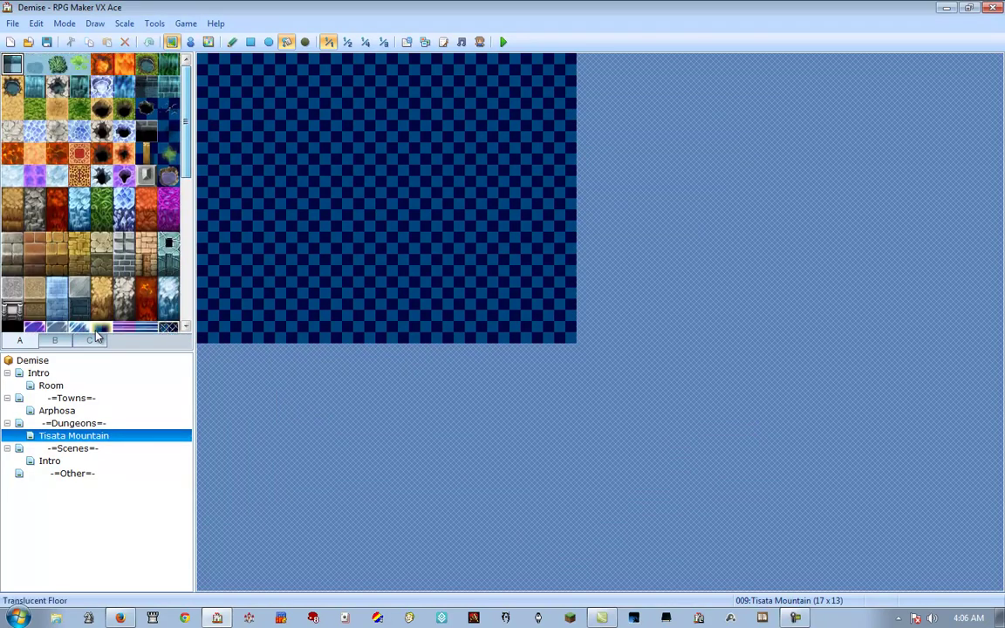
{"action": "left_click", "coordinate": [58, 341]}
{"action": "left_click", "coordinate": [89, 341]}
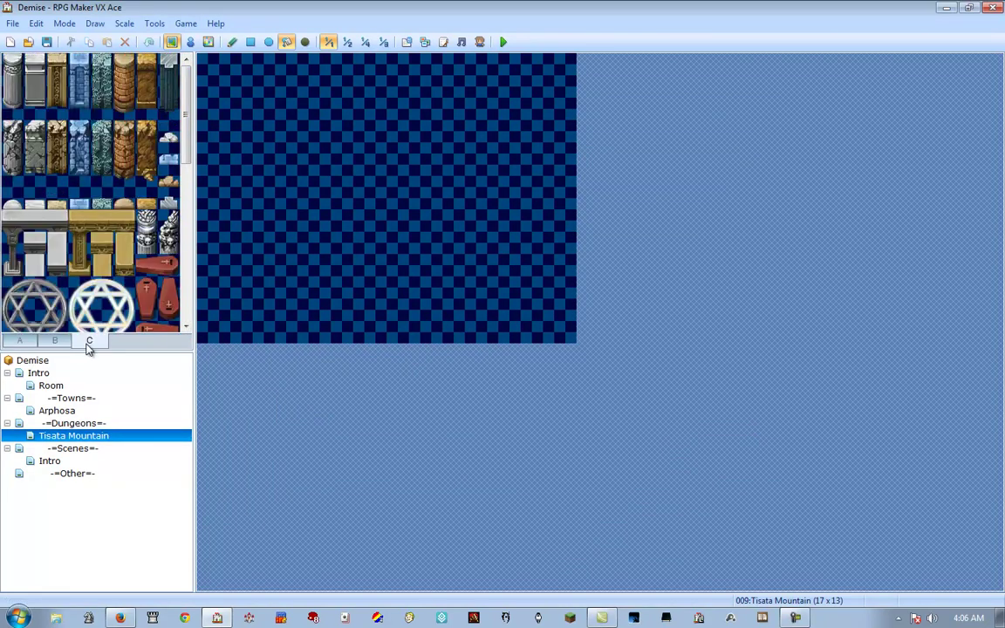
{"action": "right_click", "coordinate": [59, 436]}
{"action": "left_click", "coordinate": [131, 447]}
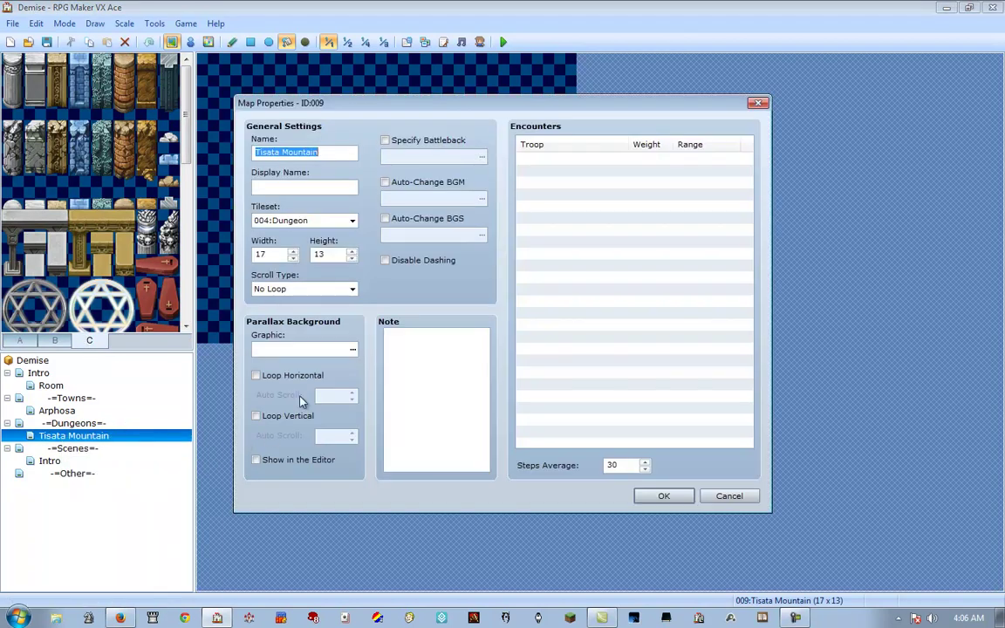
{"action": "left_click", "coordinate": [323, 221]}
{"action": "left_click", "coordinate": [288, 243]}
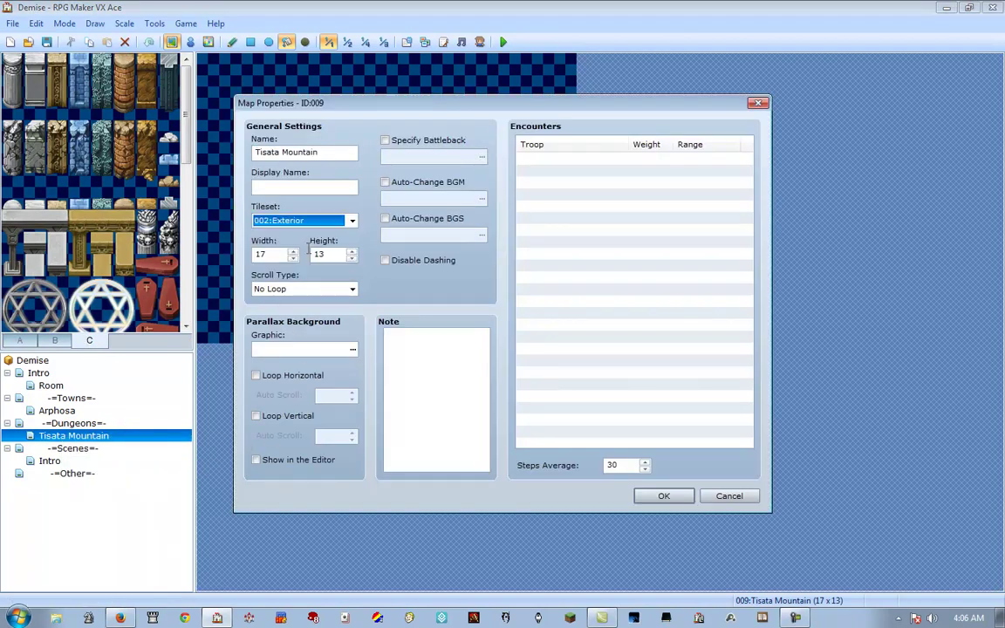
{"action": "left_click", "coordinate": [688, 499]}
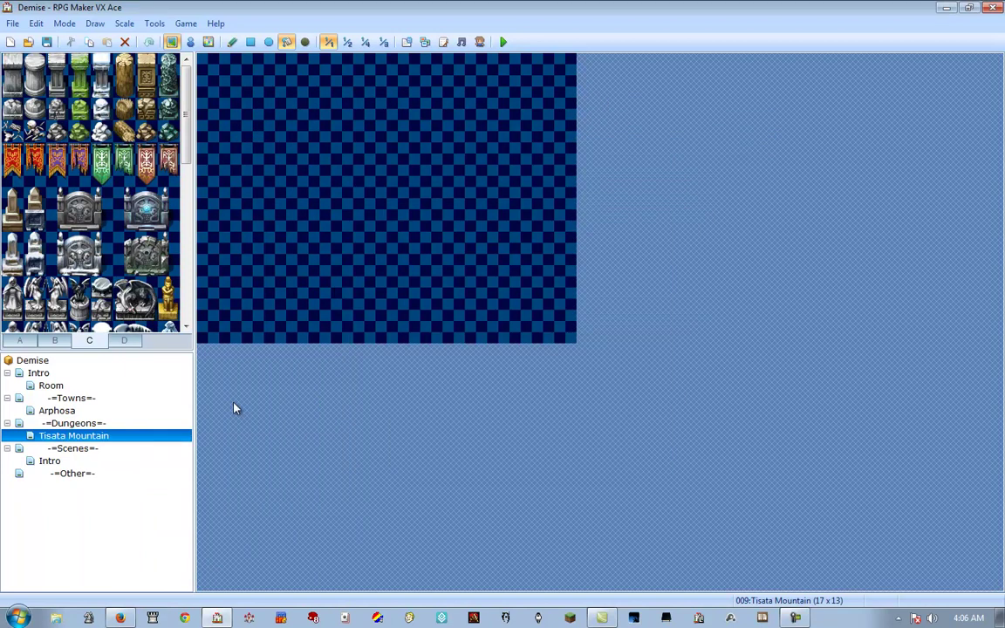
Examine the Exterior tileset's A, B, C and D tile pages for pieces suited to a mountain map.
{"action": "left_click", "coordinate": [124, 342]}
{"action": "left_click", "coordinate": [32, 341]}
{"action": "left_click", "coordinate": [113, 341]}
{"action": "left_click", "coordinate": [87, 341]}
{"action": "left_click", "coordinate": [123, 341]}
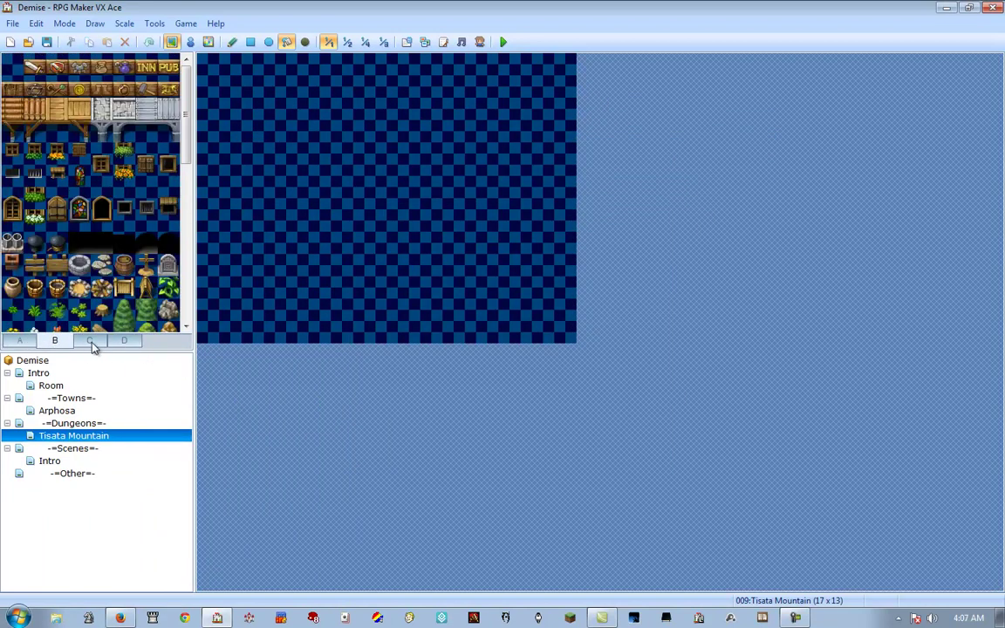
{"action": "left_click", "coordinate": [54, 343]}
{"action": "left_click_drag", "start_coordinate": [187, 157], "coordinate": [193, 310]}
{"action": "left_click", "coordinate": [123, 341]}
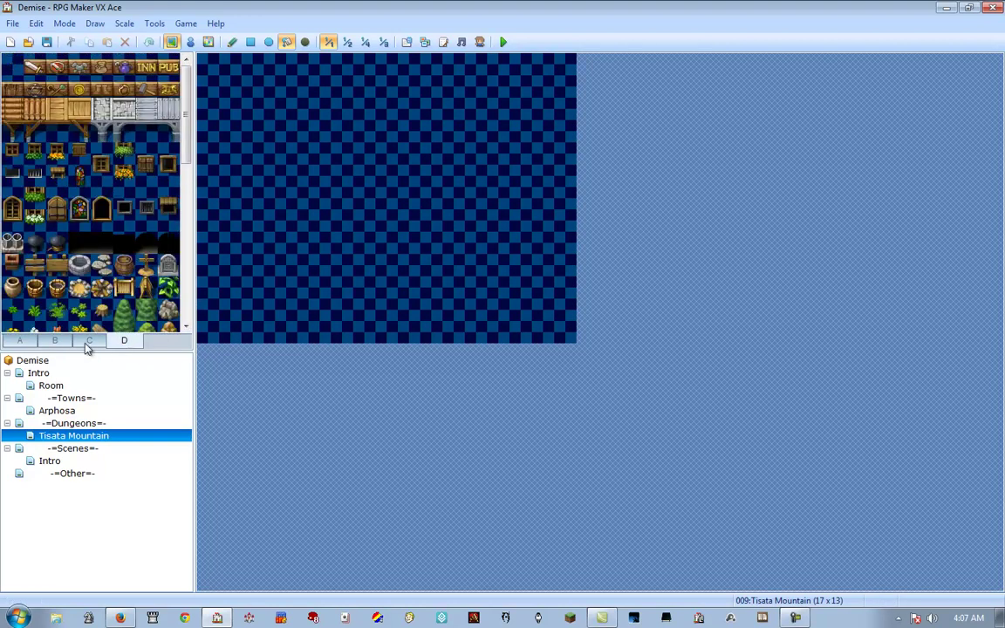
{"action": "left_click_drag", "start_coordinate": [187, 151], "coordinate": [186, 336]}
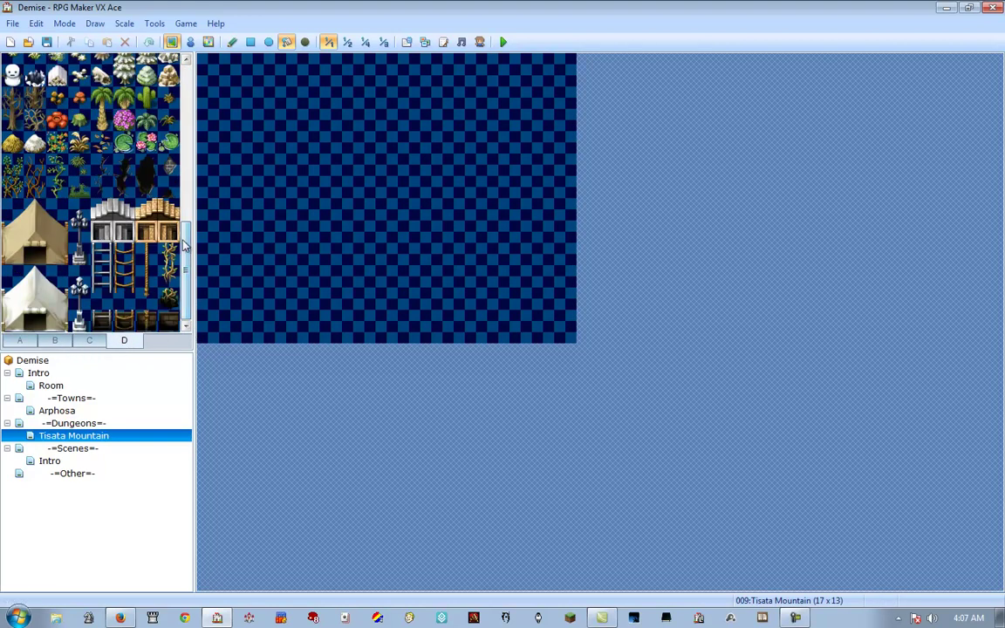
{"action": "left_click", "coordinate": [54, 341]}
{"action": "left_click_drag", "start_coordinate": [187, 247], "coordinate": [192, 154]}
{"action": "scroll", "coordinate": [192, 155], "scroll_direction": "up", "scroll_amount": 2}
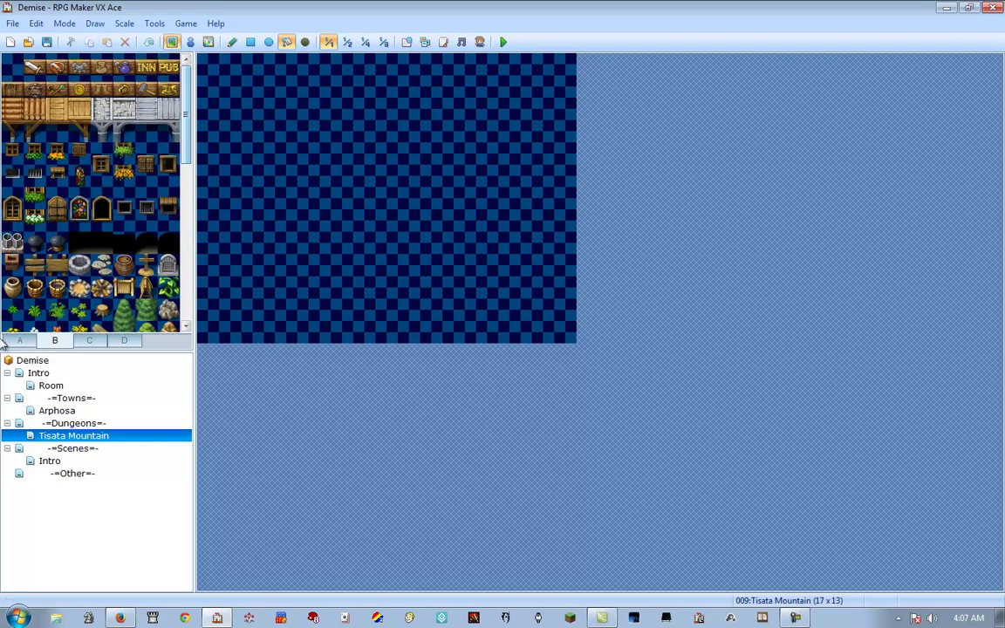
Fill the entire Tisata Mountain map with the plain grass tile.
{"action": "left_click", "coordinate": [19, 341]}
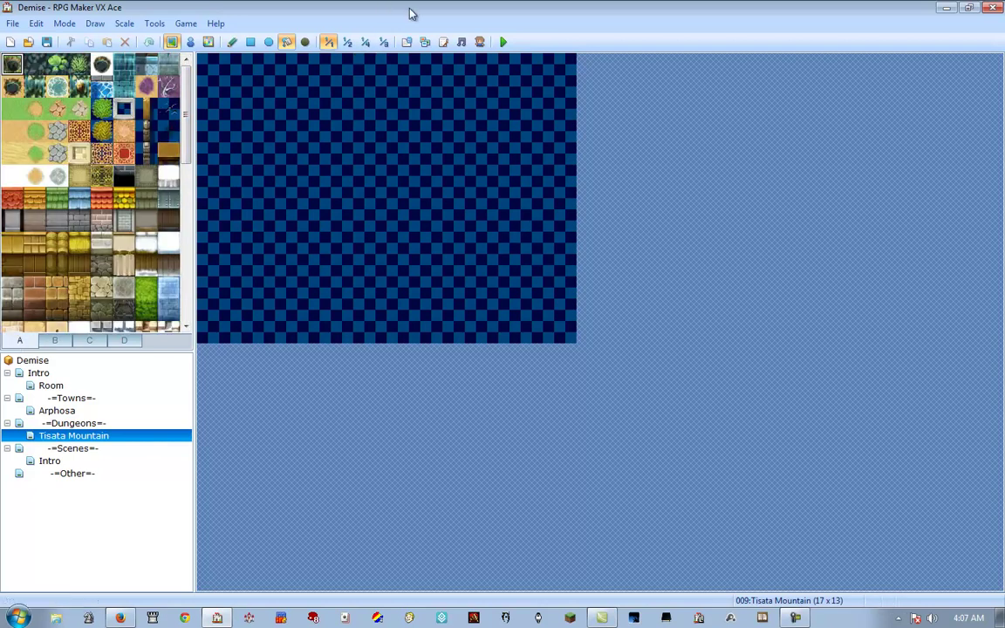
{"action": "left_click", "coordinate": [12, 107]}
{"action": "left_click", "coordinate": [363, 197]}
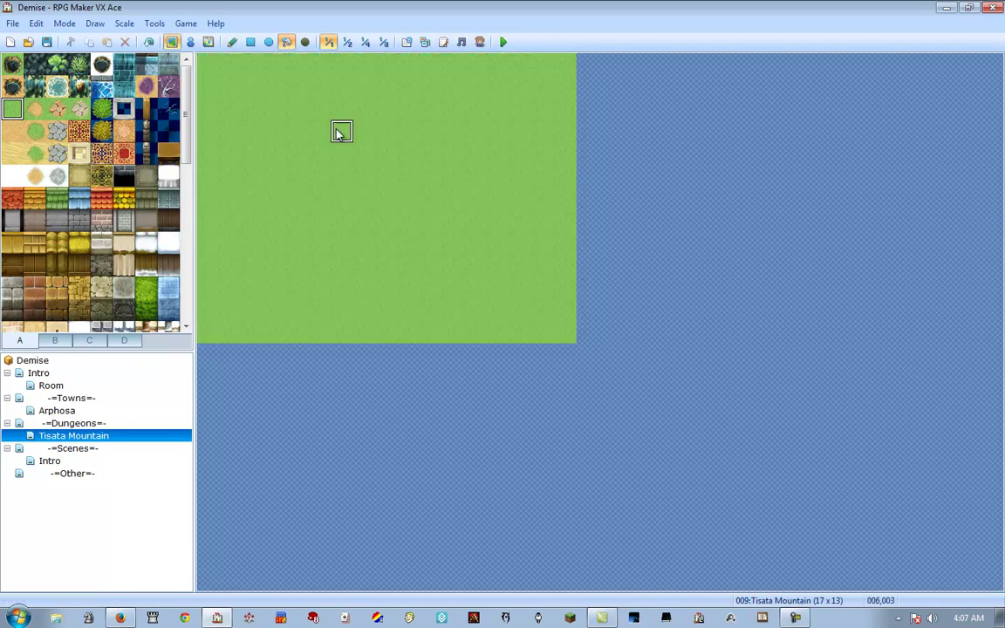
Draw a winding grass-topped cliff plateau with the Pencil across the western half of the map.
{"action": "left_click", "coordinate": [231, 43]}
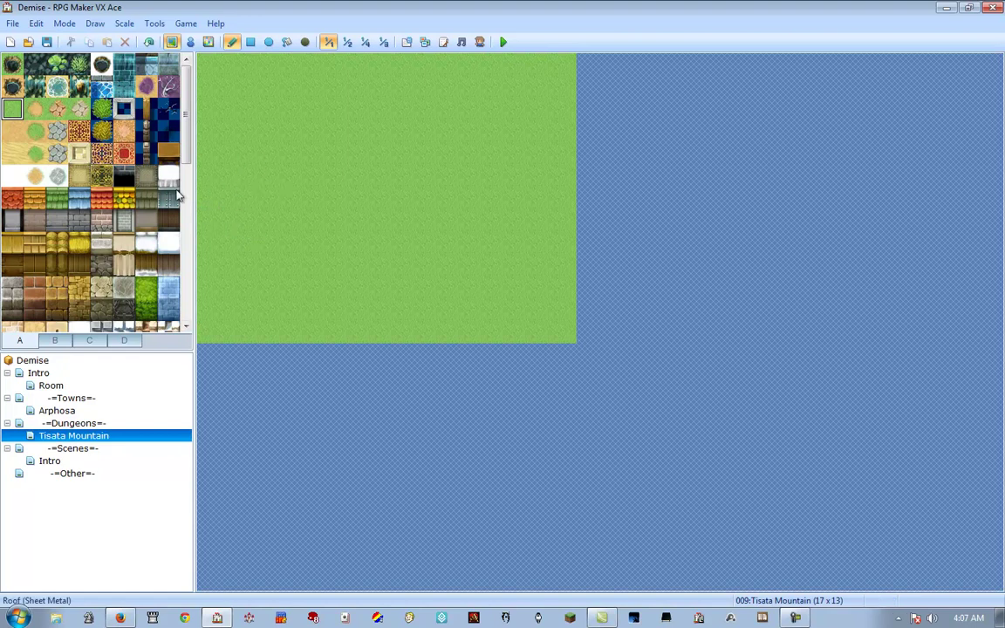
{"action": "left_click_drag", "start_coordinate": [187, 149], "coordinate": [150, 214]}
{"action": "left_click", "coordinate": [12, 199]}
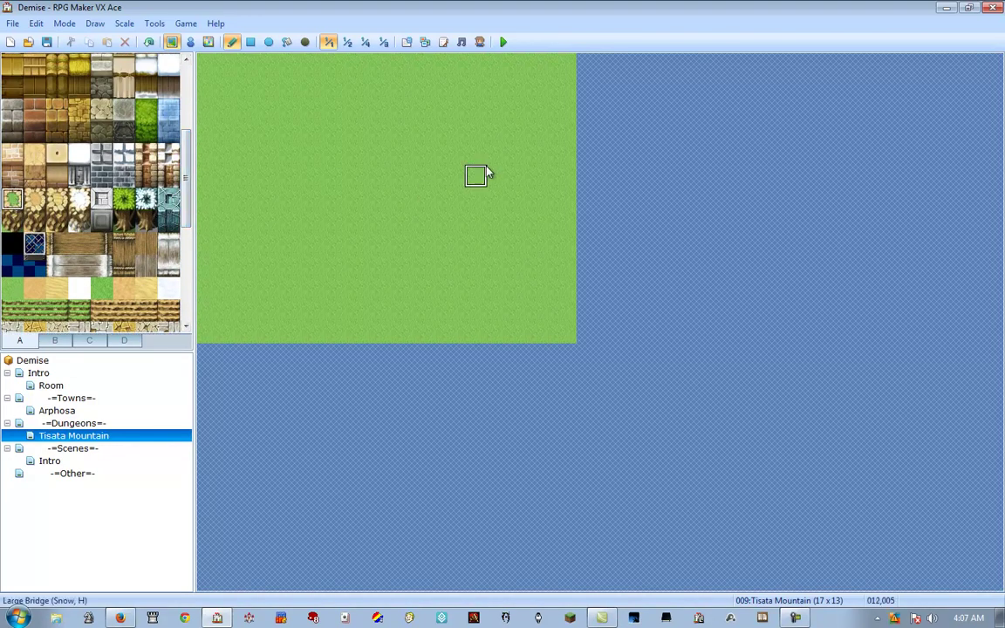
{"action": "left_click", "coordinate": [342, 133]}
{"action": "mouse_move", "coordinate": [321, 135]}
{"action": "left_mouse_down"}
{"action": "mouse_move", "coordinate": [251, 198]}
{"action": "mouse_move", "coordinate": [302, 264]}
{"action": "mouse_move", "coordinate": [291, 239]}
{"action": "mouse_move", "coordinate": [339, 150]}
{"action": "mouse_move", "coordinate": [410, 103]}
{"action": "mouse_move", "coordinate": [341, 153]}
{"action": "mouse_move", "coordinate": [410, 128]}
{"action": "mouse_move", "coordinate": [321, 292]}
{"action": "mouse_move", "coordinate": [264, 289]}
{"action": "mouse_move", "coordinate": [252, 262]}
{"action": "mouse_move", "coordinate": [338, 330]}
{"action": "mouse_move", "coordinate": [307, 324]}
{"action": "mouse_move", "coordinate": [328, 329]}
{"action": "left_mouse_up"}
Paint two-tile-high brown rock walls below the plateau's southern and inner edges.
{"action": "left_click", "coordinate": [11, 220]}
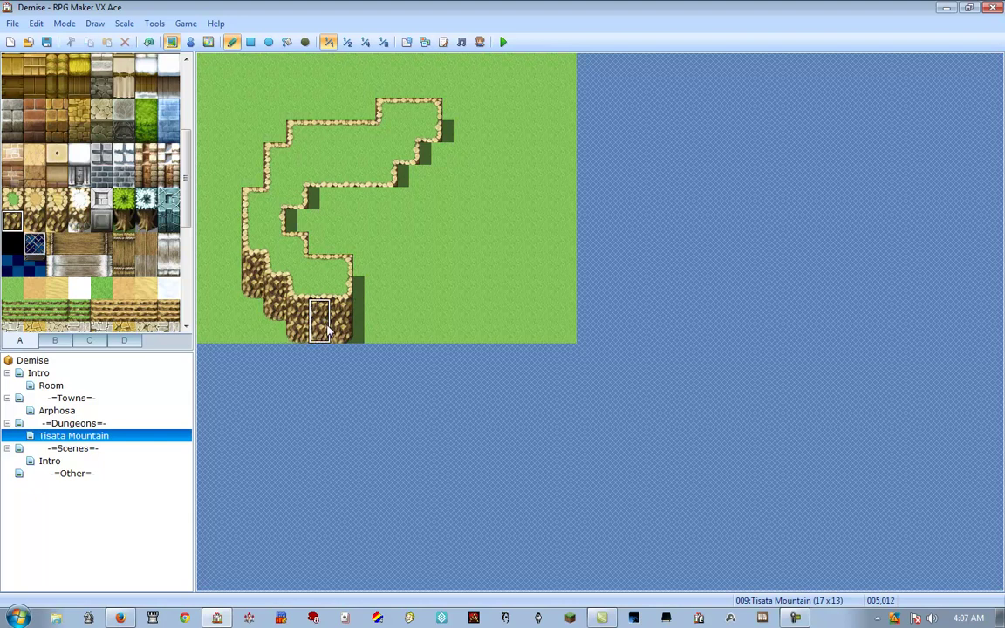
{"action": "mouse_move", "coordinate": [315, 215]}
{"action": "left_mouse_down"}
{"action": "mouse_move", "coordinate": [380, 224]}
{"action": "mouse_move", "coordinate": [412, 202]}
{"action": "mouse_move", "coordinate": [427, 165]}
{"action": "left_mouse_up"}
{"action": "left_click", "coordinate": [296, 222]}
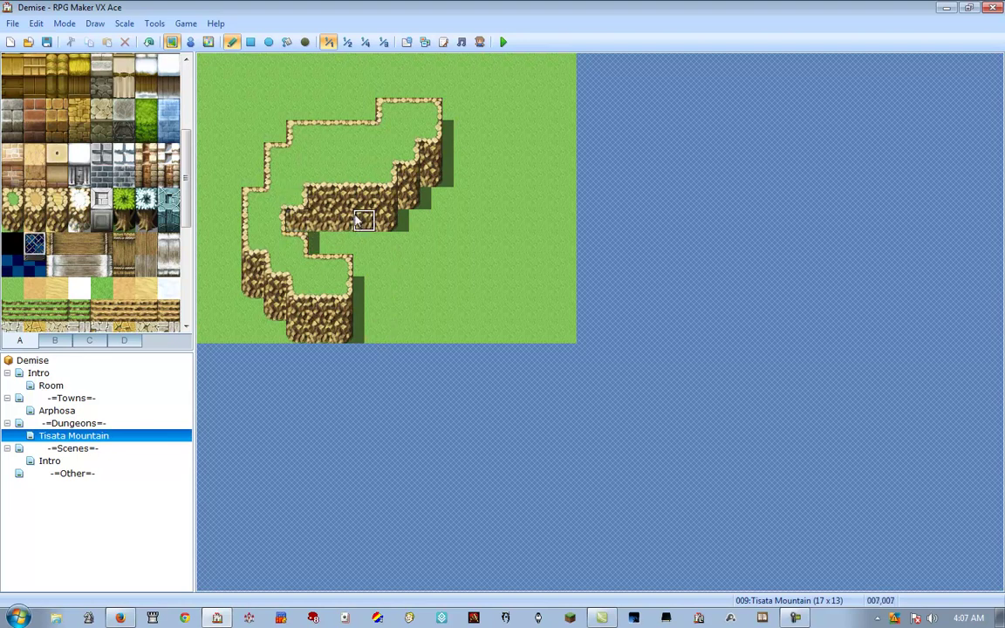
{"action": "left_click", "coordinate": [297, 221]}
{"action": "left_click", "coordinate": [291, 218]}
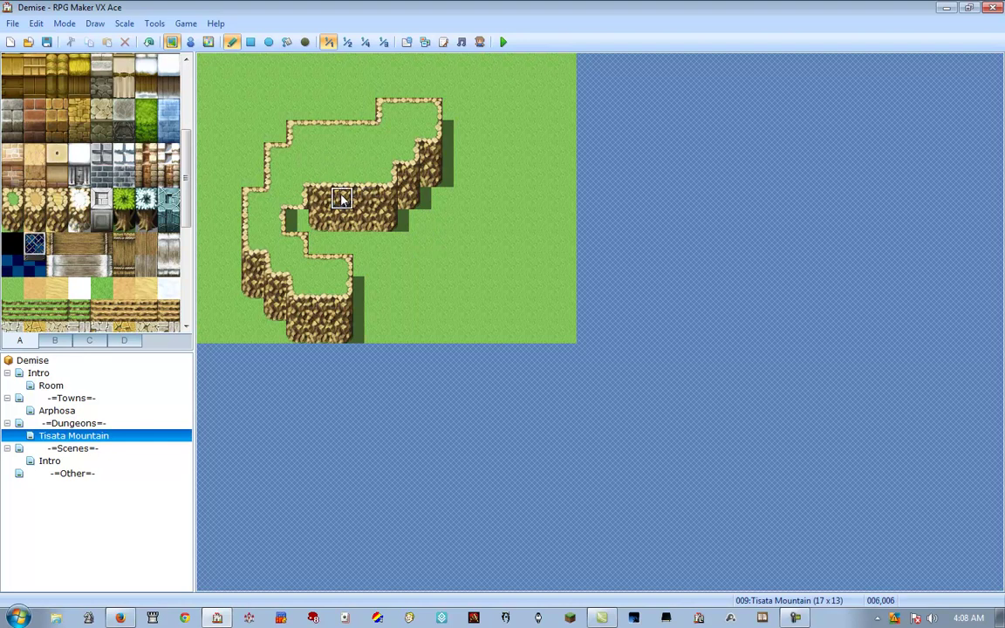
Try stamping a copied two-tile-high rock wall piece onto the open grass east of the plateau, and cover the copies with grass.
{"action": "right_click_drag", "start_coordinate": [341, 213], "coordinate": [345, 223]}
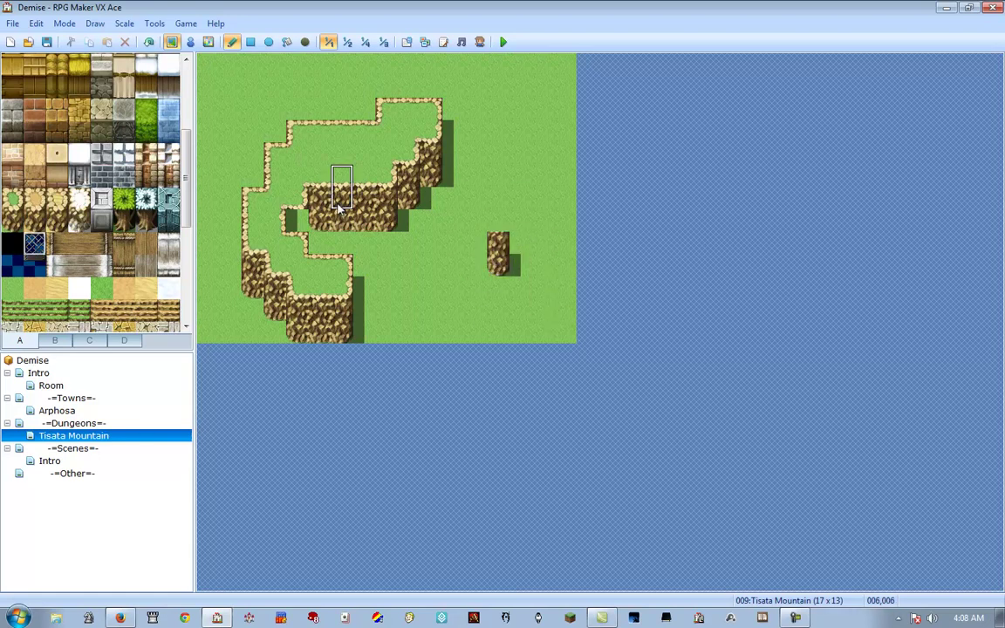
{"action": "left_click", "coordinate": [528, 279]}
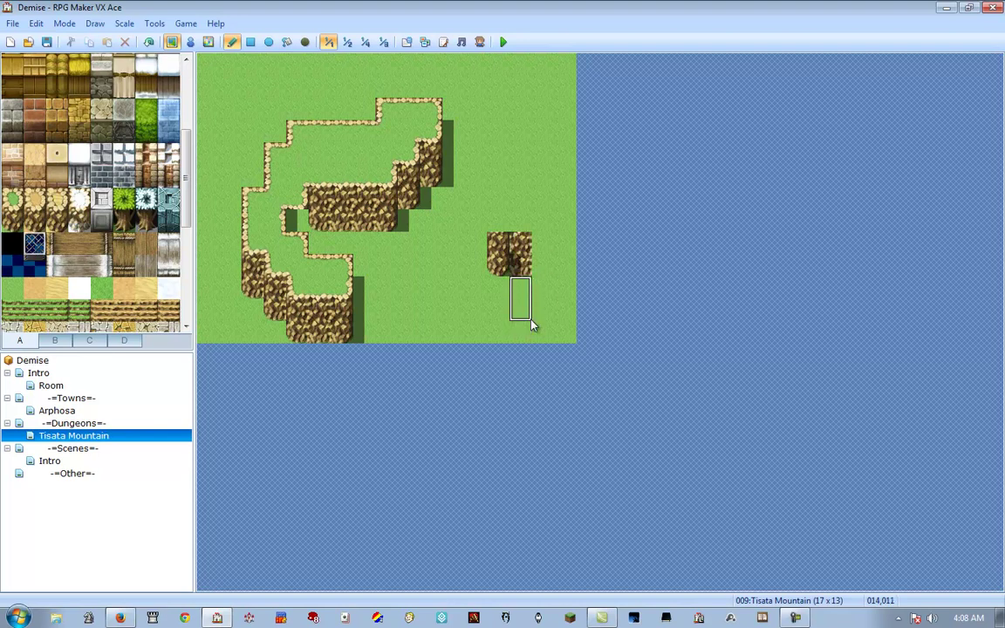
{"action": "mouse_move", "coordinate": [312, 240]}
{"action": "left_mouse_down"}
{"action": "mouse_move", "coordinate": [320, 223]}
{"action": "mouse_move", "coordinate": [345, 222]}
{"action": "left_mouse_up"}
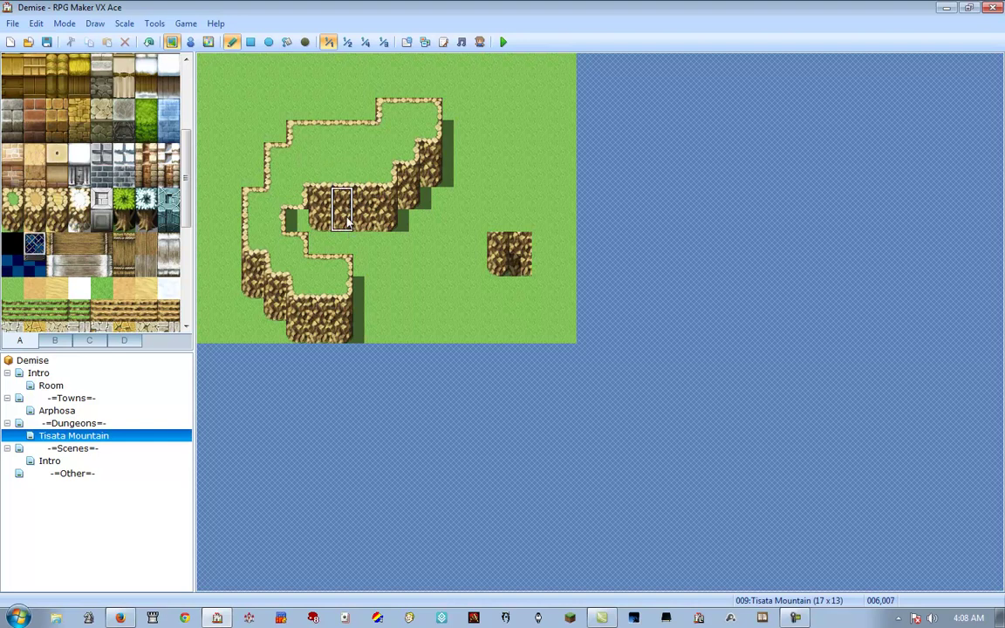
{"action": "left_click", "coordinate": [405, 225]}
{"action": "key", "text": "ctrl+z"}
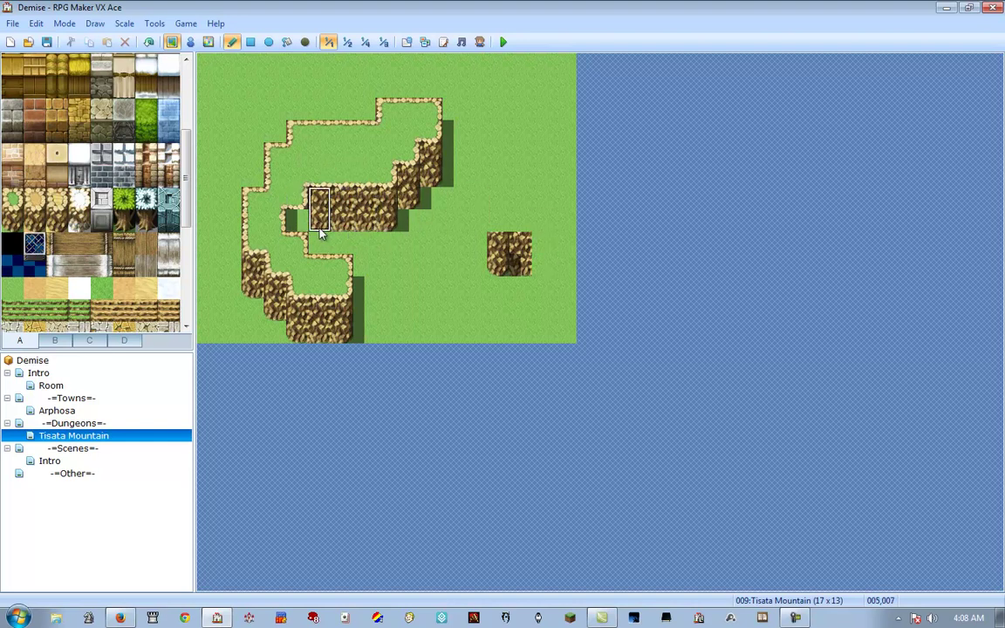
{"action": "right_click", "coordinate": [497, 306]}
{"action": "mouse_move", "coordinate": [493, 248]}
{"action": "left_mouse_down"}
{"action": "mouse_move", "coordinate": [523, 265]}
{"action": "mouse_move", "coordinate": [524, 253]}
{"action": "left_mouse_up"}
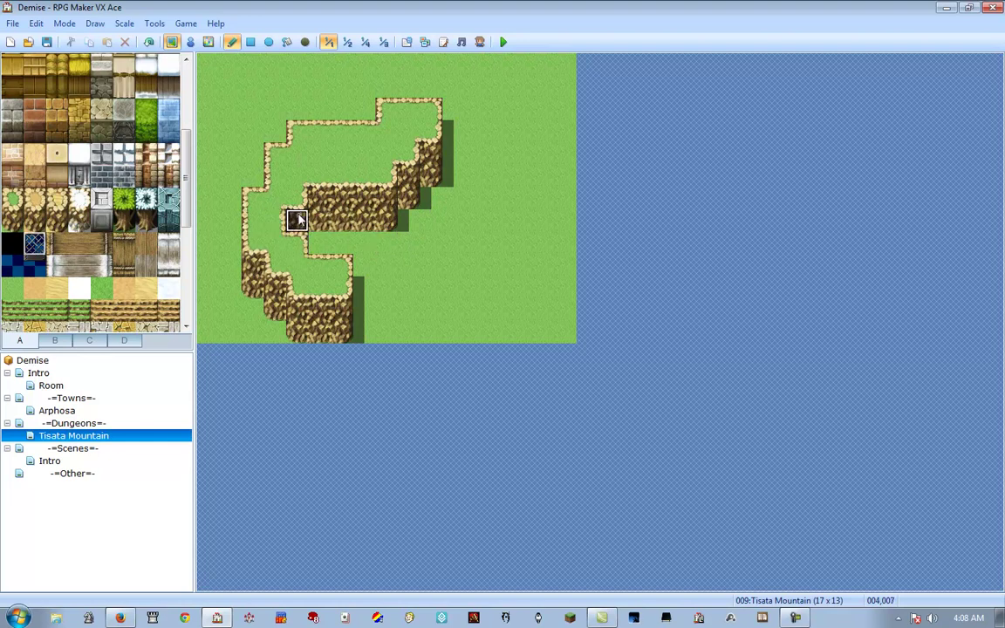
Paint the missing shadow with the Shadow Pen on the grass beside the plateau's inner edge, below the small rock wall.
{"action": "left_click", "coordinate": [303, 43]}
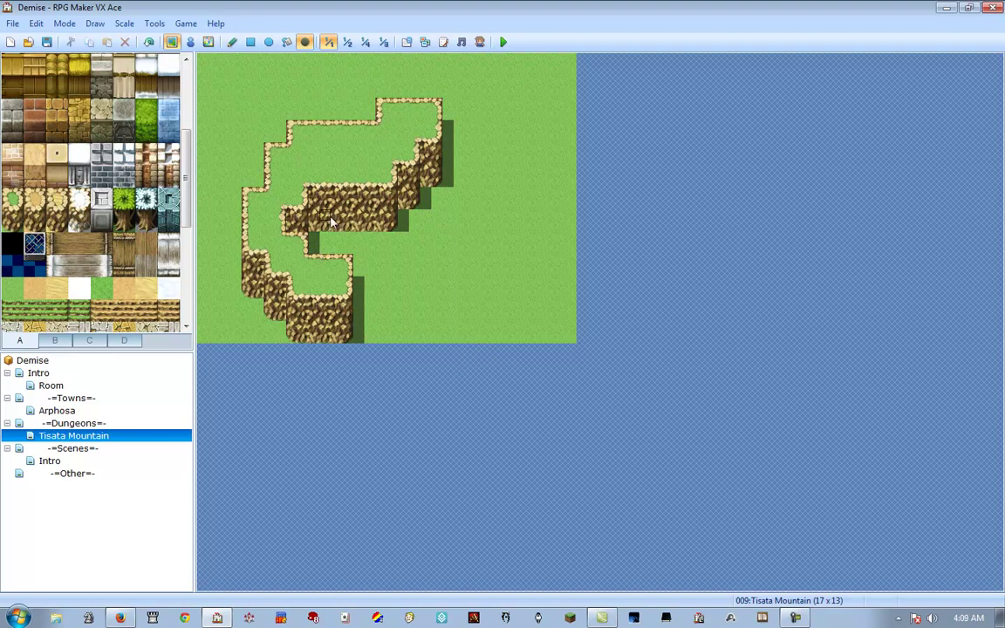
{"action": "left_click", "coordinate": [231, 42]}
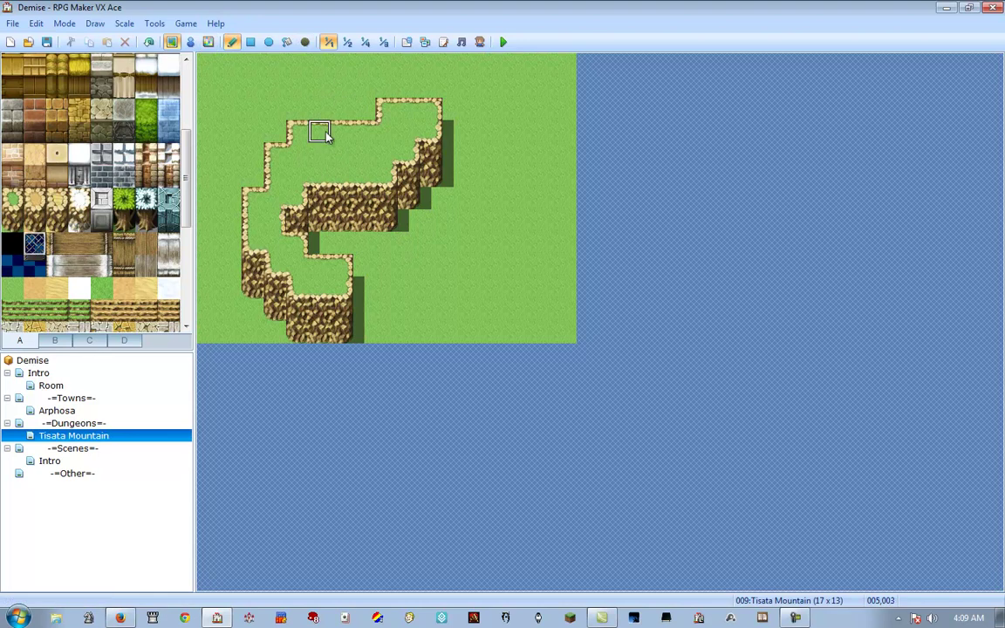
Try extending the plateau's northern edge outward with stepped grass-topped tiles, and trim the extension back with plain grass.
{"action": "mouse_move", "coordinate": [321, 139]}
{"action": "left_mouse_down"}
{"action": "mouse_move", "coordinate": [321, 109]}
{"action": "mouse_move", "coordinate": [363, 112]}
{"action": "left_mouse_up"}
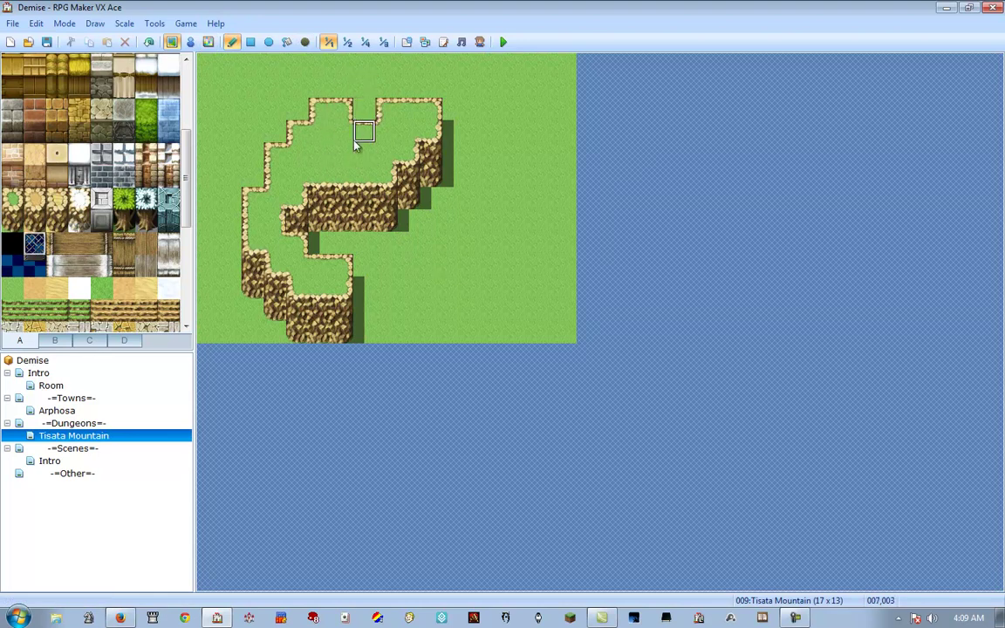
{"action": "mouse_move", "coordinate": [367, 123]}
{"action": "left_mouse_down"}
{"action": "mouse_move", "coordinate": [332, 87]}
{"action": "mouse_move", "coordinate": [386, 87]}
{"action": "left_mouse_up"}
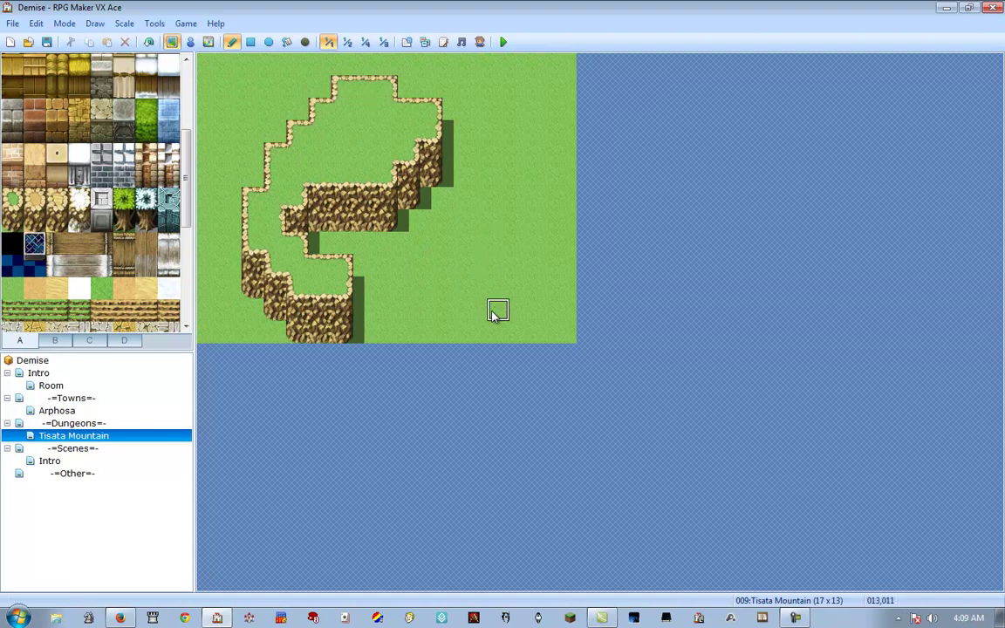
{"action": "mouse_move", "coordinate": [224, 87]}
{"action": "right_mouse_down"}
{"action": "mouse_move", "coordinate": [345, 253]}
{"action": "mouse_move", "coordinate": [454, 330]}
{"action": "mouse_move", "coordinate": [336, 210]}
{"action": "mouse_move", "coordinate": [265, 97]}
{"action": "mouse_move", "coordinate": [231, 88]}
{"action": "right_mouse_up"}
{"action": "left_click_drag", "start_coordinate": [353, 87], "coordinate": [350, 131]}
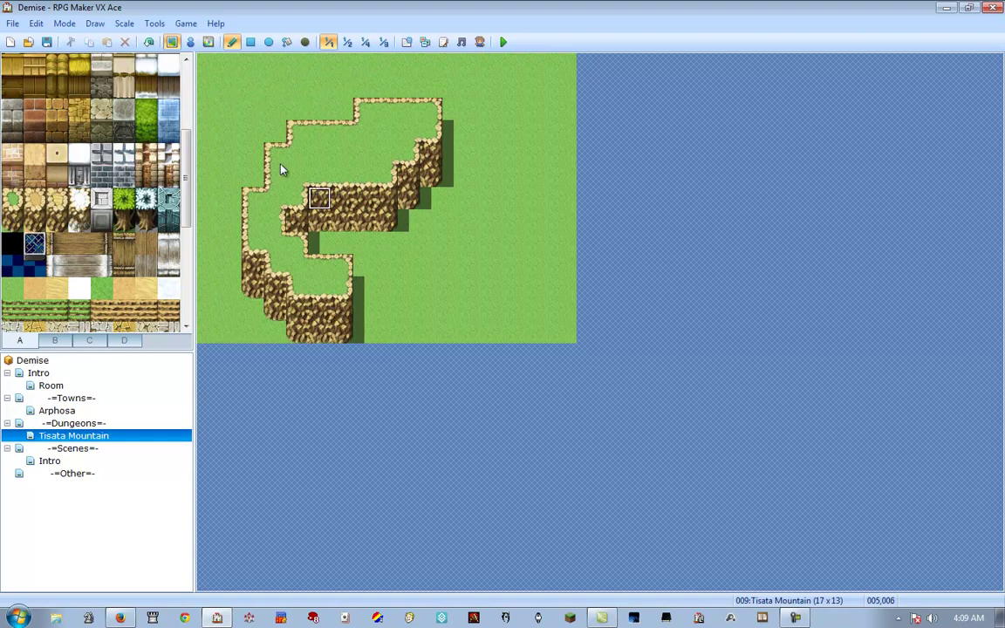
Copy the whole cliff area, stamp it one row further north, and cover the leftover wall and shadow tiles with grass.
{"action": "right_click_drag", "start_coordinate": [228, 65], "coordinate": [467, 341]}
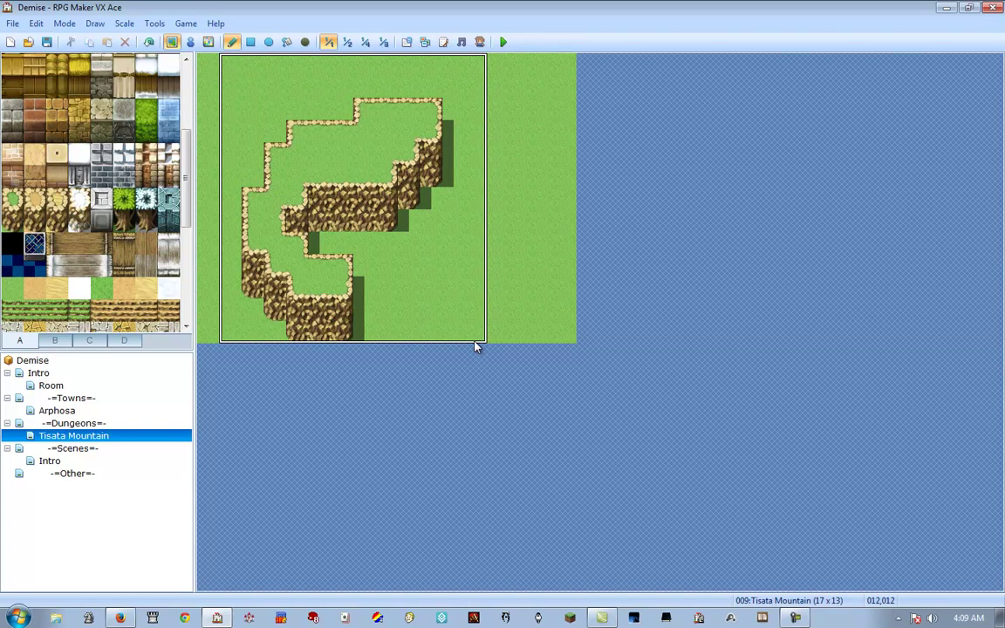
{"action": "right_click_drag", "start_coordinate": [476, 346], "coordinate": [476, 316]}
{"action": "left_click", "coordinate": [477, 314]}
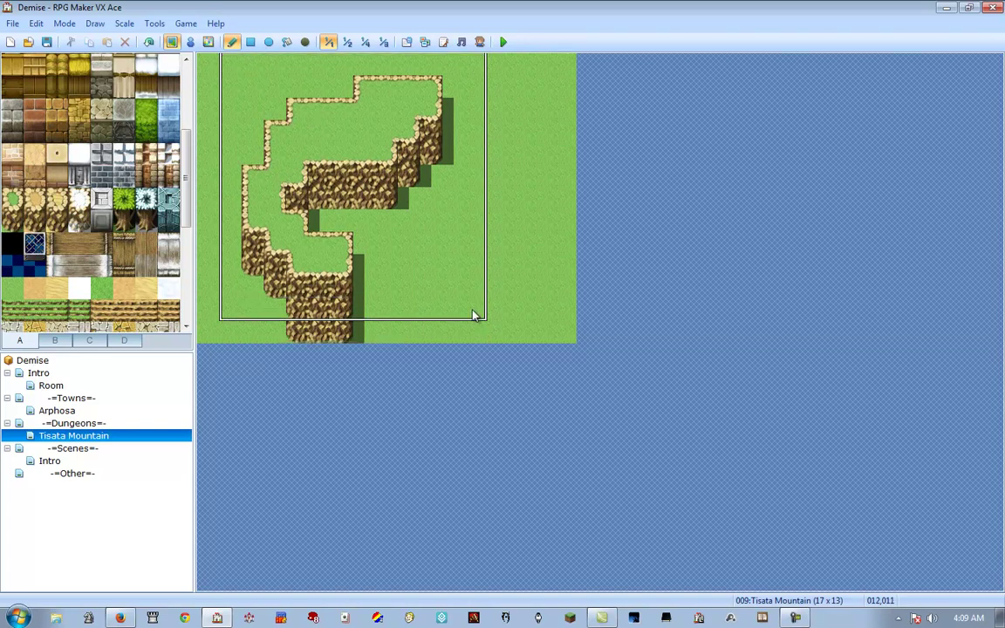
{"action": "right_click", "coordinate": [392, 315]}
{"action": "left_click_drag", "start_coordinate": [351, 337], "coordinate": [310, 337]}
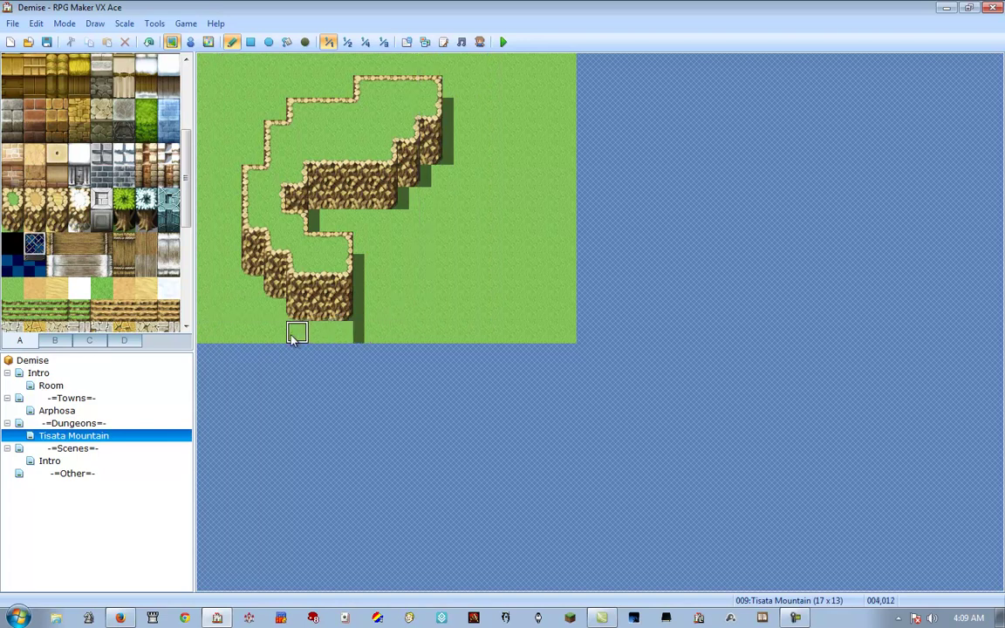
{"action": "left_click", "coordinate": [368, 334]}
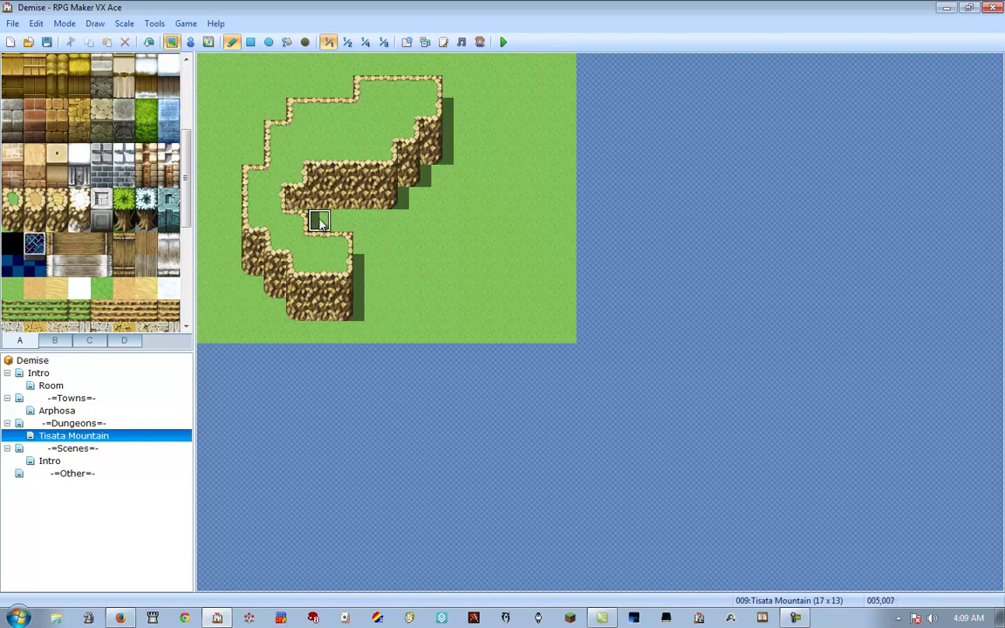
Try placing a small plant on the shadowed grass tile in the plateau's inner corner, undo it, and save the project.
{"action": "left_click", "coordinate": [57, 340]}
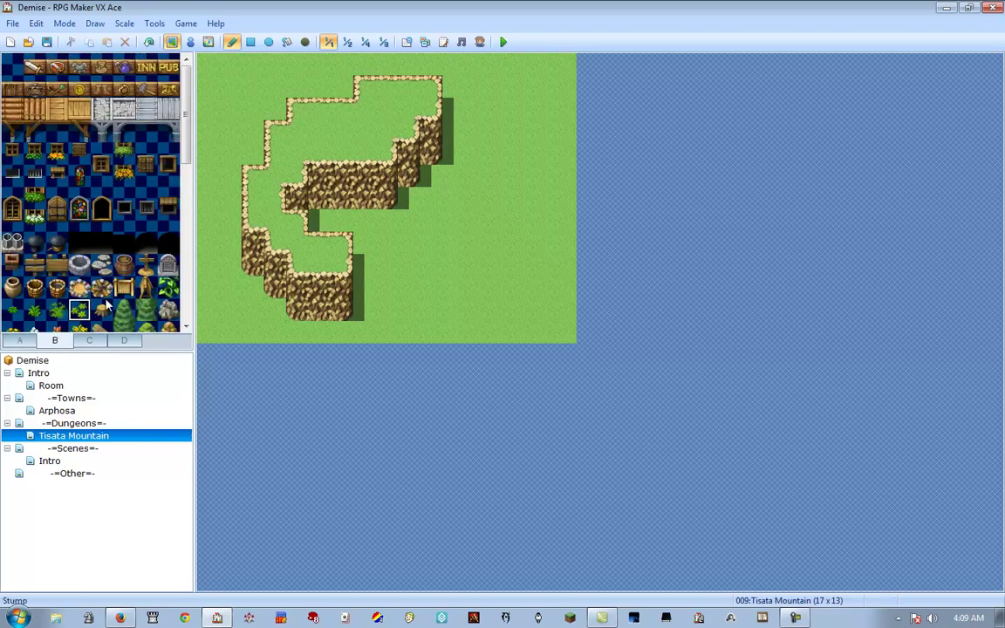
{"action": "left_click", "coordinate": [318, 224]}
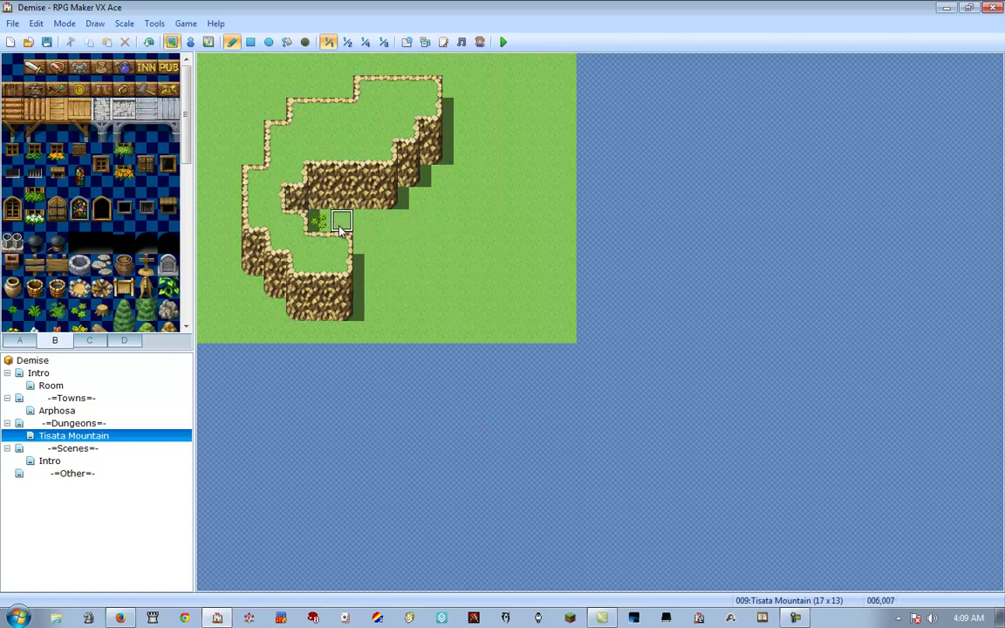
{"action": "key", "text": "ctrl+z"}
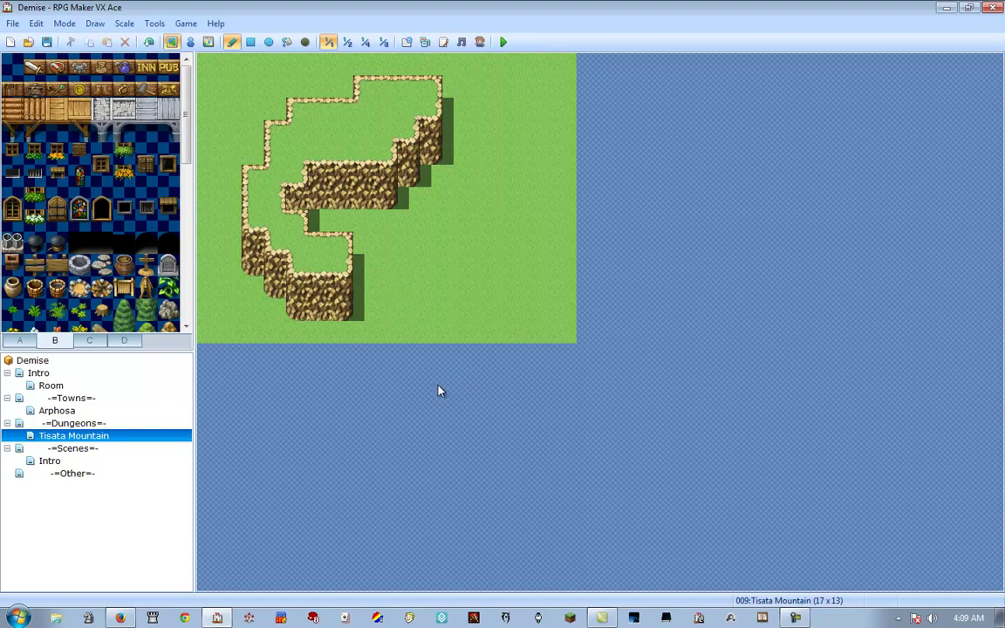
{"action": "left_click", "coordinate": [318, 224]}
{"action": "left_click", "coordinate": [47, 44]}
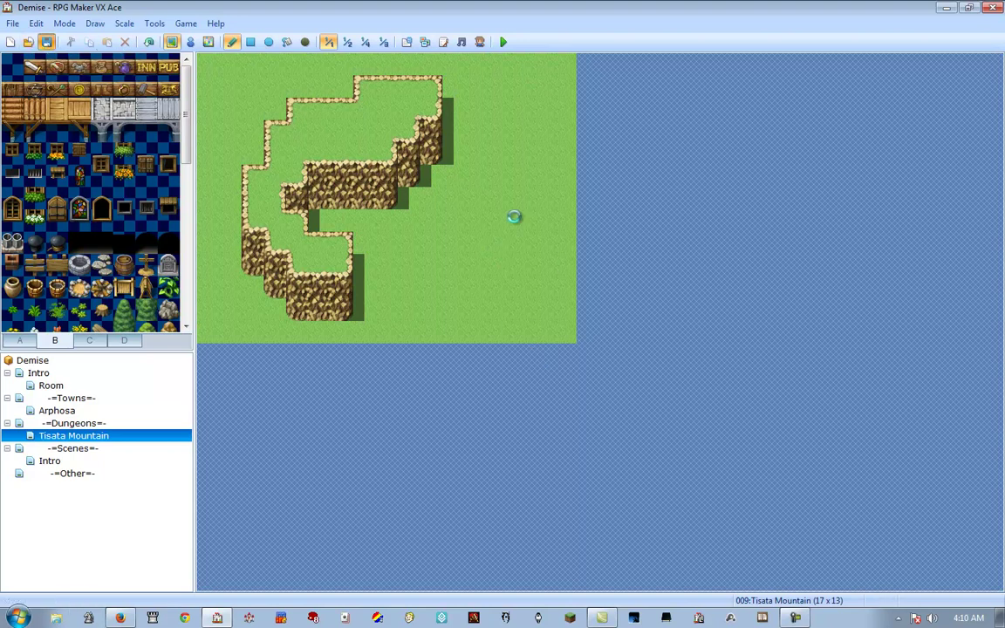
Try cutting a one-tile-wide grass-topped path through the central rock wall down to the lower plateau, and remove its connecting tile.
{"action": "left_click", "coordinate": [341, 177]}
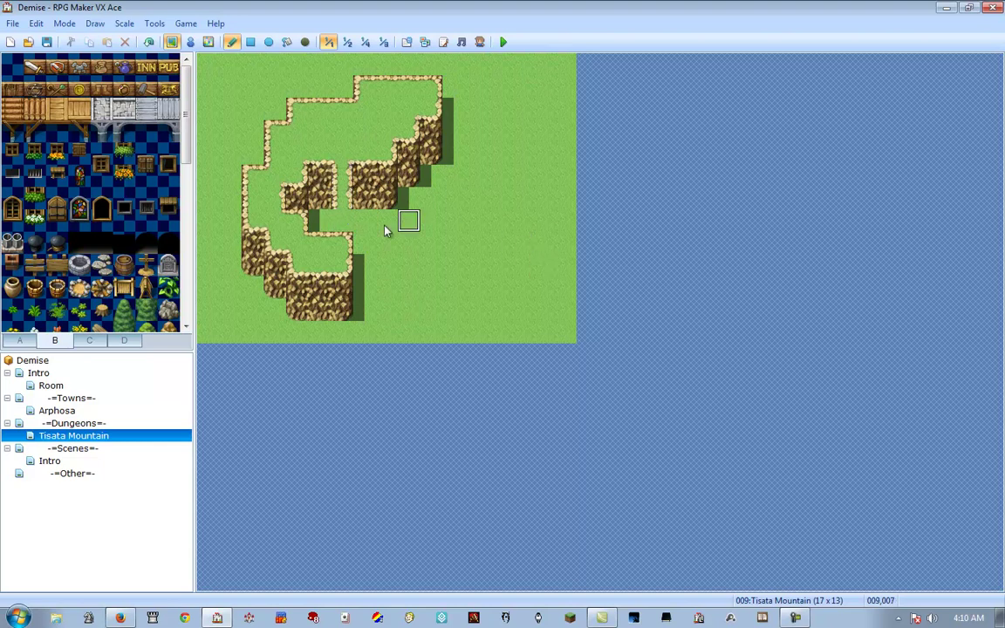
{"action": "left_click", "coordinate": [349, 225]}
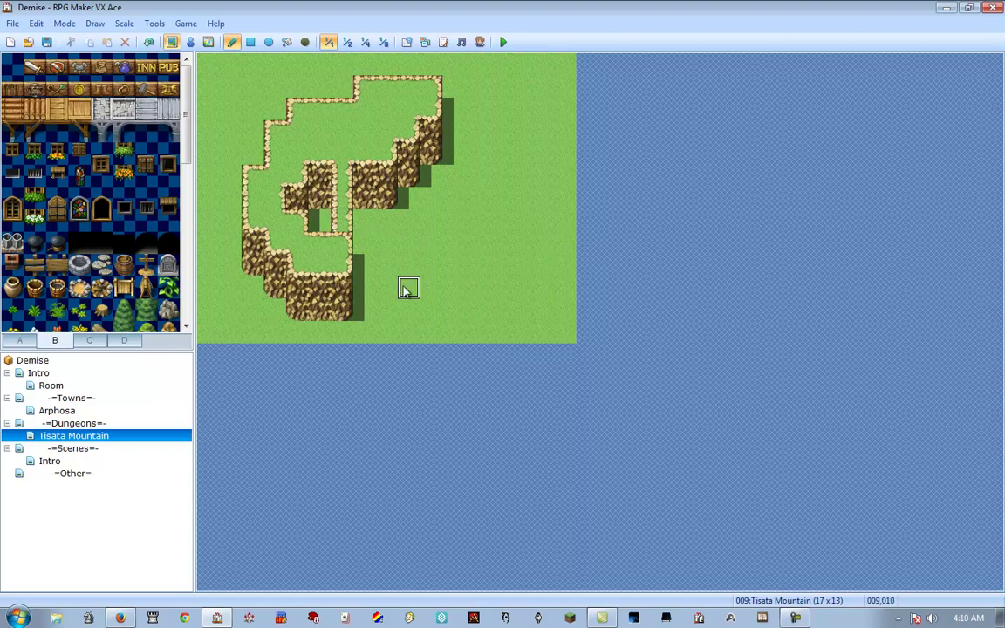
{"action": "left_click", "coordinate": [341, 244]}
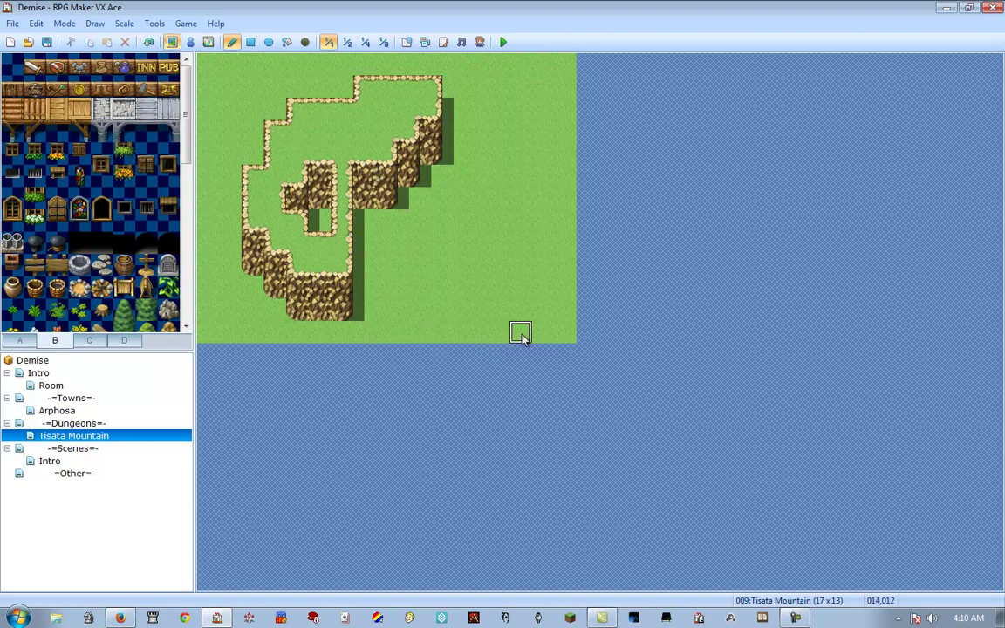
{"action": "left_click", "coordinate": [343, 220]}
{"action": "left_click", "coordinate": [387, 234]}
{"action": "left_click", "coordinate": [344, 224]}
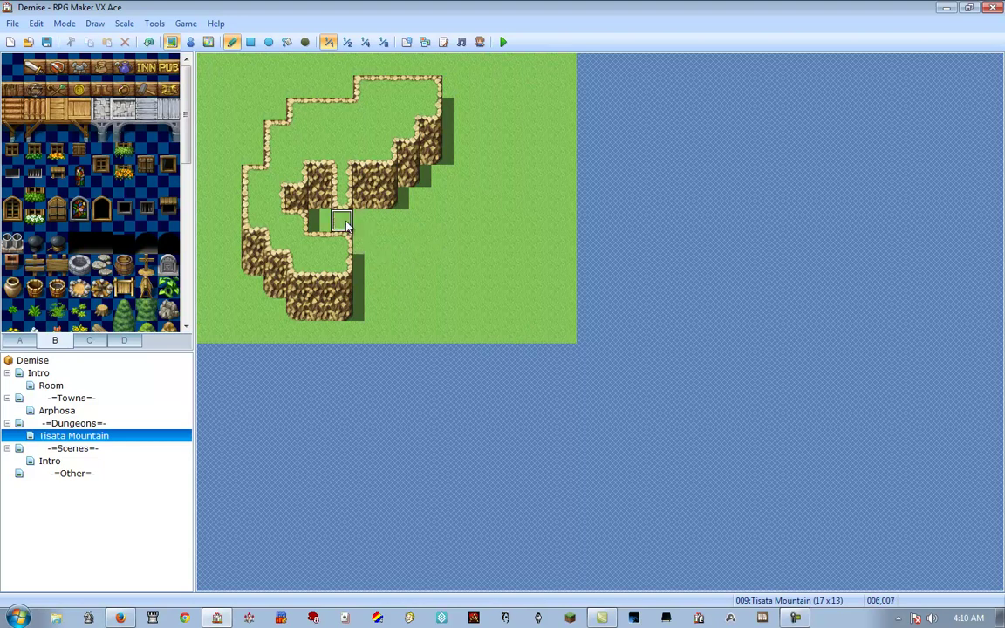
Remove the plateau's southern arm and rebuild the southern face as stepped rock walls four tiles high.
{"action": "mouse_move", "coordinate": [355, 221]}
{"action": "left_mouse_down"}
{"action": "mouse_move", "coordinate": [371, 240]}
{"action": "mouse_move", "coordinate": [272, 225]}
{"action": "mouse_move", "coordinate": [252, 242]}
{"action": "mouse_move", "coordinate": [361, 264]}
{"action": "mouse_move", "coordinate": [363, 310]}
{"action": "mouse_move", "coordinate": [274, 285]}
{"action": "mouse_move", "coordinate": [335, 183]}
{"action": "mouse_move", "coordinate": [275, 242]}
{"action": "left_mouse_up"}
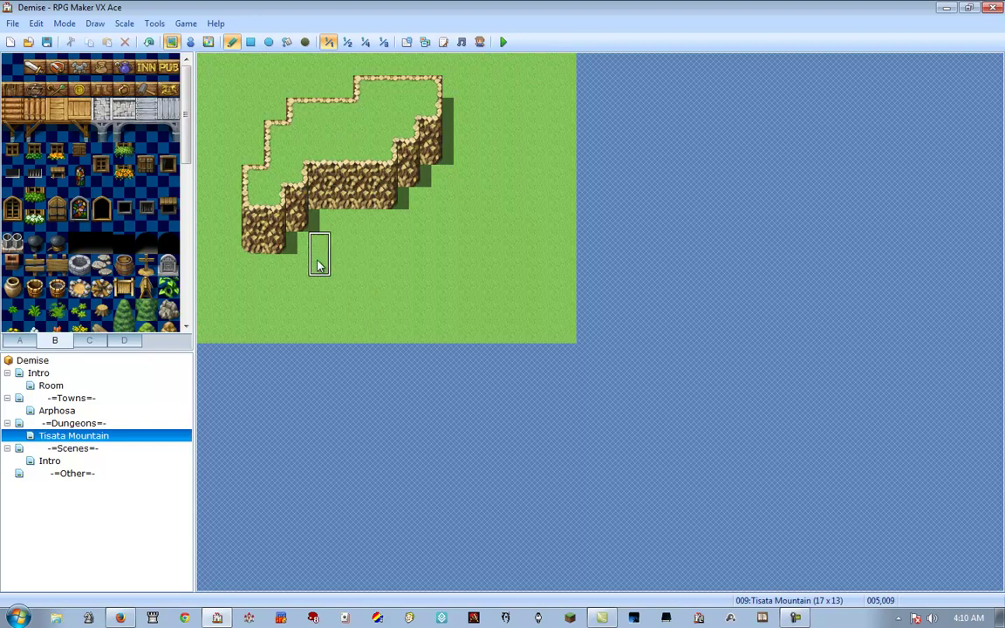
{"action": "mouse_move", "coordinate": [319, 227]}
{"action": "left_mouse_down"}
{"action": "mouse_move", "coordinate": [394, 240]}
{"action": "mouse_move", "coordinate": [298, 232]}
{"action": "mouse_move", "coordinate": [304, 276]}
{"action": "mouse_move", "coordinate": [249, 288]}
{"action": "left_mouse_up"}
{"action": "left_click", "coordinate": [433, 201]}
{"action": "left_click", "coordinate": [433, 201]}
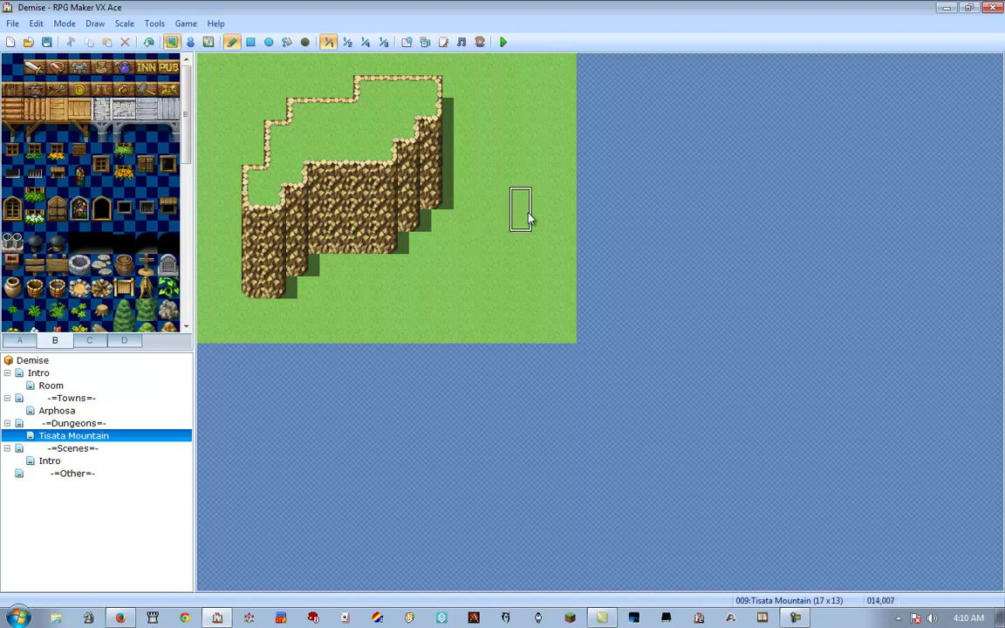
Copy the entire cliff, stamp it two tiles further east, and cover the leftover western tiles with grass.
{"action": "right_click_drag", "start_coordinate": [230, 87], "coordinate": [452, 286]}
{"action": "left_click", "coordinate": [504, 284]}
{"action": "right_click", "coordinate": [230, 157]}
{"action": "left_click_drag", "start_coordinate": [229, 157], "coordinate": [252, 289]}
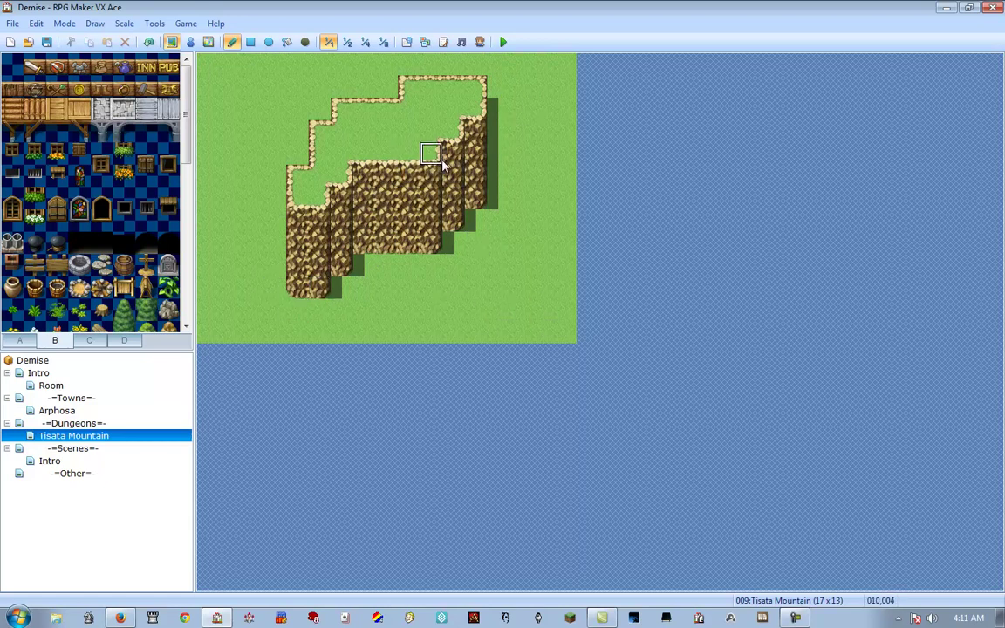
Add a three-by-two-tile grass-topped ledge in front of the central wall, with two-tile-high rock walls below it.
{"action": "left_click_drag", "start_coordinate": [399, 240], "coordinate": [417, 228]}
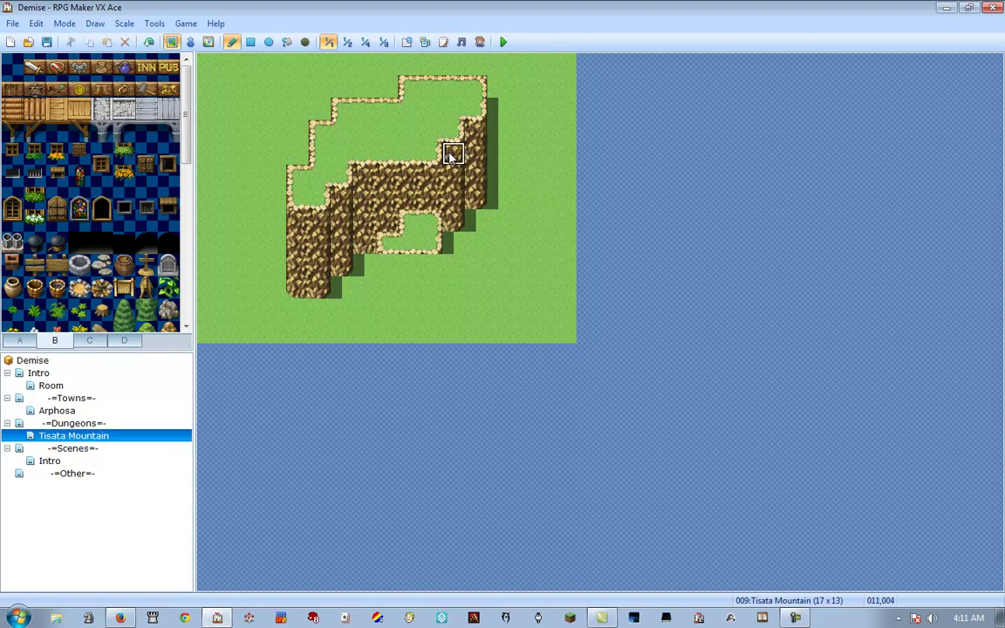
{"action": "right_click_drag", "start_coordinate": [453, 174], "coordinate": [463, 218]}
{"action": "right_click_drag", "start_coordinate": [431, 177], "coordinate": [431, 200]}
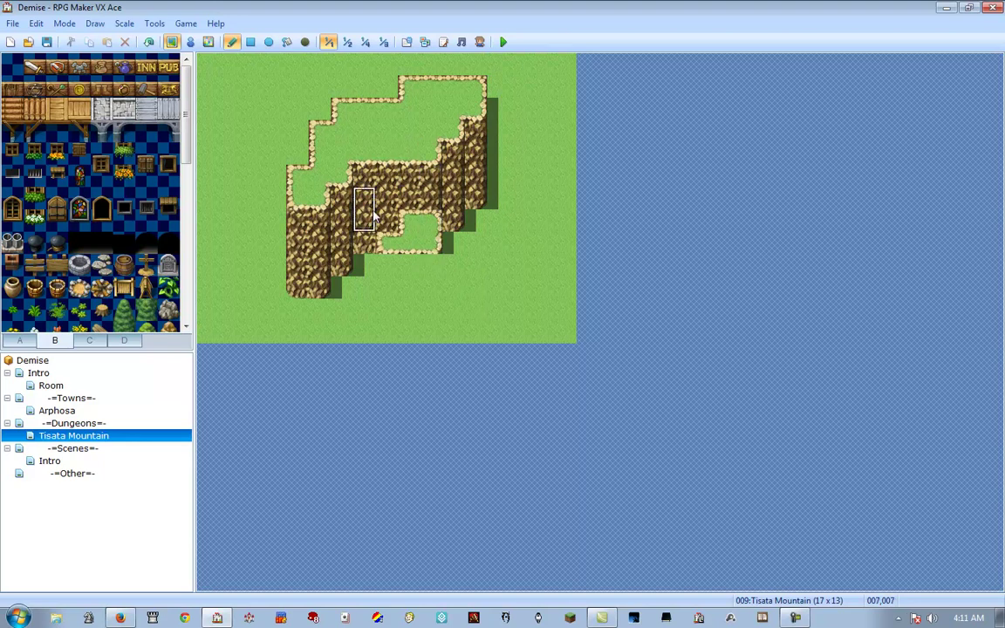
{"action": "left_click_drag", "start_coordinate": [438, 286], "coordinate": [384, 277]}
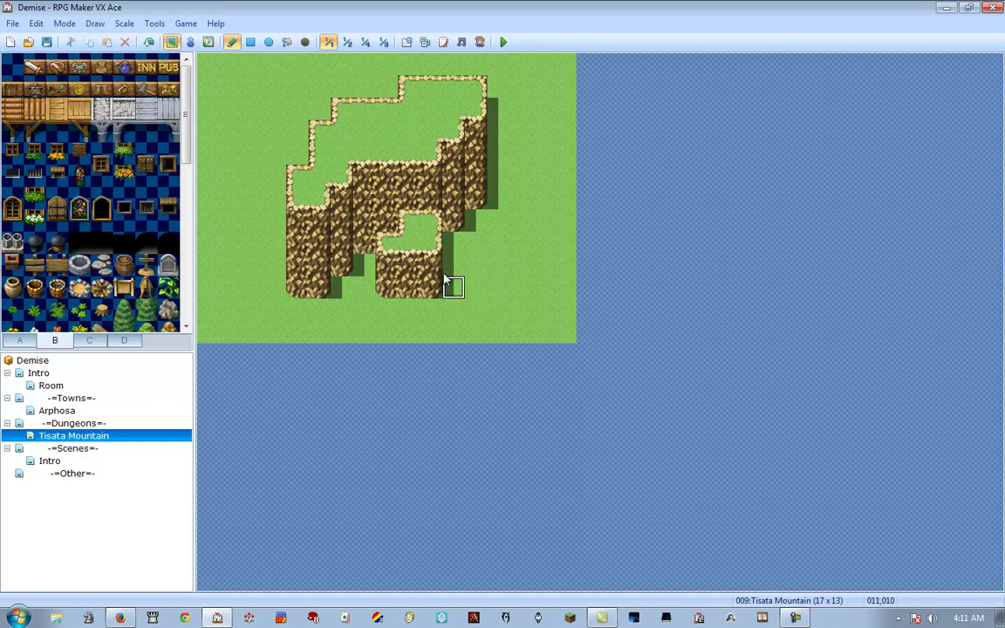
{"action": "left_click", "coordinate": [391, 224]}
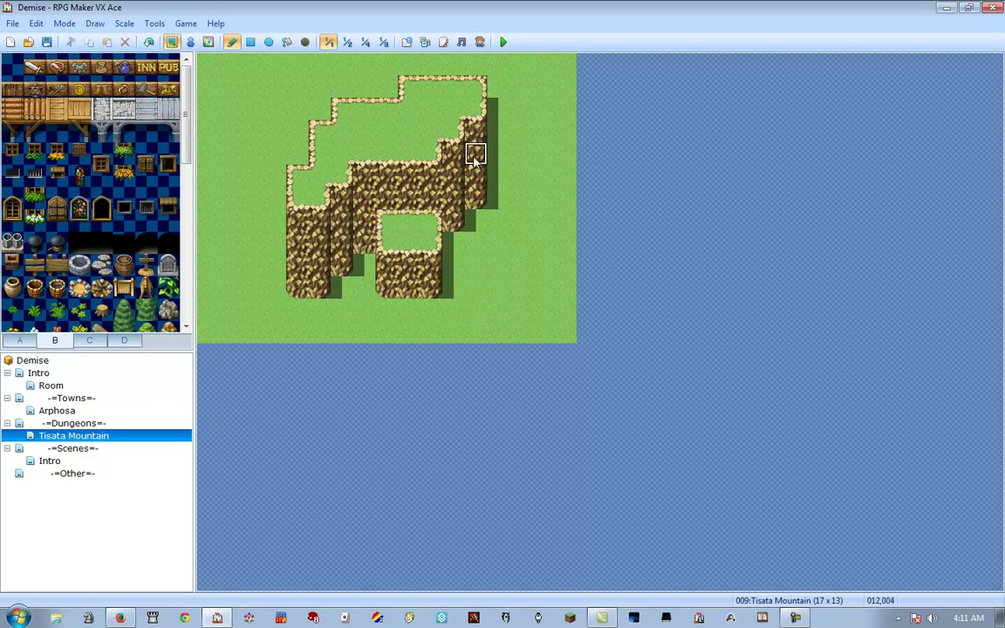
Draw a three-by-three-tile grass-topped sample block on the eastern grass and remove the rim along the ledge's upper edge.
{"action": "right_click_drag", "start_coordinate": [431, 178], "coordinate": [432, 205]}
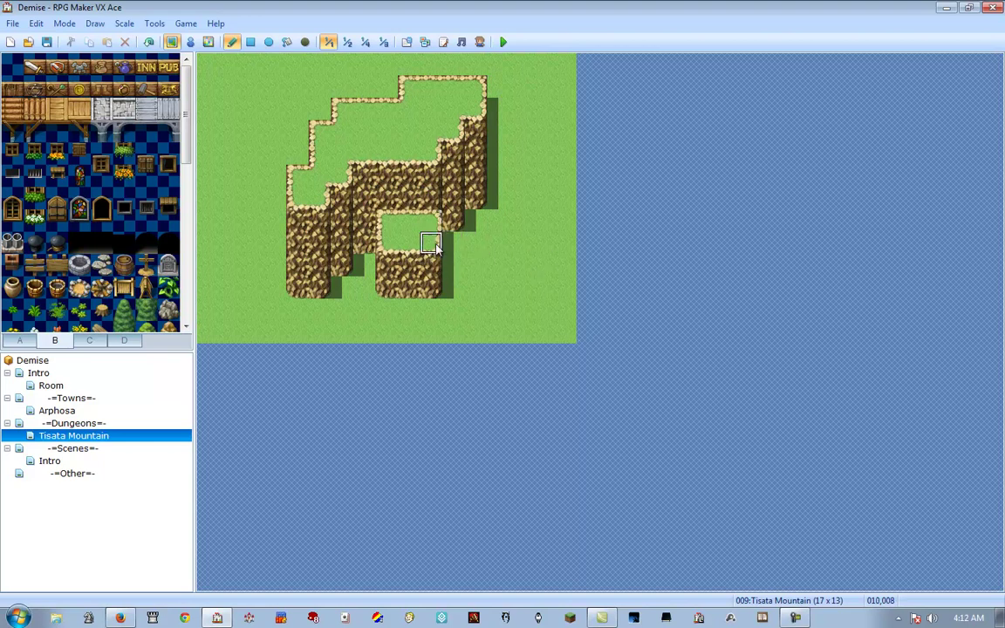
{"action": "mouse_move", "coordinate": [516, 266]}
{"action": "left_mouse_down"}
{"action": "mouse_move", "coordinate": [545, 287]}
{"action": "mouse_move", "coordinate": [541, 243]}
{"action": "mouse_move", "coordinate": [561, 285]}
{"action": "mouse_move", "coordinate": [554, 262]}
{"action": "mouse_move", "coordinate": [538, 286]}
{"action": "left_mouse_up"}
{"action": "key", "text": "ctrl+z"}
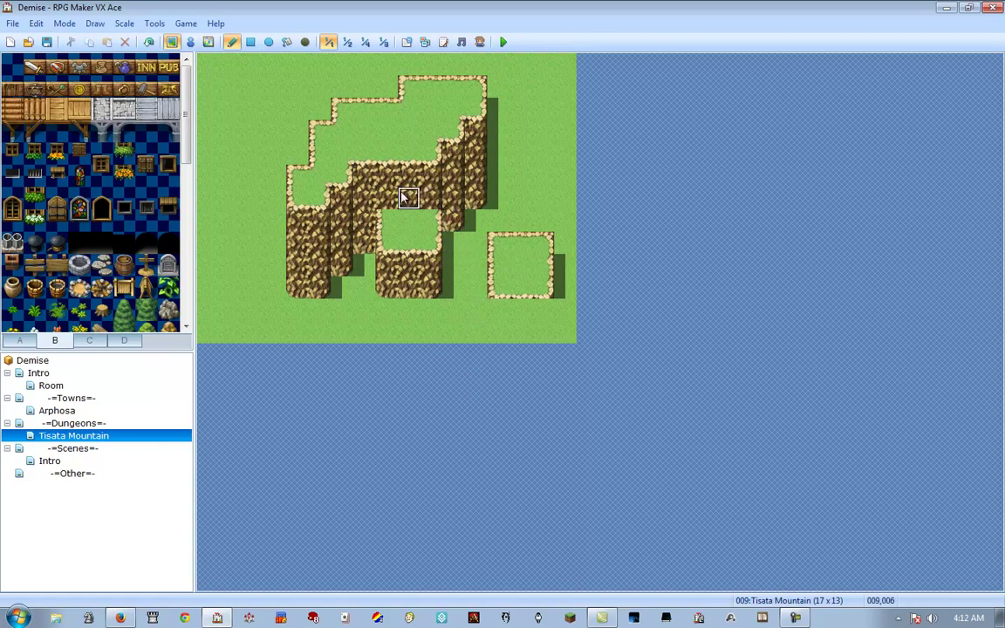
Examine the heights of the rock wall sections above, below and beside the ledge.
{"action": "right_click_drag", "start_coordinate": [365, 262], "coordinate": [388, 261]}
{"action": "right_click_drag", "start_coordinate": [408, 175], "coordinate": [408, 197]}
{"action": "right_click", "coordinate": [409, 220]}
{"action": "right_click_drag", "start_coordinate": [409, 264], "coordinate": [409, 289]}
{"action": "mouse_move", "coordinate": [447, 203]}
{"action": "right_mouse_down"}
{"action": "mouse_move", "coordinate": [450, 214]}
{"action": "mouse_move", "coordinate": [451, 88]}
{"action": "mouse_move", "coordinate": [452, 220]}
{"action": "right_mouse_up"}
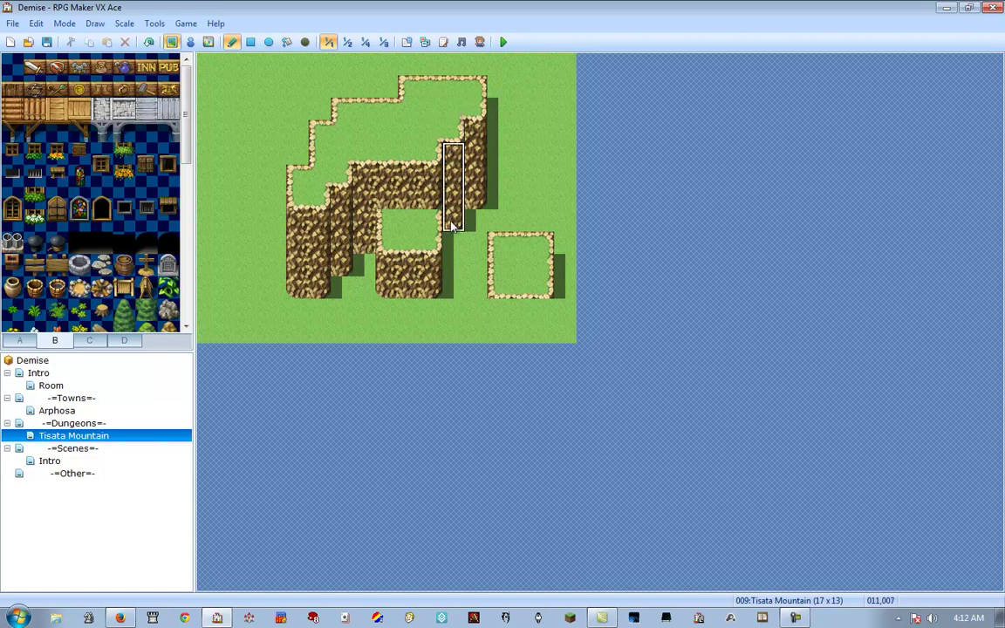
{"action": "right_click", "coordinate": [425, 220]}
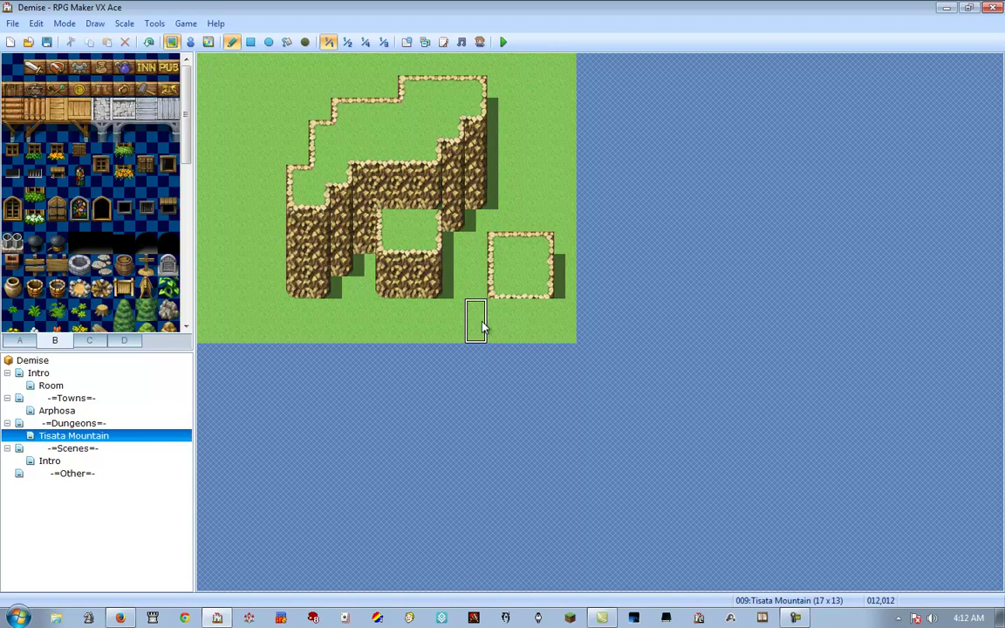
Cover the sample block and the entire cliff formation with plain grass to clear the map.
{"action": "mouse_move", "coordinate": [498, 286]}
{"action": "left_mouse_down"}
{"action": "mouse_move", "coordinate": [559, 242]}
{"action": "mouse_move", "coordinate": [543, 291]}
{"action": "mouse_move", "coordinate": [499, 262]}
{"action": "left_mouse_up"}
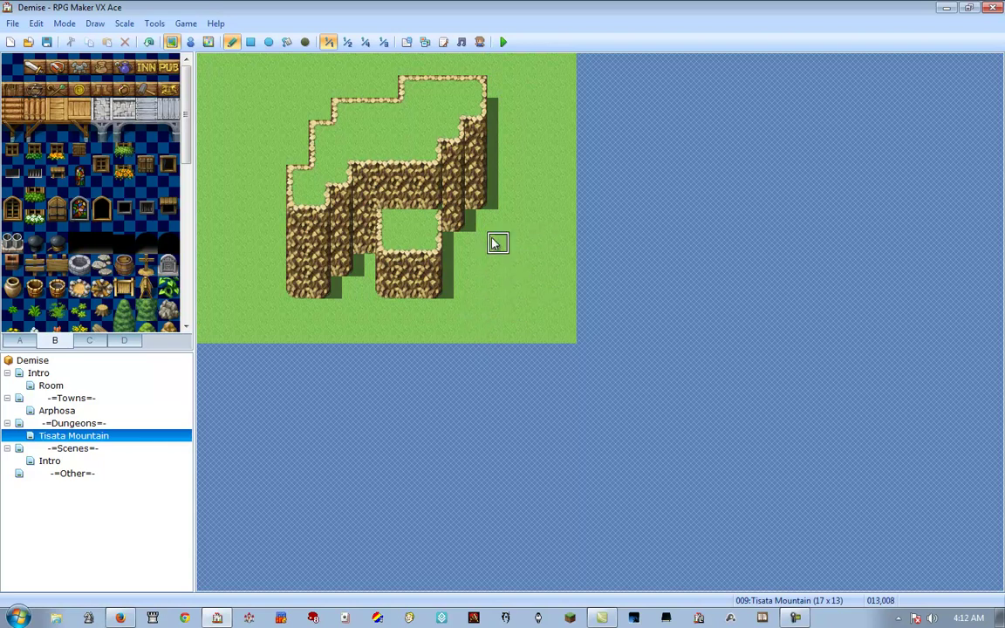
{"action": "mouse_move", "coordinate": [516, 108]}
{"action": "left_mouse_down"}
{"action": "mouse_move", "coordinate": [316, 107]}
{"action": "mouse_move", "coordinate": [494, 86]}
{"action": "mouse_move", "coordinate": [293, 128]}
{"action": "mouse_move", "coordinate": [516, 132]}
{"action": "mouse_move", "coordinate": [293, 172]}
{"action": "mouse_move", "coordinate": [500, 186]}
{"action": "mouse_move", "coordinate": [318, 201]}
{"action": "mouse_move", "coordinate": [529, 259]}
{"action": "mouse_move", "coordinate": [410, 310]}
{"action": "left_mouse_up"}
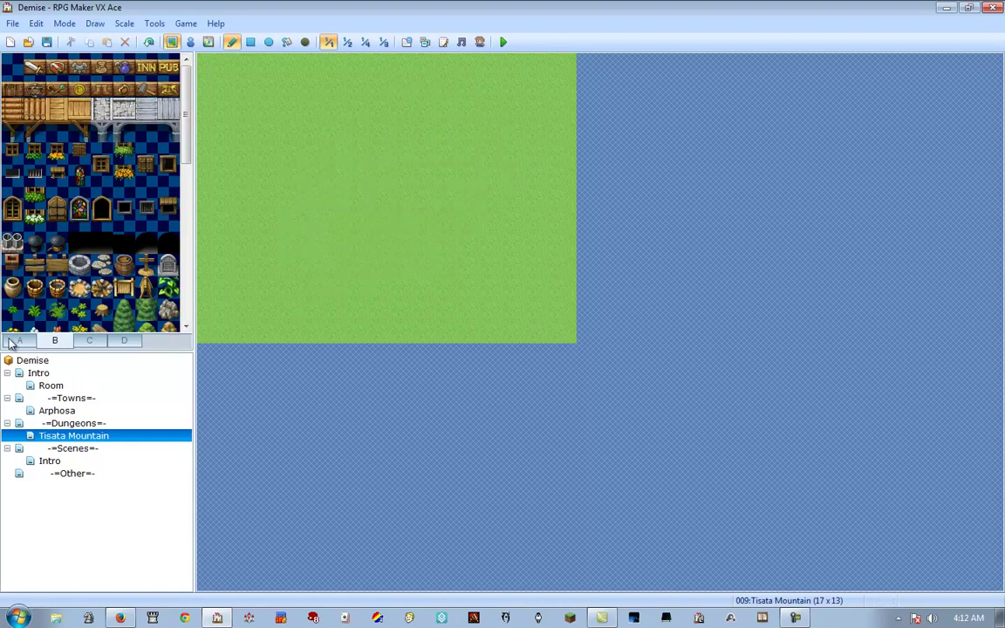
Change the Tisata Mountain map's tileset to 003:Interior and bring up its floor and wall tiles.
{"action": "right_click", "coordinate": [59, 443]}
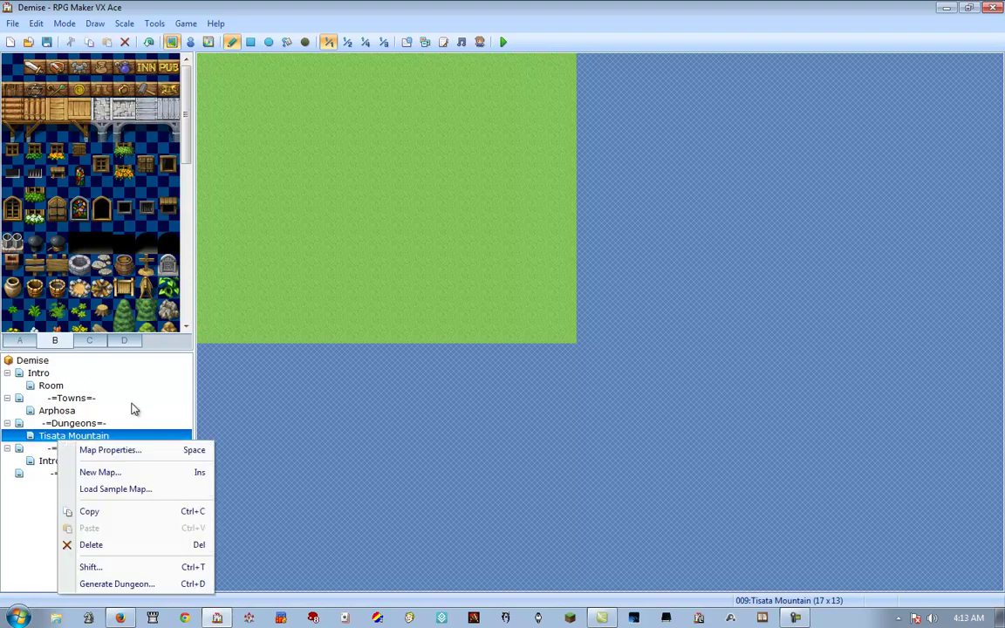
{"action": "left_click", "coordinate": [122, 449]}
{"action": "left_click", "coordinate": [283, 222]}
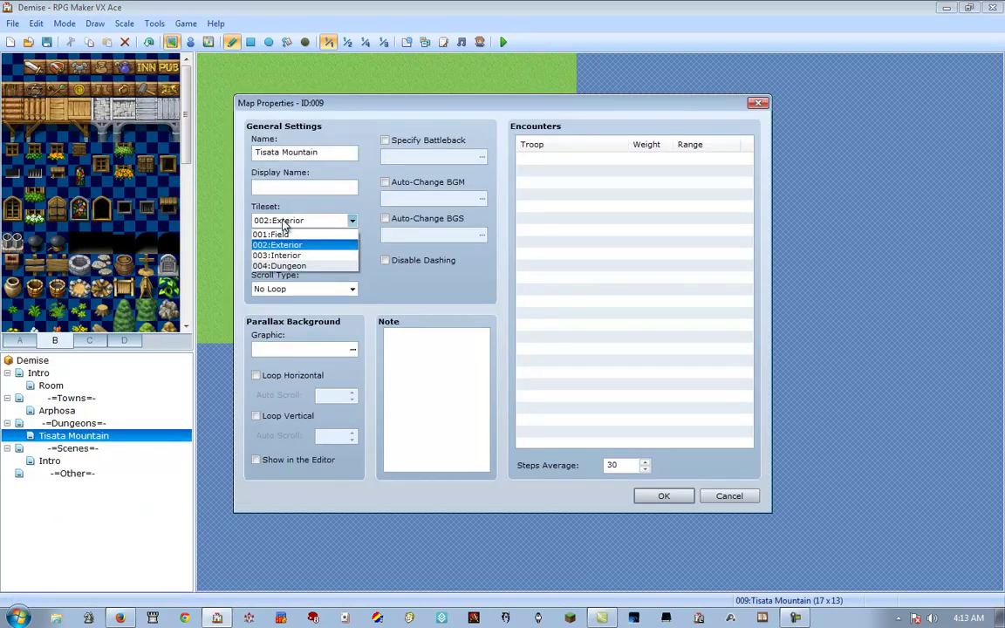
{"action": "left_click", "coordinate": [278, 255]}
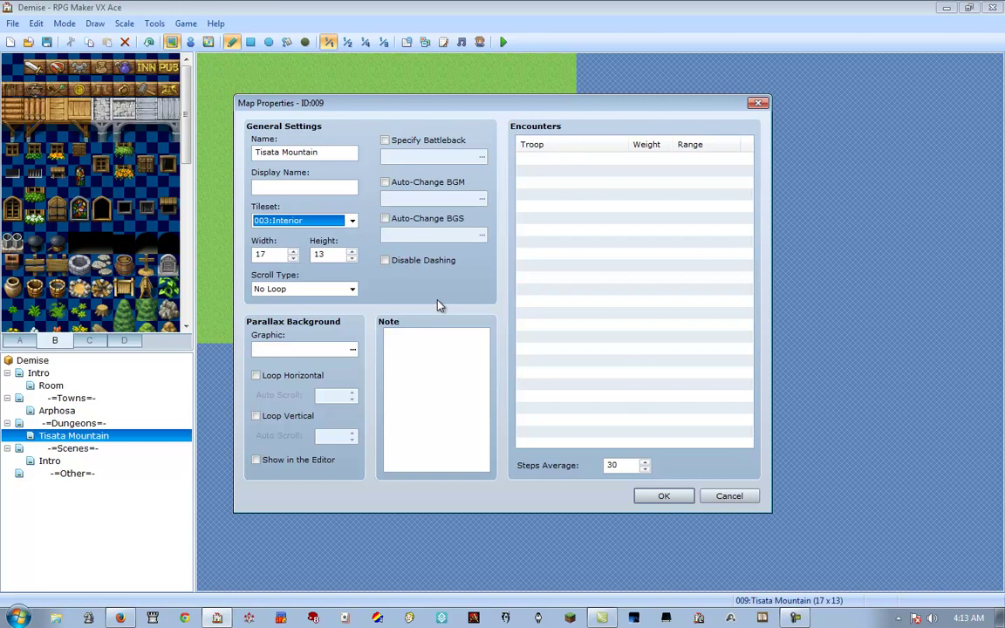
{"action": "left_click", "coordinate": [664, 495]}
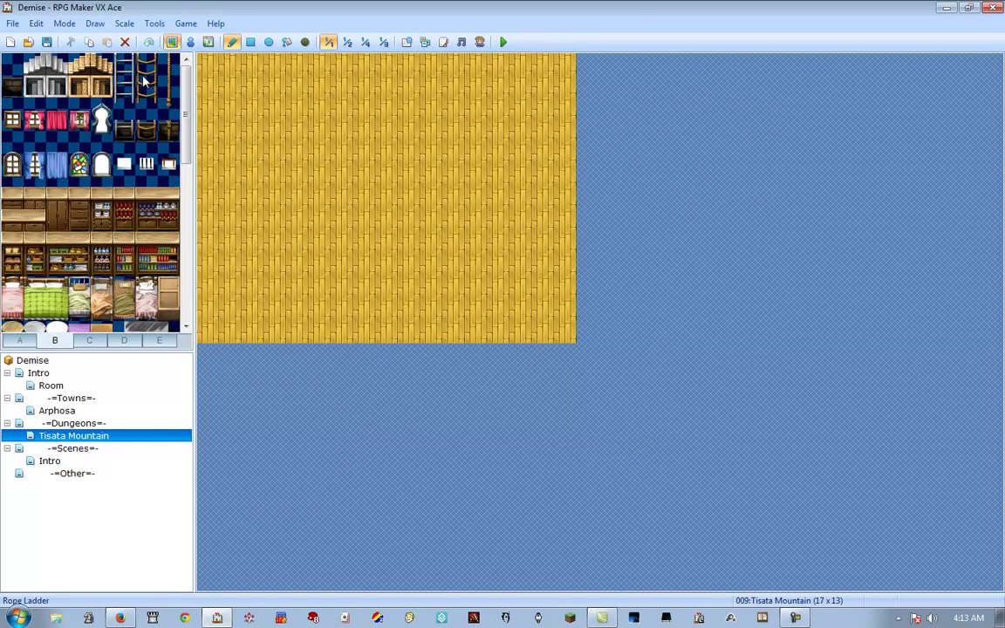
{"action": "scroll", "coordinate": [185, 116], "scroll_direction": "down", "scroll_amount": 5}
{"action": "left_click", "coordinate": [19, 340]}
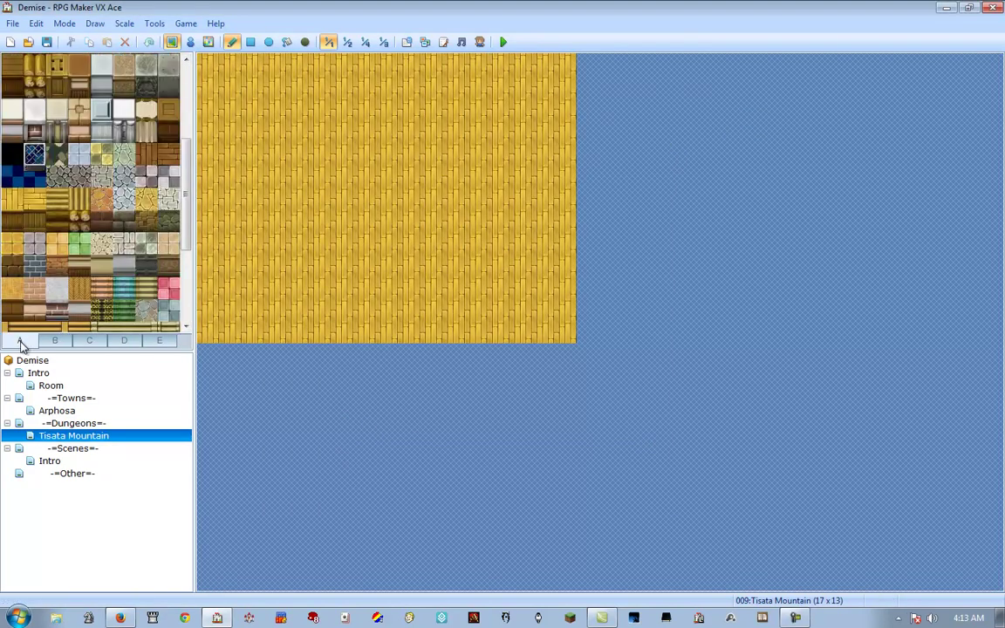
Outline a 14-by-9-tile room with the wooden ceiling tile and fill everything outside it with black.
{"action": "scroll", "coordinate": [171, 185], "scroll_direction": "up", "scroll_amount": 3}
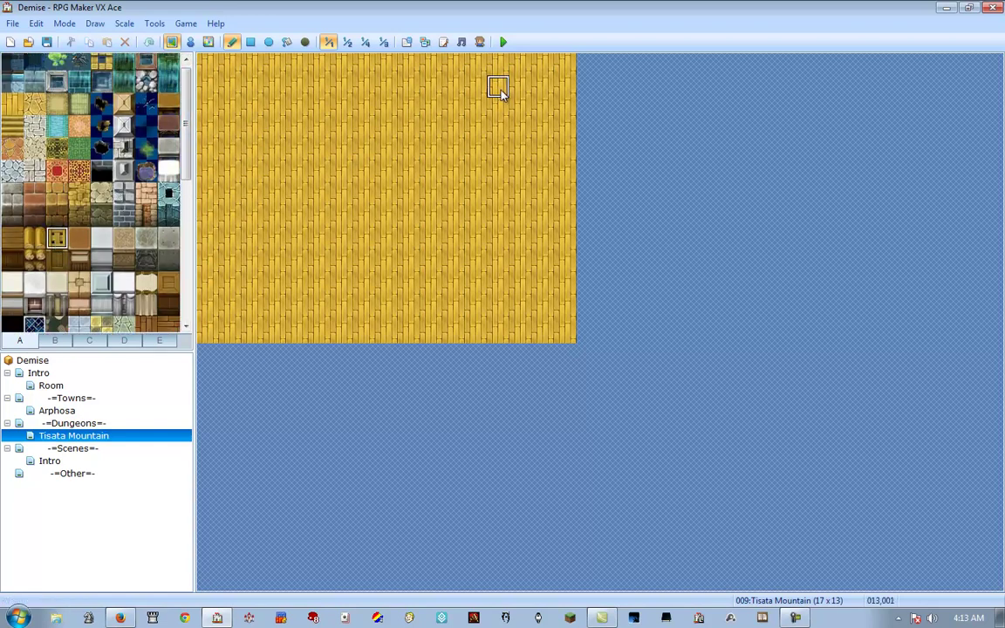
{"action": "left_click", "coordinate": [250, 42]}
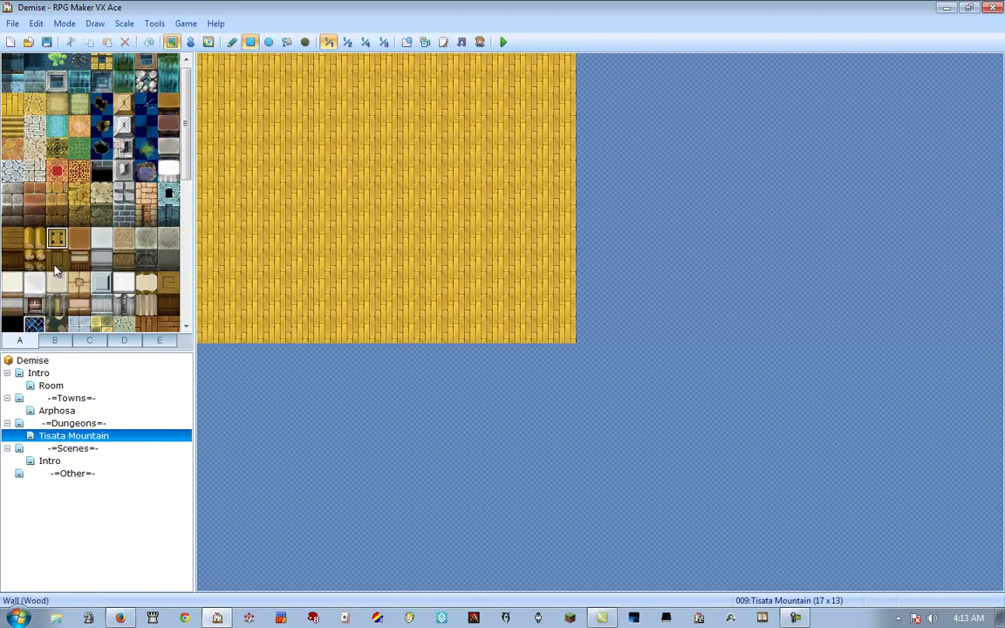
{"action": "left_click", "coordinate": [31, 242]}
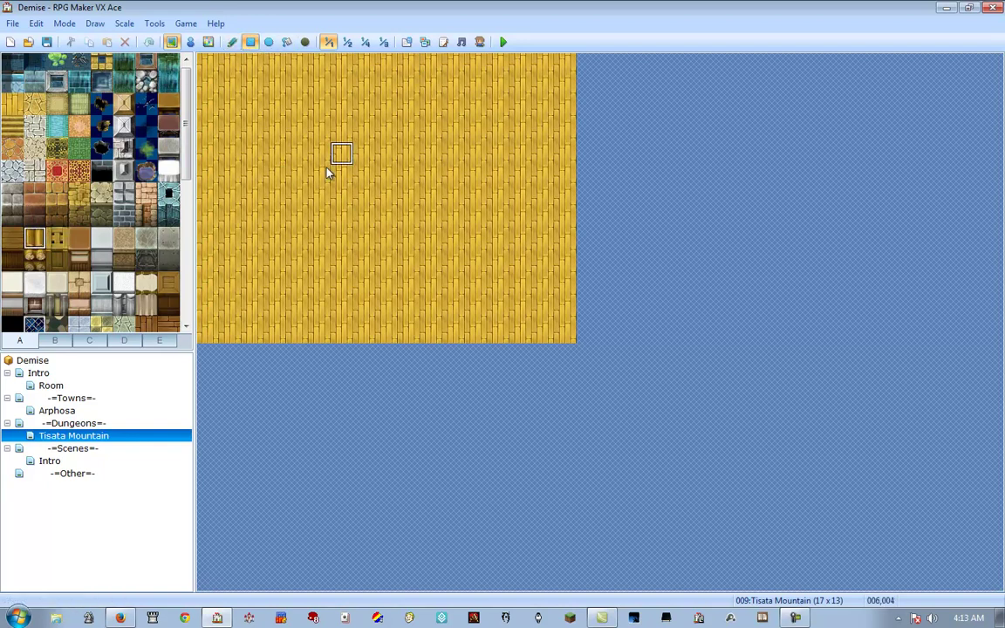
{"action": "left_click", "coordinate": [167, 283]}
{"action": "mouse_move", "coordinate": [234, 106]}
{"action": "left_mouse_down"}
{"action": "mouse_move", "coordinate": [500, 110]}
{"action": "mouse_move", "coordinate": [521, 299]}
{"action": "mouse_move", "coordinate": [226, 298]}
{"action": "left_mouse_up"}
{"action": "left_click_drag", "start_coordinate": [224, 128], "coordinate": [217, 264]}
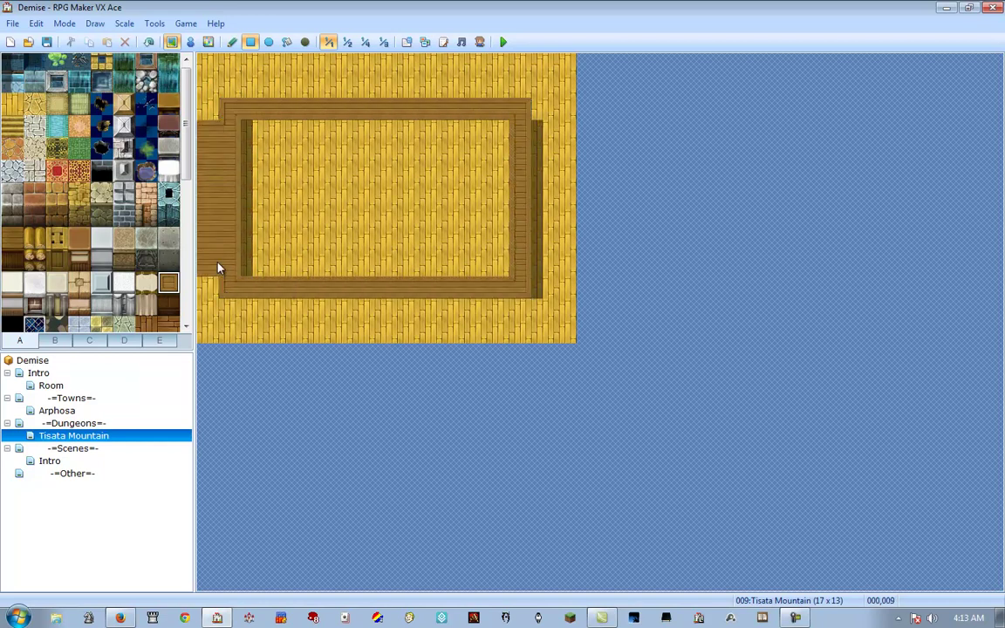
{"action": "left_click", "coordinate": [287, 42]}
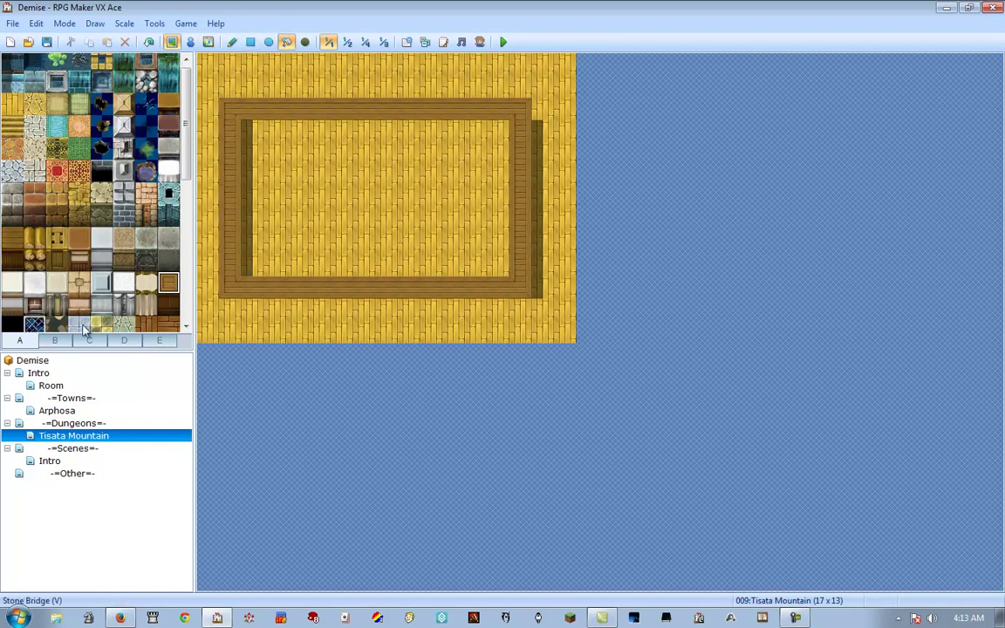
{"action": "left_click", "coordinate": [229, 307]}
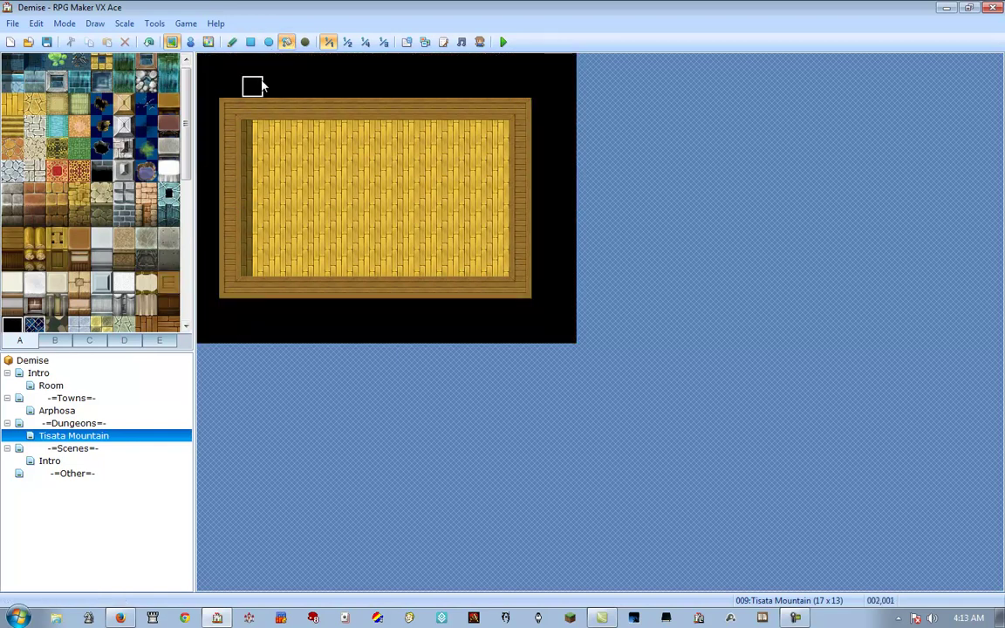
Paint a two-tile-high wooden plank wall across the room's north side, just beneath the frame.
{"action": "left_click", "coordinate": [232, 42]}
{"action": "left_click", "coordinate": [57, 263]}
{"action": "mouse_move", "coordinate": [255, 133]}
{"action": "left_mouse_down"}
{"action": "mouse_move", "coordinate": [271, 162]}
{"action": "mouse_move", "coordinate": [469, 158]}
{"action": "mouse_move", "coordinate": [262, 139]}
{"action": "left_mouse_up"}
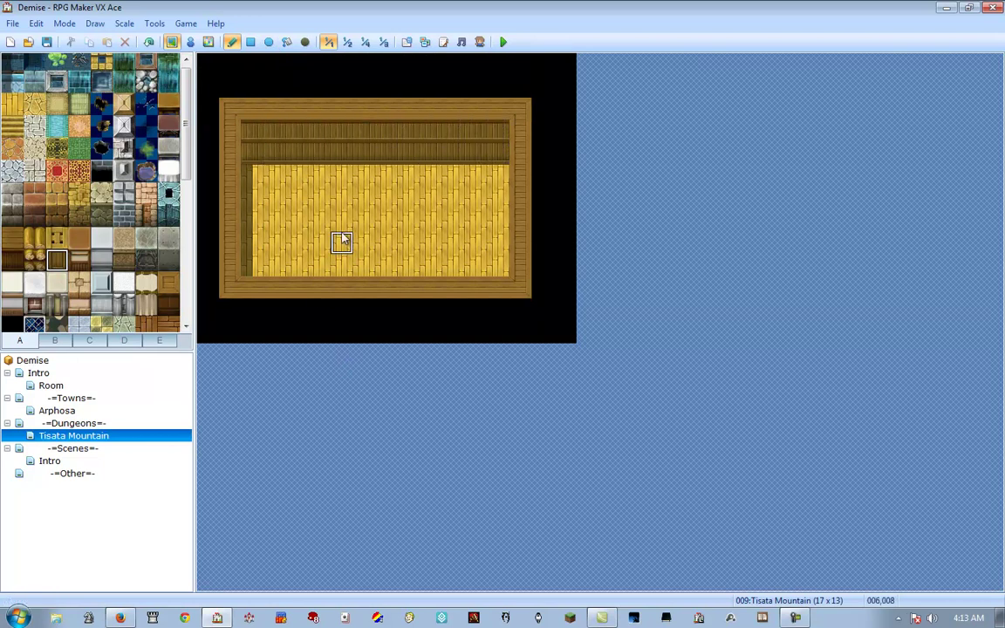
Cut a one-tile floor opening through the south frame and paint a two-tile-high wooden wall beneath the frame.
{"action": "right_click", "coordinate": [369, 258]}
{"action": "left_click_drag", "start_coordinate": [368, 294], "coordinate": [366, 314]}
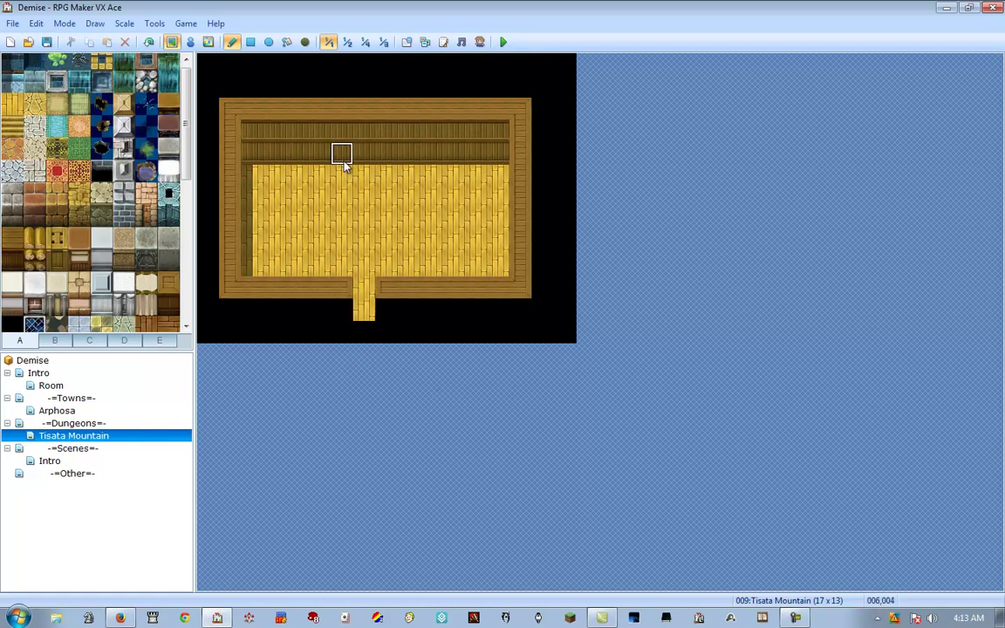
{"action": "right_click_drag", "start_coordinate": [341, 157], "coordinate": [339, 140]}
{"action": "left_click_drag", "start_coordinate": [231, 321], "coordinate": [520, 319]}
{"action": "right_click_drag", "start_coordinate": [516, 290], "coordinate": [229, 336]}
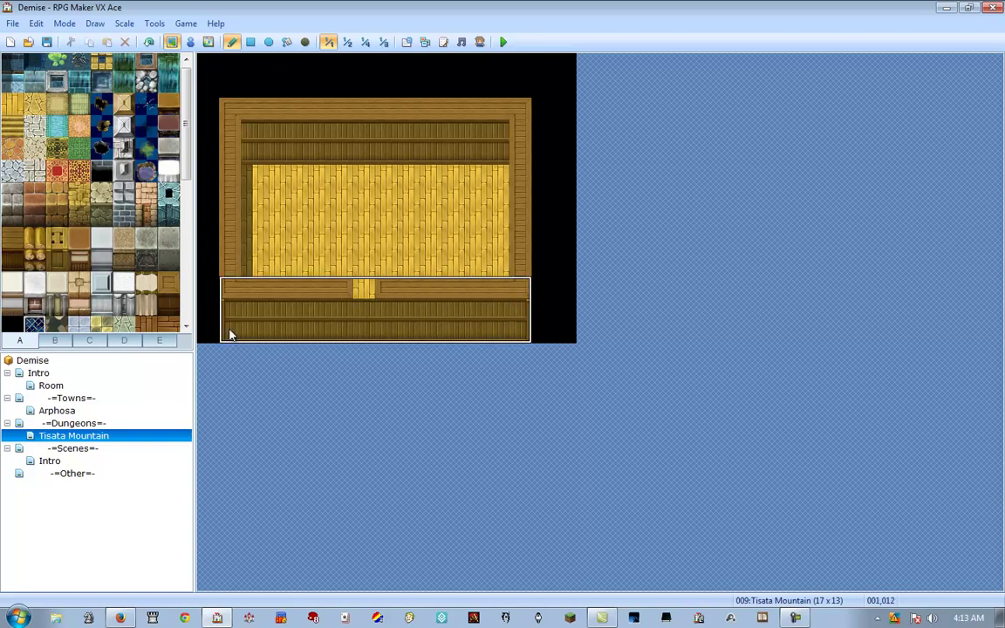
Shift the room up one tile and its west wall one tile inward, blacking out the leftover wall tiles.
{"action": "right_click_drag", "start_coordinate": [224, 87], "coordinate": [520, 335]}
{"action": "left_click", "coordinate": [524, 312]}
{"action": "right_click", "coordinate": [518, 330]}
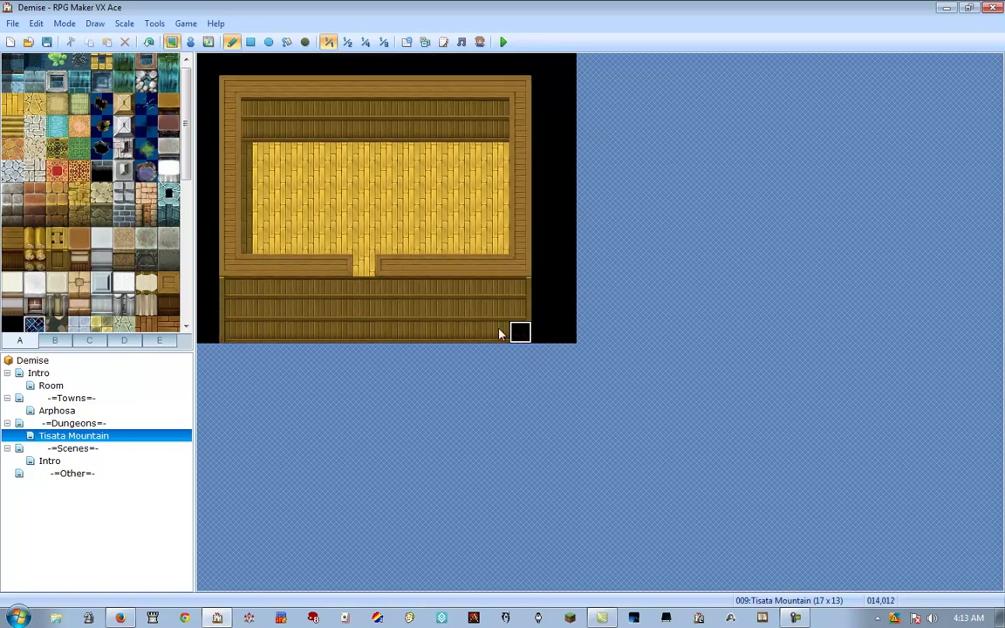
{"action": "right_click_drag", "start_coordinate": [227, 83], "coordinate": [216, 325]}
{"action": "left_click", "coordinate": [232, 316]}
Carve a one-tile-wide floor passage through the south frame and front wall as the entrance.
{"action": "right_click", "coordinate": [365, 229]}
{"action": "left_click", "coordinate": [364, 265]}
{"action": "key", "text": "ctrl+z"}
{"action": "left_click_drag", "start_coordinate": [383, 253], "coordinate": [380, 316]}
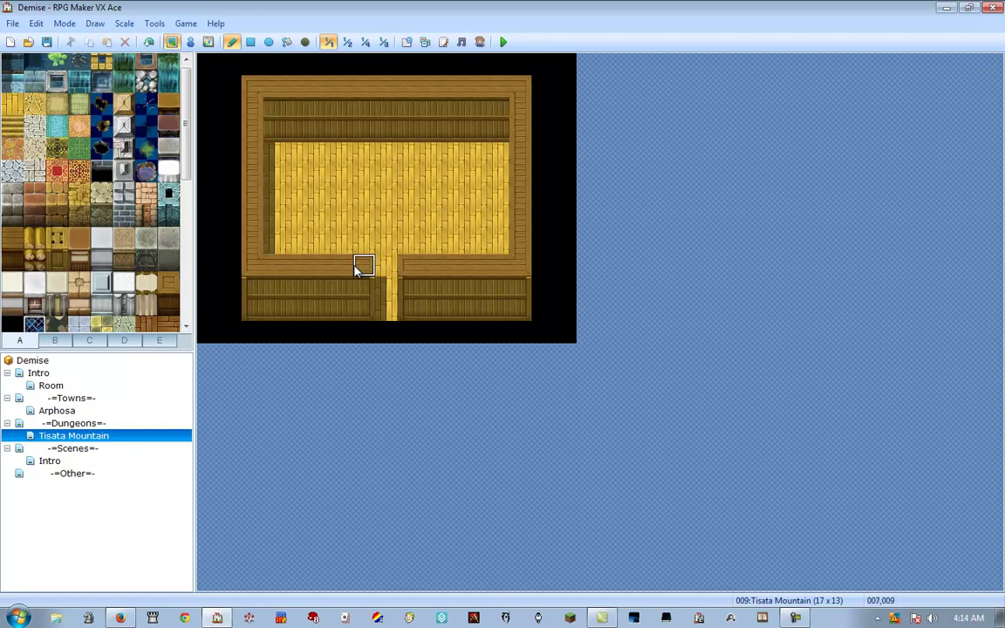
Divide the interior with a wooden partition beside the entrance, leaving a one-tile opening below its northern wall section.
{"action": "left_click", "coordinate": [356, 202]}
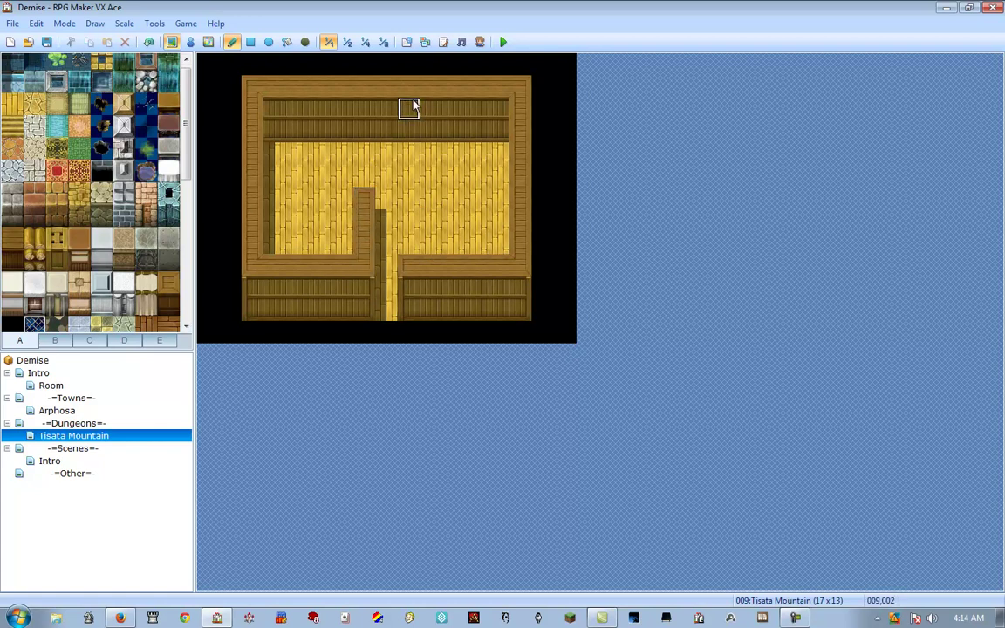
{"action": "left_click", "coordinate": [364, 111]}
{"action": "left_click", "coordinate": [368, 157]}
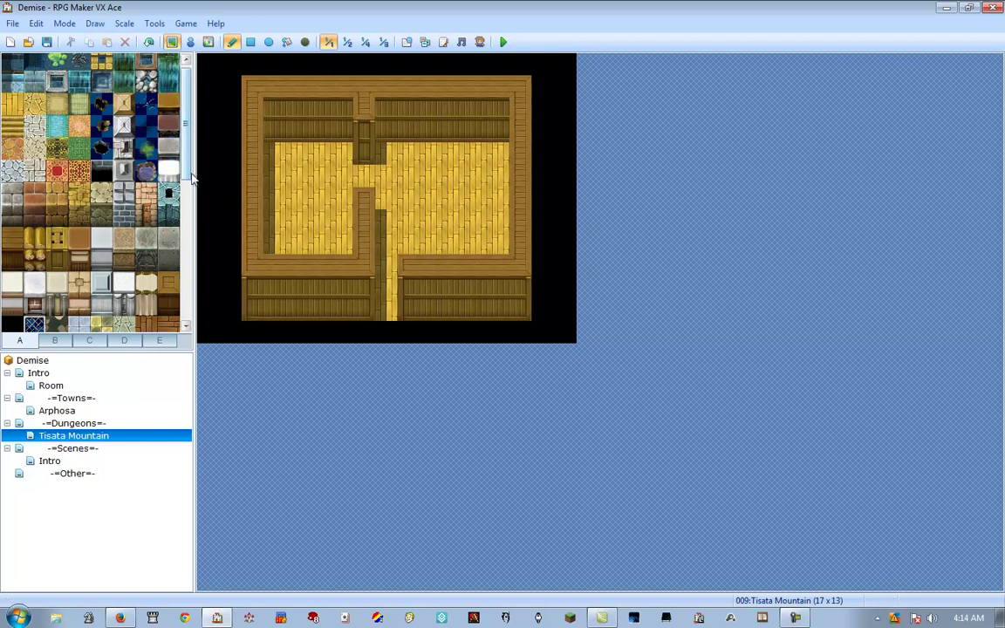
Lay a four-by-four-tile pink carpet over the floor of the west room.
{"action": "left_click", "coordinate": [78, 127]}
{"action": "mouse_move", "coordinate": [296, 188]}
{"action": "left_mouse_down"}
{"action": "mouse_move", "coordinate": [280, 233]}
{"action": "mouse_move", "coordinate": [342, 222]}
{"action": "left_mouse_up"}
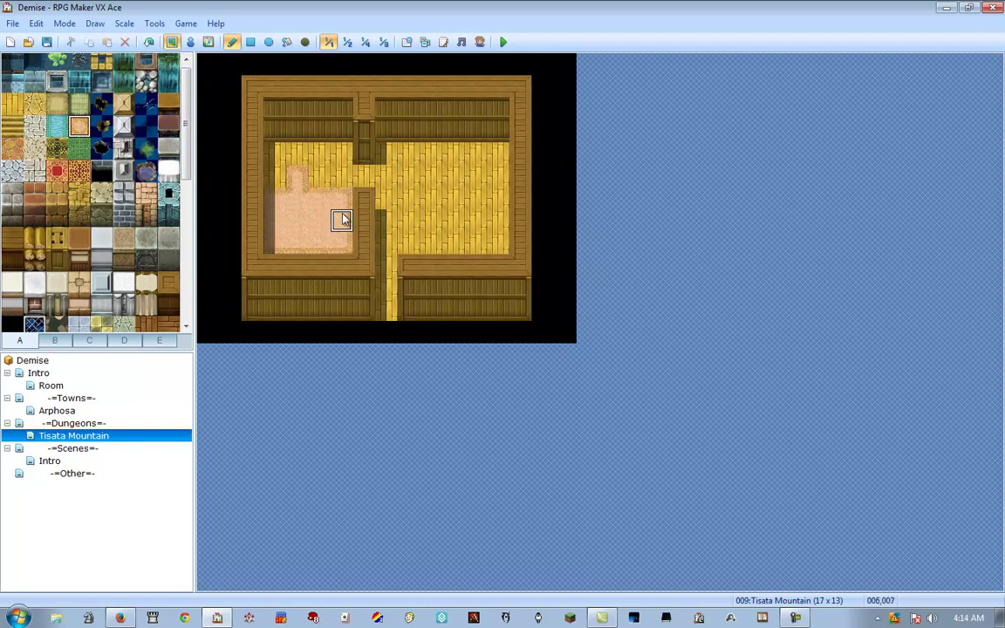
{"action": "left_click_drag", "start_coordinate": [292, 197], "coordinate": [330, 180]}
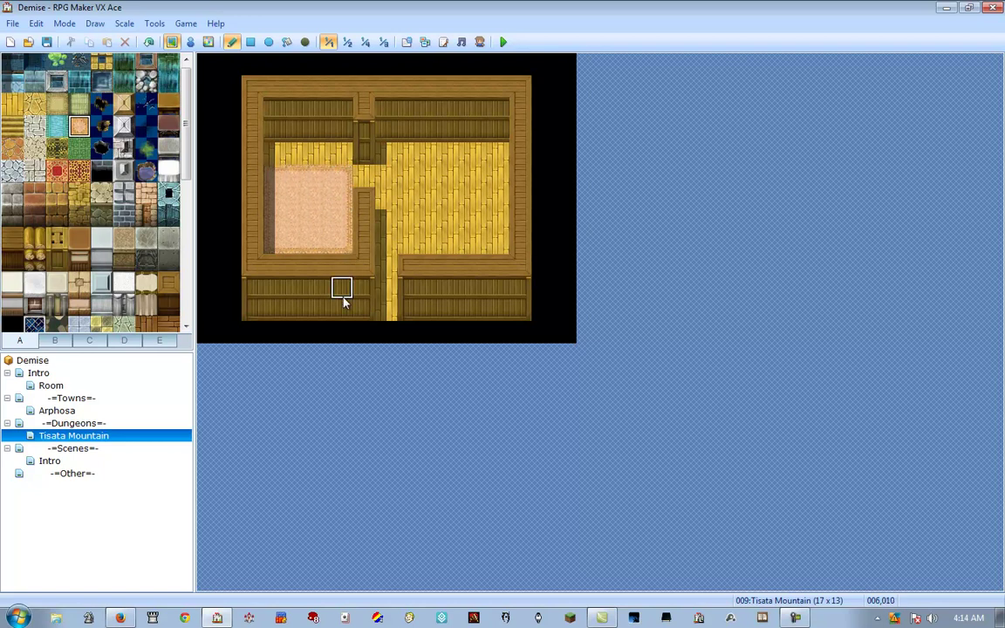
Lay a beige carpet from the entrance into the east room and place a three-by-two-tile wooden table on it.
{"action": "left_click", "coordinate": [57, 104]}
{"action": "mouse_move", "coordinate": [386, 285]}
{"action": "left_mouse_down"}
{"action": "mouse_move", "coordinate": [386, 217]}
{"action": "mouse_move", "coordinate": [477, 228]}
{"action": "mouse_move", "coordinate": [410, 247]}
{"action": "left_mouse_up"}
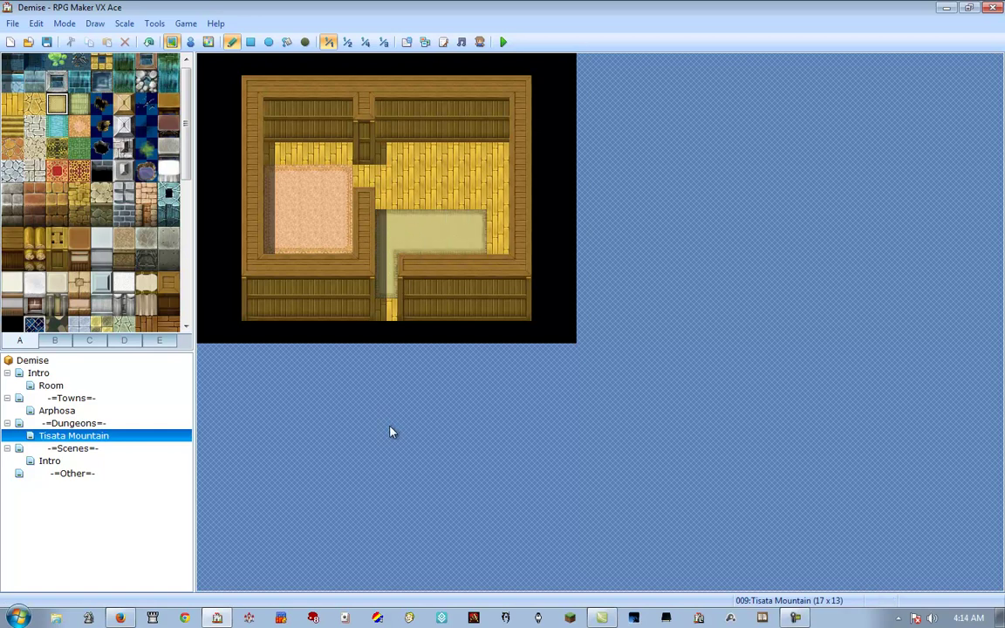
{"action": "left_click", "coordinate": [168, 103]}
{"action": "left_click_drag", "start_coordinate": [431, 222], "coordinate": [474, 221]}
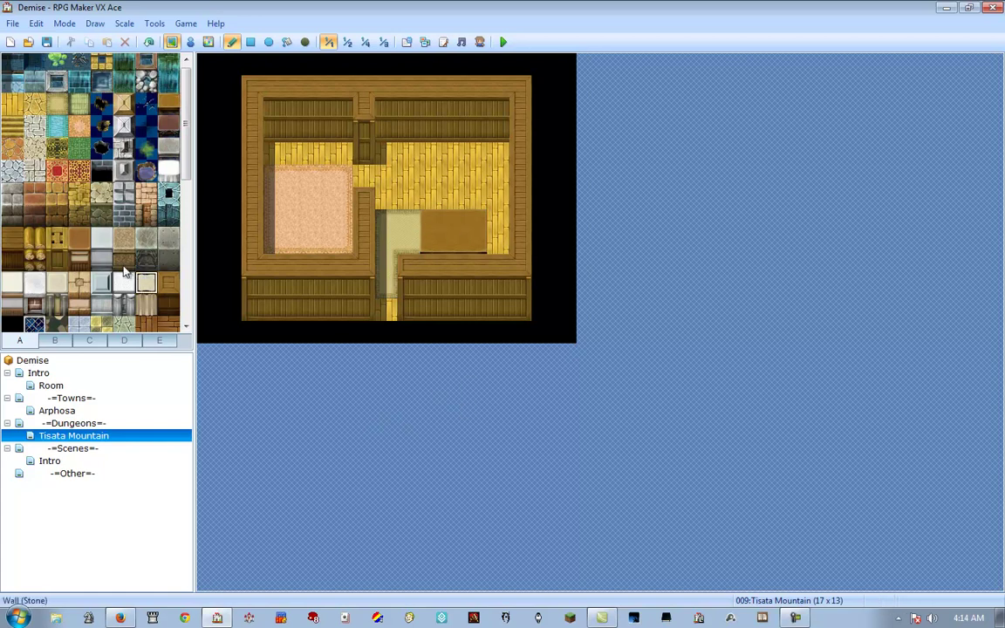
Place a wide and a narrow bookshelf side by side against the east end of the east room's back wall.
{"action": "scroll", "coordinate": [124, 276], "scroll_direction": "down", "scroll_amount": 2}
{"action": "scroll", "coordinate": [133, 171], "scroll_direction": "down", "scroll_amount": 2}
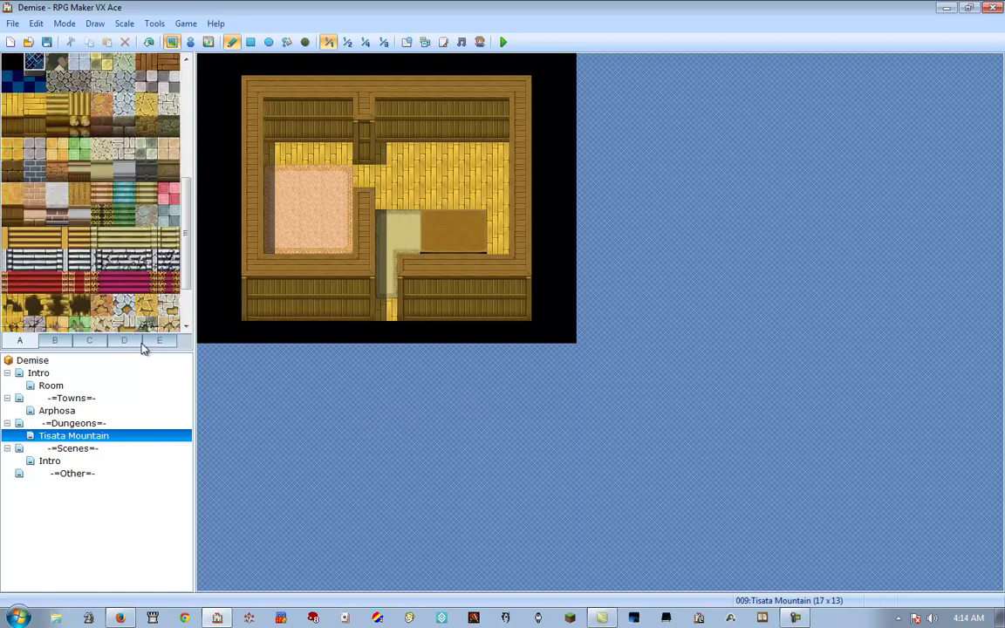
{"action": "left_click", "coordinate": [156, 342]}
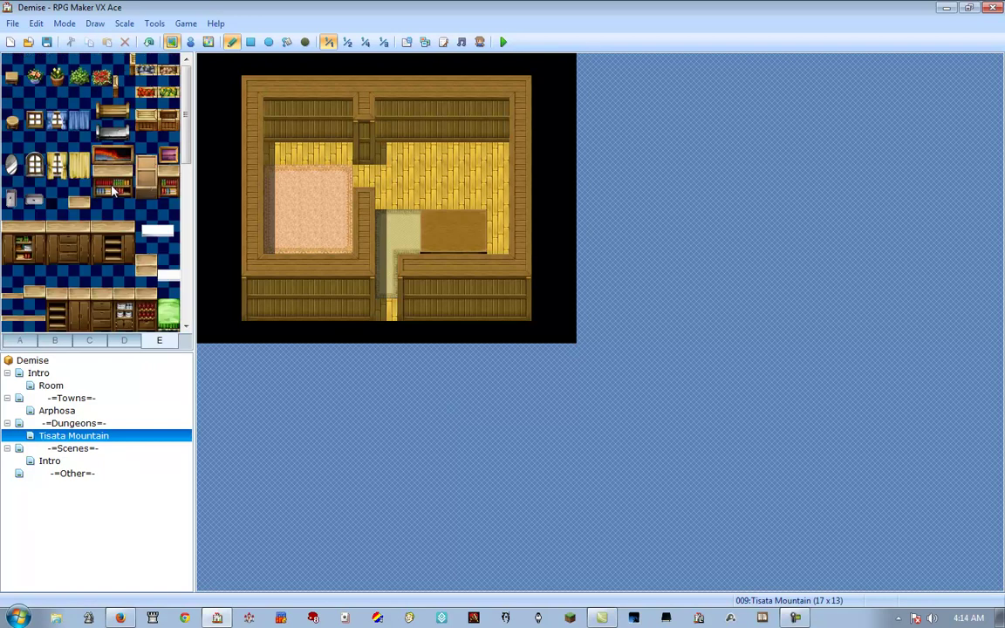
{"action": "left_click_drag", "start_coordinate": [108, 179], "coordinate": [168, 197]}
{"action": "left_click", "coordinate": [477, 131]}
{"action": "left_click", "coordinate": [454, 135]}
Place a two-tile wooden drawer cabinet and a narrow cupboard beside it against the west room's back wall.
{"action": "left_click_drag", "start_coordinate": [52, 251], "coordinate": [70, 261]}
{"action": "left_click", "coordinate": [324, 136]}
{"action": "left_click_drag", "start_coordinate": [55, 228], "coordinate": [79, 228]}
{"action": "left_click", "coordinate": [316, 112]}
{"action": "left_click_drag", "start_coordinate": [79, 291], "coordinate": [79, 314]}
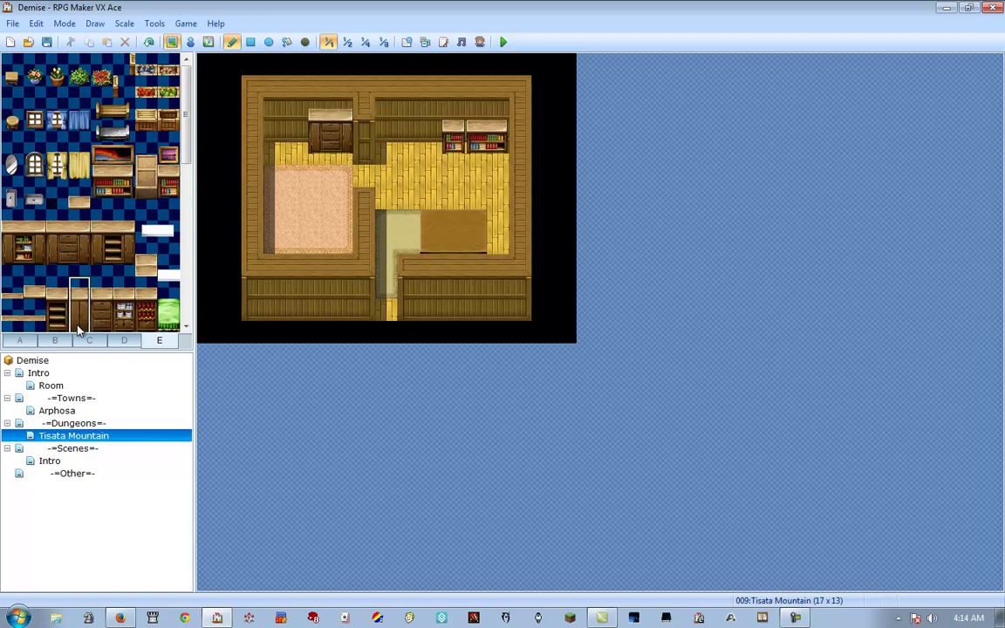
{"action": "left_click", "coordinate": [294, 113]}
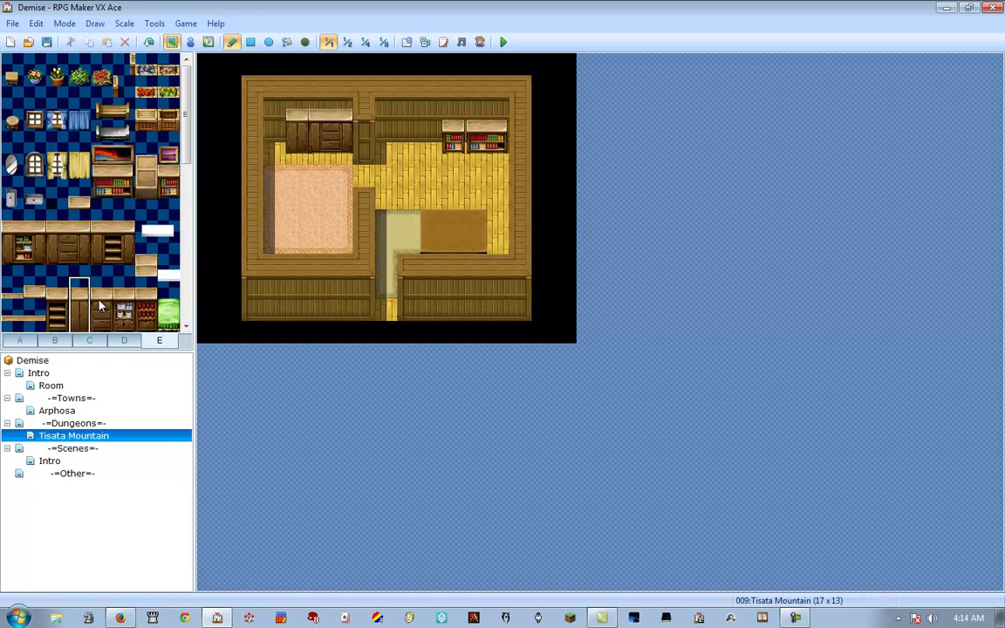
Hang the blue landscape painting on the east room's back wall and the small red painting in the west room's northwest corner.
{"action": "scroll", "coordinate": [129, 293], "scroll_direction": "down", "scroll_amount": 10}
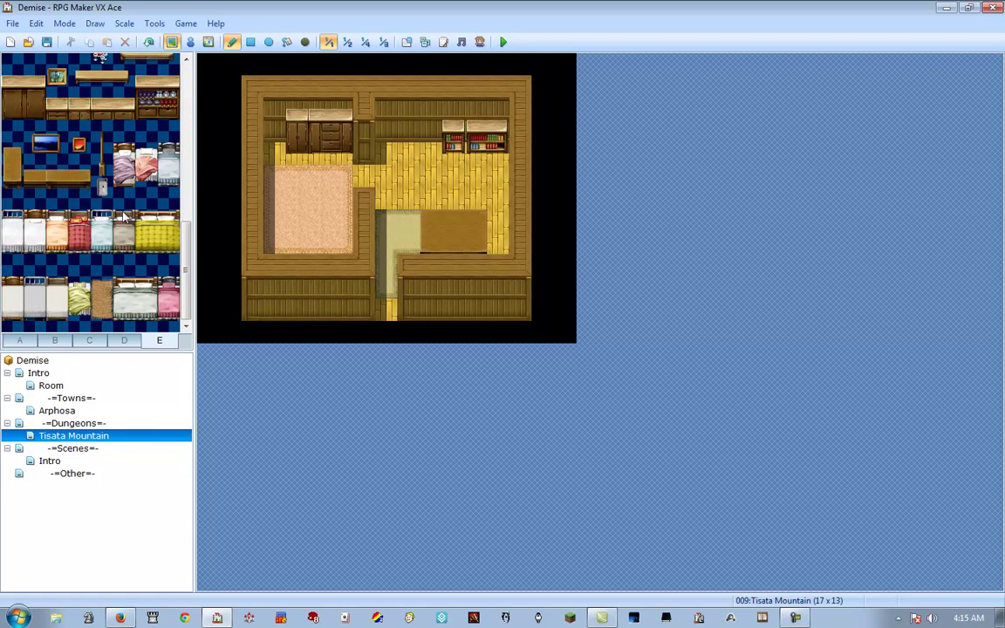
{"action": "left_click_drag", "start_coordinate": [124, 143], "coordinate": [124, 185]}
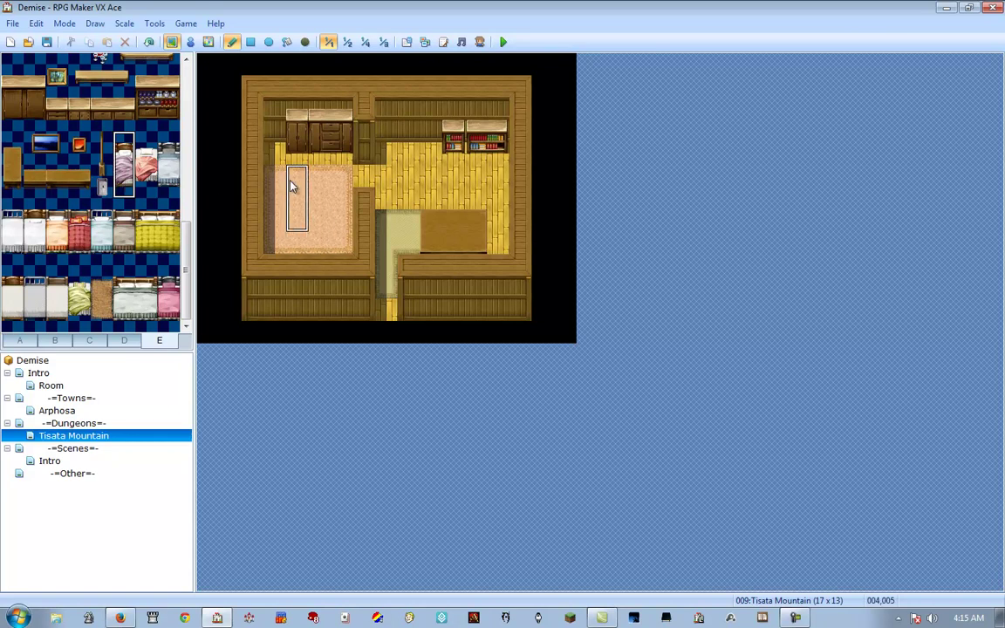
{"action": "left_click_drag", "start_coordinate": [185, 253], "coordinate": [193, 194]}
{"action": "left_click_drag", "start_coordinate": [35, 312], "coordinate": [56, 312]}
{"action": "left_click", "coordinate": [395, 108]}
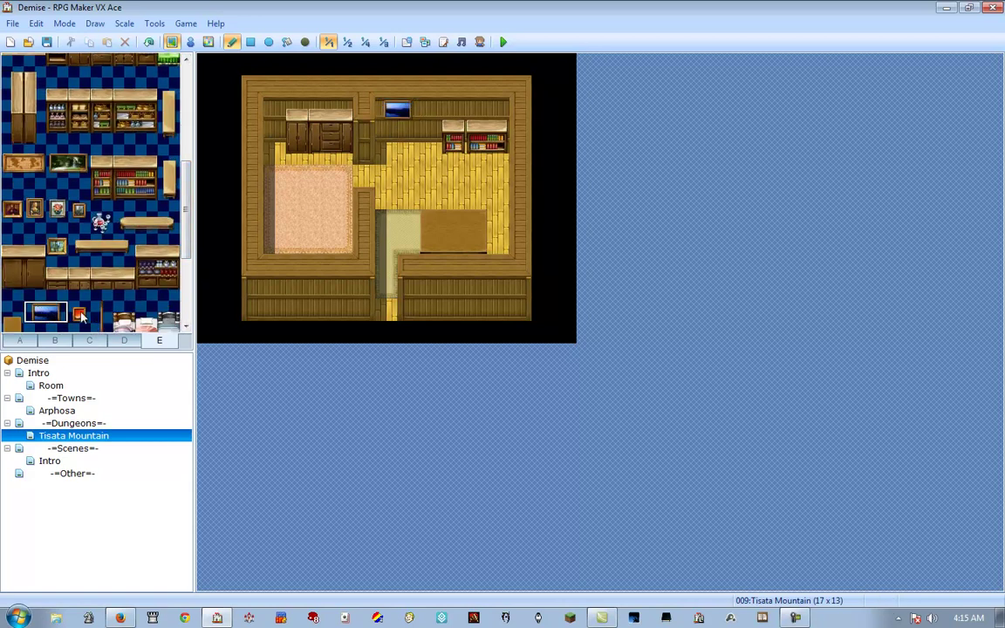
{"action": "left_click", "coordinate": [79, 315]}
{"action": "left_click", "coordinate": [273, 110]}
Place a long wooden bench behind the table and a yellow-curtained window between the blue painting and the bookshelves.
{"action": "left_click_drag", "start_coordinate": [191, 244], "coordinate": [192, 213]}
{"action": "left_click_drag", "start_coordinate": [125, 285], "coordinate": [167, 286]}
{"action": "left_click", "coordinate": [435, 200]}
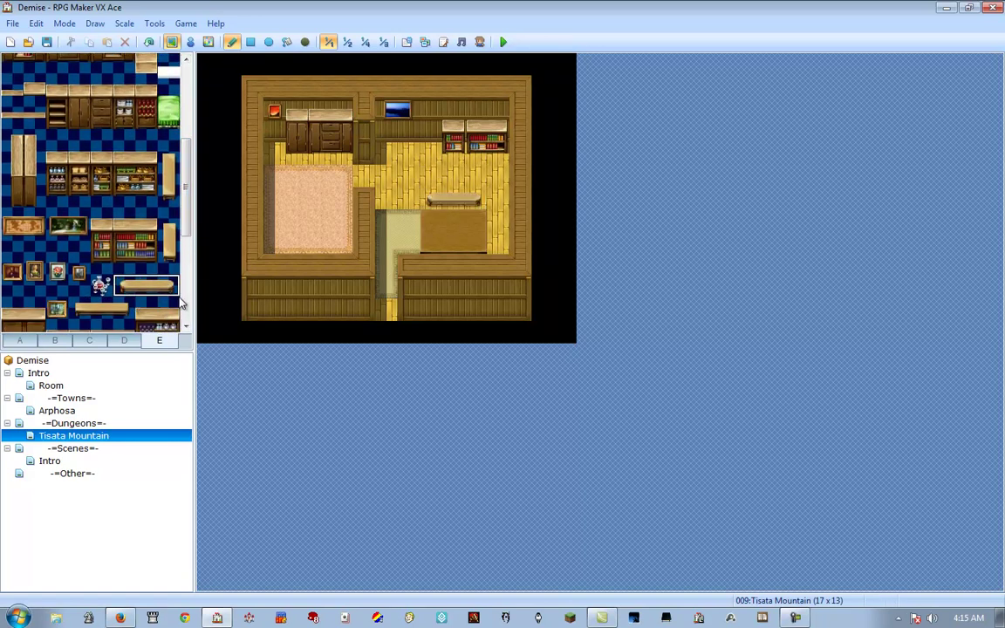
{"action": "left_click_drag", "start_coordinate": [189, 214], "coordinate": [198, 128]}
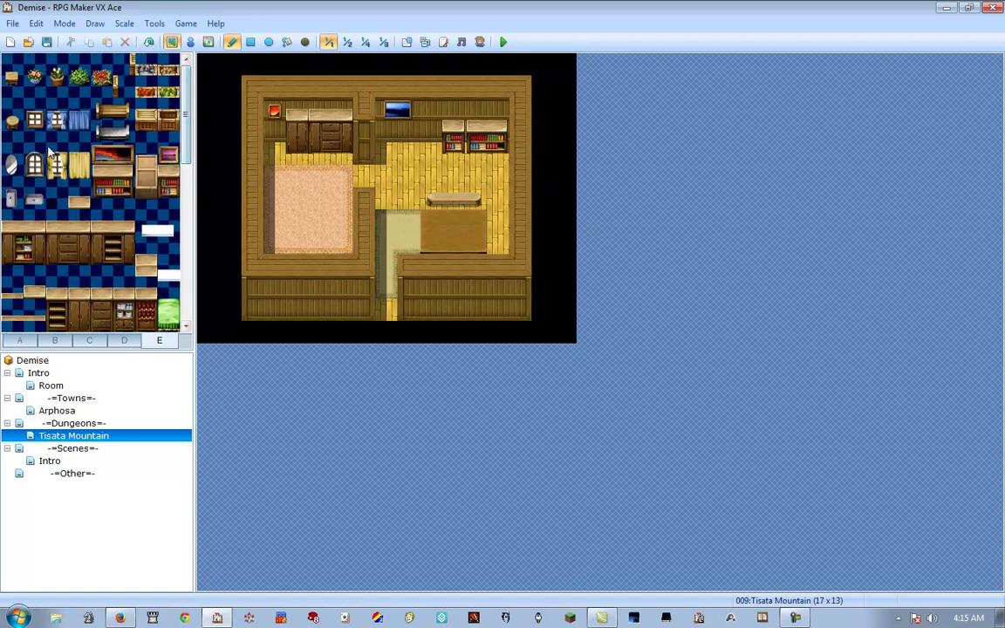
{"action": "left_click", "coordinate": [55, 161]}
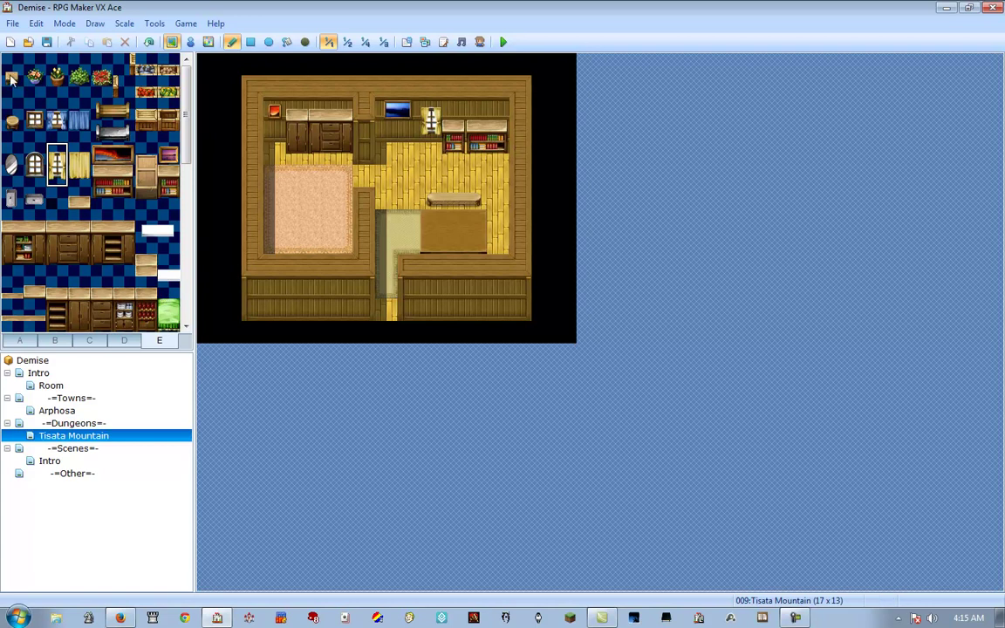
Set a flower vase in the middle of the table and hang the small purple painting above the bookshelves.
{"action": "left_click", "coordinate": [38, 80]}
{"action": "left_click", "coordinate": [458, 225]}
{"action": "left_click", "coordinate": [34, 65]}
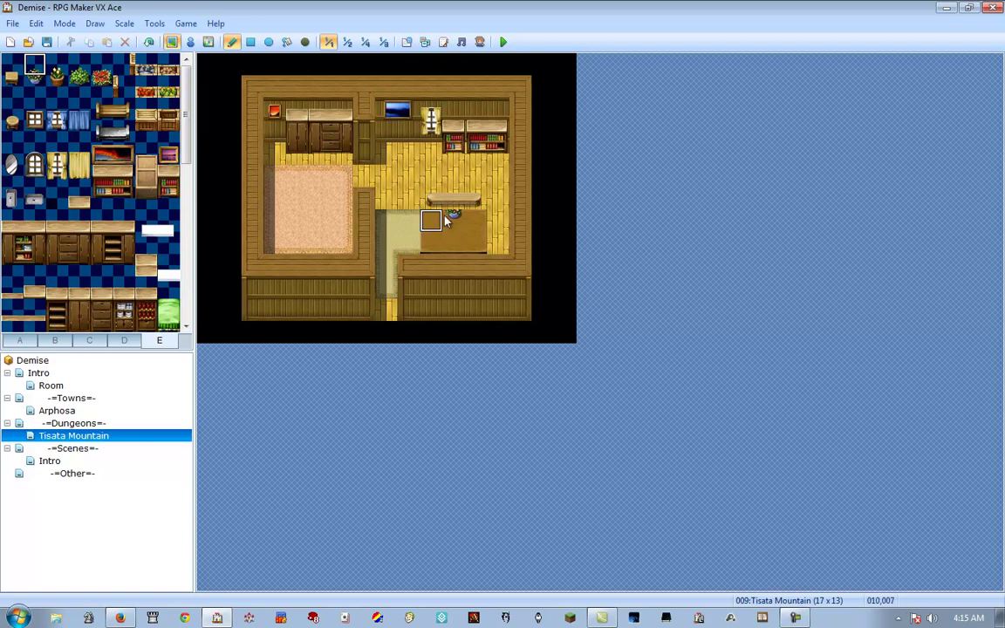
{"action": "left_click", "coordinate": [169, 157]}
{"action": "left_click", "coordinate": [476, 110]}
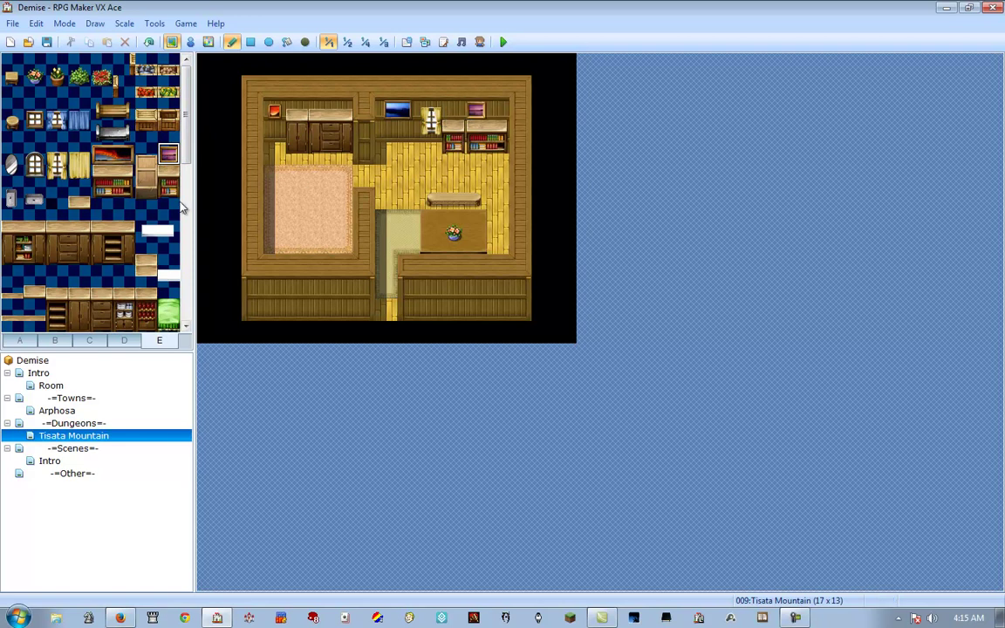
Find the flower plant tile among the D tiles and place it in the west room's southeast corner.
{"action": "left_click_drag", "start_coordinate": [186, 154], "coordinate": [178, 332]}
{"action": "left_click", "coordinate": [124, 340]}
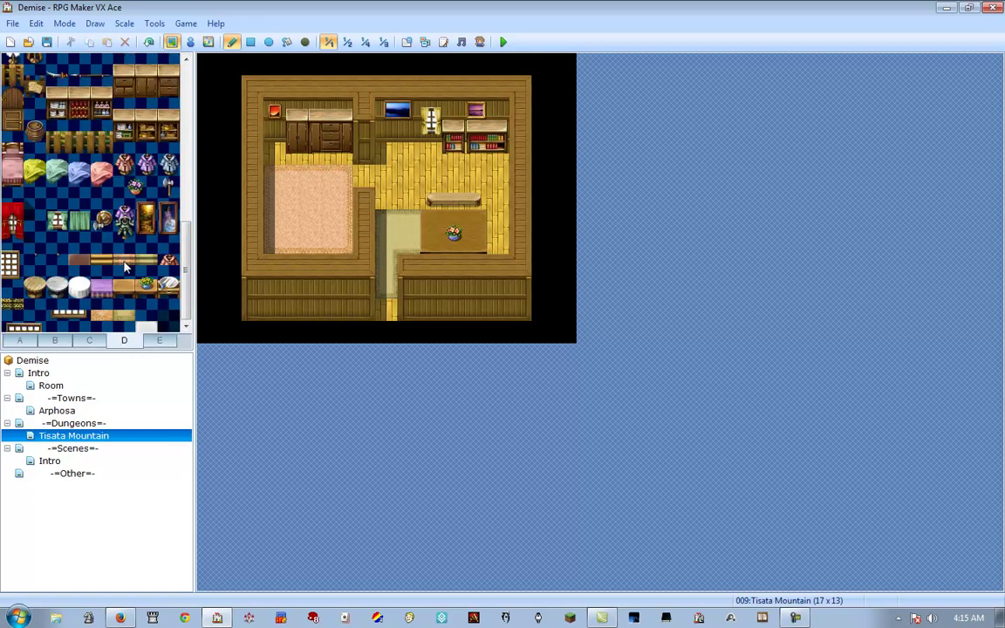
{"action": "scroll", "coordinate": [125, 269], "scroll_direction": "up", "scroll_amount": 3}
{"action": "scroll", "coordinate": [35, 272], "scroll_direction": "up", "scroll_amount": 8}
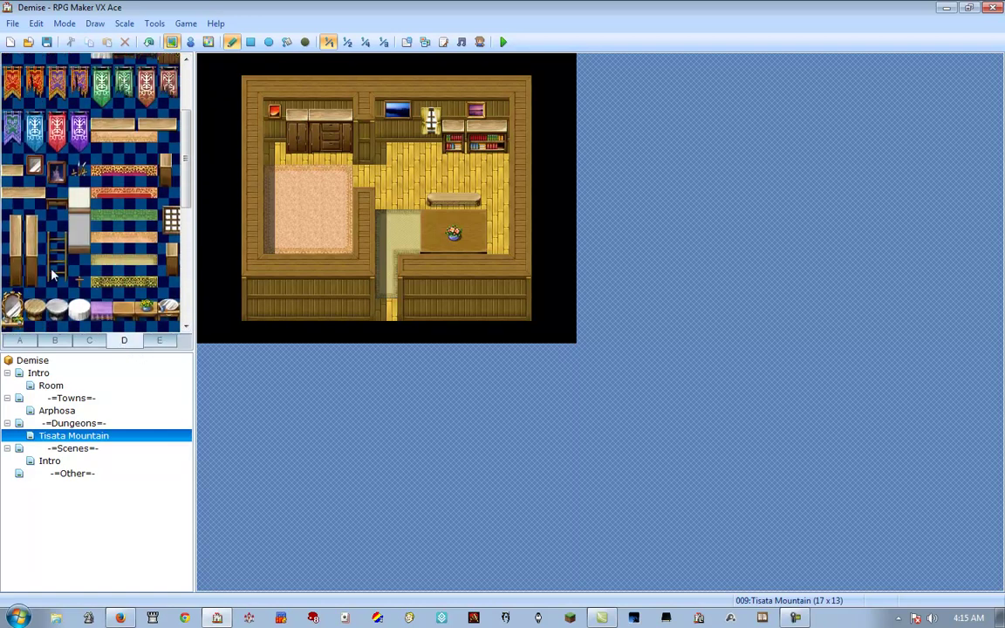
{"action": "scroll", "coordinate": [61, 276], "scroll_direction": "down", "scroll_amount": 8}
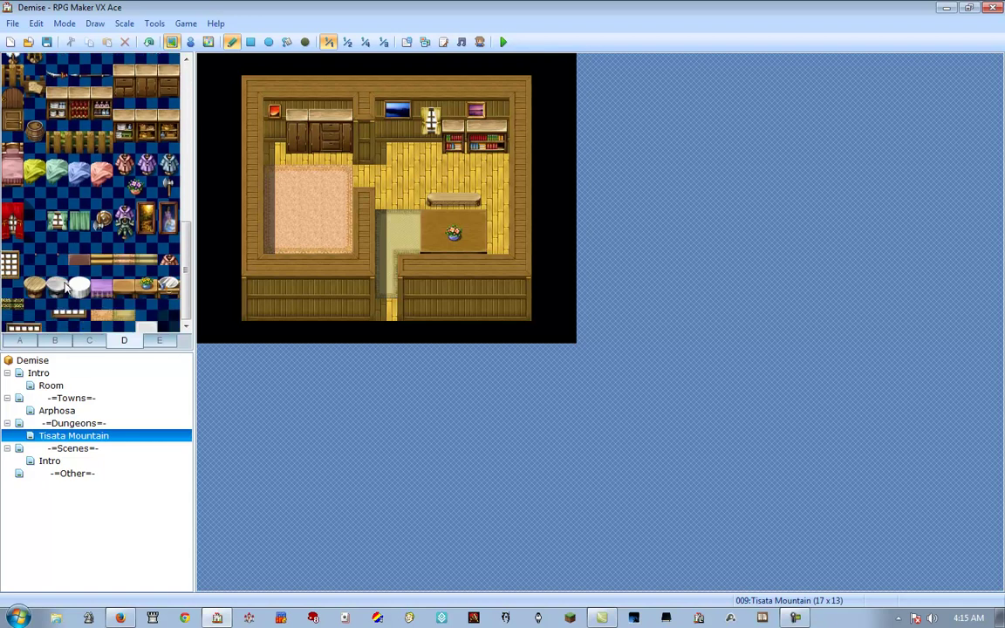
{"action": "scroll", "coordinate": [96, 298], "scroll_direction": "up", "scroll_amount": 1}
{"action": "scroll", "coordinate": [97, 310], "scroll_direction": "down", "scroll_amount": 1}
{"action": "left_click", "coordinate": [147, 284]}
{"action": "left_click", "coordinate": [341, 246]}
Place a pink bed at the carpet's south end and a red robe in the west room's northwest corner.
{"action": "left_click_drag", "start_coordinate": [13, 138], "coordinate": [12, 159]}
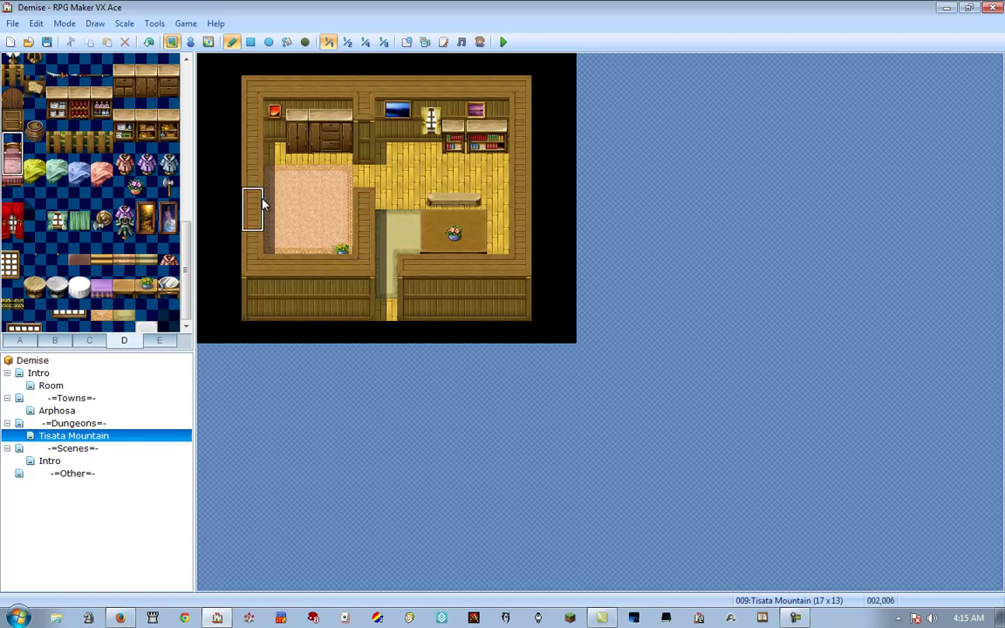
{"action": "left_click", "coordinate": [298, 229]}
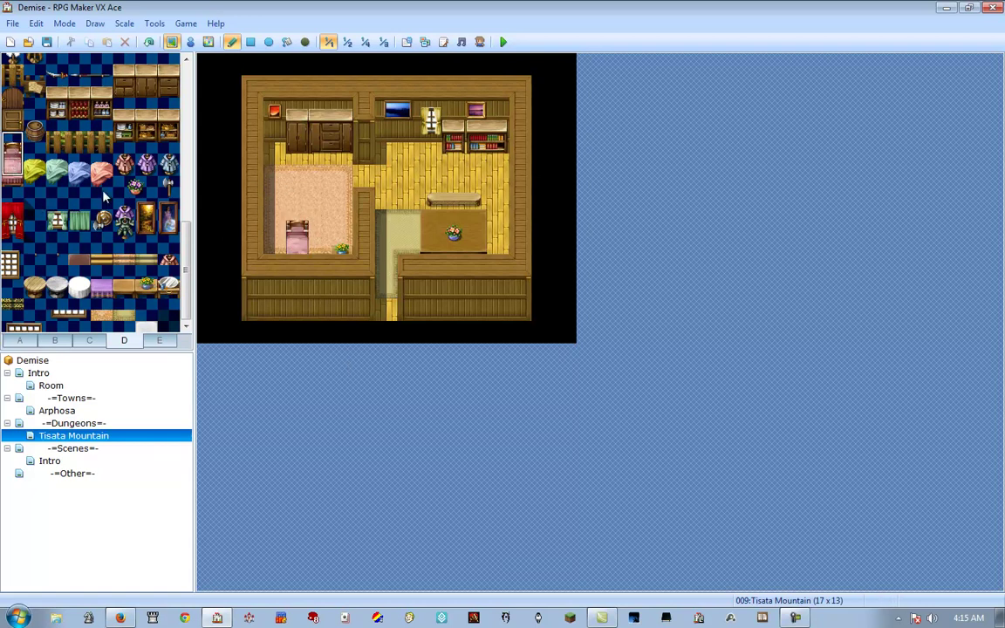
{"action": "left_click", "coordinate": [118, 161]}
{"action": "left_click", "coordinate": [274, 155]}
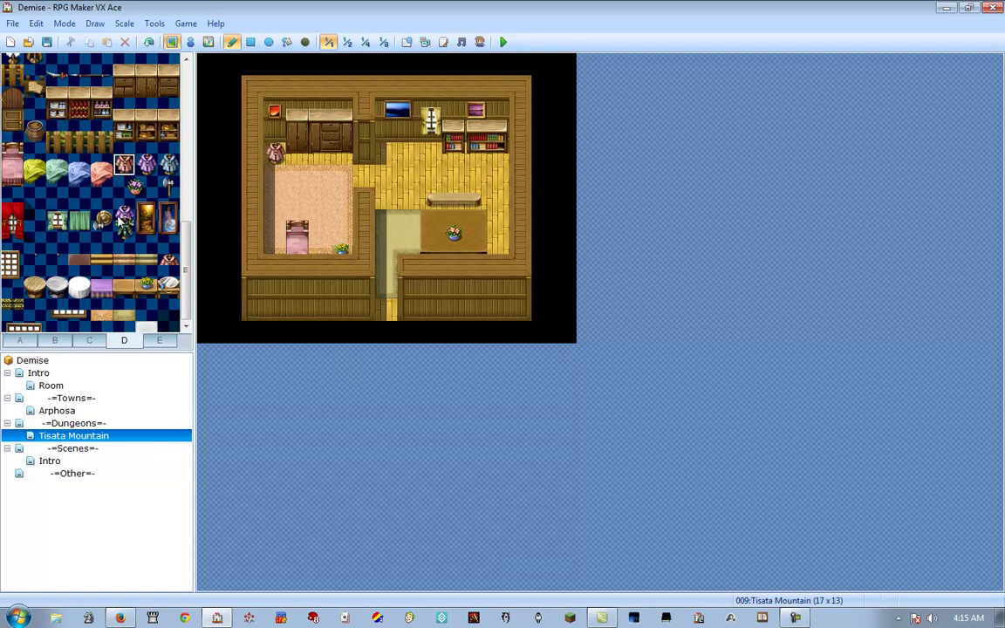
Find the small wooden table among the D tiles and place it against the east room's north wall beside the doorway.
{"action": "left_click", "coordinate": [145, 216]}
{"action": "left_click", "coordinate": [170, 194]}
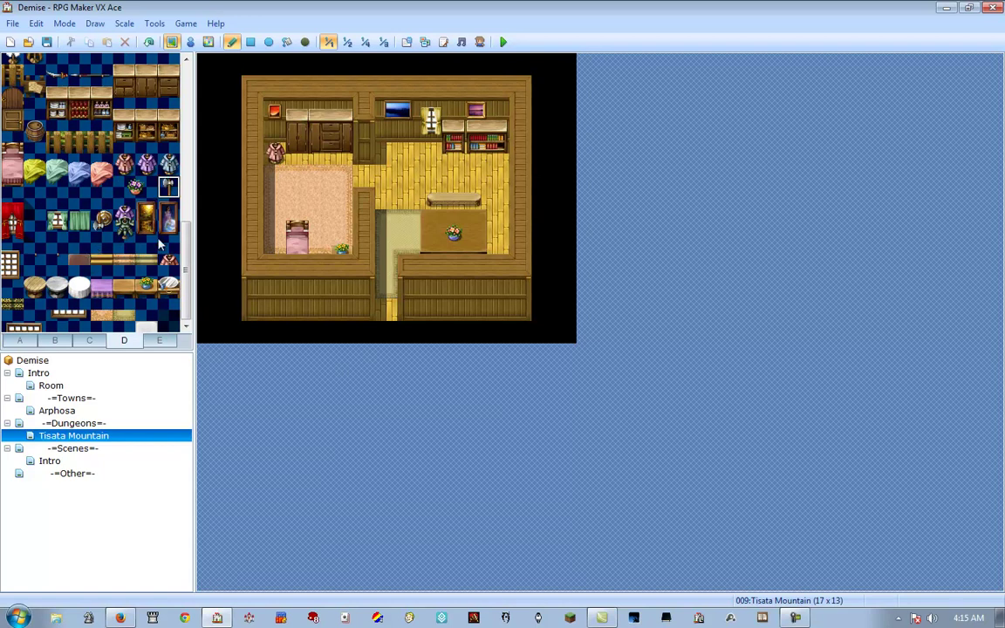
{"action": "scroll", "coordinate": [163, 234], "scroll_direction": "up", "scroll_amount": 10}
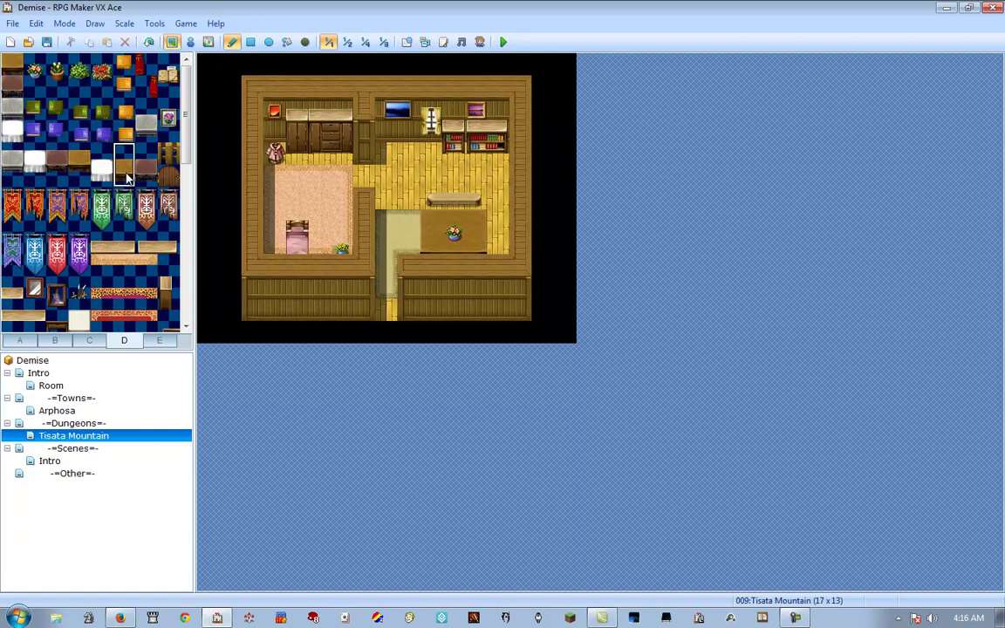
{"action": "left_click", "coordinate": [386, 146]}
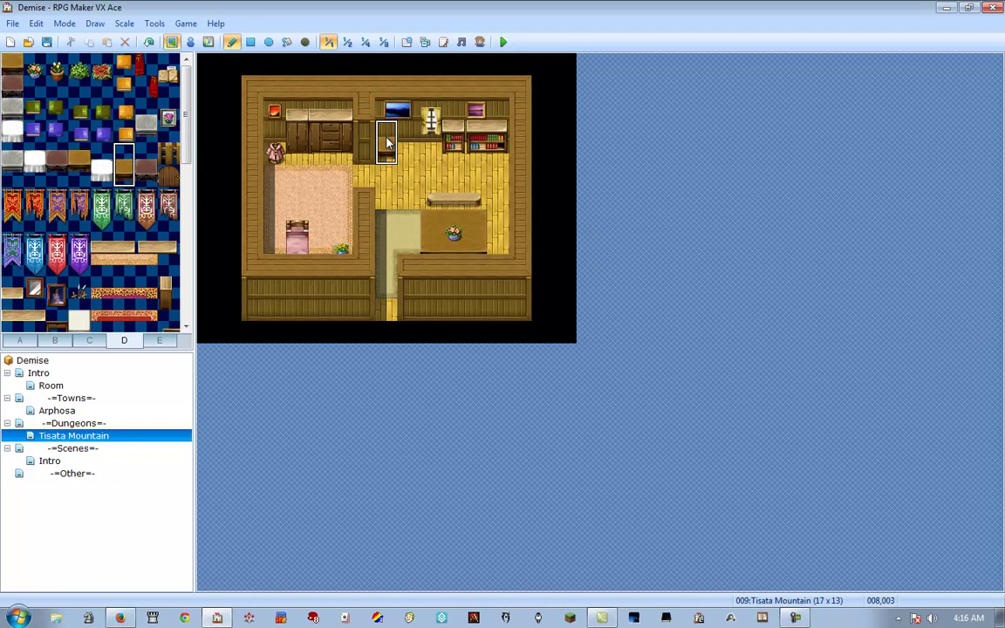
Find the metal sink counter among the B tiles and place it between the small wooden table and the bookshelves.
{"action": "left_click", "coordinate": [89, 341]}
{"action": "scroll", "coordinate": [138, 259], "scroll_direction": "down", "scroll_amount": 10}
{"action": "scroll", "coordinate": [138, 259], "scroll_direction": "down", "scroll_amount": 2}
{"action": "scroll", "coordinate": [104, 218], "scroll_direction": "up", "scroll_amount": 10}
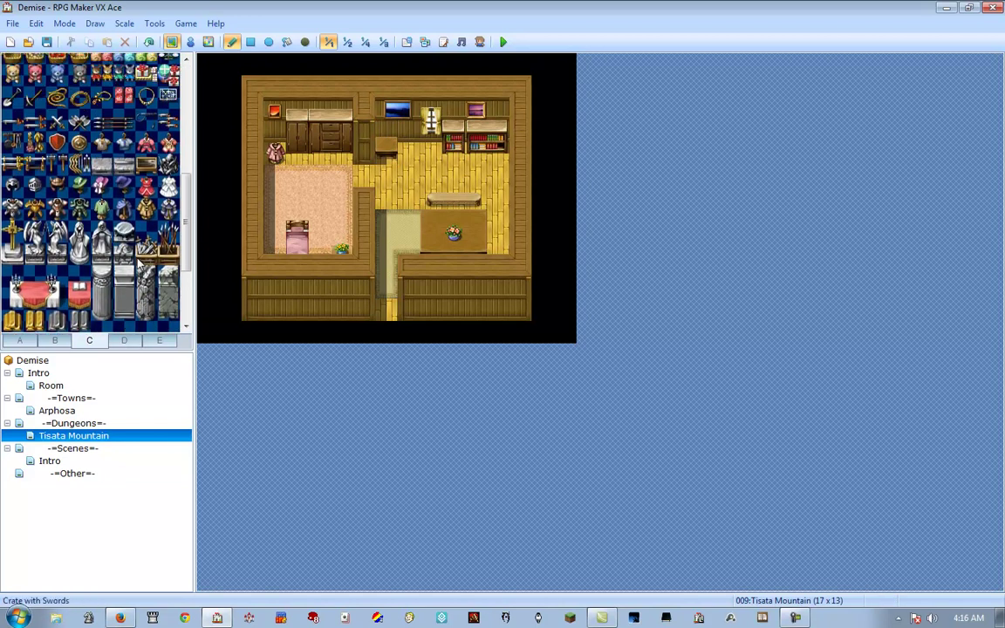
{"action": "left_click", "coordinate": [54, 340]}
{"action": "scroll", "coordinate": [107, 253], "scroll_direction": "up", "scroll_amount": 5}
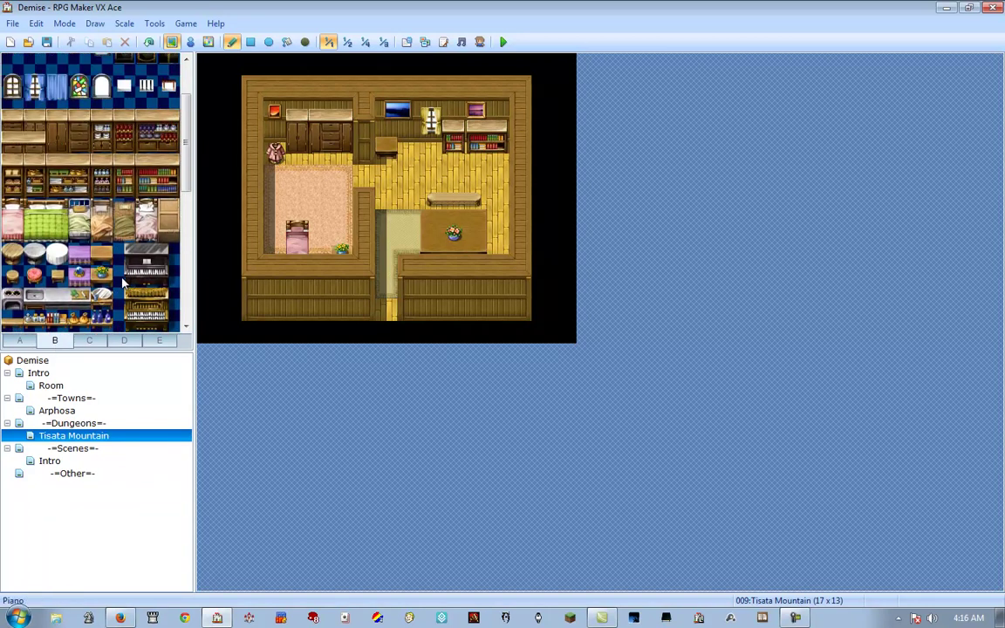
{"action": "left_click", "coordinate": [415, 151]}
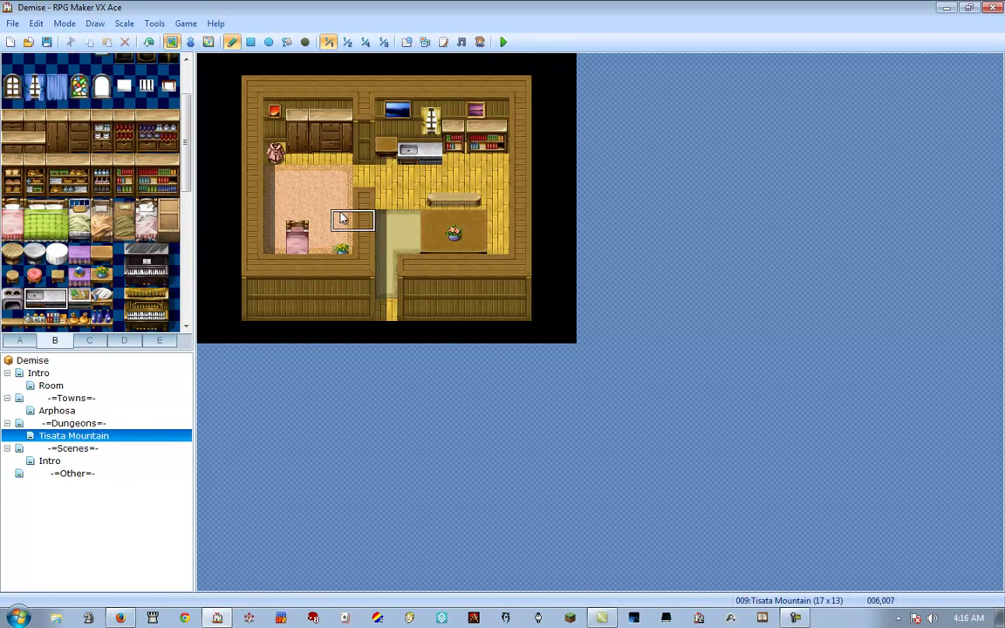
Shift the doorway in the dividing wall one tile south, extending the wall above it.
{"action": "right_click_drag", "start_coordinate": [363, 119], "coordinate": [366, 218]}
{"action": "right_click", "coordinate": [514, 269]}
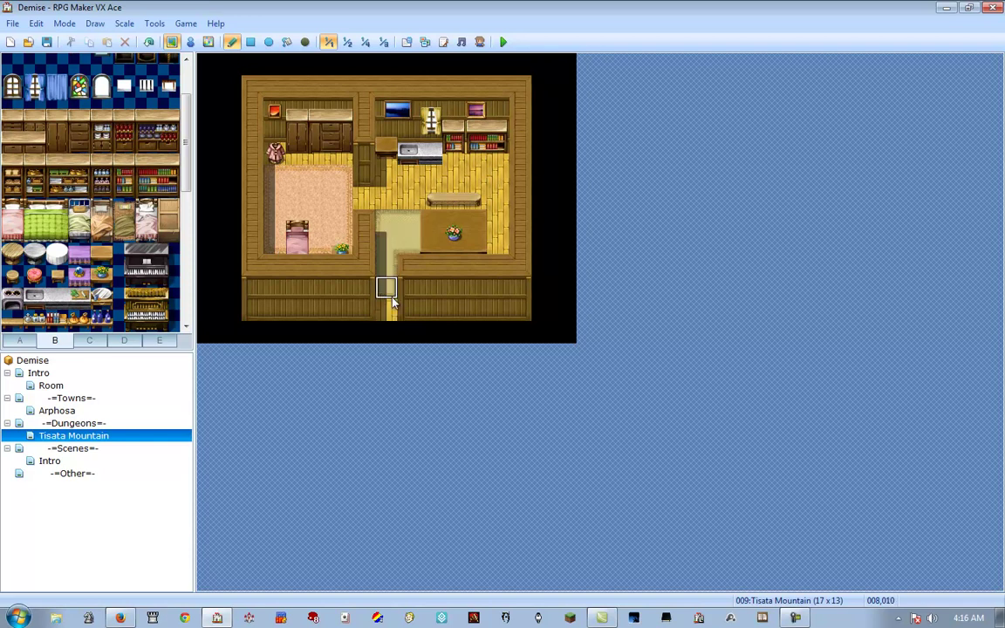
{"action": "mouse_move", "coordinate": [397, 231]}
{"action": "left_mouse_down"}
{"action": "mouse_move", "coordinate": [397, 314]}
{"action": "mouse_move", "coordinate": [406, 307]}
{"action": "mouse_move", "coordinate": [386, 287]}
{"action": "mouse_move", "coordinate": [388, 296]}
{"action": "left_mouse_up"}
{"action": "left_click", "coordinate": [388, 288]}
{"action": "left_click_drag", "start_coordinate": [406, 316], "coordinate": [406, 266]}
{"action": "left_click_drag", "start_coordinate": [384, 276], "coordinate": [385, 288]}
{"action": "left_click", "coordinate": [387, 312]}
Shift the dining table and its flower vase one tile south and extend the pale carpet across the row behind it.
{"action": "right_click_drag", "start_coordinate": [441, 225], "coordinate": [477, 225]}
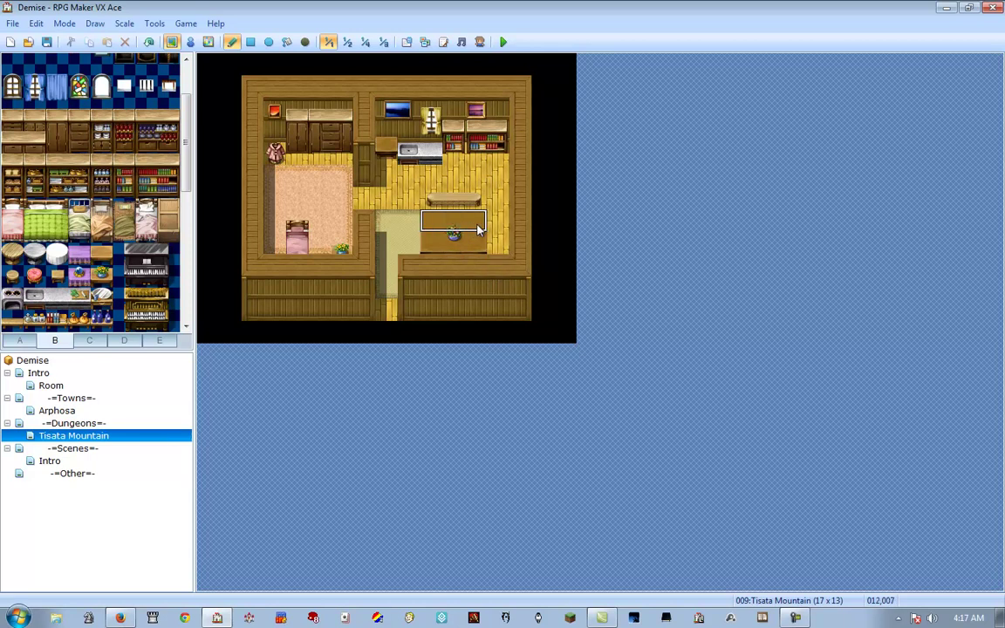
{"action": "left_click", "coordinate": [482, 250]}
{"action": "right_click", "coordinate": [482, 225]}
{"action": "mouse_move", "coordinate": [480, 225]}
{"action": "left_mouse_down"}
{"action": "mouse_move", "coordinate": [433, 224]}
{"action": "mouse_move", "coordinate": [454, 224]}
{"action": "left_mouse_up"}
{"action": "right_click", "coordinate": [403, 224]}
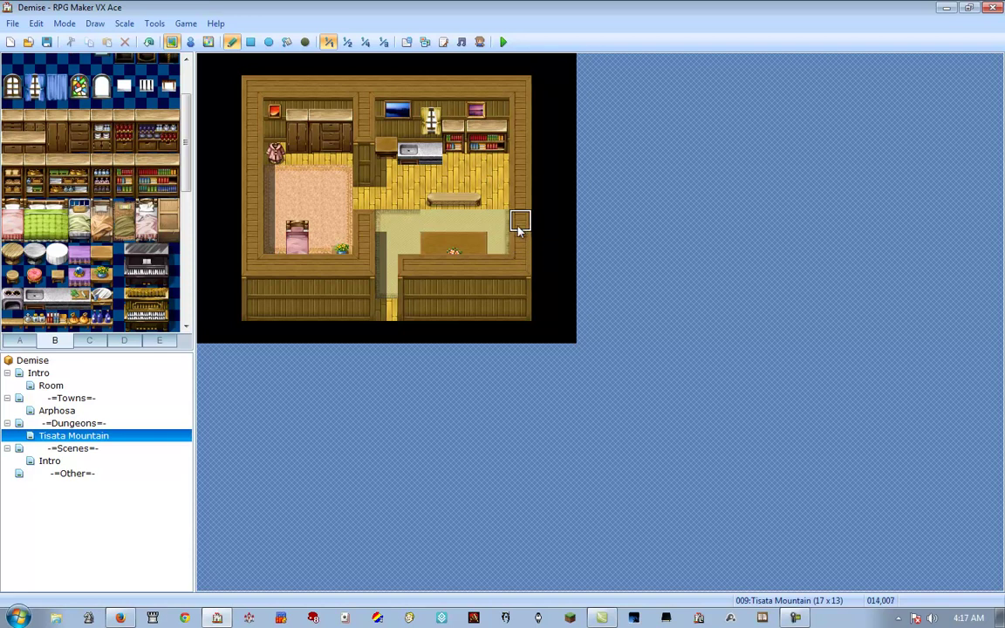
{"action": "left_click", "coordinate": [474, 212]}
{"action": "key", "text": "ctrl+z"}
Place the long wooden bench on the carpet directly behind the table and remove the old bench north of it.
{"action": "right_click_drag", "start_coordinate": [479, 207], "coordinate": [437, 205]}
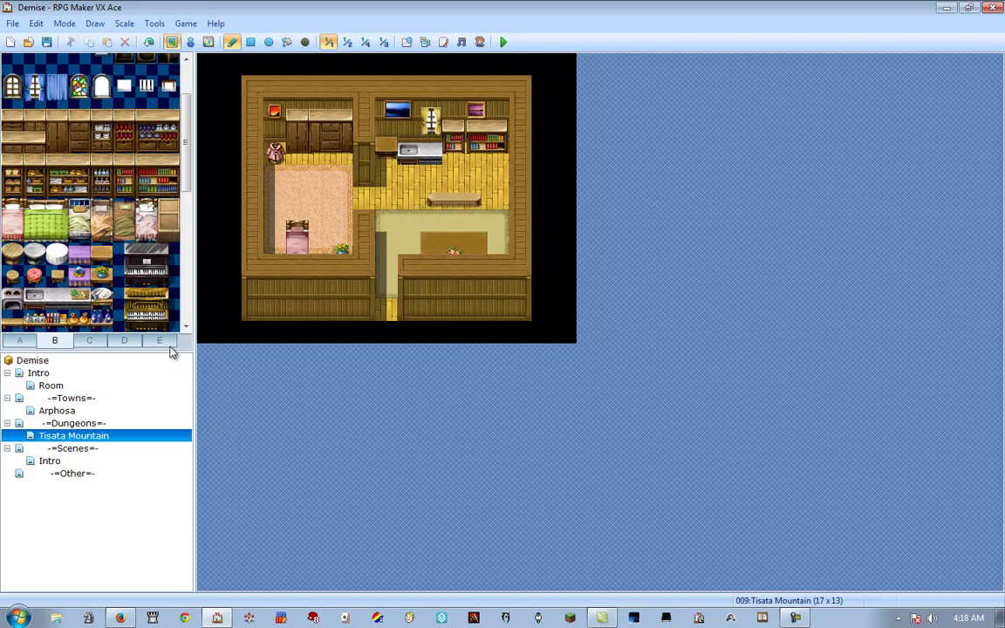
{"action": "left_click", "coordinate": [159, 340]}
{"action": "scroll", "coordinate": [102, 187], "scroll_direction": "down", "scroll_amount": 3}
{"action": "left_click_drag", "start_coordinate": [123, 231], "coordinate": [162, 231]}
{"action": "left_click", "coordinate": [432, 223]}
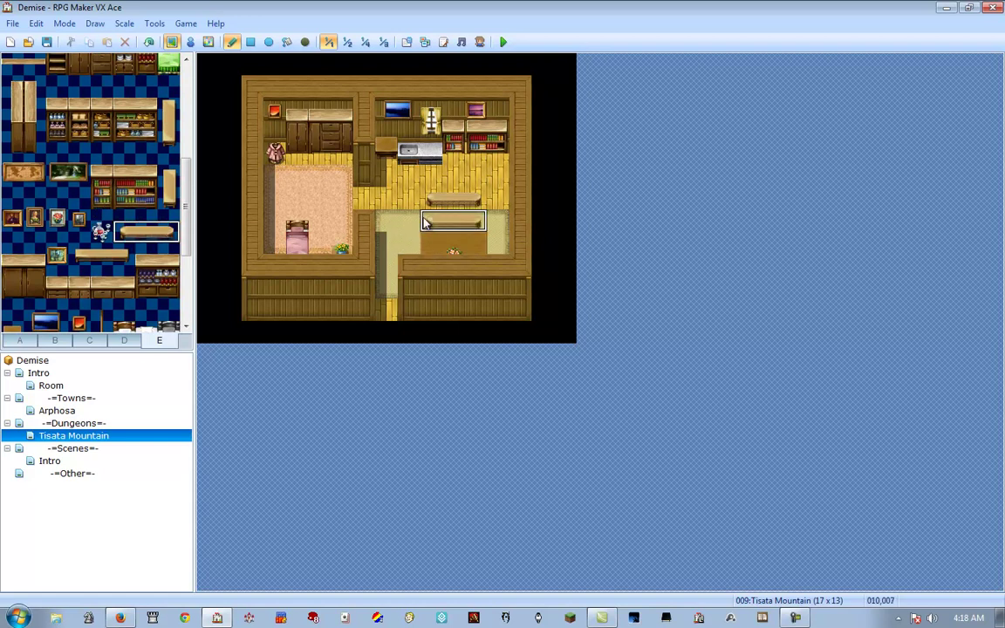
{"action": "left_click", "coordinate": [454, 200]}
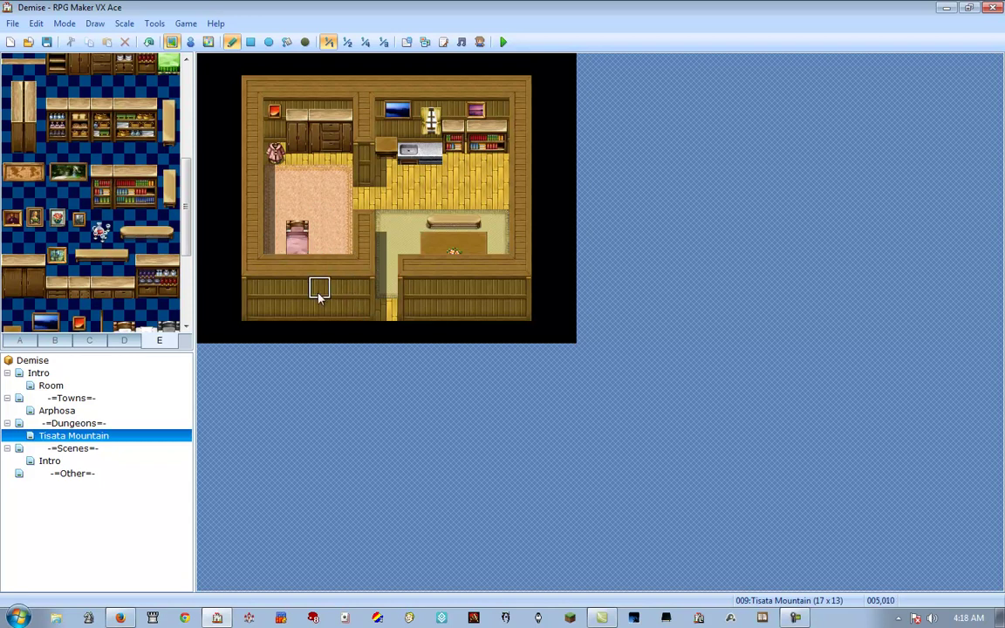
Place a low wooden cabinet in the west room's southeast corner and red flowers in its southwest corner.
{"action": "left_click_drag", "start_coordinate": [101, 279], "coordinate": [120, 282]}
{"action": "left_click", "coordinate": [319, 247]}
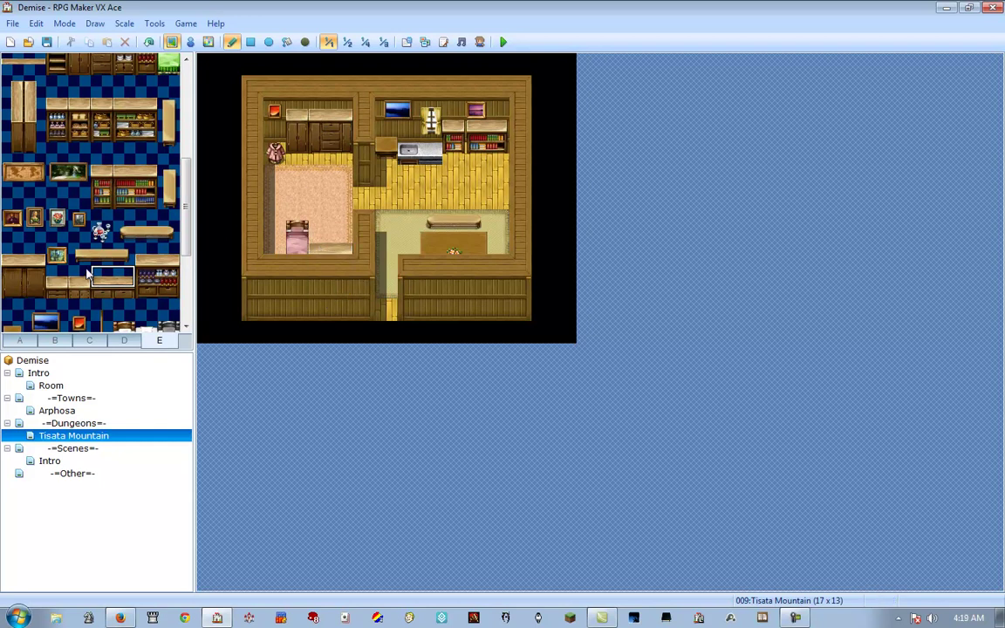
{"action": "left_click", "coordinate": [58, 261]}
{"action": "scroll", "coordinate": [131, 262], "scroll_direction": "down", "scroll_amount": 3}
{"action": "scroll", "coordinate": [127, 275], "scroll_direction": "up", "scroll_amount": 6}
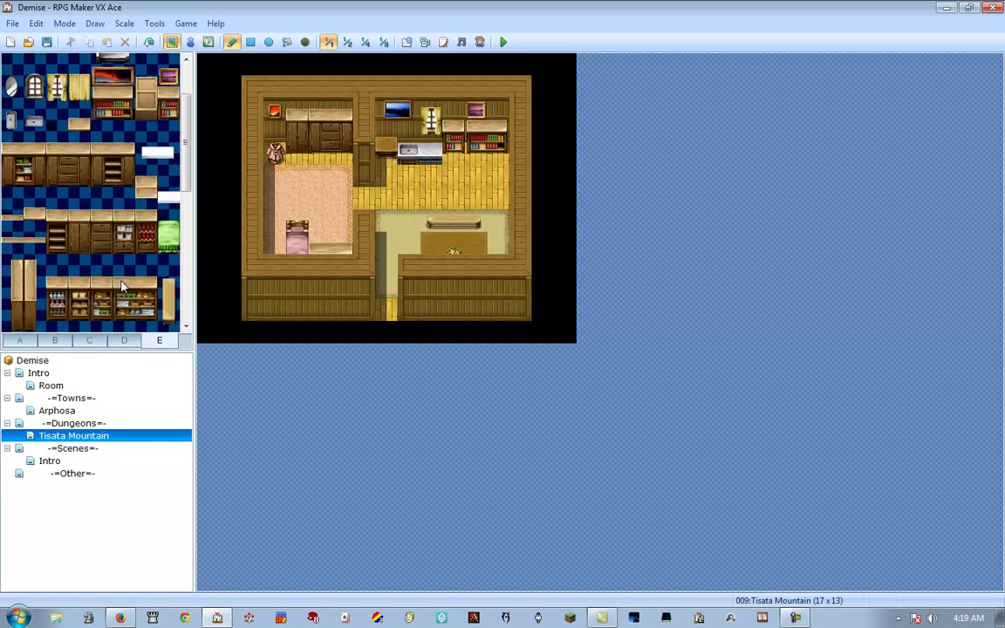
{"action": "scroll", "coordinate": [123, 286], "scroll_direction": "up", "scroll_amount": 3}
{"action": "left_click", "coordinate": [102, 64]}
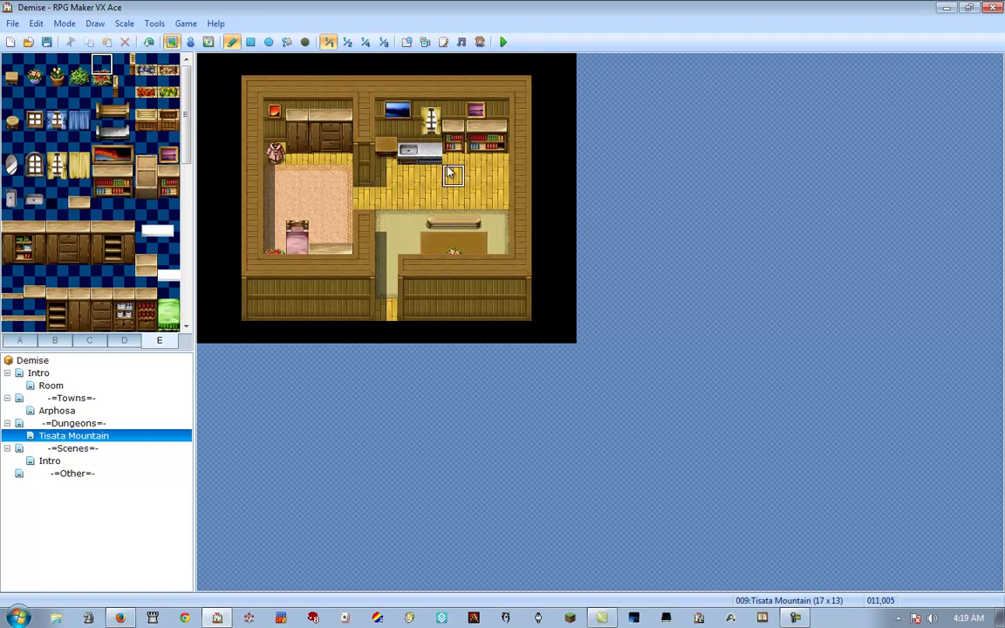
Replace the small wooden table by shifting the metal sink counter one tile west.
{"action": "left_click", "coordinate": [26, 203]}
{"action": "left_click", "coordinate": [387, 155]}
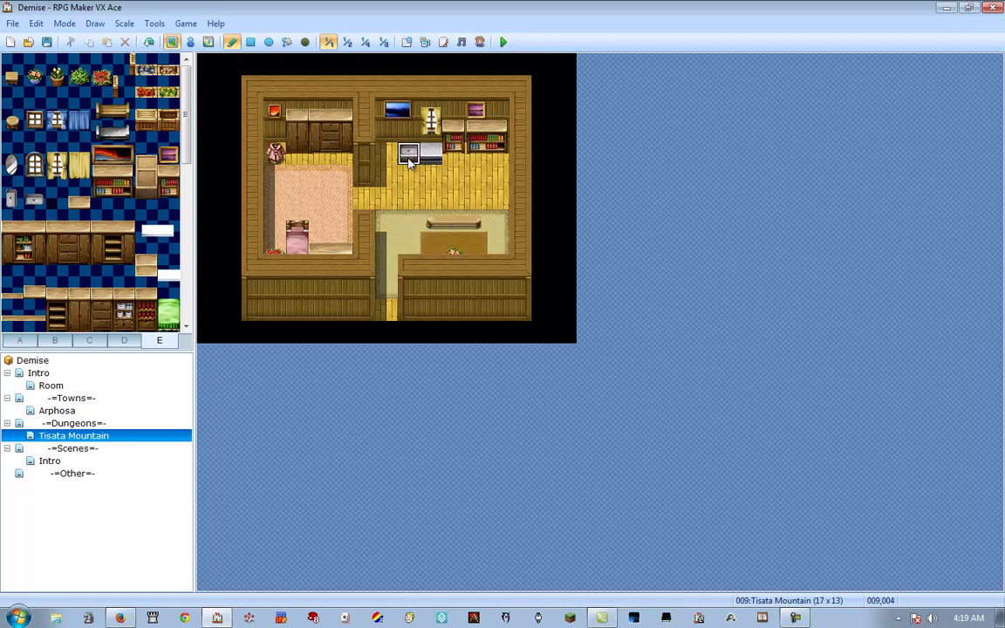
{"action": "left_click", "coordinate": [388, 155]}
Cover the kitchen spot with a three-tile grey counter and set a sink on its east end.
{"action": "left_click", "coordinate": [78, 220]}
{"action": "left_click", "coordinate": [10, 343]}
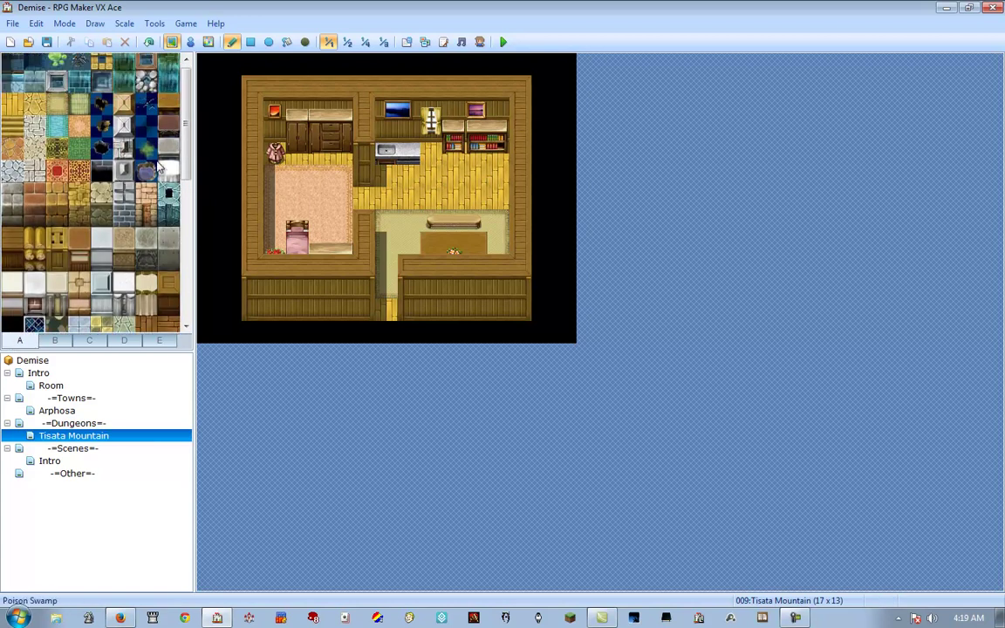
{"action": "left_click", "coordinate": [417, 157]}
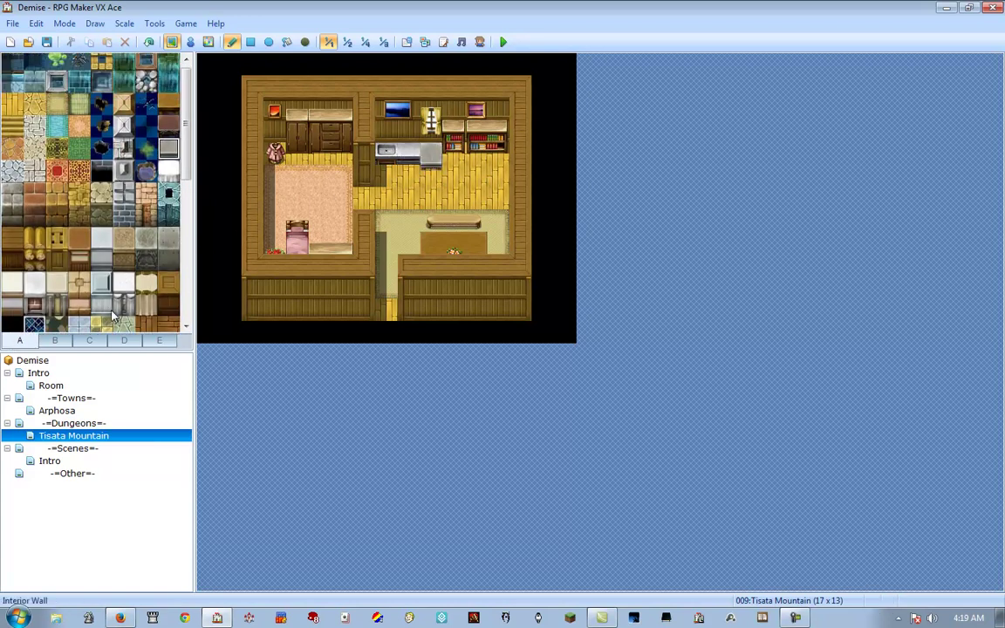
{"action": "left_click", "coordinate": [156, 342]}
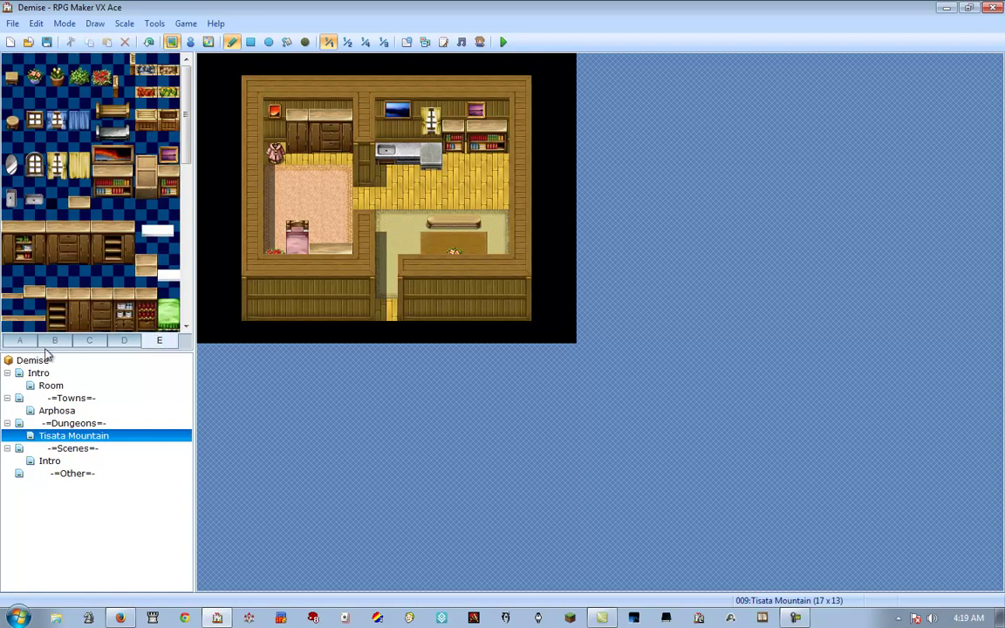
{"action": "left_click", "coordinate": [19, 340]}
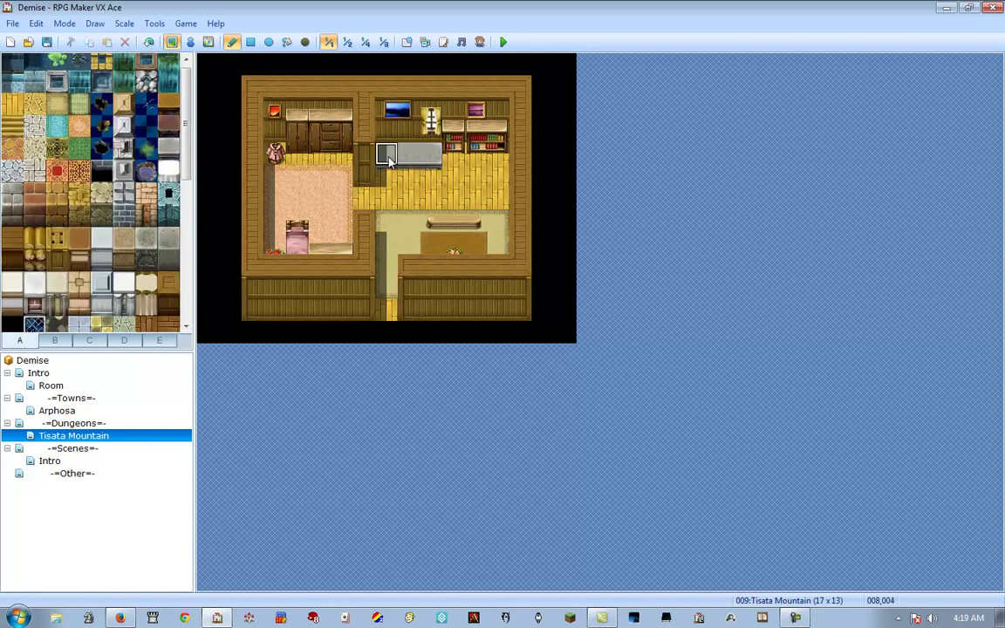
{"action": "left_click", "coordinate": [124, 341]}
{"action": "left_click", "coordinate": [158, 340]}
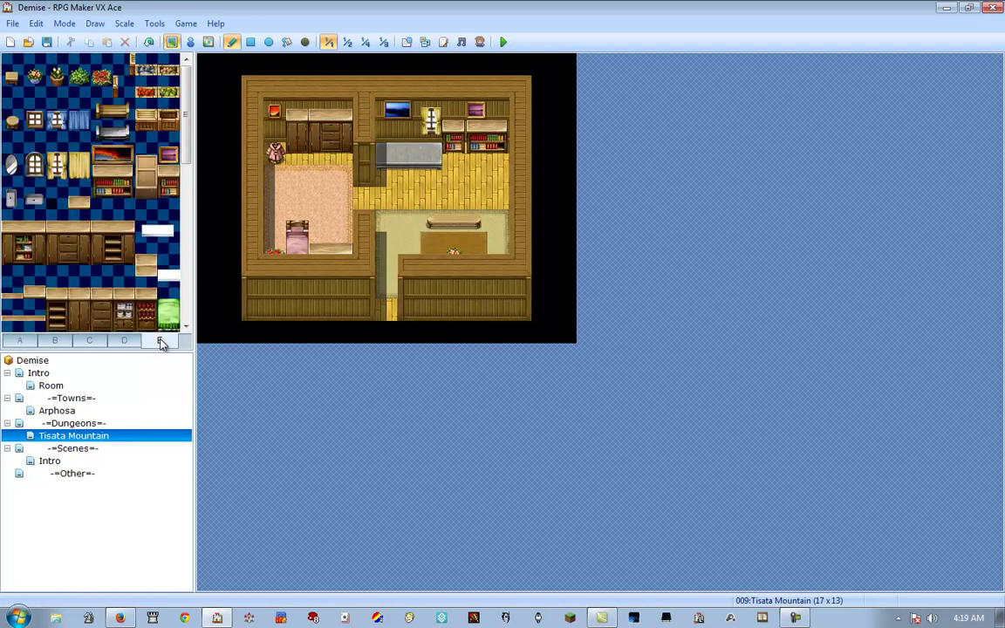
{"action": "left_click", "coordinate": [35, 199]}
{"action": "left_click", "coordinate": [430, 154]}
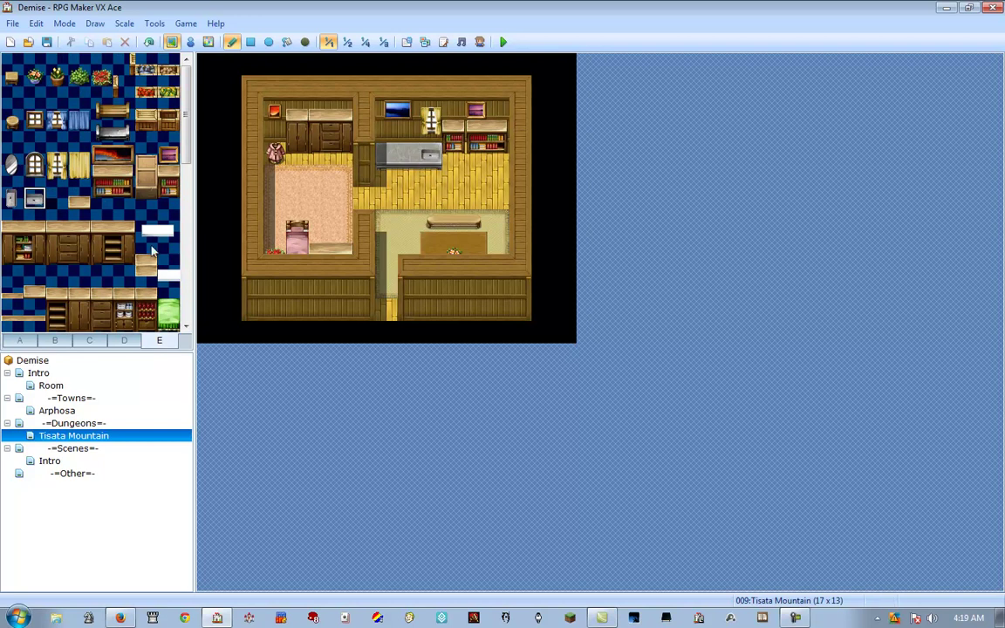
Look through the E, D and C tiles for more kitchen furniture.
{"action": "scroll", "coordinate": [117, 215], "scroll_direction": "down", "scroll_amount": 6}
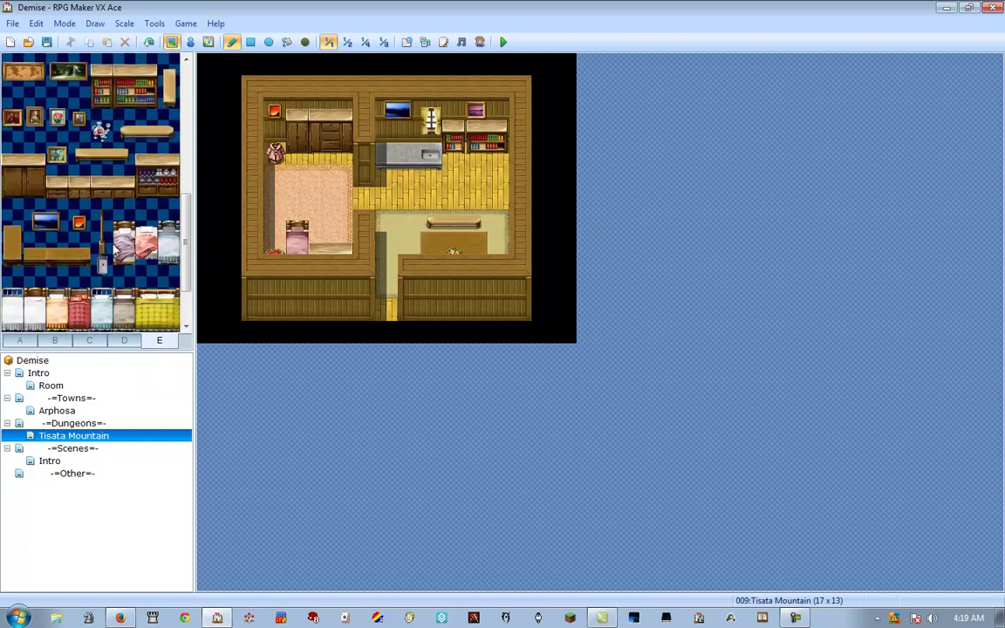
{"action": "scroll", "coordinate": [117, 253], "scroll_direction": "down", "scroll_amount": 1}
{"action": "left_click", "coordinate": [124, 340]}
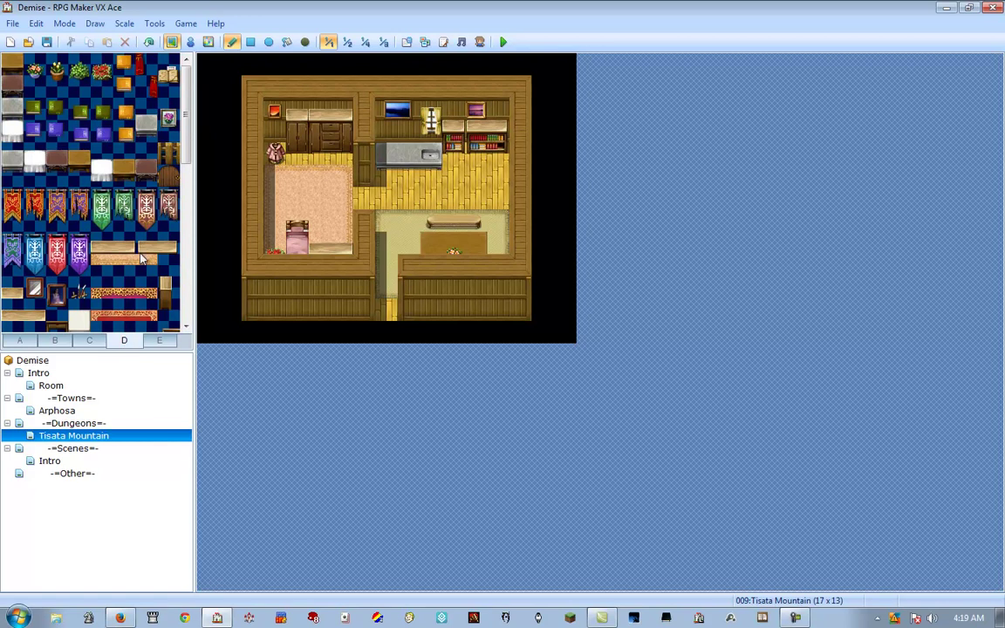
{"action": "scroll", "coordinate": [144, 271], "scroll_direction": "down", "scroll_amount": 5}
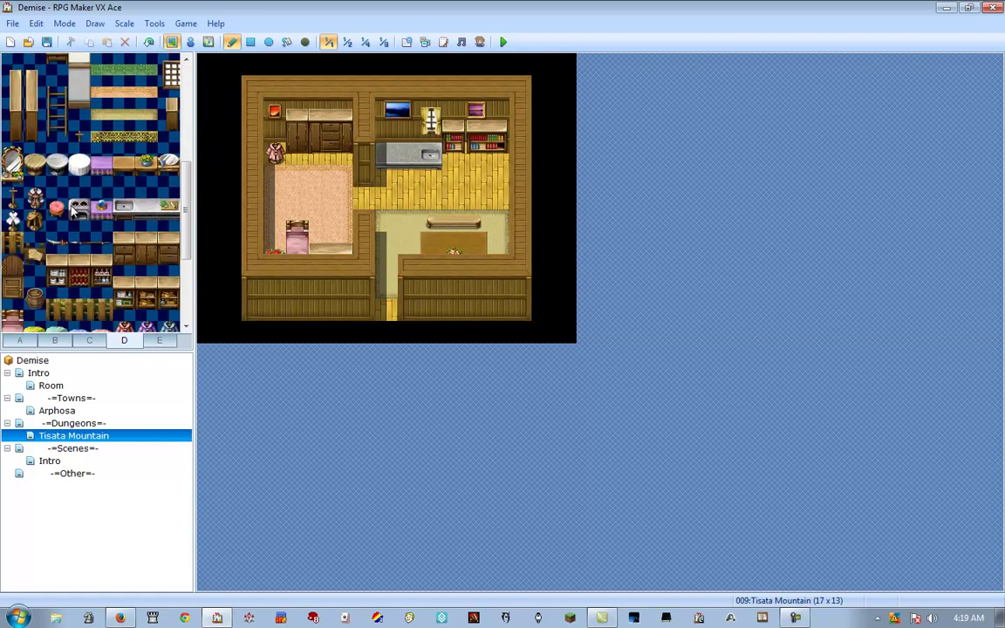
{"action": "scroll", "coordinate": [85, 238], "scroll_direction": "down", "scroll_amount": 6}
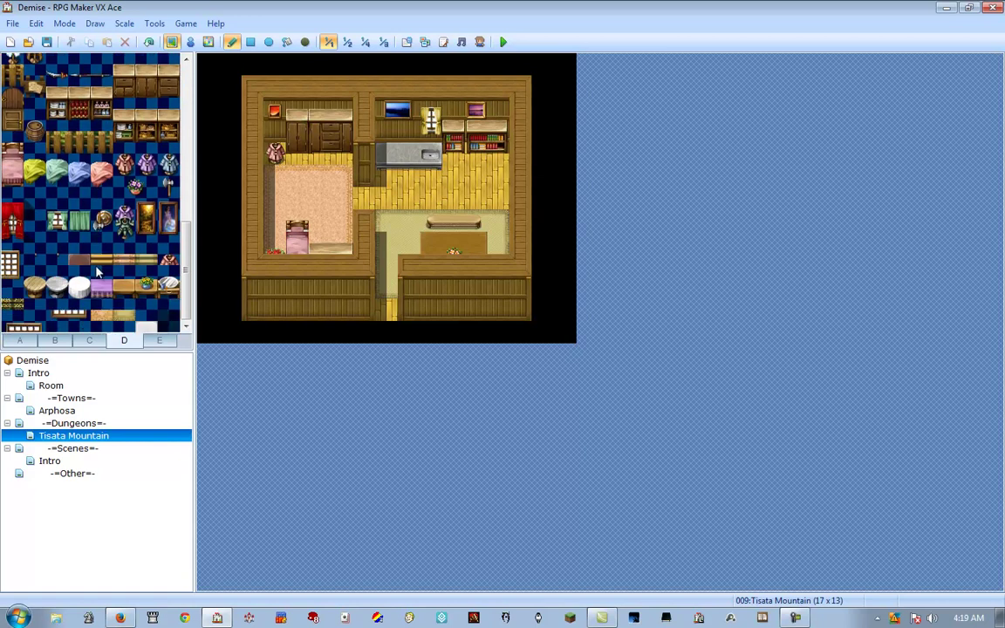
{"action": "left_click", "coordinate": [89, 339]}
{"action": "scroll", "coordinate": [96, 262], "scroll_direction": "down", "scroll_amount": 8}
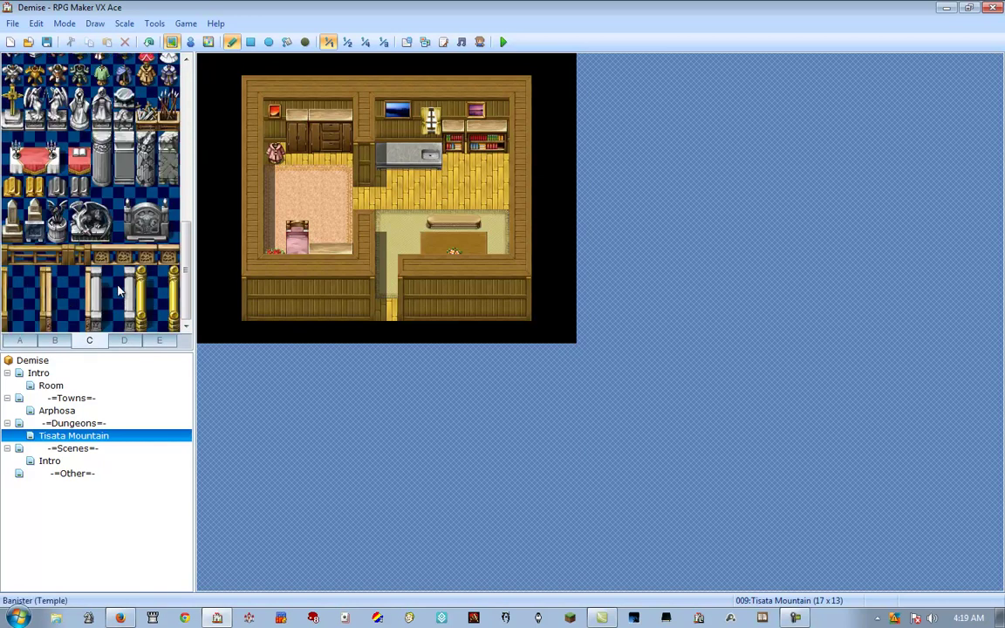
{"action": "left_click", "coordinate": [125, 341]}
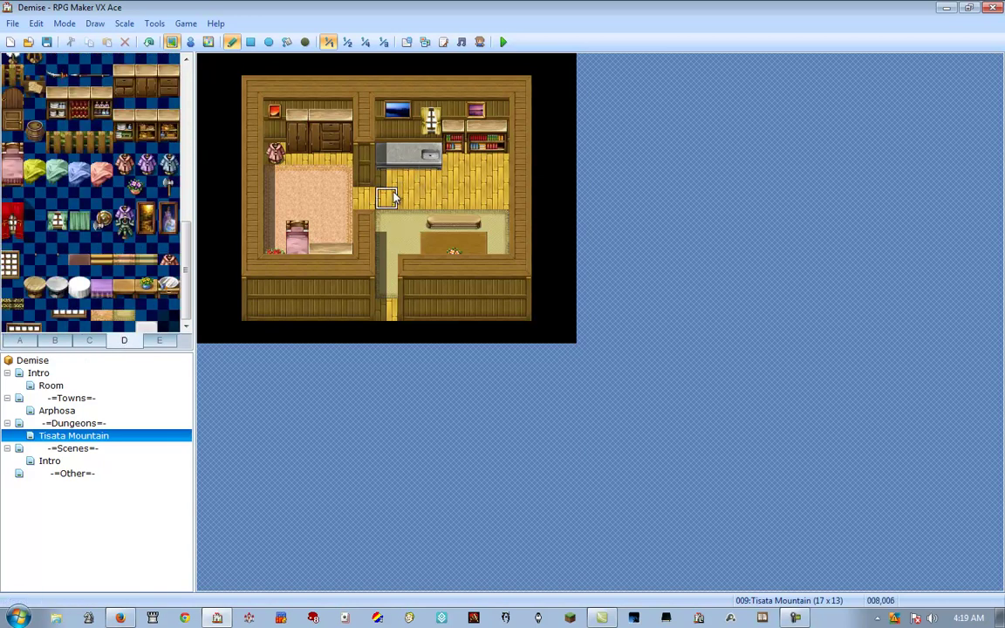
Place the stove from the D tiles against the wall at the kitchen counter's west end.
{"action": "scroll", "coordinate": [96, 266], "scroll_direction": "up", "scroll_amount": 5}
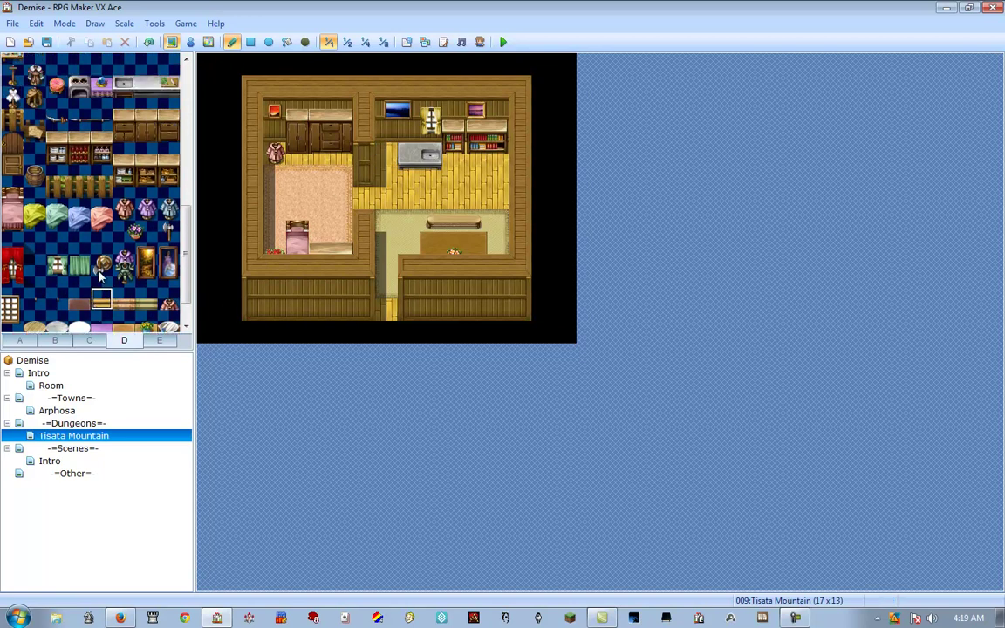
{"action": "left_click_drag", "start_coordinate": [76, 185], "coordinate": [78, 164]}
{"action": "left_click", "coordinate": [392, 168]}
{"action": "left_click", "coordinate": [390, 145]}
{"action": "right_click", "coordinate": [410, 179]}
{"action": "left_click", "coordinate": [384, 168]}
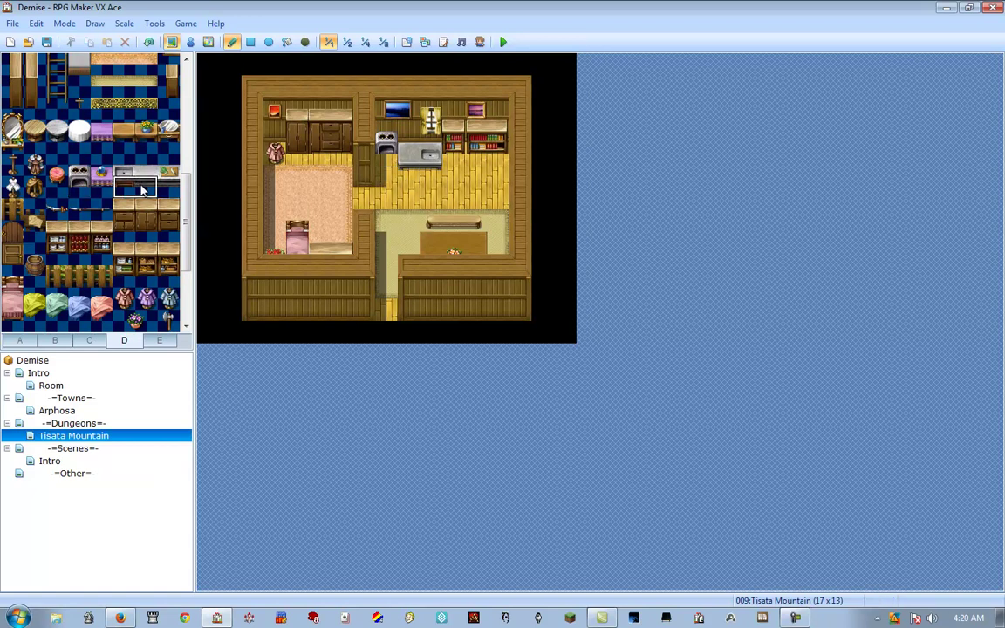
Replace the grey counter beside the stove with the two-tile metal sink counter from the D tiles, leaving the window intact.
{"action": "left_click", "coordinate": [410, 155]}
{"action": "right_click", "coordinate": [410, 187]}
{"action": "left_click", "coordinate": [410, 155]}
{"action": "left_click_drag", "start_coordinate": [126, 180], "coordinate": [146, 185]}
{"action": "left_click", "coordinate": [405, 147]}
{"action": "left_click", "coordinate": [124, 165]}
{"action": "left_click", "coordinate": [410, 140]}
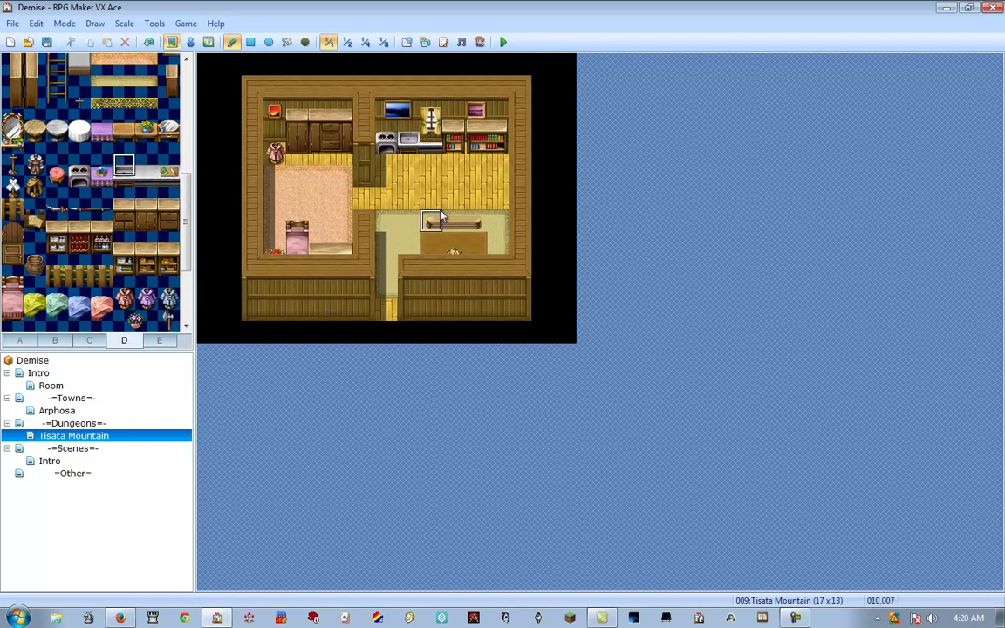
Create an event named ":" on the counter tile below the kitchen window, using the plain metal counter's upper tile from Tileset-D as its graphic.
{"action": "left_click", "coordinate": [190, 41]}
{"action": "double_click", "coordinate": [425, 136]}
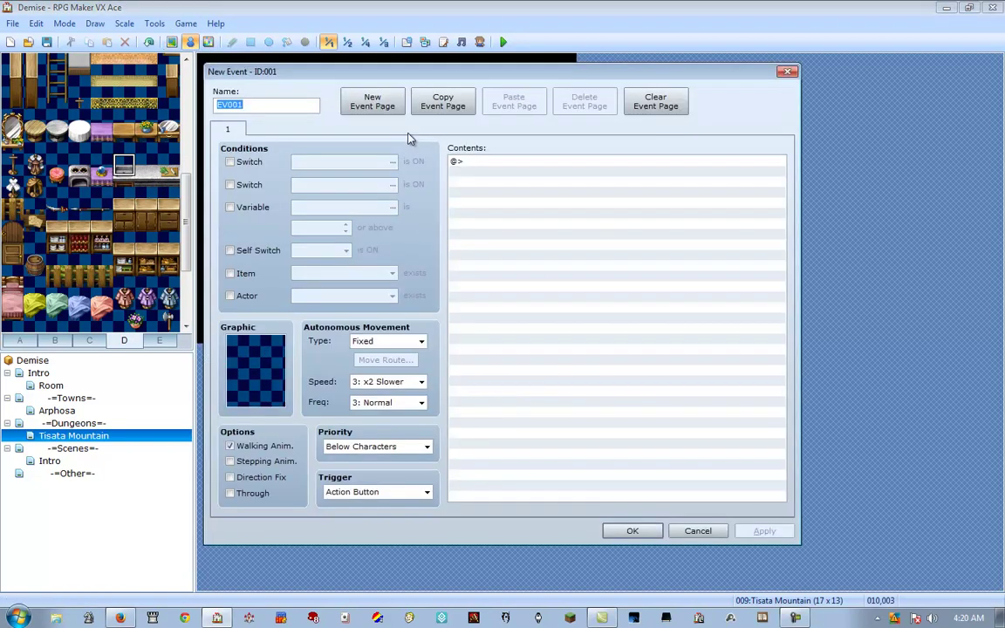
{"action": "double_click", "coordinate": [262, 372]}
{"action": "left_click_drag", "start_coordinate": [408, 231], "coordinate": [395, 417]}
{"action": "left_click", "coordinate": [385, 402]}
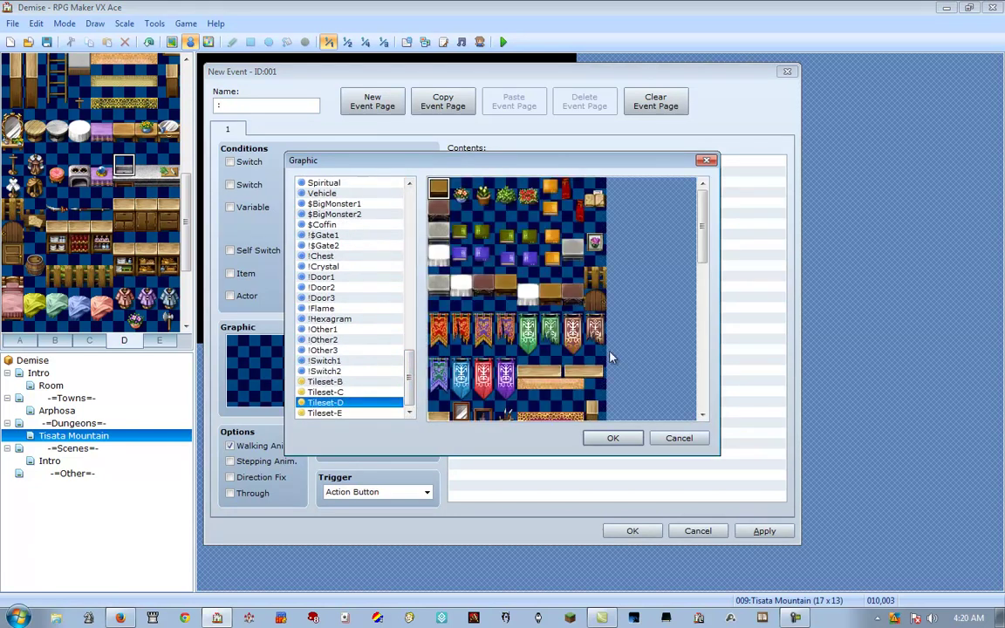
{"action": "scroll", "coordinate": [626, 339], "scroll_direction": "down", "scroll_amount": 5}
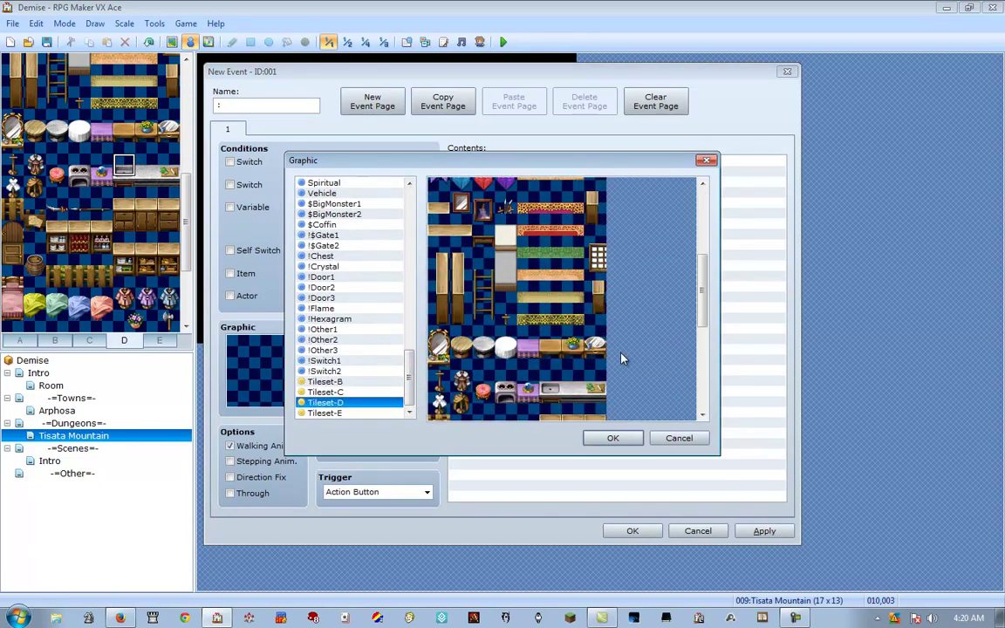
{"action": "left_click", "coordinate": [572, 332]}
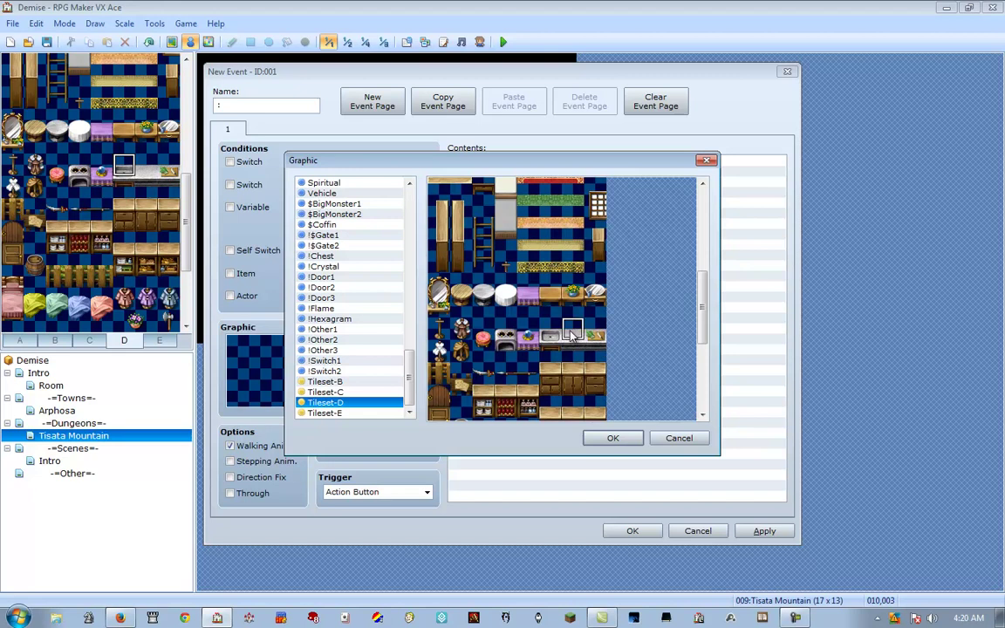
{"action": "left_click", "coordinate": [605, 441]}
{"action": "double_click", "coordinate": [265, 377]}
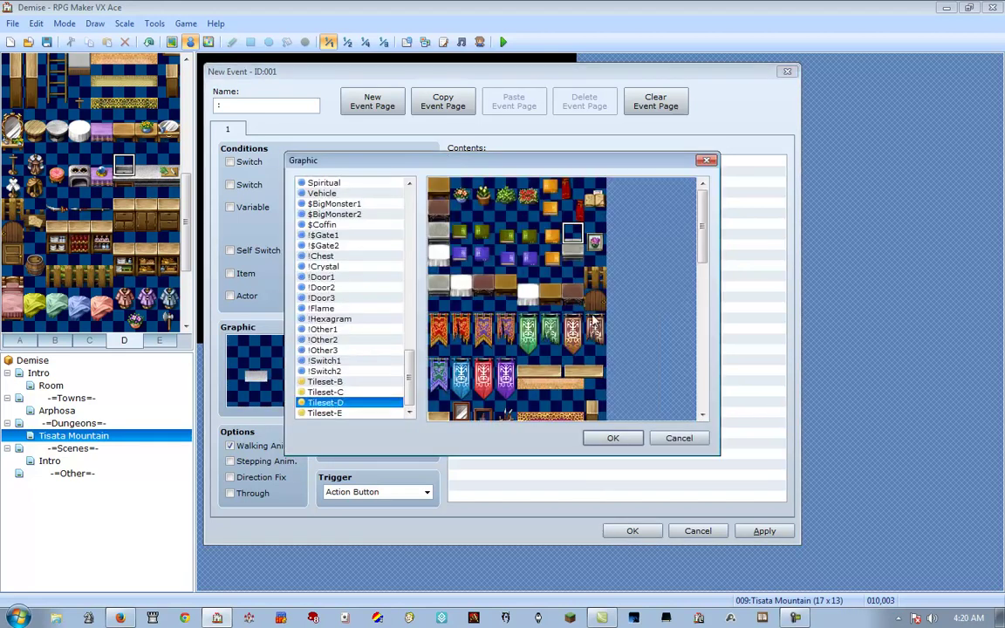
{"action": "scroll", "coordinate": [575, 297], "scroll_direction": "down", "scroll_amount": 3}
{"action": "scroll", "coordinate": [633, 360], "scroll_direction": "down", "scroll_amount": 3}
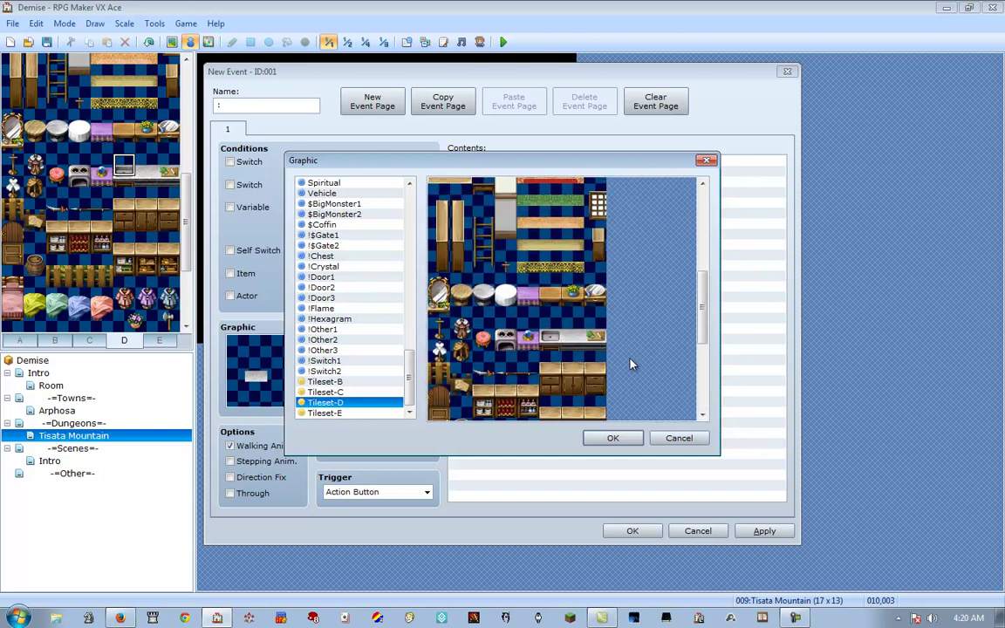
{"action": "left_click", "coordinate": [608, 440]}
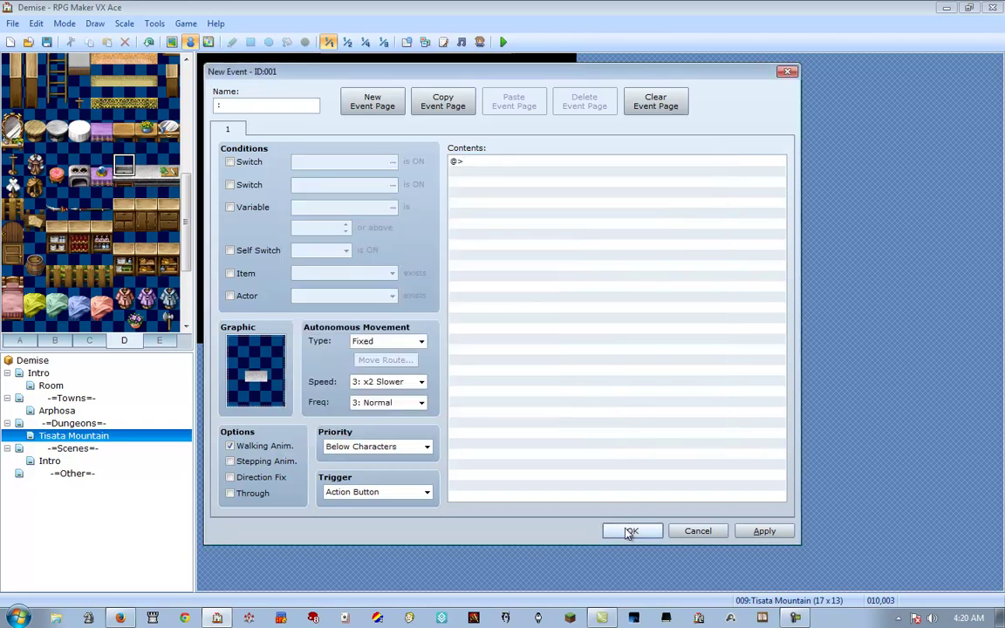
{"action": "left_click", "coordinate": [628, 527]}
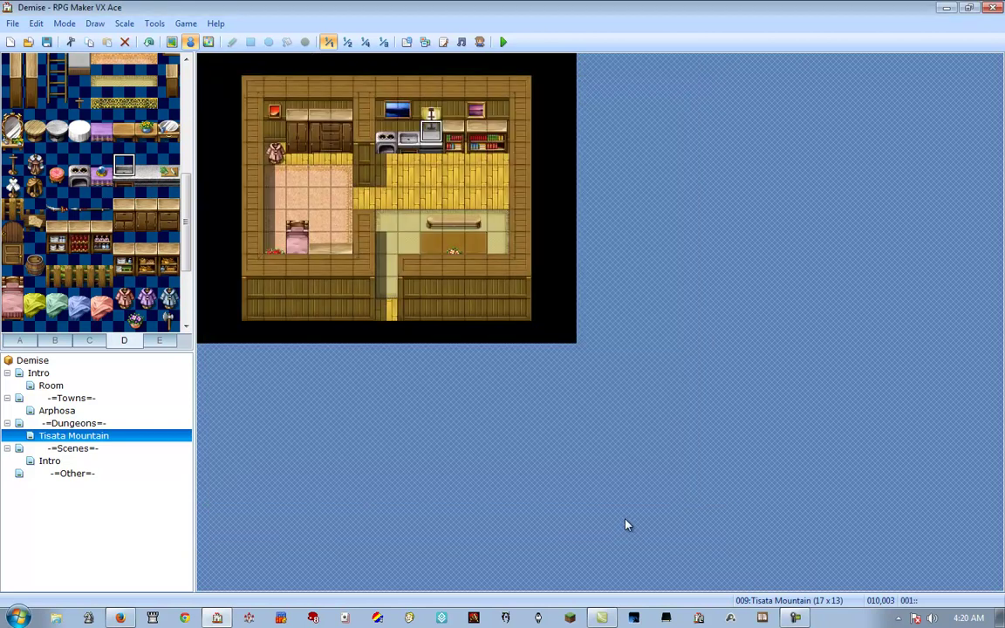
Set the priority of the kitchen counter event to Below Characters and save the event.
{"action": "double_click", "coordinate": [432, 137]}
{"action": "left_click", "coordinate": [374, 446]}
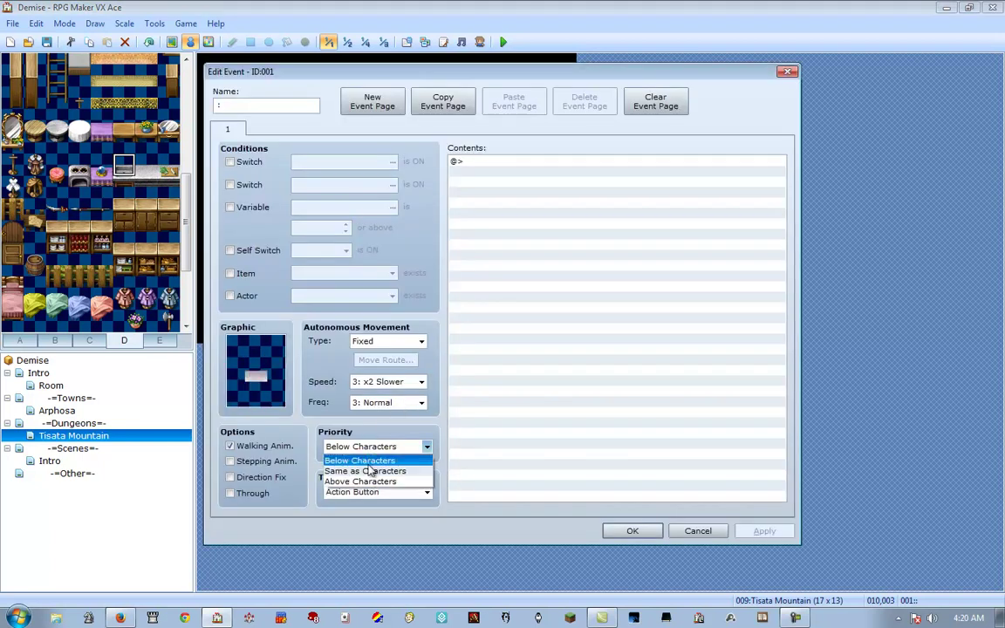
{"action": "left_click", "coordinate": [359, 460]}
{"action": "left_click", "coordinate": [610, 530]}
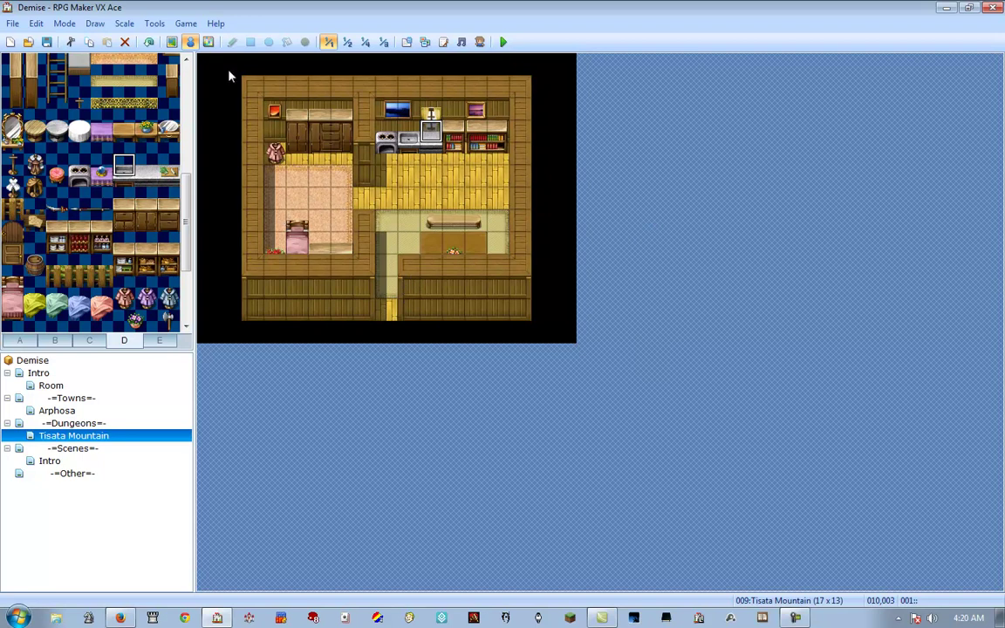
Shift the bedroom's upper section with its walls and furniture one tile south, and black out the vacated wall row.
{"action": "left_click", "coordinate": [172, 41]}
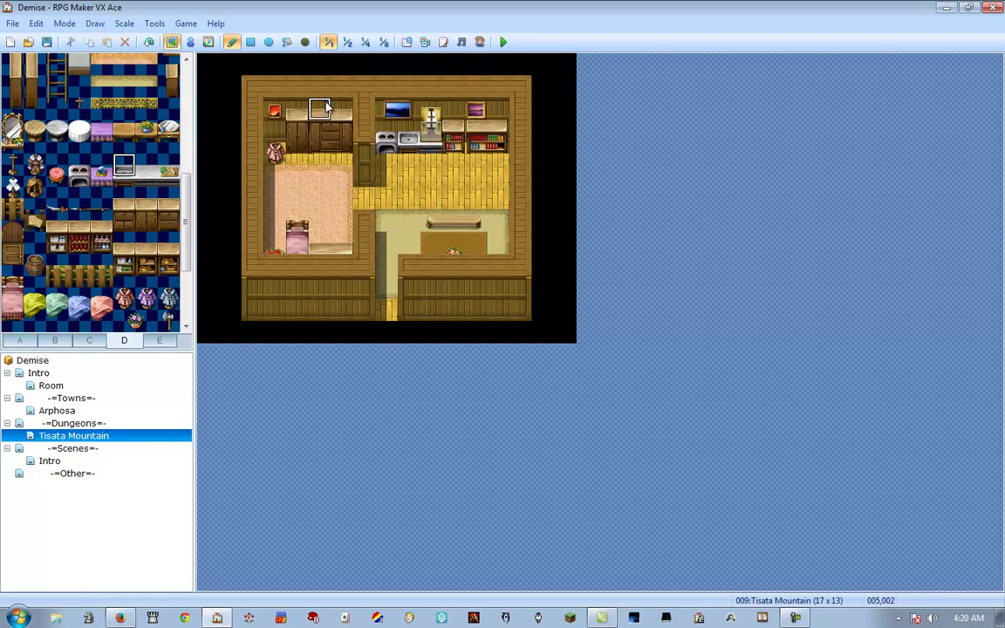
{"action": "right_click_drag", "start_coordinate": [342, 87], "coordinate": [252, 157]}
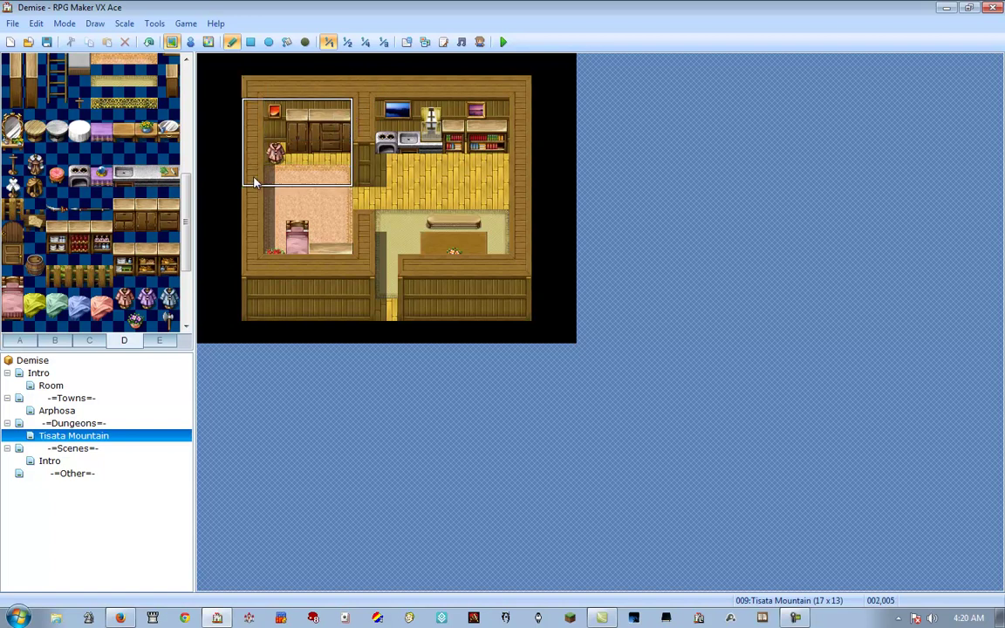
{"action": "left_click", "coordinate": [254, 201]}
{"action": "right_click", "coordinate": [227, 86]}
{"action": "left_click_drag", "start_coordinate": [227, 86], "coordinate": [347, 88]}
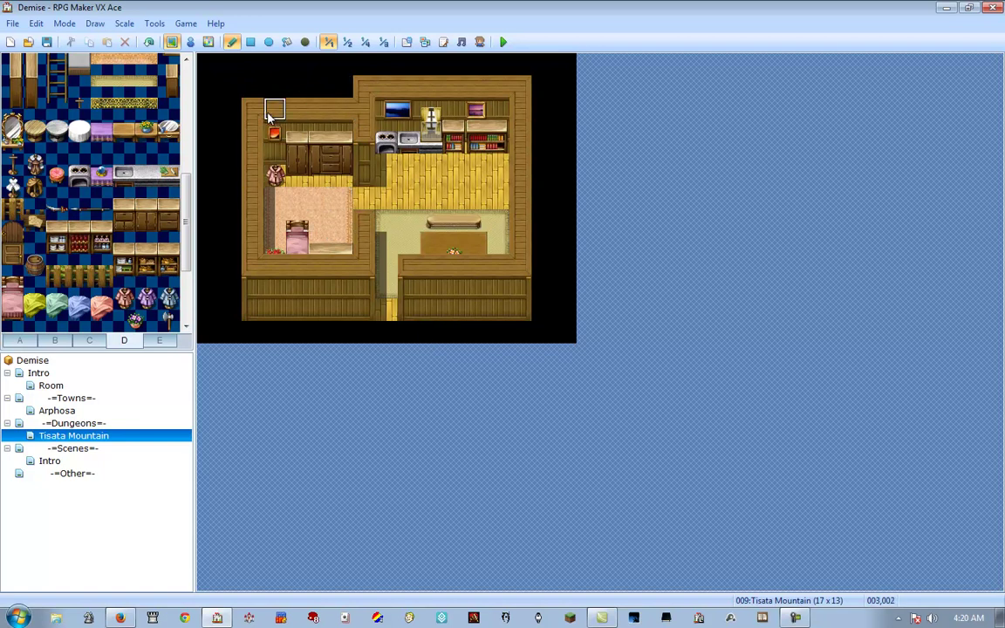
Try to shift the bedroom's upper section one more tile south.
{"action": "right_click_drag", "start_coordinate": [253, 111], "coordinate": [347, 173]}
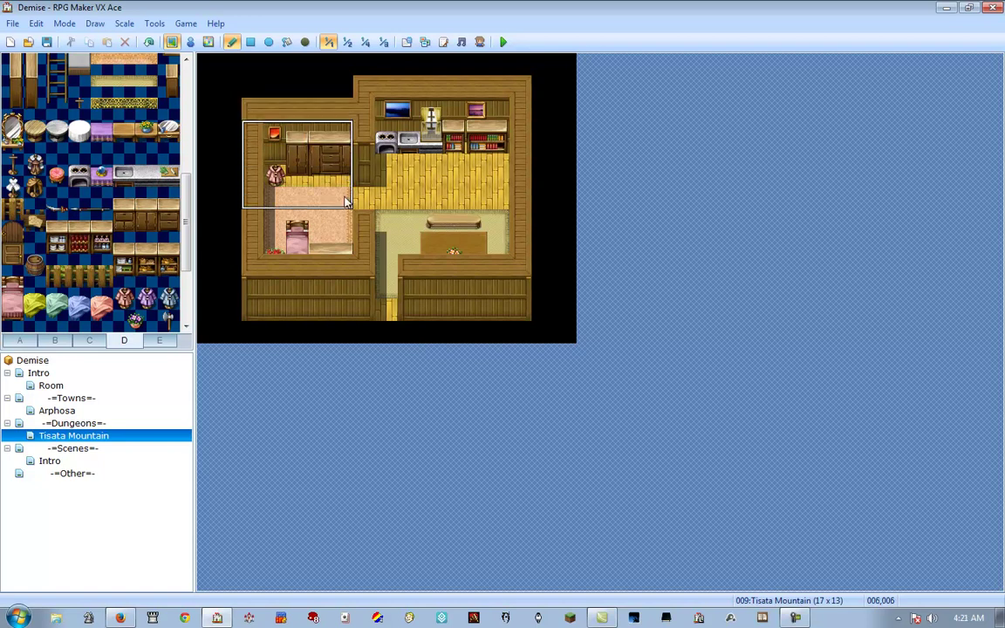
{"action": "left_click", "coordinate": [346, 197]}
{"action": "right_click", "coordinate": [252, 87]}
{"action": "left_click_drag", "start_coordinate": [253, 110], "coordinate": [345, 110]}
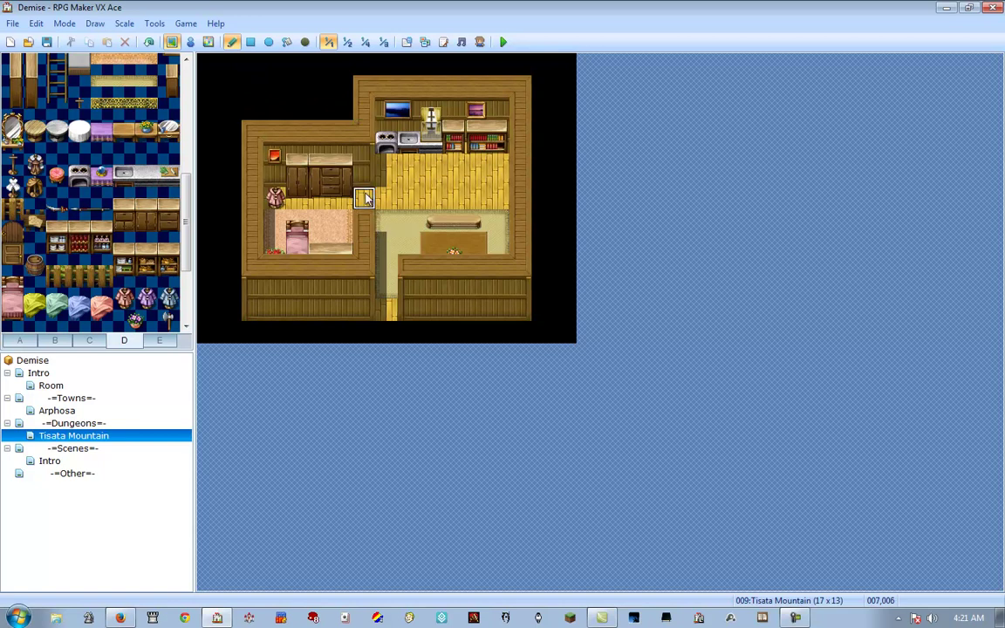
{"action": "key", "text": "ctrl+z"}
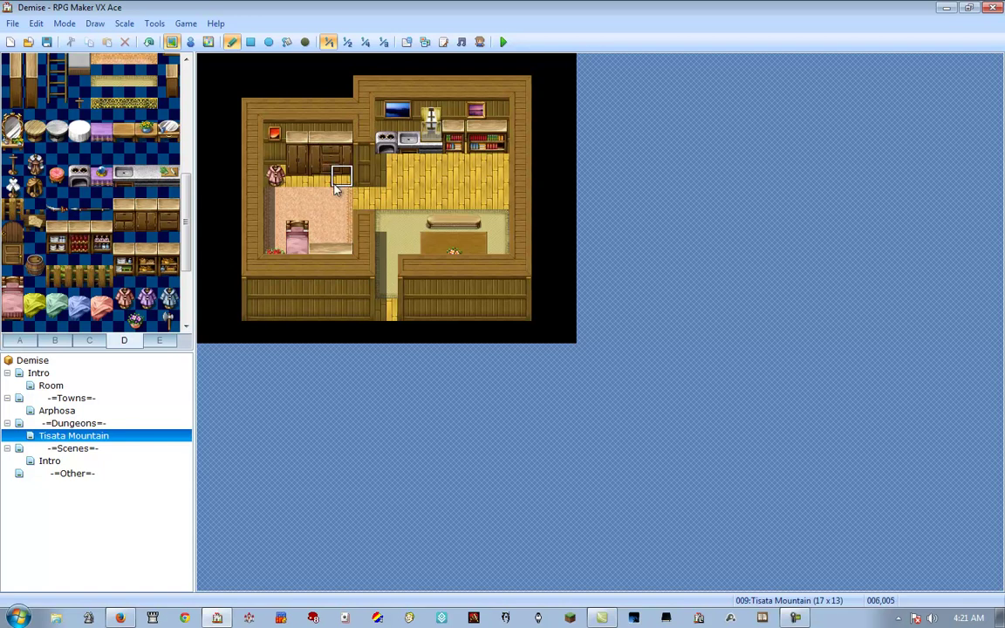
Replace the bedroom rug's north row and east column with wooden floor, and restore the wooden shelf's east end from the D tiles.
{"action": "right_click_drag", "start_coordinate": [335, 182], "coordinate": [283, 183]}
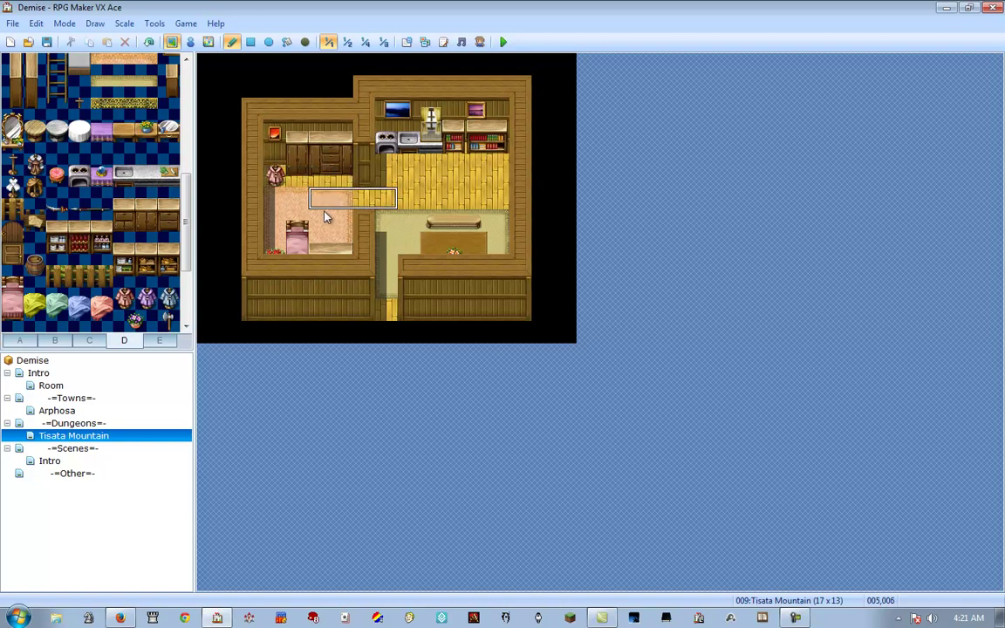
{"action": "mouse_move", "coordinate": [364, 212]}
{"action": "left_mouse_down"}
{"action": "mouse_move", "coordinate": [319, 225]}
{"action": "mouse_move", "coordinate": [347, 250]}
{"action": "left_mouse_up"}
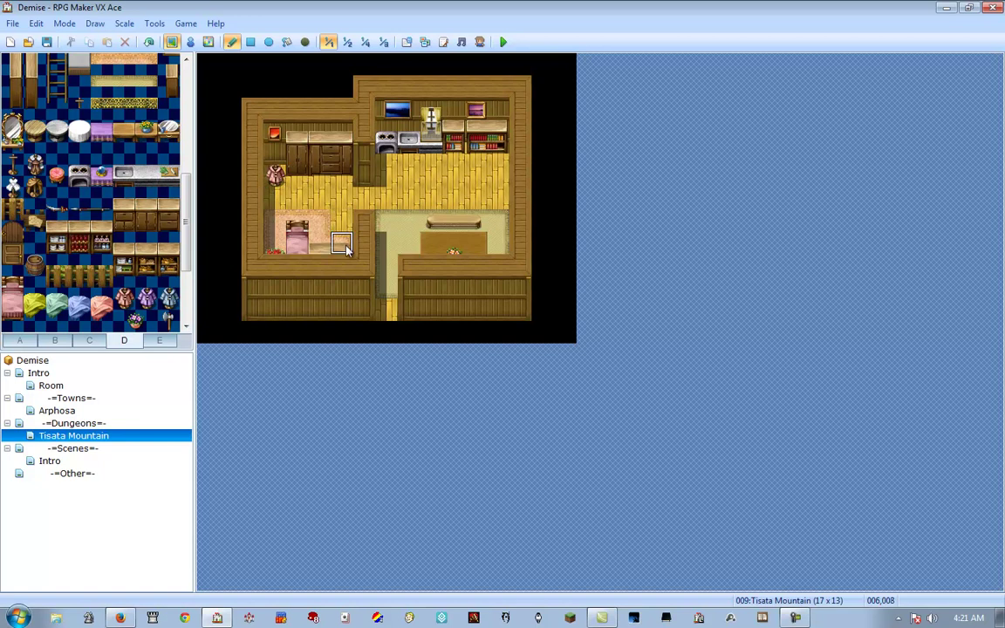
{"action": "left_click", "coordinate": [118, 252]}
{"action": "scroll", "coordinate": [125, 259], "scroll_direction": "down", "scroll_amount": 2}
{"action": "scroll", "coordinate": [135, 276], "scroll_direction": "up", "scroll_amount": 5}
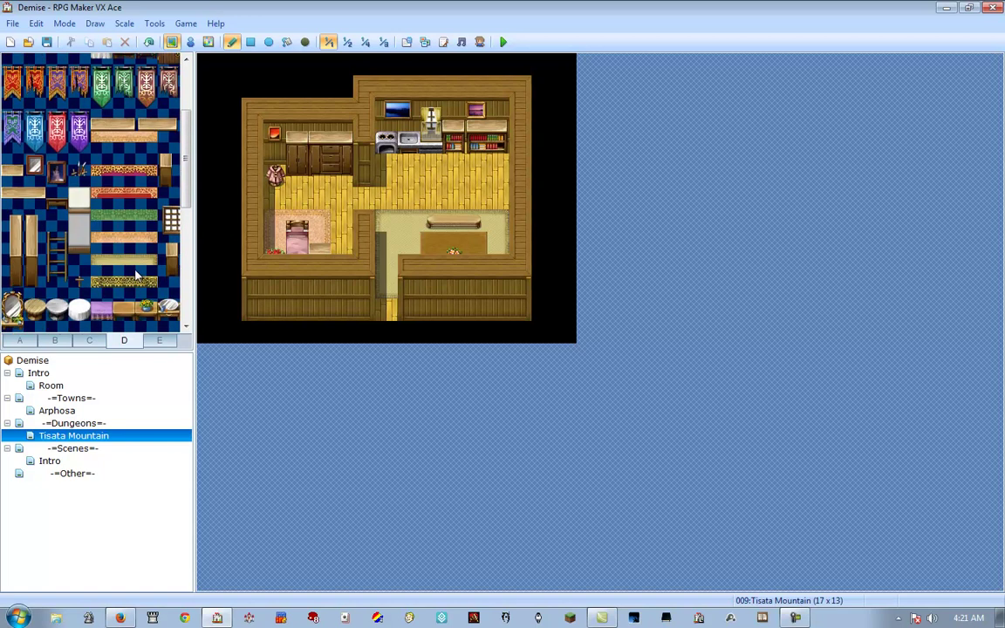
{"action": "scroll", "coordinate": [135, 271], "scroll_direction": "down", "scroll_amount": 2}
{"action": "scroll", "coordinate": [135, 272], "scroll_direction": "up", "scroll_amount": 4}
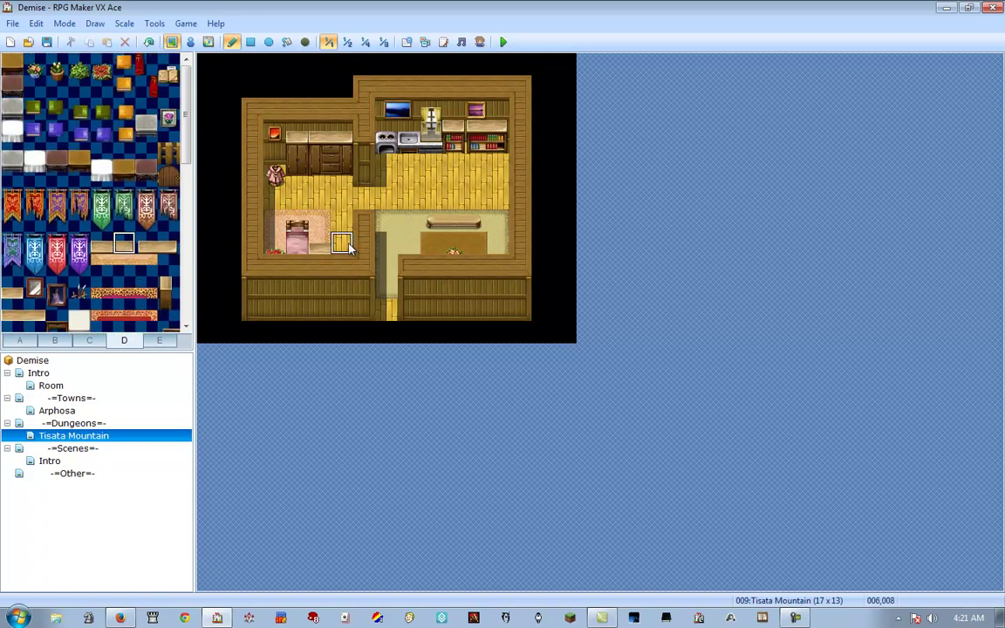
{"action": "left_click", "coordinate": [125, 248]}
{"action": "left_click", "coordinate": [102, 245]}
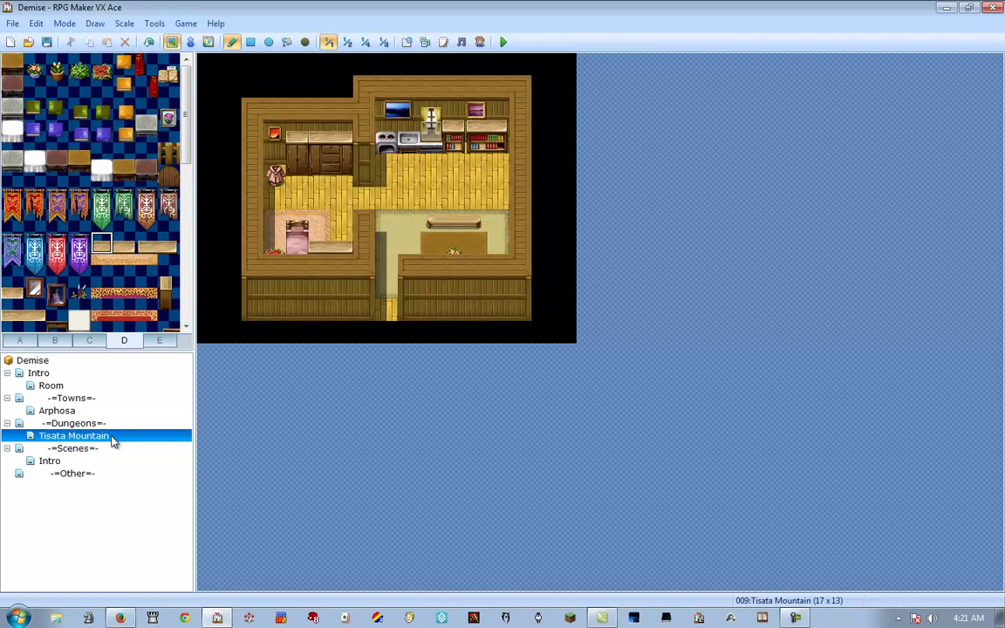
Blank the whole house map with black tiles and select the leftover counter event for removal.
{"action": "mouse_move", "coordinate": [229, 336]}
{"action": "left_mouse_down"}
{"action": "mouse_move", "coordinate": [301, 148]}
{"action": "mouse_move", "coordinate": [463, 96]}
{"action": "mouse_move", "coordinate": [454, 97]}
{"action": "left_mouse_up"}
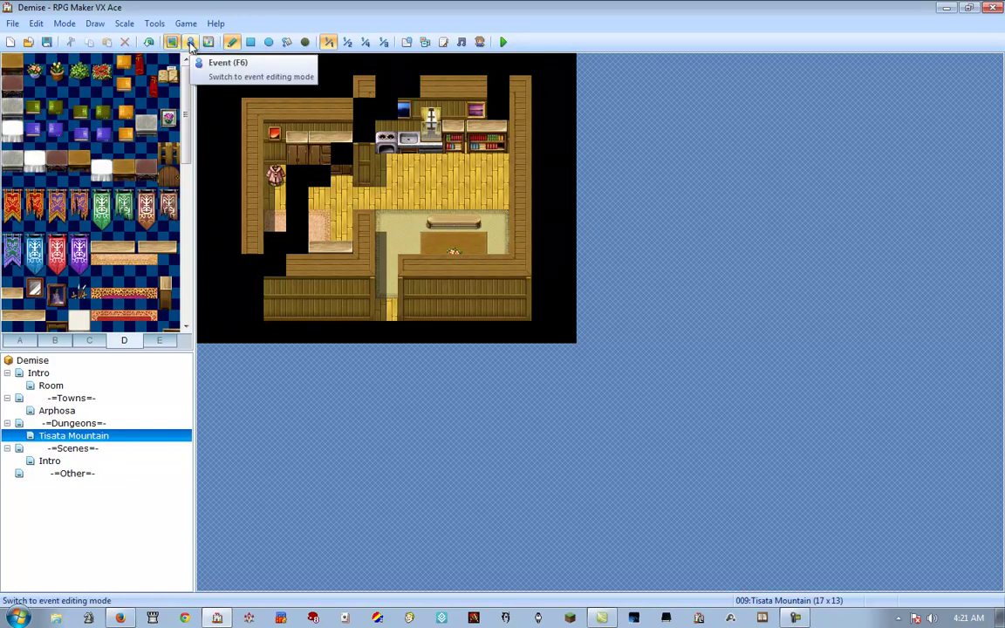
{"action": "left_click", "coordinate": [250, 42]}
{"action": "left_click_drag", "start_coordinate": [208, 63], "coordinate": [534, 338]}
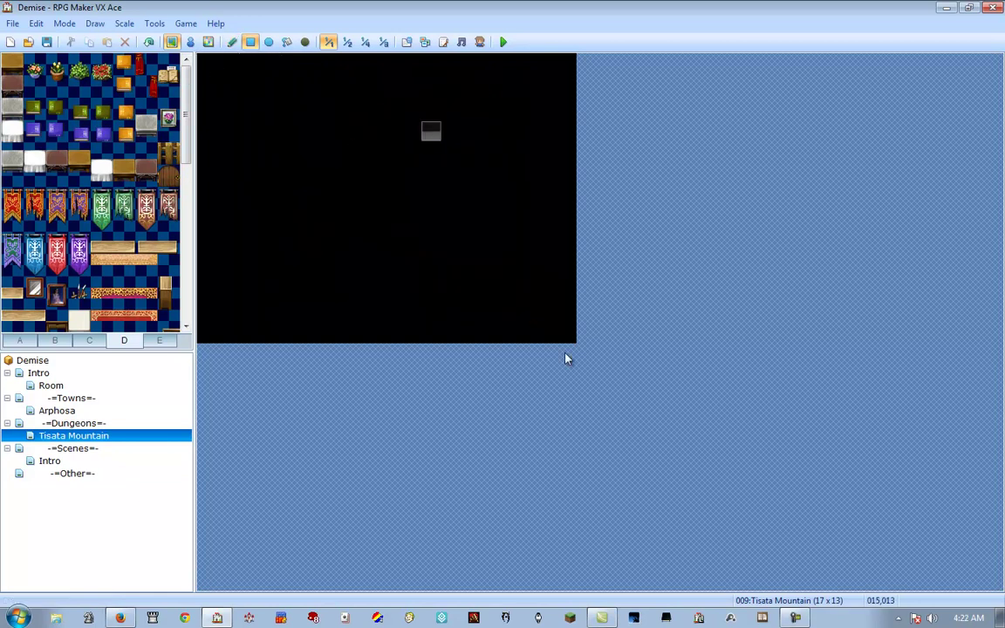
{"action": "left_click", "coordinate": [190, 42]}
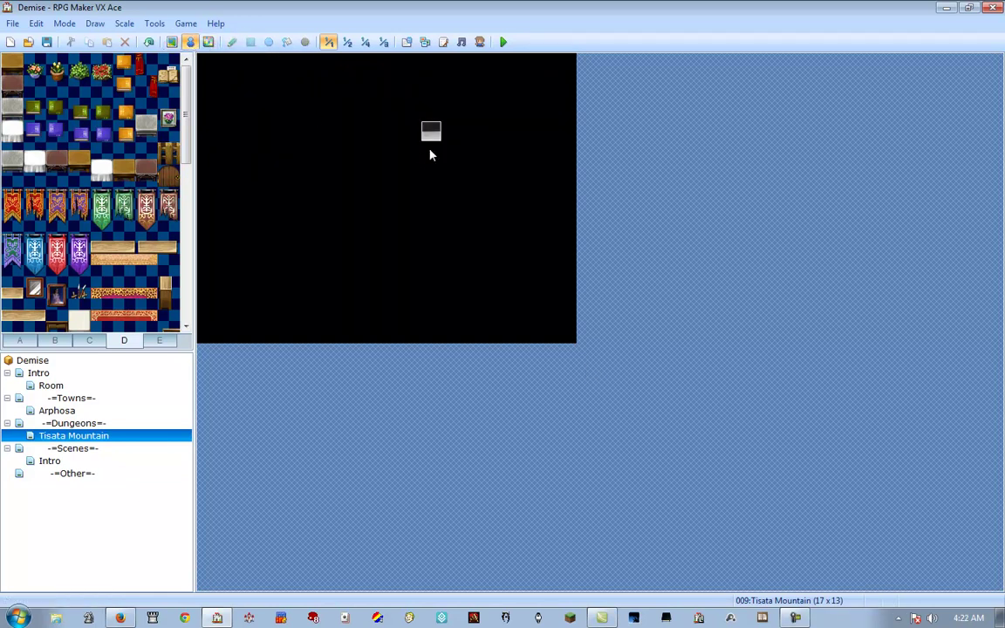
Delete the leftover counter event and change the Tisata Mountain map's tileset to 004:Dungeon.
{"action": "right_click", "coordinate": [100, 438]}
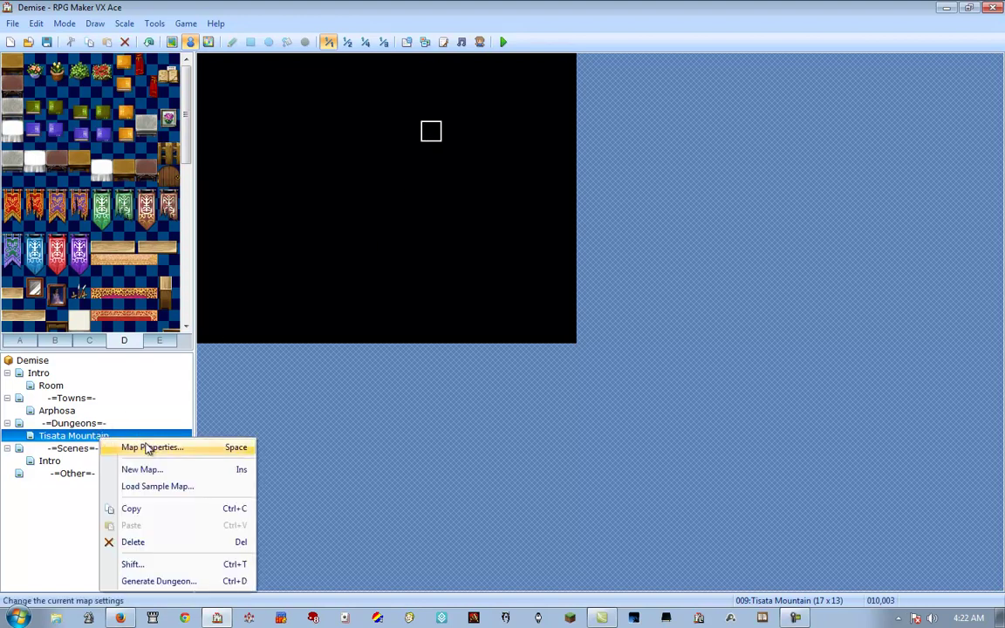
{"action": "left_click", "coordinate": [146, 446]}
{"action": "left_click", "coordinate": [307, 227]}
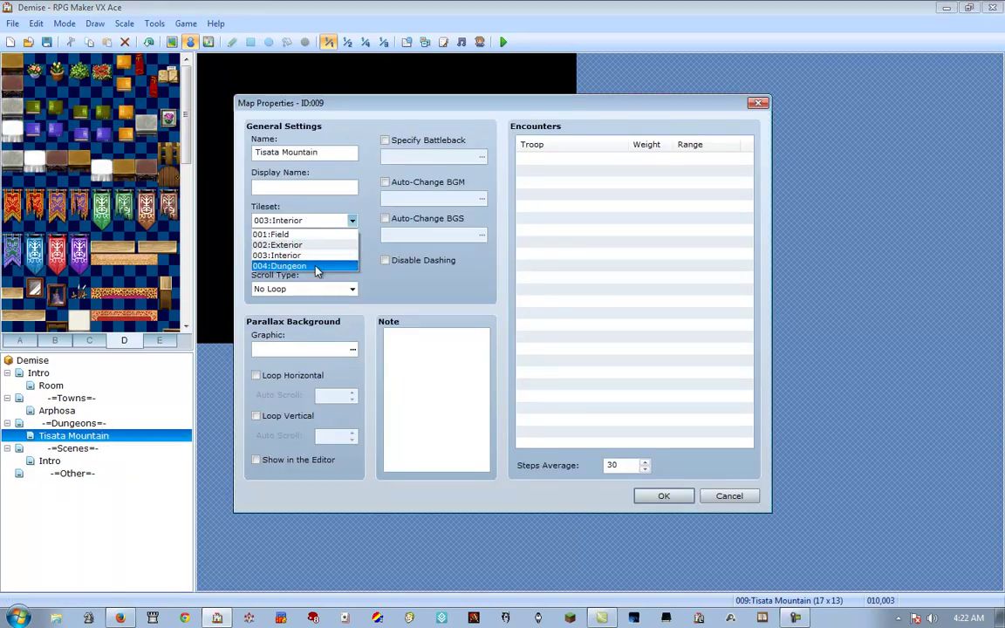
{"action": "left_click", "coordinate": [288, 264]}
{"action": "left_click", "coordinate": [660, 496]}
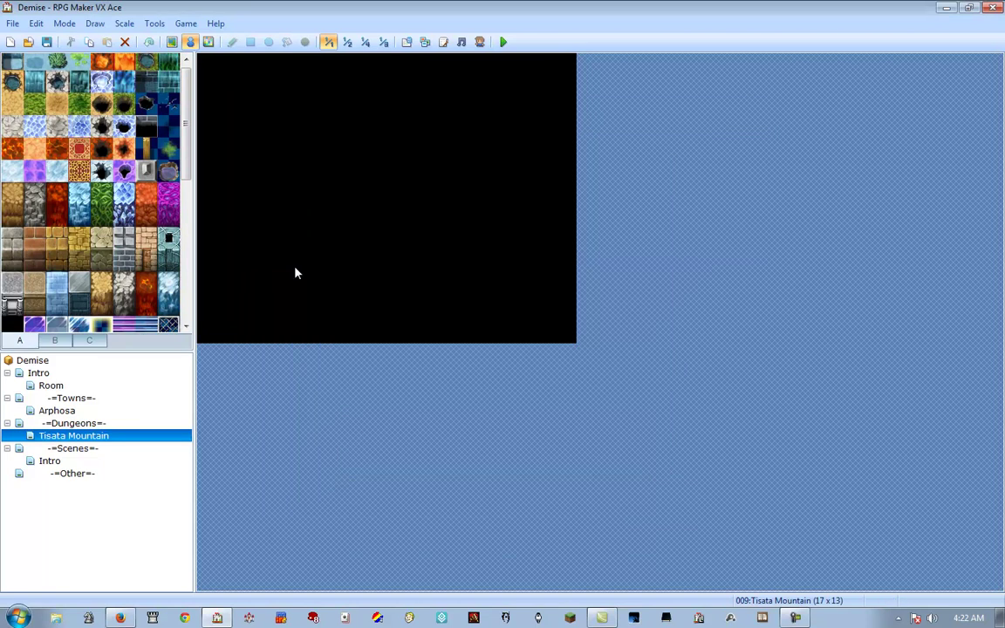
Draw an irregular ring of sandy cliff-top tiles freehand around the map, leaving an opening on the south side.
{"action": "left_click", "coordinate": [12, 192]}
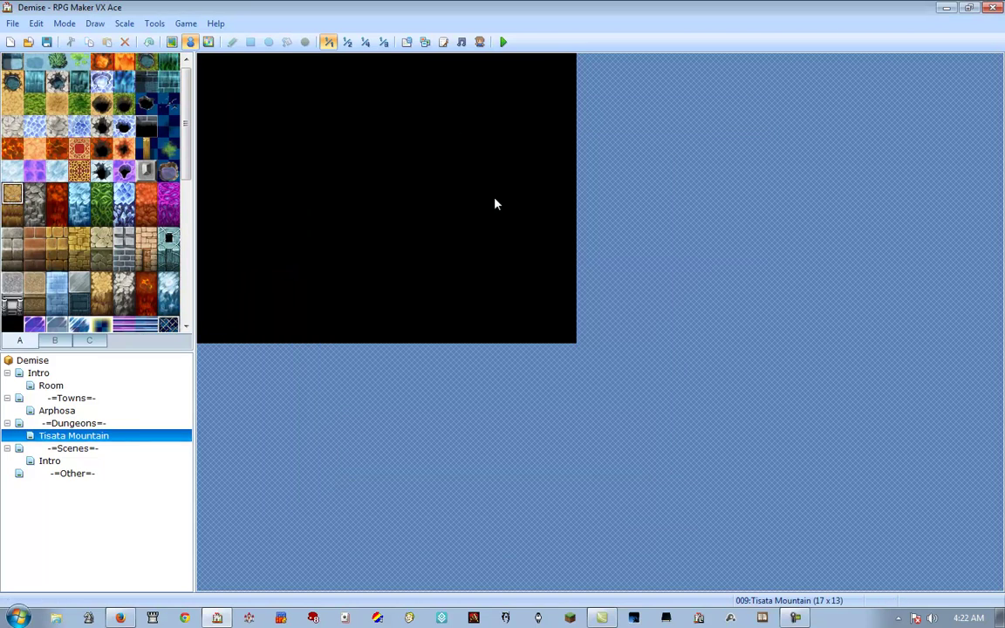
{"action": "left_click", "coordinate": [172, 41]}
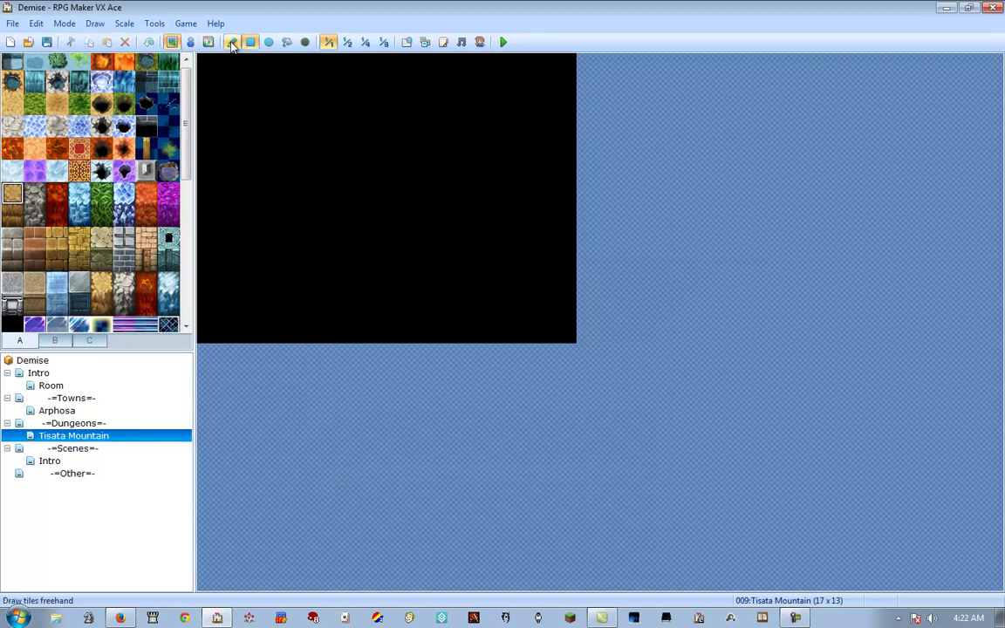
{"action": "mouse_move", "coordinate": [456, 247]}
{"action": "left_mouse_down"}
{"action": "mouse_move", "coordinate": [441, 153]}
{"action": "mouse_move", "coordinate": [331, 130]}
{"action": "mouse_move", "coordinate": [270, 196]}
{"action": "mouse_move", "coordinate": [296, 266]}
{"action": "mouse_move", "coordinate": [362, 286]}
{"action": "left_mouse_up"}
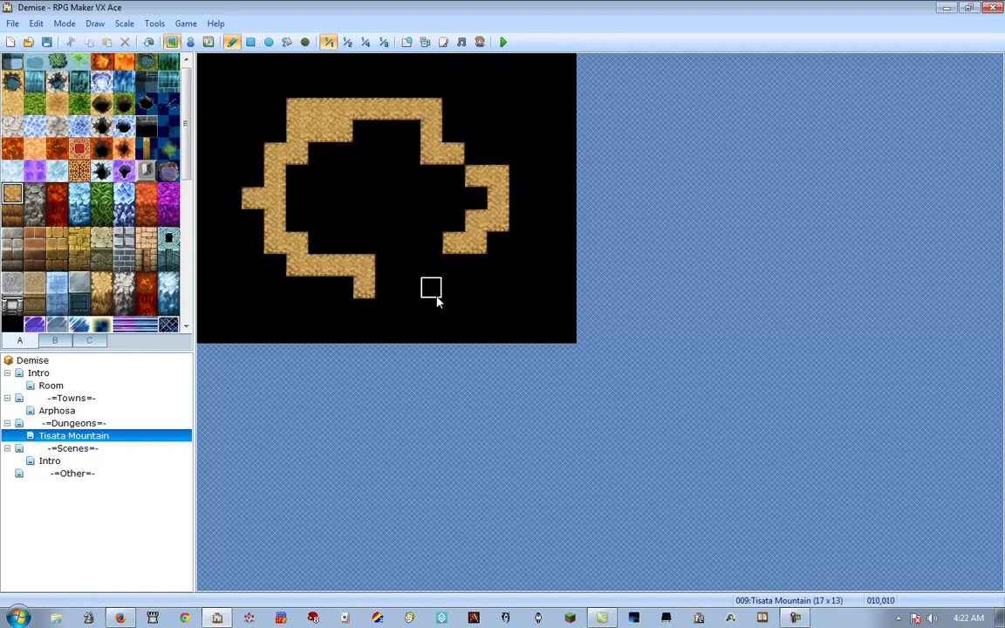
Place two-tile-high brown cliff walls below the ring's southwest edge and along the inner side of its northern arc.
{"action": "left_click", "coordinate": [13, 215]}
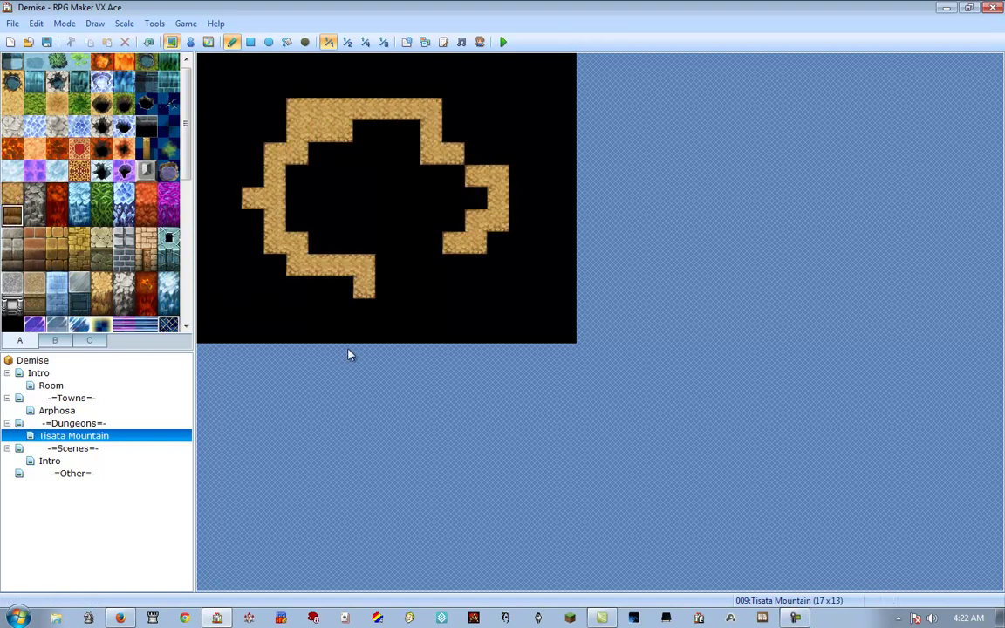
{"action": "mouse_move", "coordinate": [361, 310]}
{"action": "left_mouse_down"}
{"action": "mouse_move", "coordinate": [362, 336]}
{"action": "mouse_move", "coordinate": [345, 305]}
{"action": "mouse_move", "coordinate": [297, 304]}
{"action": "mouse_move", "coordinate": [266, 278]}
{"action": "left_mouse_up"}
{"action": "left_click", "coordinate": [245, 250]}
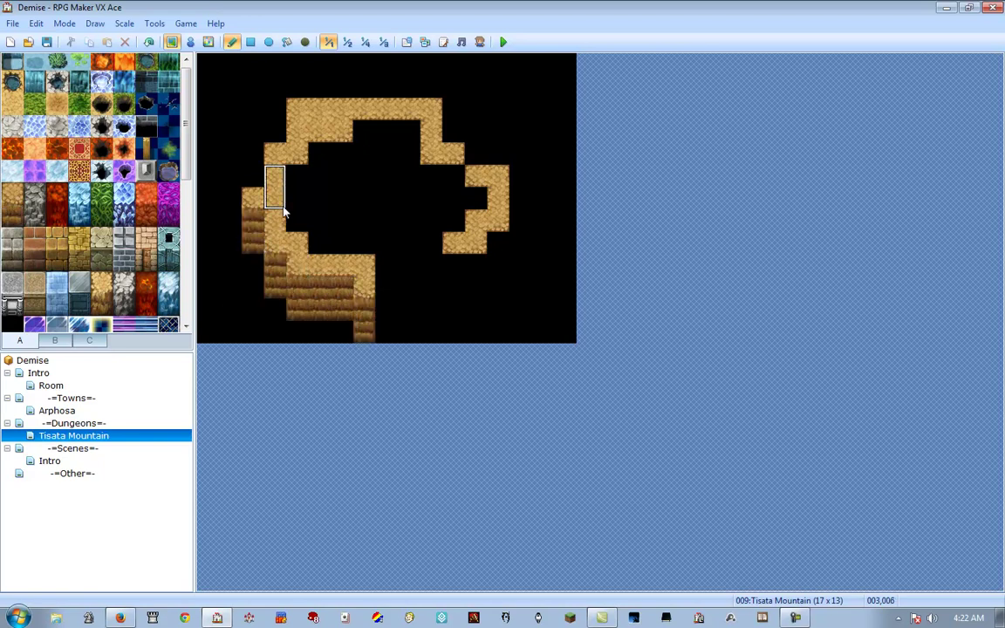
{"action": "left_click", "coordinate": [297, 201]}
{"action": "mouse_move", "coordinate": [320, 173]}
{"action": "left_mouse_down"}
{"action": "mouse_move", "coordinate": [325, 162]}
{"action": "mouse_move", "coordinate": [341, 175]}
{"action": "mouse_move", "coordinate": [410, 159]}
{"action": "left_mouse_up"}
{"action": "left_click", "coordinate": [427, 197]}
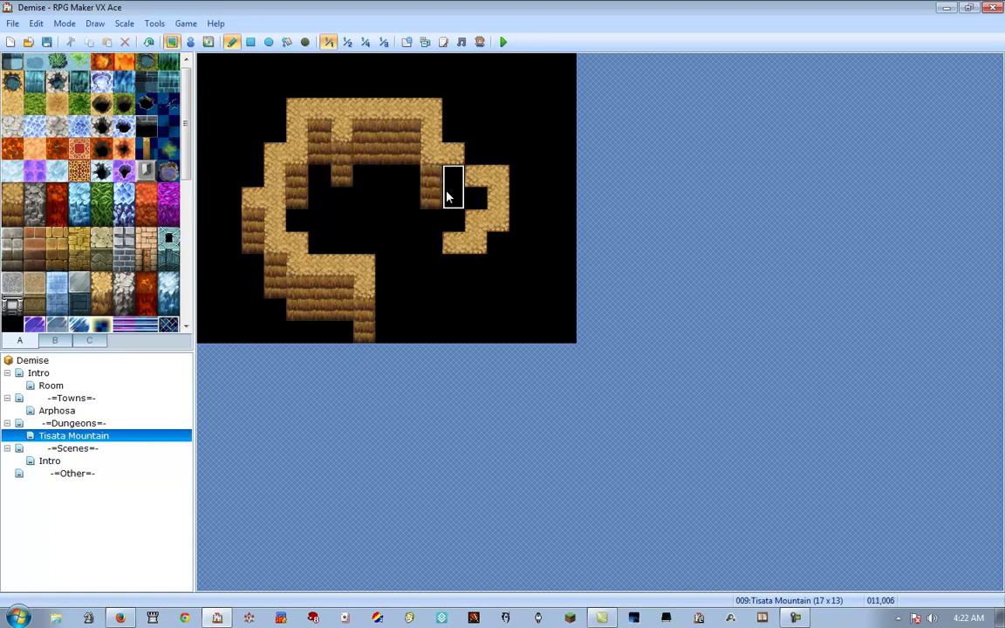
{"action": "left_click", "coordinate": [449, 188]}
Add brown cliff walls below the ring's southeast edge and extend the cliff down the east side of the southern opening.
{"action": "left_click", "coordinate": [472, 286]}
{"action": "left_click", "coordinate": [485, 262]}
{"action": "left_click", "coordinate": [471, 274]}
{"action": "left_click", "coordinate": [434, 305]}
{"action": "left_click", "coordinate": [453, 266]}
{"action": "left_click", "coordinate": [431, 266]}
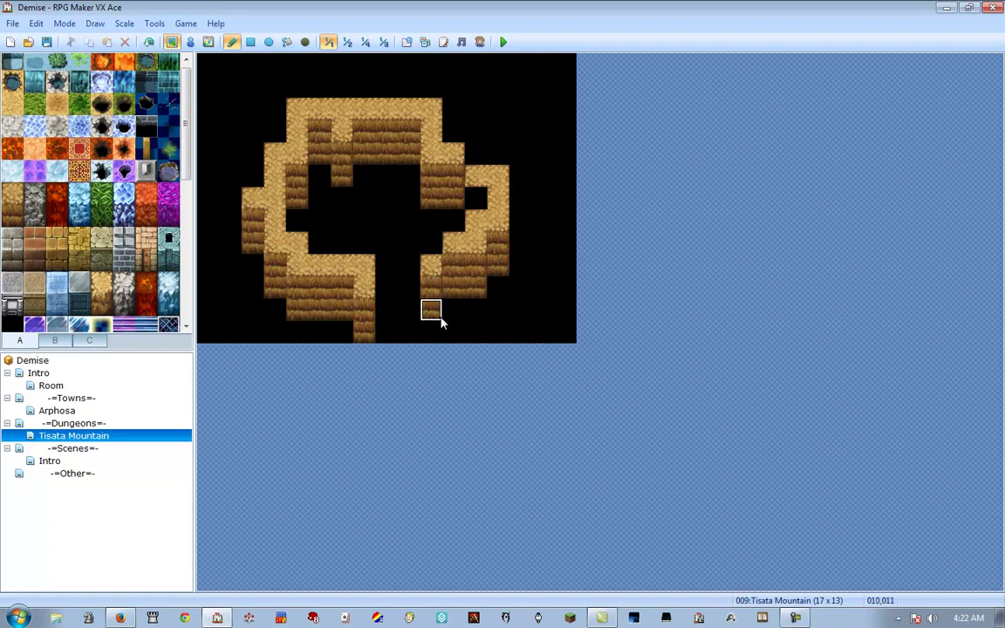
{"action": "left_click_drag", "start_coordinate": [430, 304], "coordinate": [430, 331]}
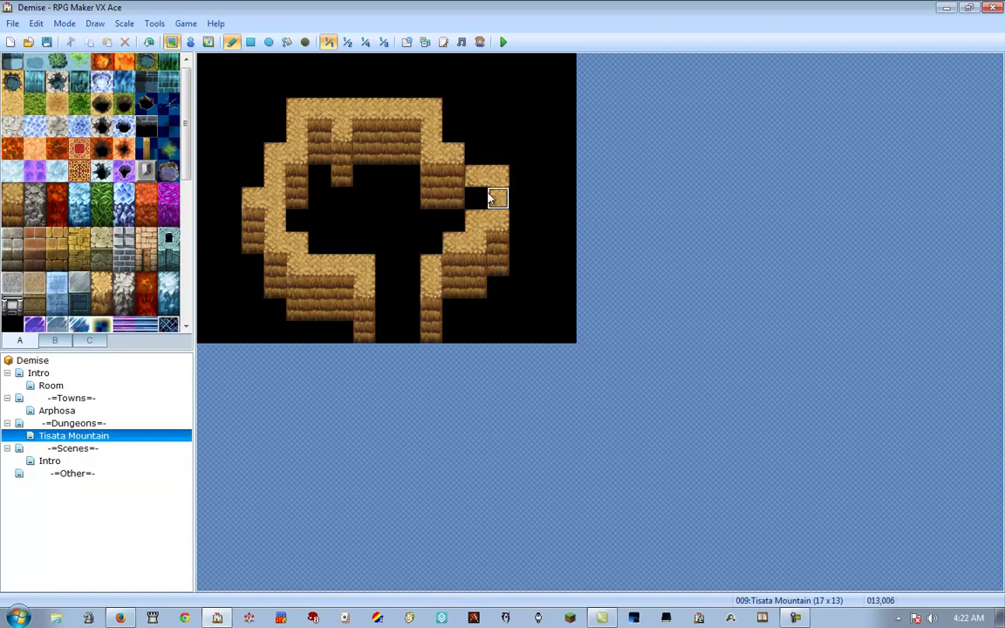
Add a cliff wall tile inside the ring's east side and flood-fill the enclosed floor with Ground (Dirt Cave).
{"action": "left_click", "coordinate": [475, 196]}
{"action": "left_click", "coordinate": [304, 41]}
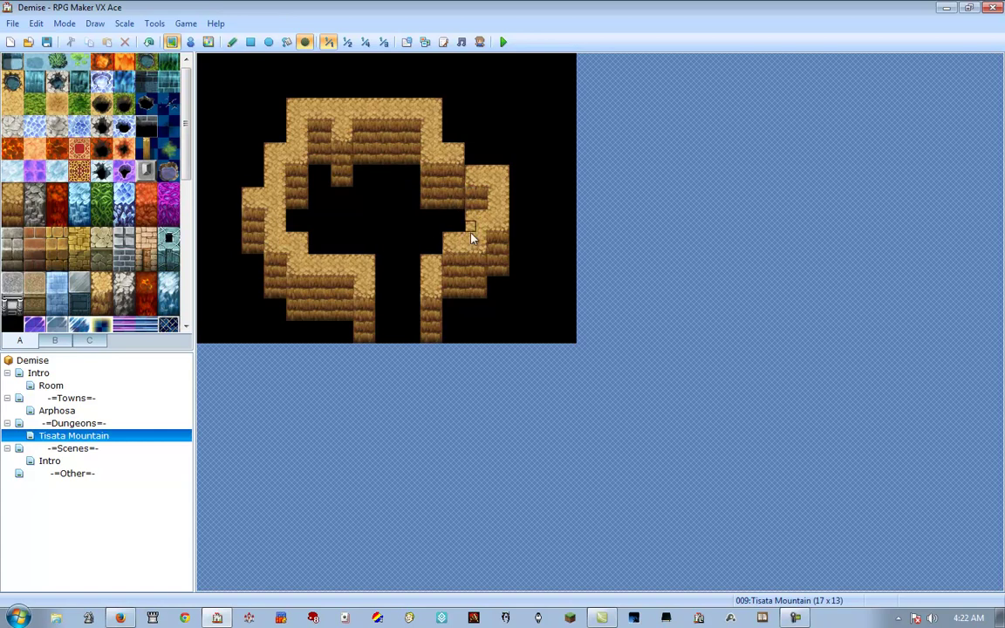
{"action": "left_click", "coordinate": [286, 41]}
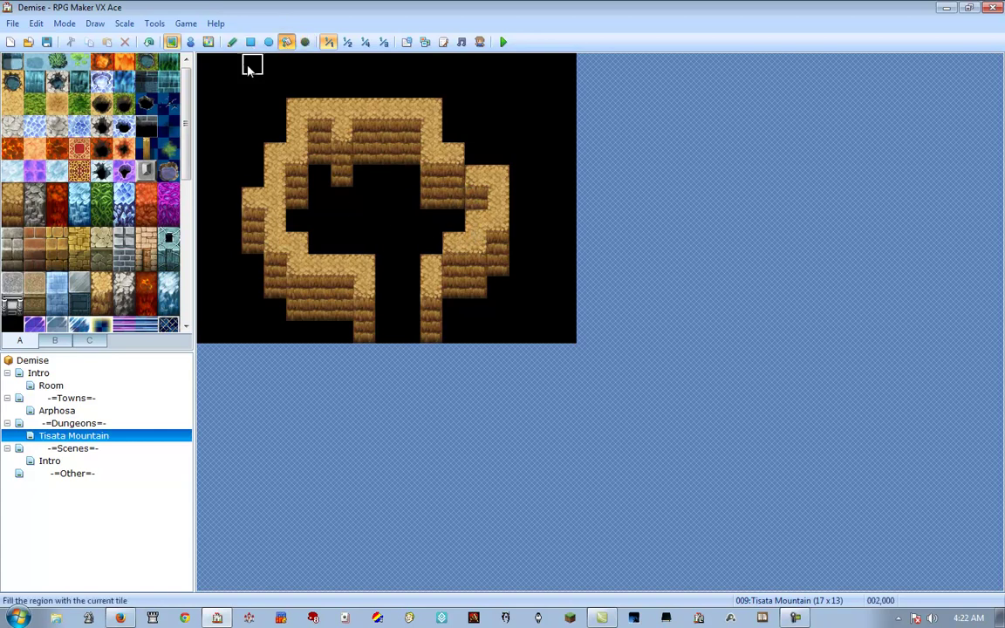
{"action": "left_click", "coordinate": [12, 102]}
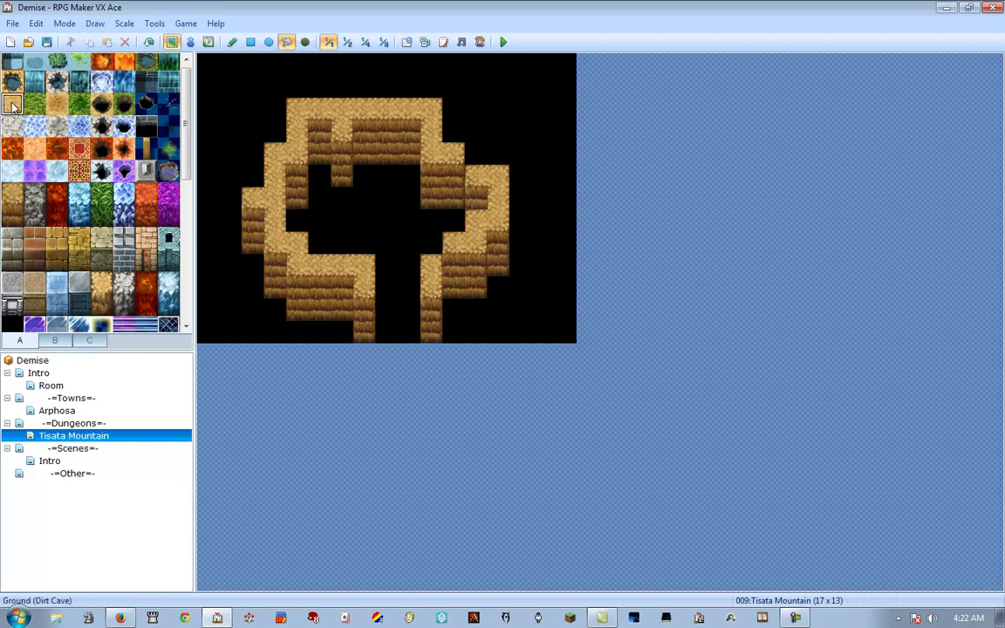
{"action": "left_click", "coordinate": [384, 217]}
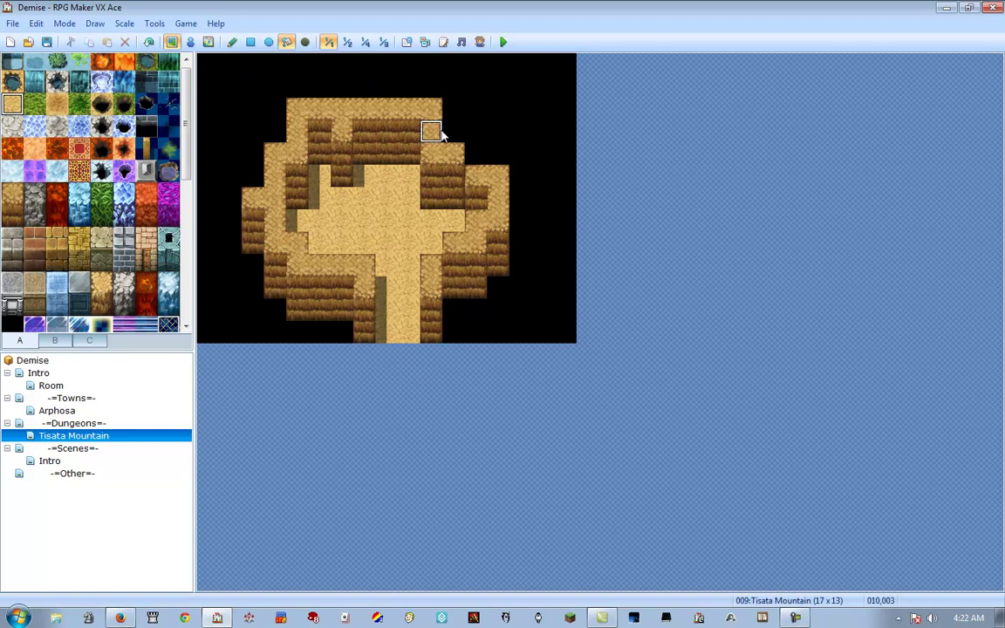
Thicken the cliff ring with extra cliff-top and wall tiles at its northeast, southeast and west corners.
{"action": "left_click", "coordinate": [232, 43]}
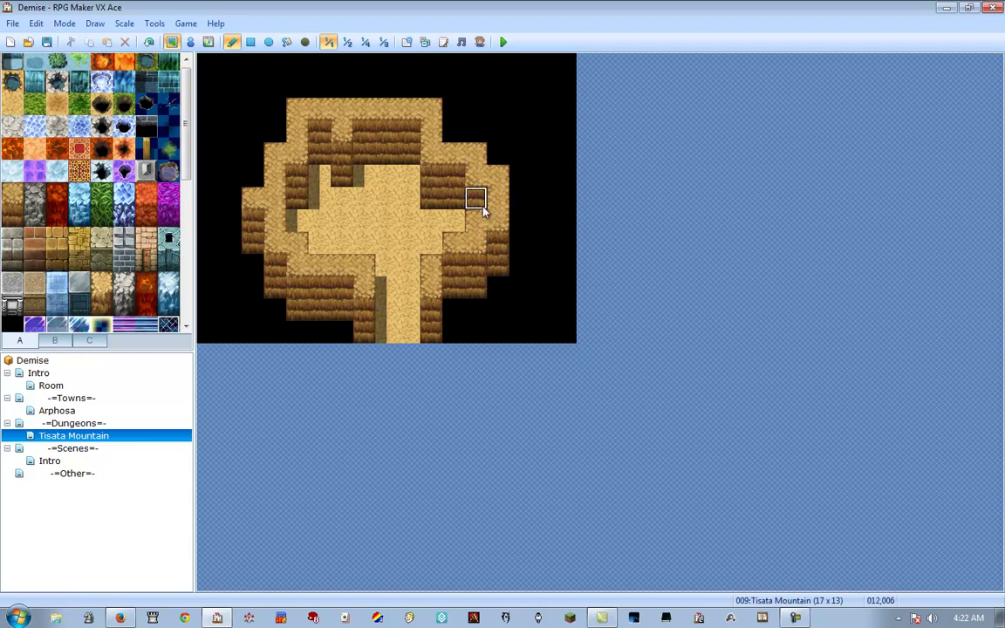
{"action": "mouse_move", "coordinate": [431, 263]}
{"action": "left_mouse_down"}
{"action": "mouse_move", "coordinate": [449, 243]}
{"action": "mouse_move", "coordinate": [454, 278]}
{"action": "mouse_move", "coordinate": [430, 310]}
{"action": "left_mouse_up"}
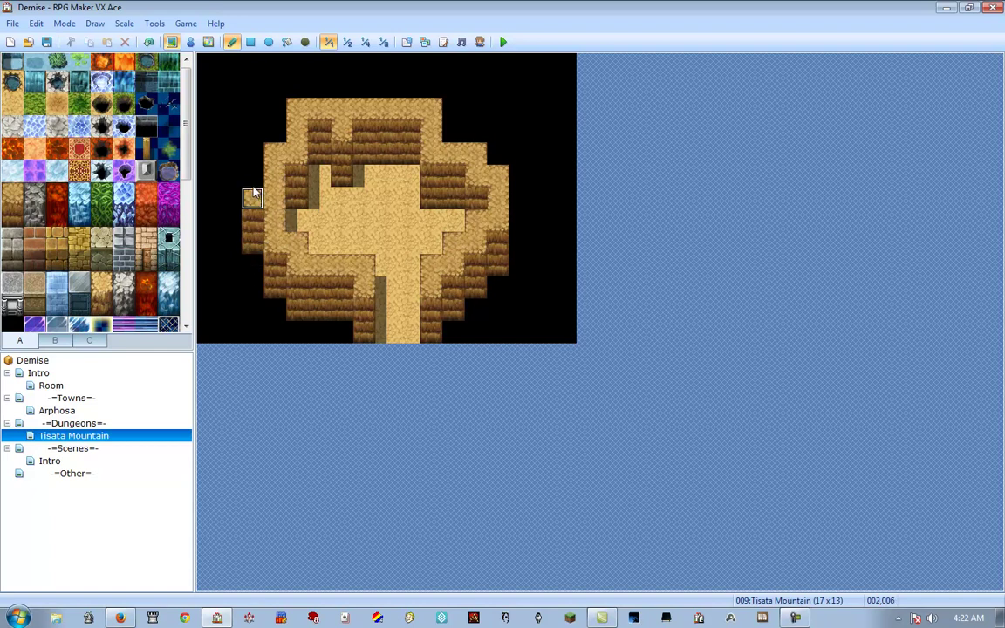
{"action": "left_click_drag", "start_coordinate": [252, 196], "coordinate": [253, 172]}
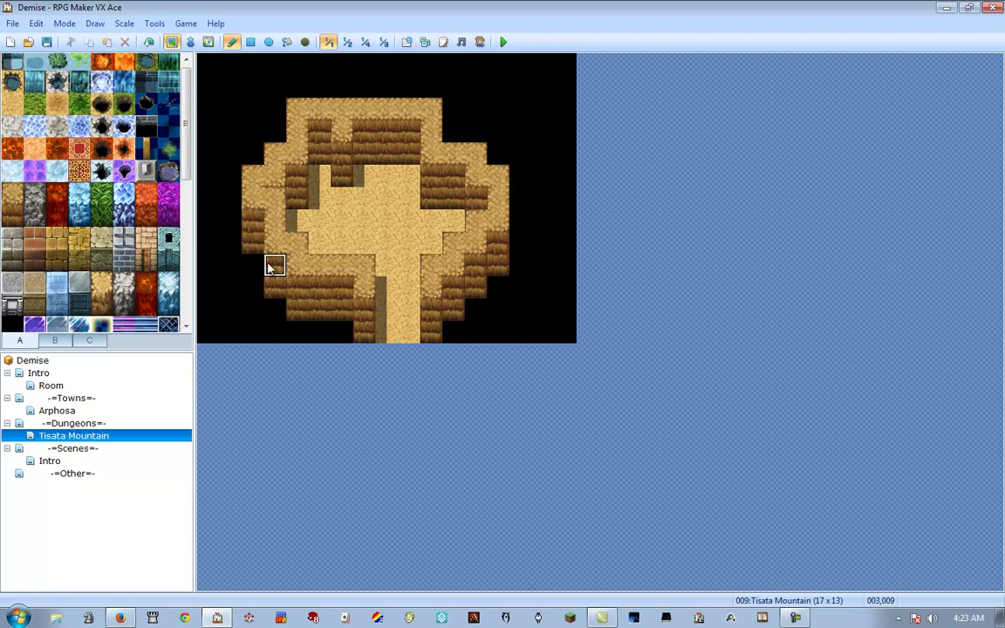
Push part of the northern arc one tile north, with cliff walls and floor beneath and a row of cliff-tops above.
{"action": "right_click_drag", "start_coordinate": [387, 109], "coordinate": [385, 192]}
{"action": "left_click", "coordinate": [386, 173]}
{"action": "left_click", "coordinate": [366, 191]}
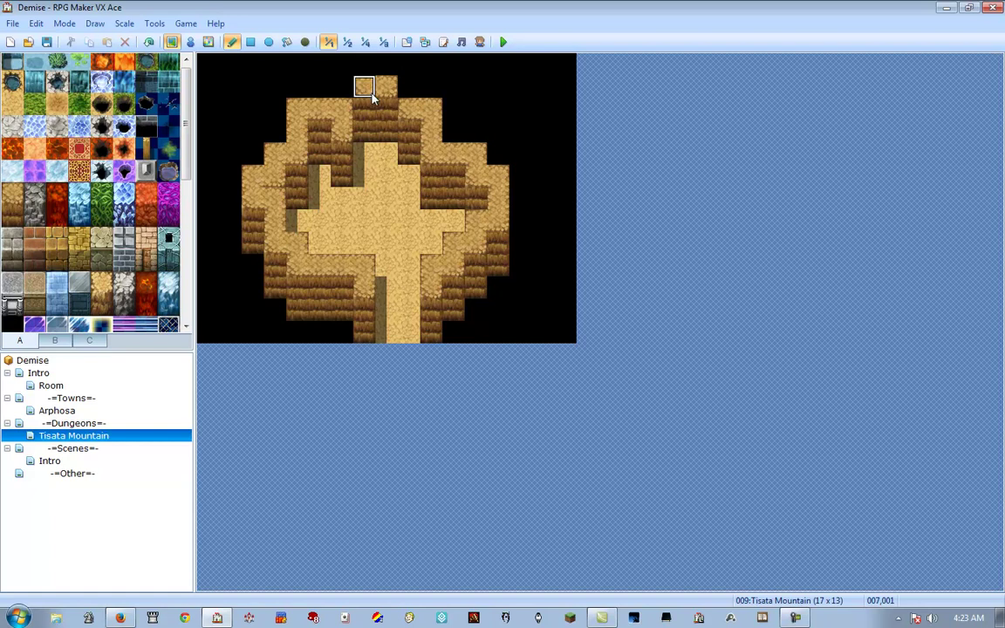
{"action": "left_click", "coordinate": [321, 87]}
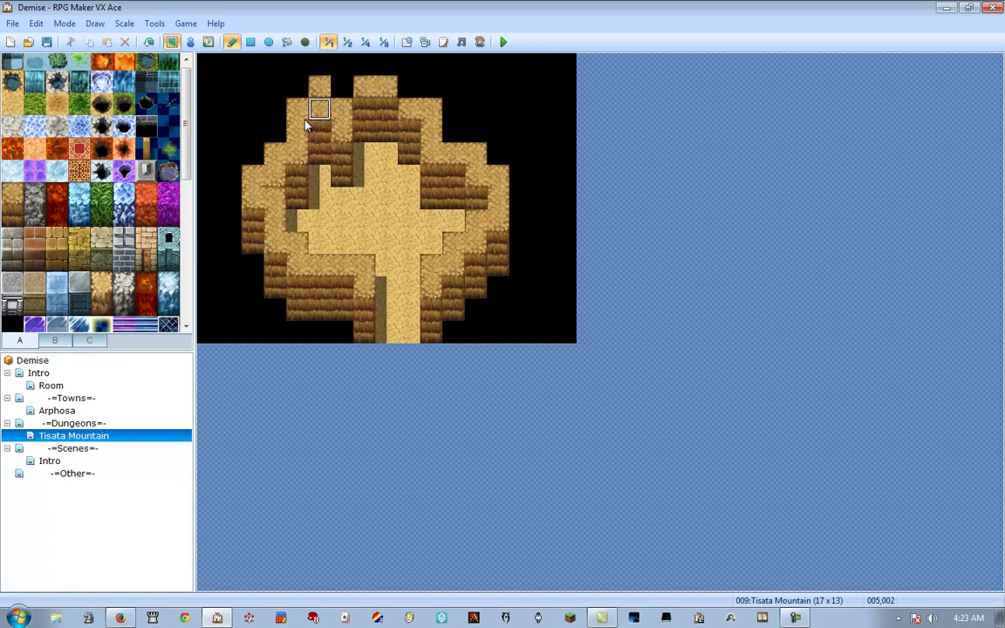
{"action": "left_click", "coordinate": [336, 85]}
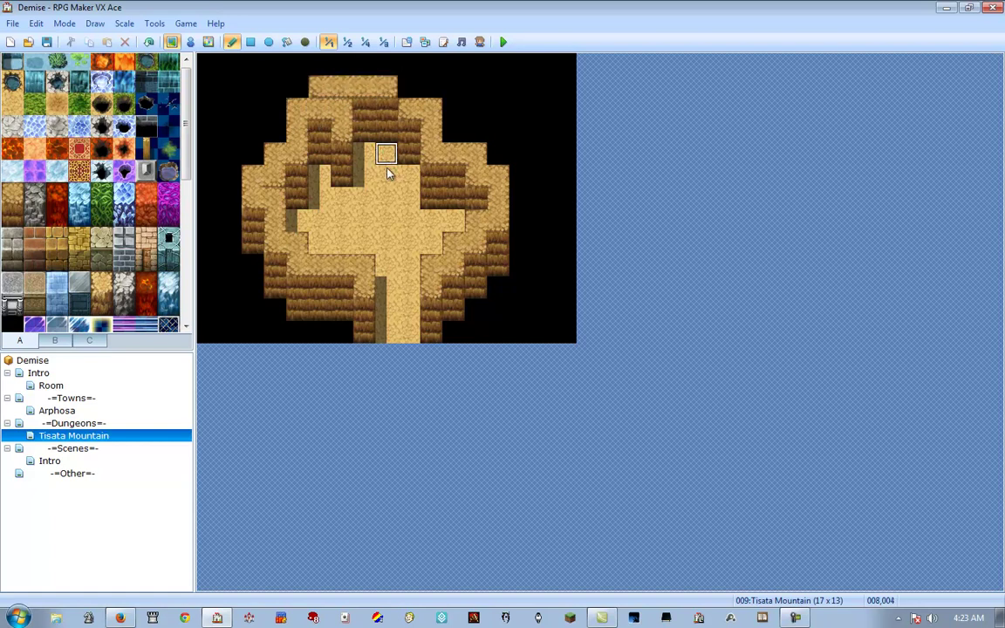
Reshape the ring's eastern bulge with cliff-top and wall tiles, and extend the inner northern outcrop with cliff-tops above a two-tile wall row.
{"action": "left_click", "coordinate": [476, 197]}
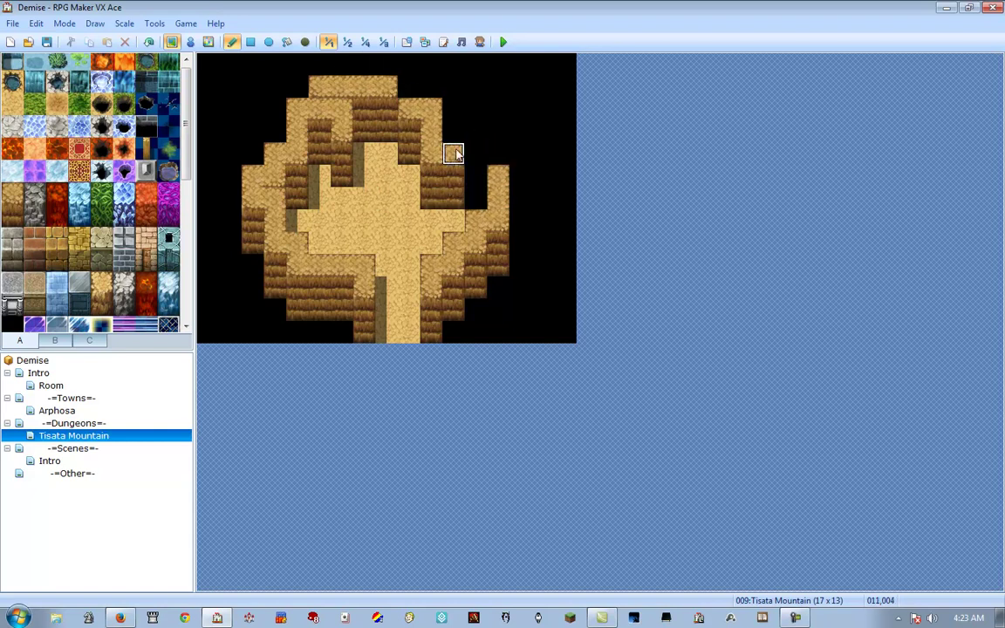
{"action": "right_click_drag", "start_coordinate": [448, 157], "coordinate": [447, 179]}
{"action": "left_click", "coordinate": [447, 179]}
{"action": "right_click", "coordinate": [475, 177]}
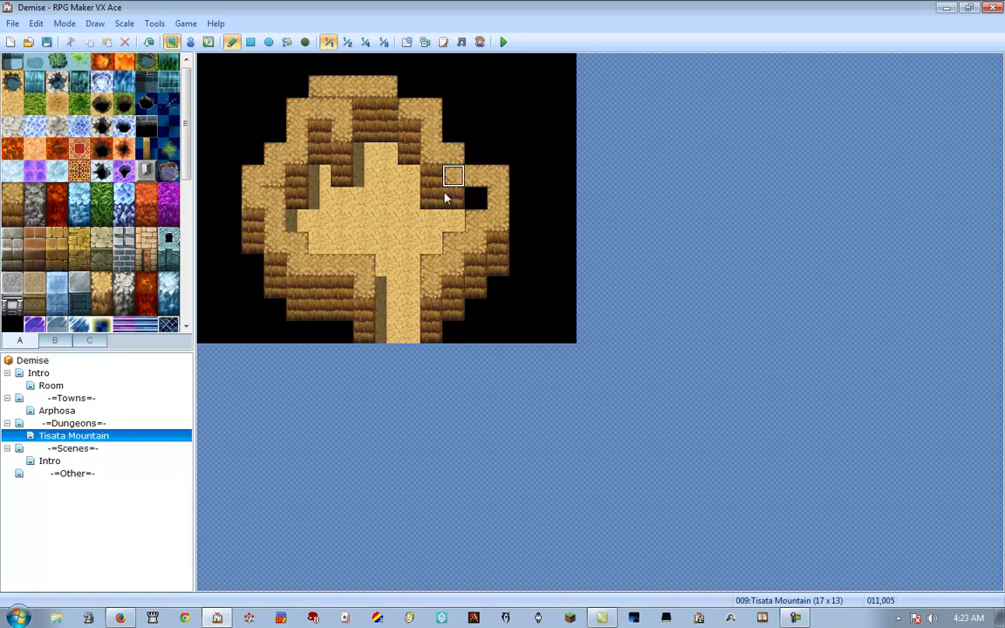
{"action": "mouse_move", "coordinate": [394, 142]}
{"action": "left_mouse_down"}
{"action": "mouse_move", "coordinate": [451, 218]}
{"action": "mouse_move", "coordinate": [472, 202]}
{"action": "mouse_move", "coordinate": [436, 294]}
{"action": "mouse_move", "coordinate": [456, 196]}
{"action": "mouse_move", "coordinate": [431, 238]}
{"action": "mouse_move", "coordinate": [440, 161]}
{"action": "mouse_move", "coordinate": [440, 202]}
{"action": "left_mouse_up"}
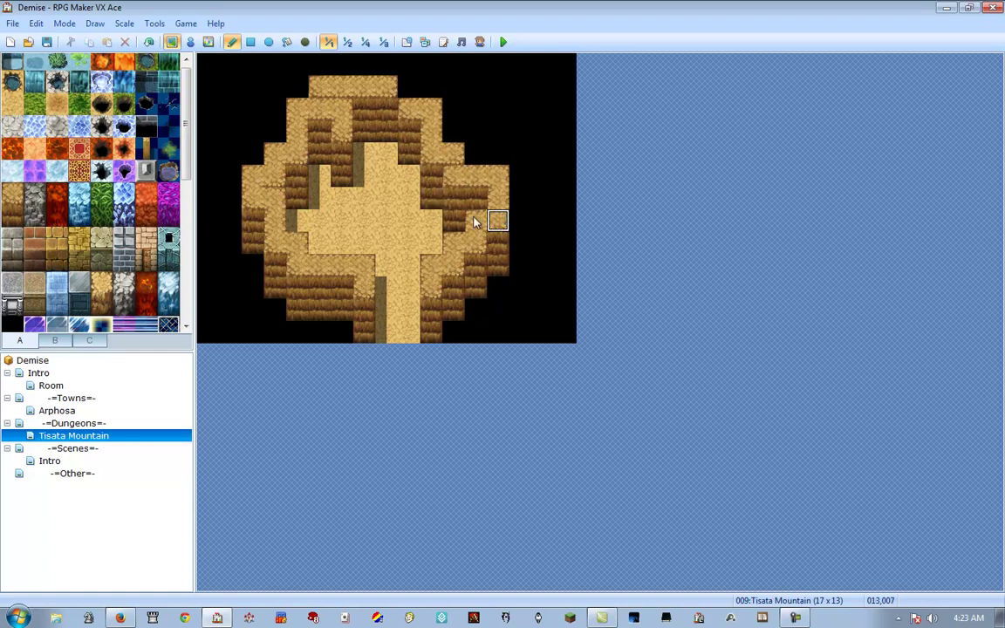
{"action": "mouse_move", "coordinate": [331, 201]}
{"action": "left_mouse_down"}
{"action": "mouse_move", "coordinate": [366, 153]}
{"action": "mouse_move", "coordinate": [365, 96]}
{"action": "mouse_move", "coordinate": [348, 197]}
{"action": "mouse_move", "coordinate": [359, 197]}
{"action": "mouse_move", "coordinate": [368, 167]}
{"action": "left_mouse_up"}
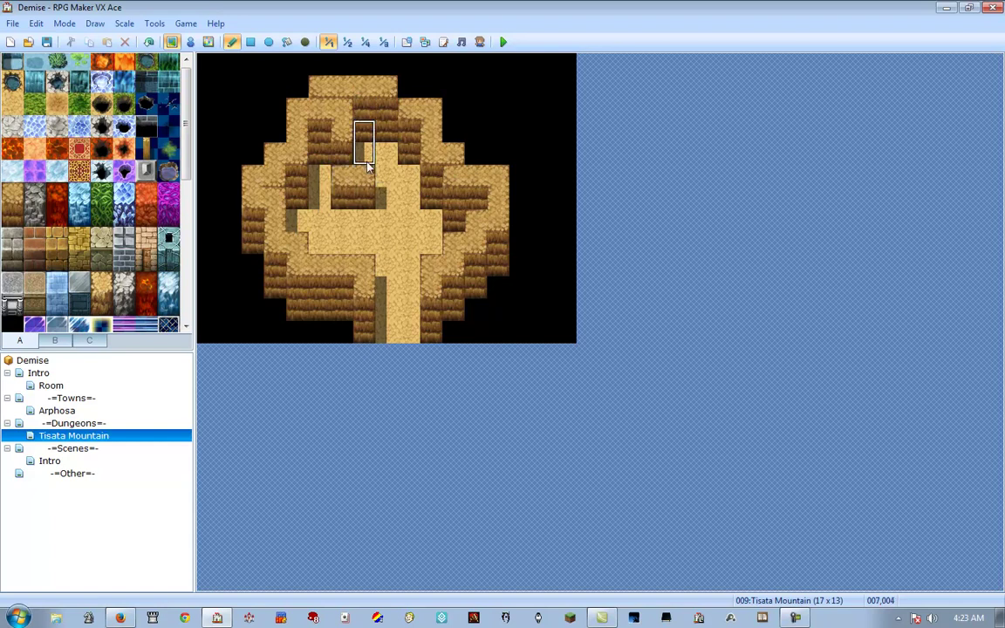
{"action": "left_click", "coordinate": [410, 152]}
{"action": "left_click_drag", "start_coordinate": [521, 106], "coordinate": [521, 129]}
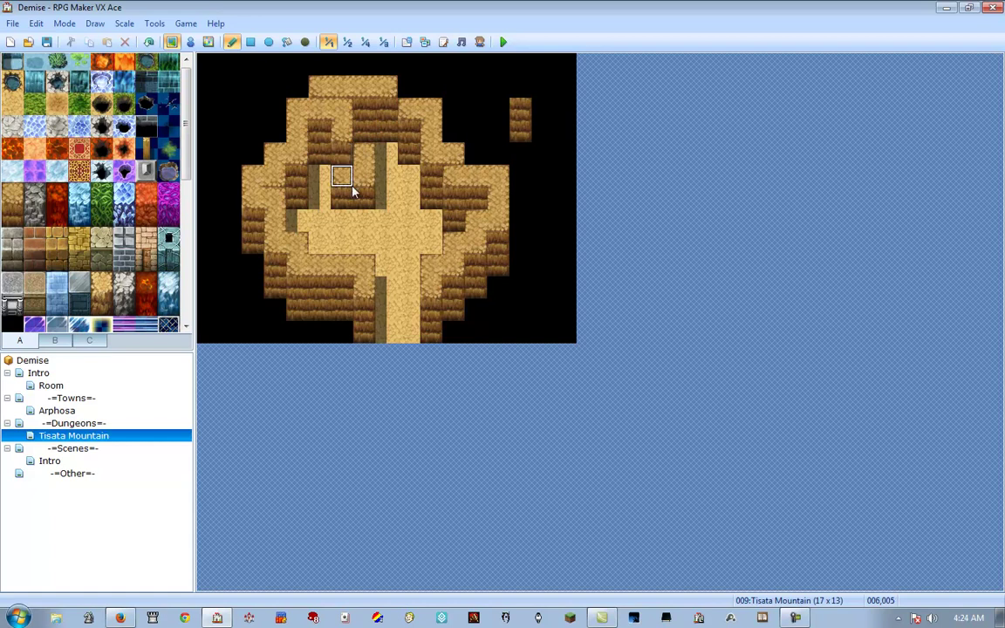
{"action": "right_click", "coordinate": [521, 152]}
{"action": "left_click_drag", "start_coordinate": [521, 152], "coordinate": [520, 109]}
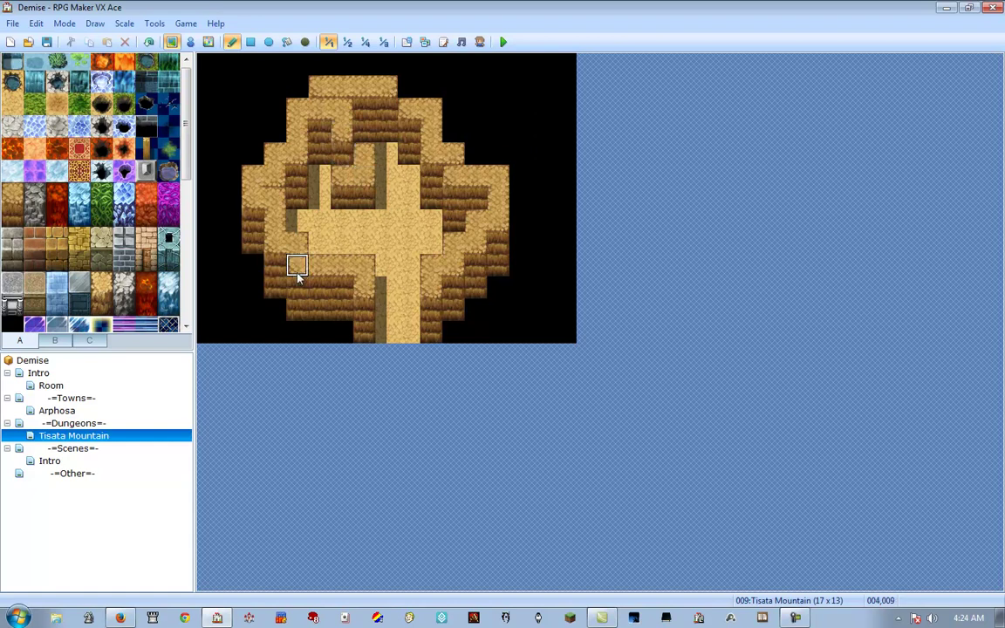
Rebuild the southwest corner with a cliff-top above a wall reaching the map's south edge, and add one cliff-top tile on the floor.
{"action": "left_click_drag", "start_coordinate": [297, 265], "coordinate": [293, 316]}
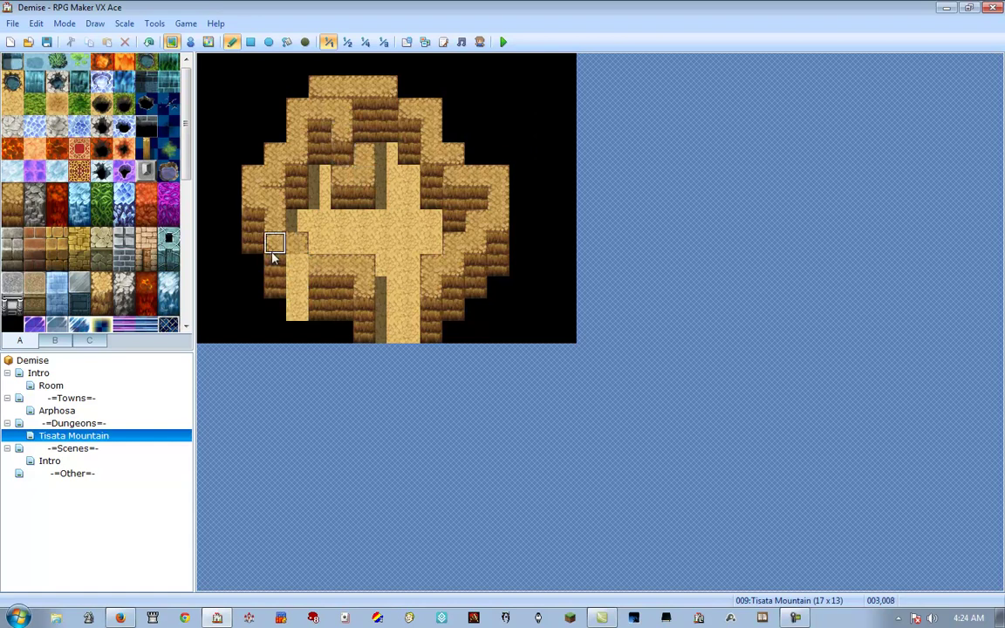
{"action": "right_click_drag", "start_coordinate": [276, 267], "coordinate": [325, 316]}
{"action": "left_click", "coordinate": [297, 271]}
{"action": "left_click", "coordinate": [297, 287]}
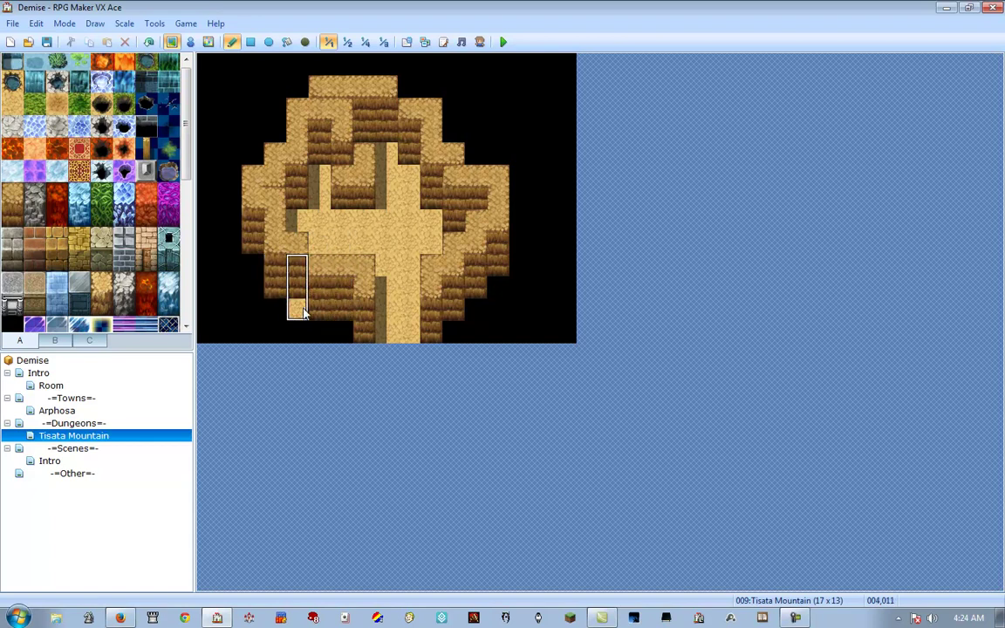
{"action": "right_click", "coordinate": [248, 311]}
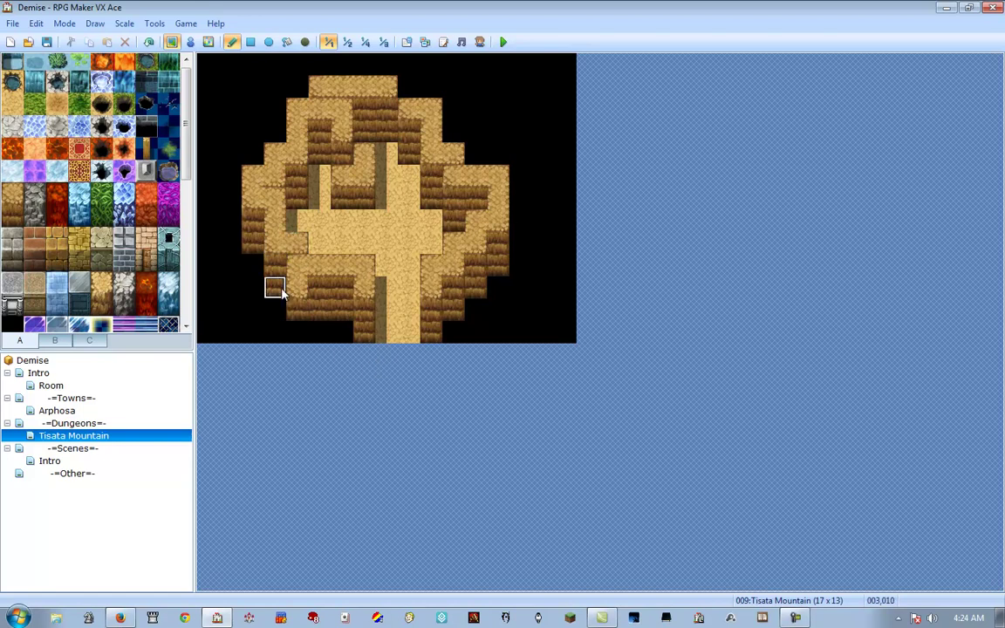
{"action": "left_click", "coordinate": [297, 331]}
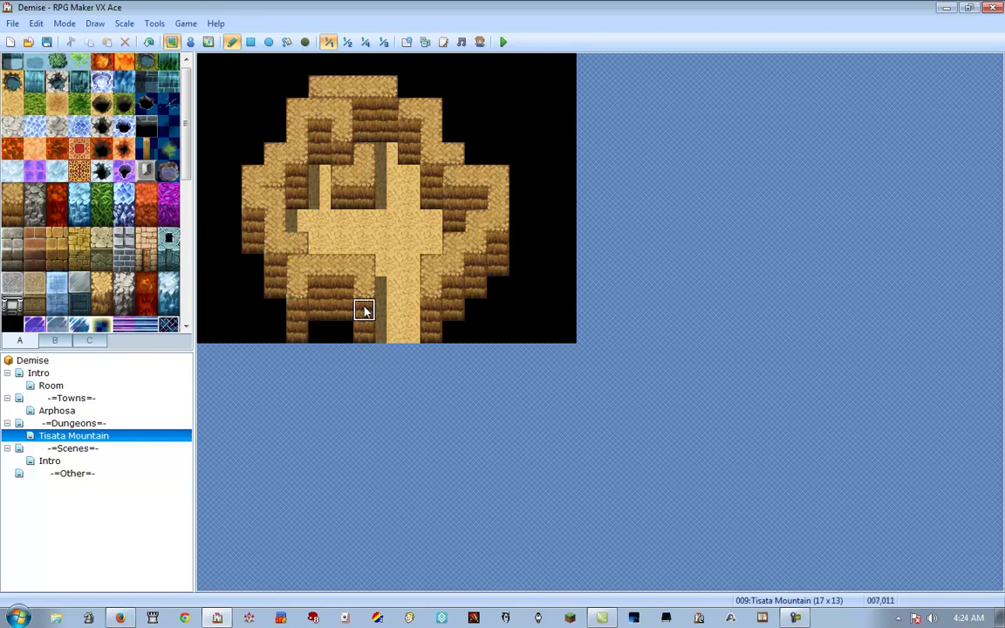
{"action": "mouse_move", "coordinate": [341, 268]}
{"action": "left_mouse_down"}
{"action": "mouse_move", "coordinate": [340, 222]}
{"action": "mouse_move", "coordinate": [357, 237]}
{"action": "mouse_move", "coordinate": [365, 227]}
{"action": "mouse_move", "coordinate": [335, 271]}
{"action": "mouse_move", "coordinate": [316, 264]}
{"action": "left_mouse_up"}
{"action": "mouse_move", "coordinate": [379, 290]}
{"action": "left_mouse_down"}
{"action": "mouse_move", "coordinate": [321, 240]}
{"action": "mouse_move", "coordinate": [337, 294]}
{"action": "mouse_move", "coordinate": [339, 245]}
{"action": "mouse_move", "coordinate": [307, 262]}
{"action": "mouse_move", "coordinate": [306, 242]}
{"action": "mouse_move", "coordinate": [307, 277]}
{"action": "mouse_move", "coordinate": [365, 199]}
{"action": "mouse_move", "coordinate": [306, 186]}
{"action": "mouse_move", "coordinate": [338, 301]}
{"action": "mouse_move", "coordinate": [365, 166]}
{"action": "left_mouse_up"}
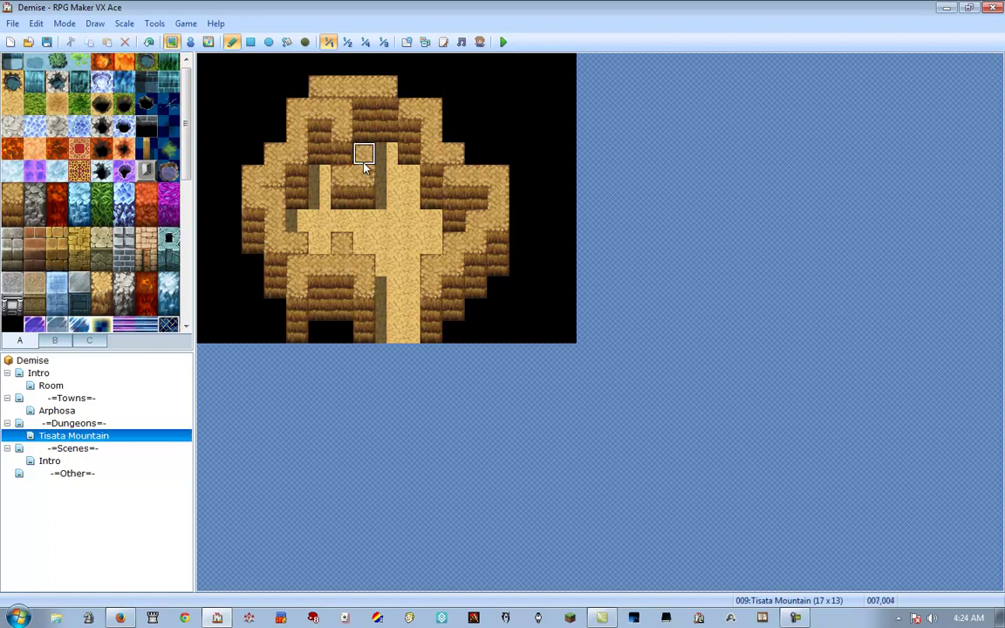
{"action": "left_click", "coordinate": [527, 157]}
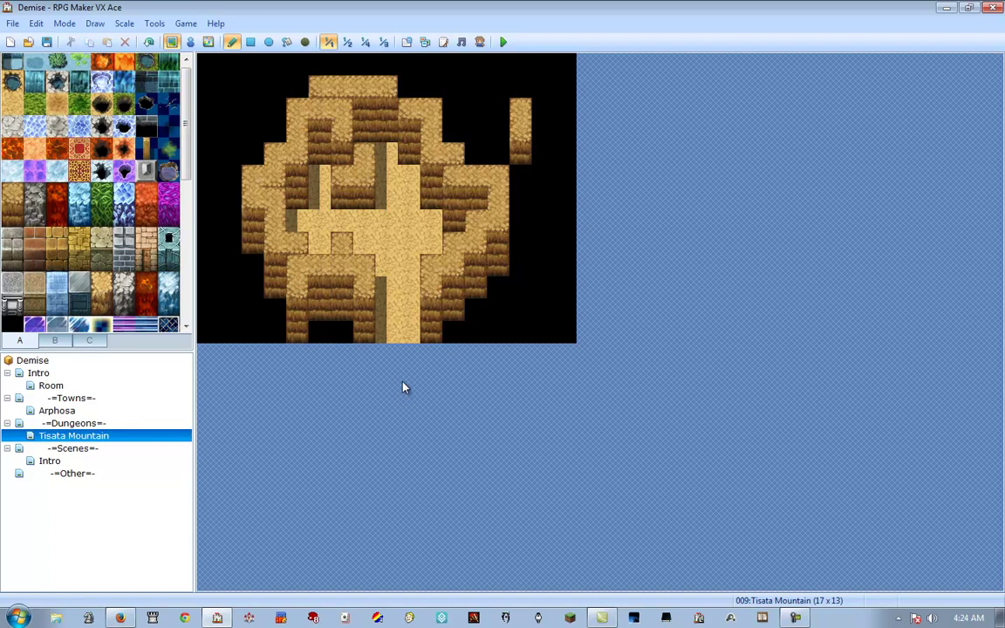
{"action": "right_click", "coordinate": [561, 176]}
{"action": "left_click_drag", "start_coordinate": [525, 155], "coordinate": [525, 109]}
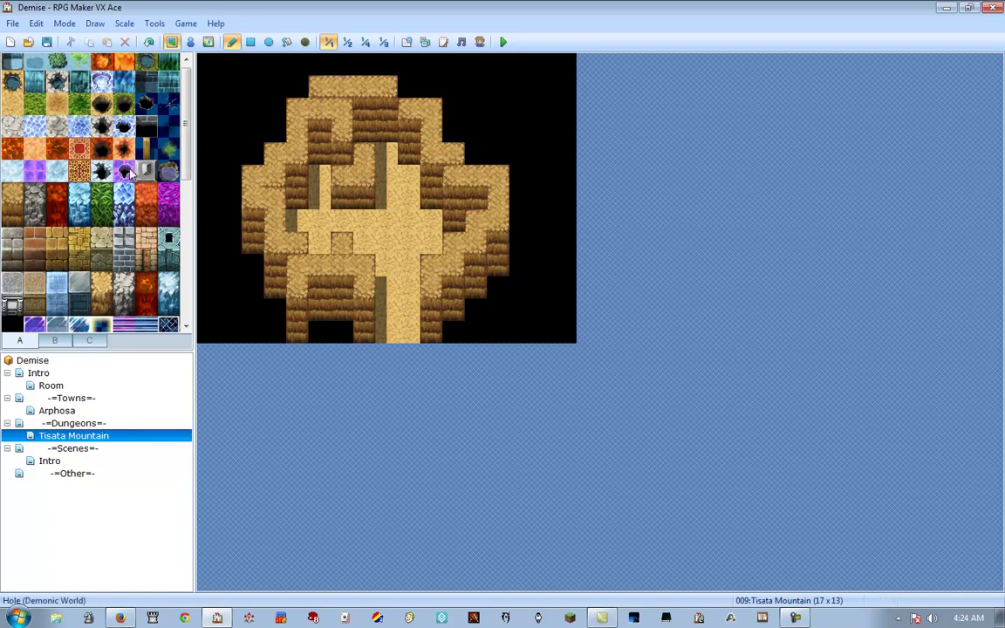
Paint a darker brown dirt patch from the northern recess down to the east side of the cave floor.
{"action": "left_click", "coordinate": [58, 194]}
{"action": "scroll", "coordinate": [81, 225], "scroll_direction": "down", "scroll_amount": 3}
{"action": "scroll", "coordinate": [81, 225], "scroll_direction": "up", "scroll_amount": 3}
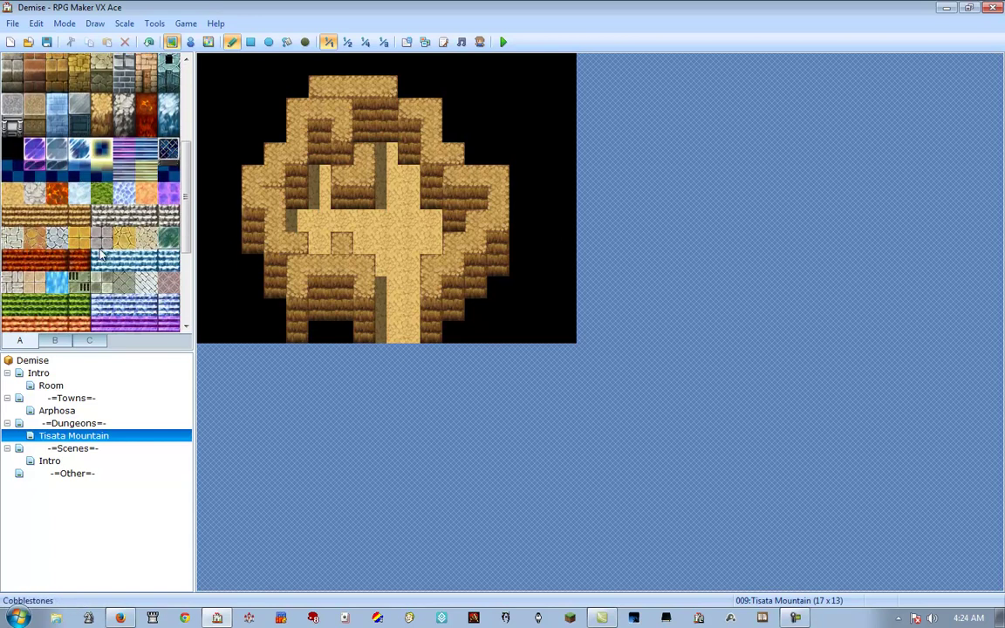
{"action": "left_click", "coordinate": [56, 109]}
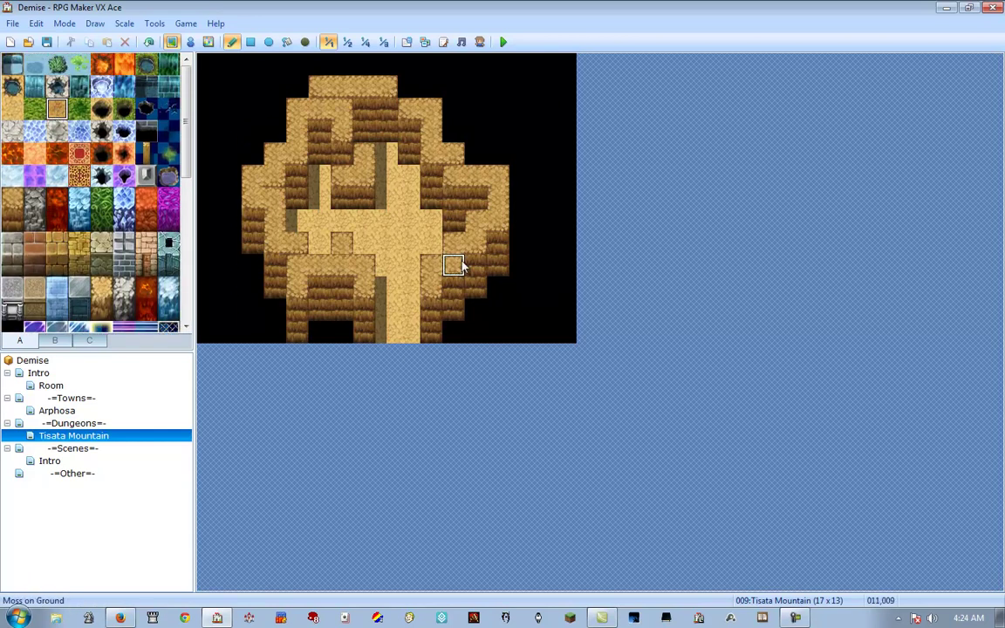
{"action": "left_click", "coordinate": [410, 182]}
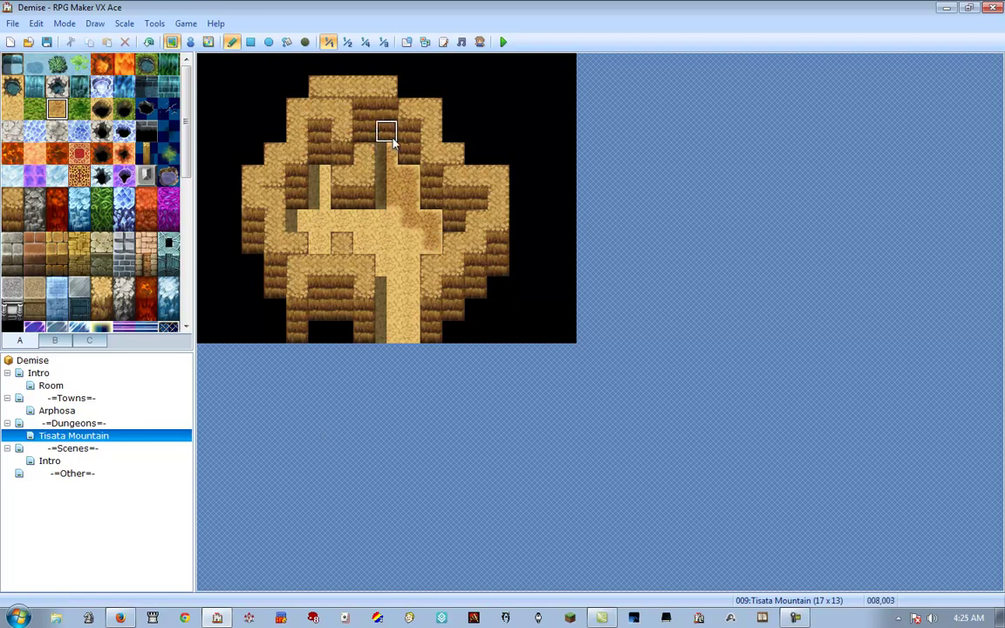
{"action": "mouse_move", "coordinate": [408, 207]}
{"action": "left_mouse_down"}
{"action": "mouse_move", "coordinate": [388, 236]}
{"action": "mouse_move", "coordinate": [392, 154]}
{"action": "left_mouse_up"}
{"action": "left_click_drag", "start_coordinate": [415, 224], "coordinate": [431, 238]}
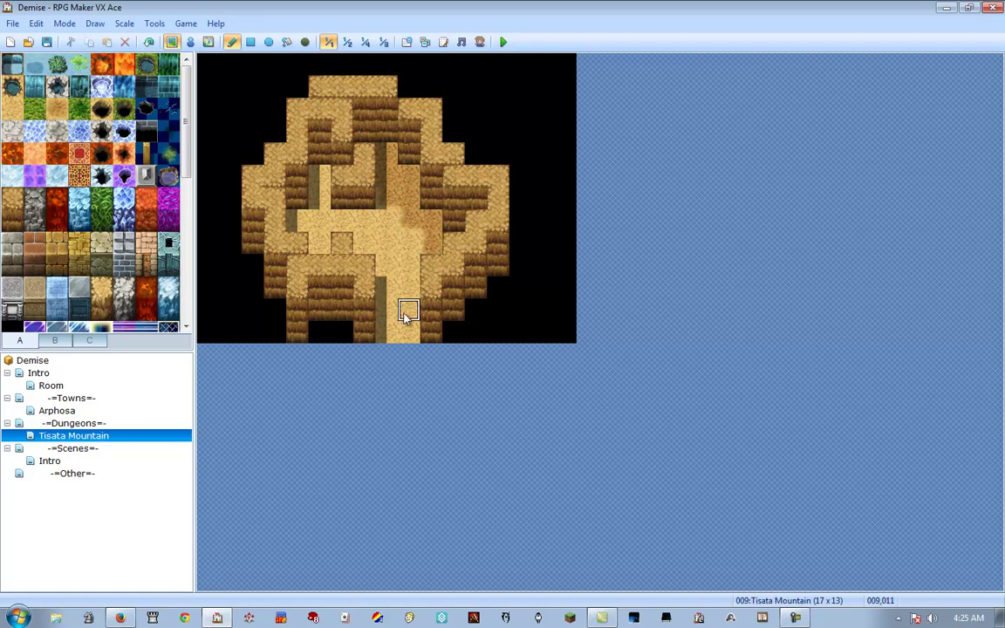
{"action": "left_click", "coordinate": [56, 107]}
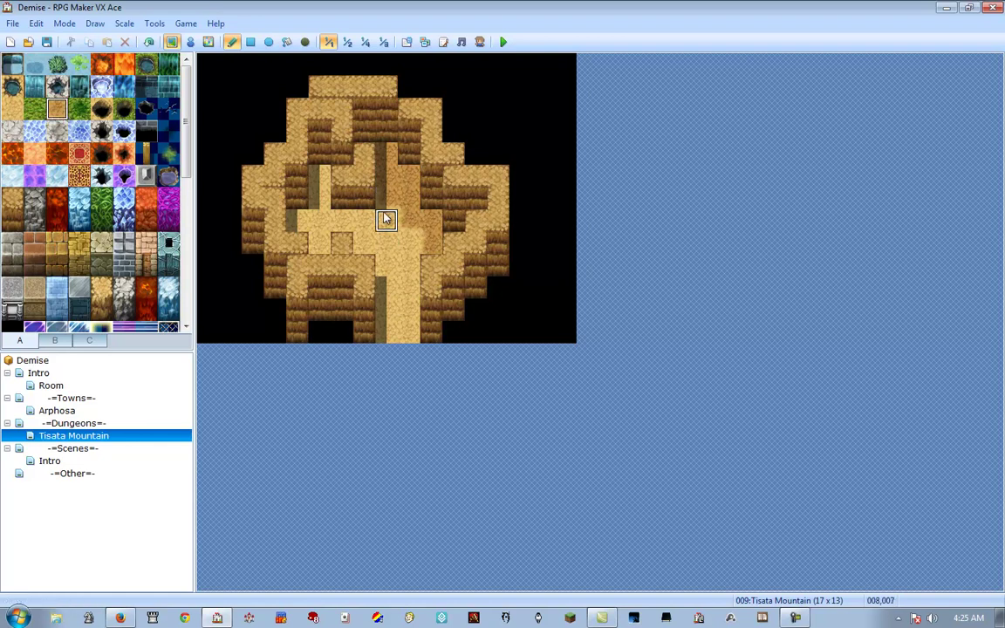
{"action": "mouse_move", "coordinate": [389, 224]}
{"action": "left_mouse_down"}
{"action": "mouse_move", "coordinate": [363, 220]}
{"action": "mouse_move", "coordinate": [389, 247]}
{"action": "mouse_move", "coordinate": [404, 247]}
{"action": "mouse_move", "coordinate": [386, 224]}
{"action": "mouse_move", "coordinate": [406, 297]}
{"action": "left_mouse_up"}
{"action": "mouse_move", "coordinate": [387, 218]}
{"action": "left_mouse_down"}
{"action": "mouse_move", "coordinate": [403, 220]}
{"action": "mouse_move", "coordinate": [406, 274]}
{"action": "left_mouse_up"}
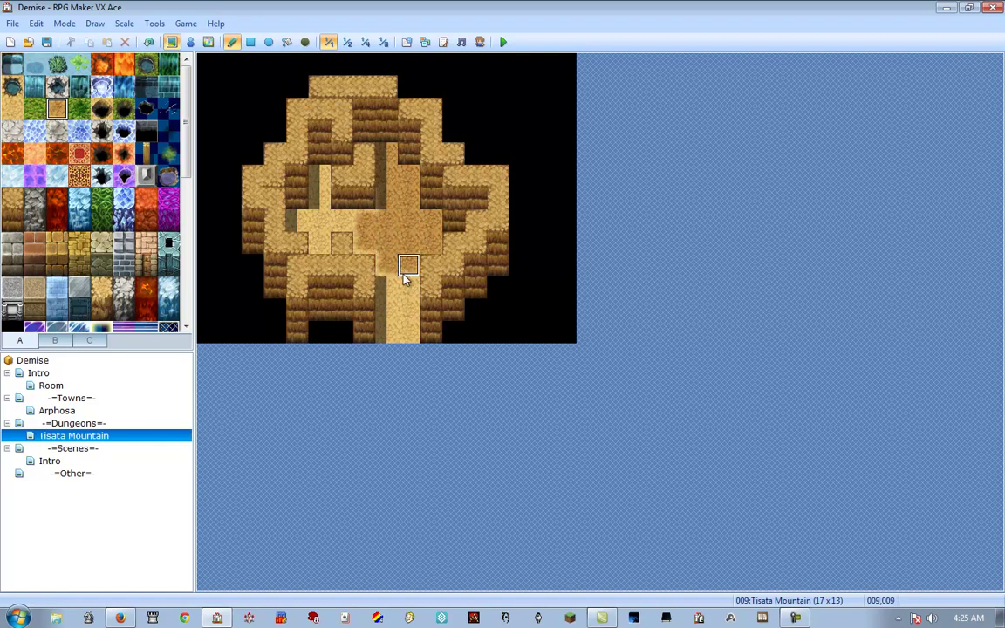
{"action": "key", "text": "ctrl+z"}
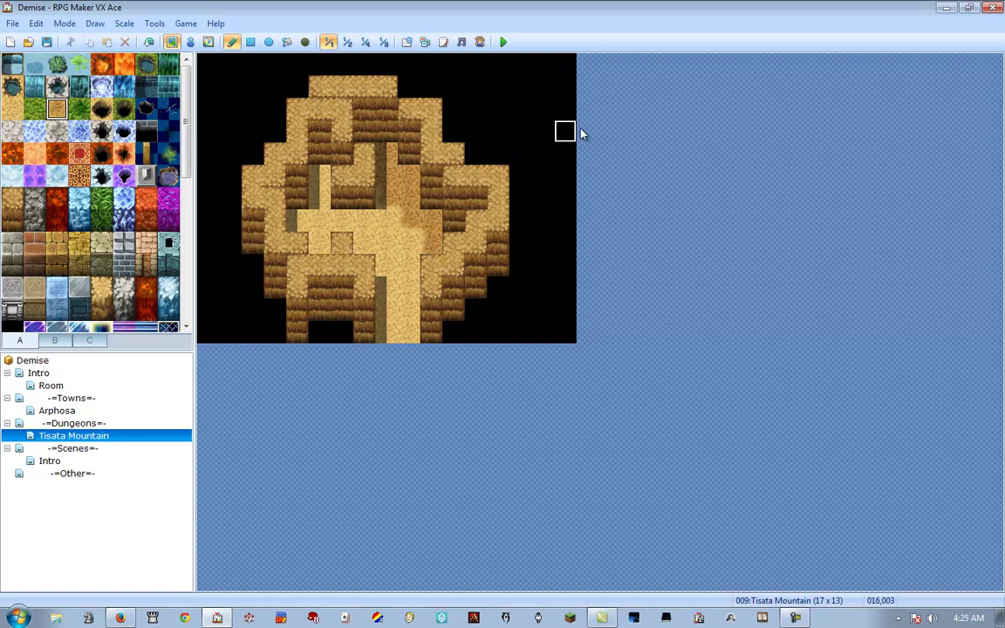
Paint a 3 by 3 sample of darker dirt in the black northeast area and place separate bordered dirt tiles at the floor's centre.
{"action": "mouse_move", "coordinate": [495, 100]}
{"action": "left_mouse_down"}
{"action": "mouse_move", "coordinate": [497, 112]}
{"action": "mouse_move", "coordinate": [522, 94]}
{"action": "mouse_move", "coordinate": [538, 105]}
{"action": "mouse_move", "coordinate": [538, 130]}
{"action": "mouse_move", "coordinate": [541, 91]}
{"action": "left_mouse_up"}
{"action": "left_click", "coordinate": [390, 218]}
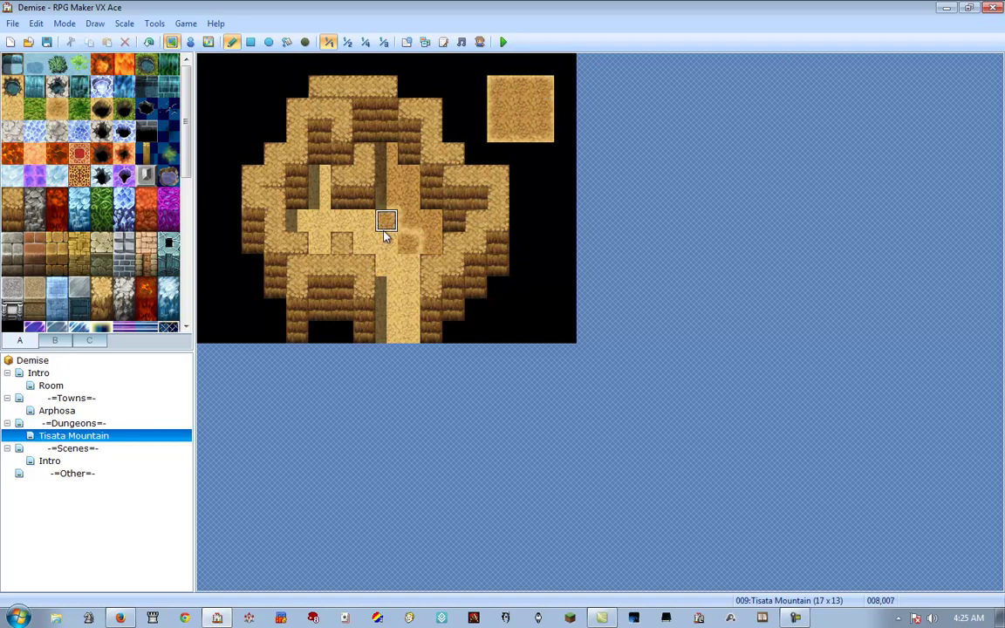
{"action": "key", "text": "ctrl+z"}
{"action": "key", "text": "ctrl+z"}
{"action": "left_click", "coordinate": [386, 223]}
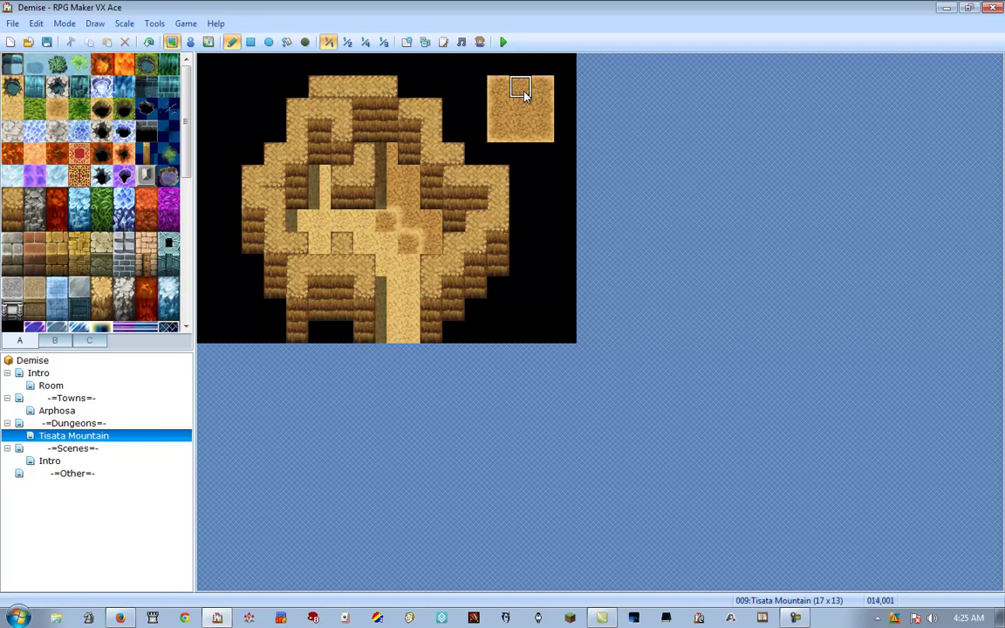
Cover the western floor and the southern corridor with darker dirt, keeping the light seam at the centre and a light patch at the entrance.
{"action": "mouse_move", "coordinate": [401, 181]}
{"action": "left_mouse_down"}
{"action": "mouse_move", "coordinate": [369, 224]}
{"action": "mouse_move", "coordinate": [354, 220]}
{"action": "mouse_move", "coordinate": [368, 192]}
{"action": "mouse_move", "coordinate": [364, 200]}
{"action": "left_mouse_up"}
{"action": "mouse_move", "coordinate": [387, 243]}
{"action": "left_mouse_down"}
{"action": "mouse_move", "coordinate": [406, 271]}
{"action": "mouse_move", "coordinate": [381, 337]}
{"action": "mouse_move", "coordinate": [408, 266]}
{"action": "mouse_move", "coordinate": [399, 318]}
{"action": "left_mouse_up"}
{"action": "mouse_move", "coordinate": [375, 255]}
{"action": "left_mouse_down"}
{"action": "mouse_move", "coordinate": [386, 241]}
{"action": "mouse_move", "coordinate": [404, 263]}
{"action": "left_mouse_up"}
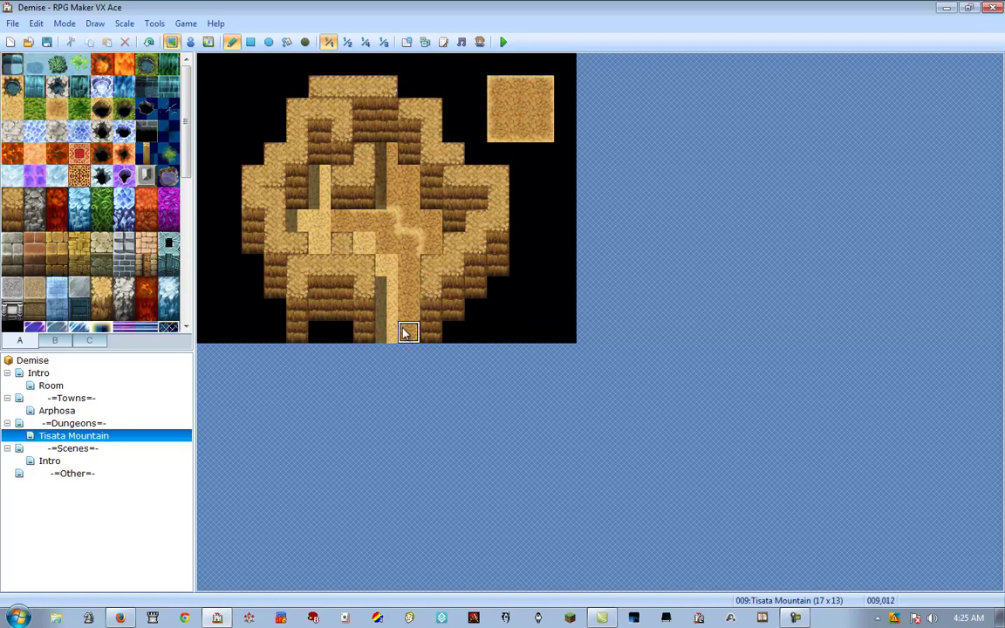
{"action": "mouse_move", "coordinate": [386, 309]}
{"action": "left_mouse_down"}
{"action": "mouse_move", "coordinate": [392, 264]}
{"action": "mouse_move", "coordinate": [365, 244]}
{"action": "mouse_move", "coordinate": [319, 236]}
{"action": "mouse_move", "coordinate": [316, 223]}
{"action": "mouse_move", "coordinate": [341, 223]}
{"action": "mouse_move", "coordinate": [319, 204]}
{"action": "mouse_move", "coordinate": [340, 203]}
{"action": "left_mouse_up"}
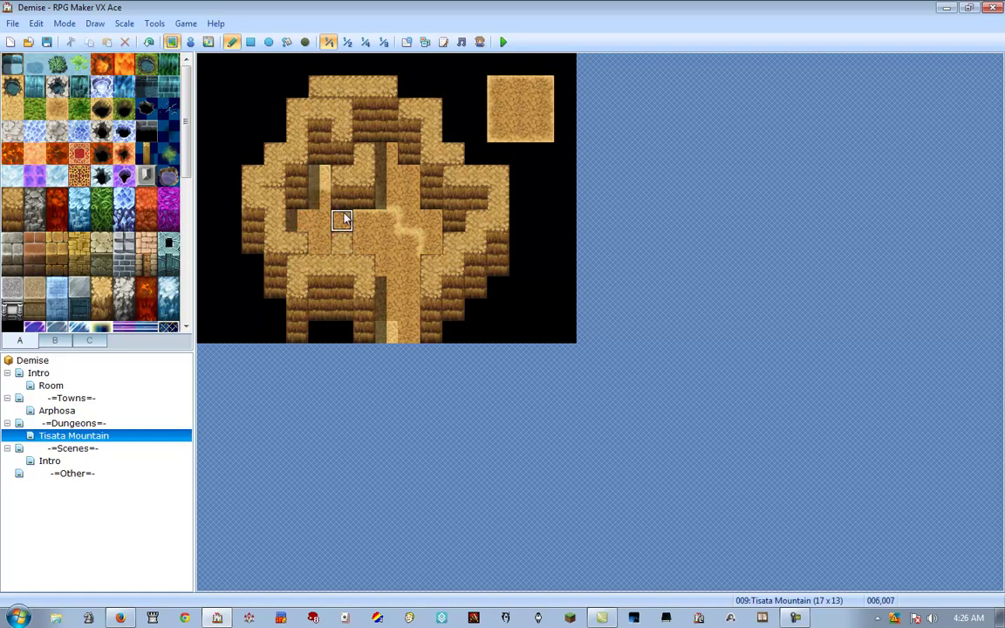
{"action": "left_click", "coordinate": [321, 122]}
{"action": "left_click", "coordinate": [389, 333]}
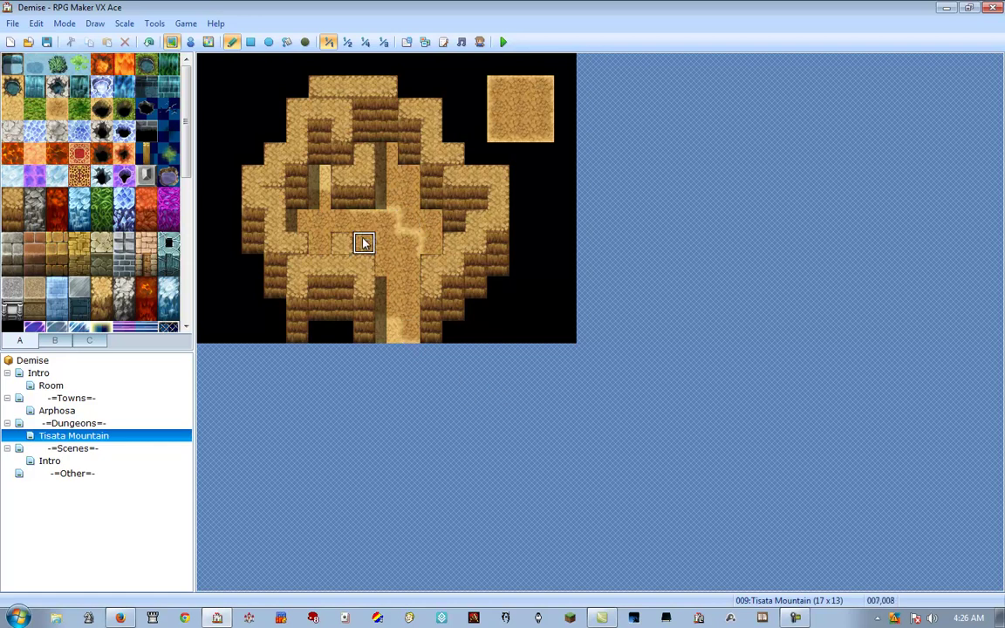
Erase the dirt sample from the black northeast area and place a dark cave entrance on the northern wall above the floor recess.
{"action": "mouse_move", "coordinate": [541, 150]}
{"action": "left_mouse_down"}
{"action": "mouse_move", "coordinate": [500, 91]}
{"action": "mouse_move", "coordinate": [511, 105]}
{"action": "left_mouse_up"}
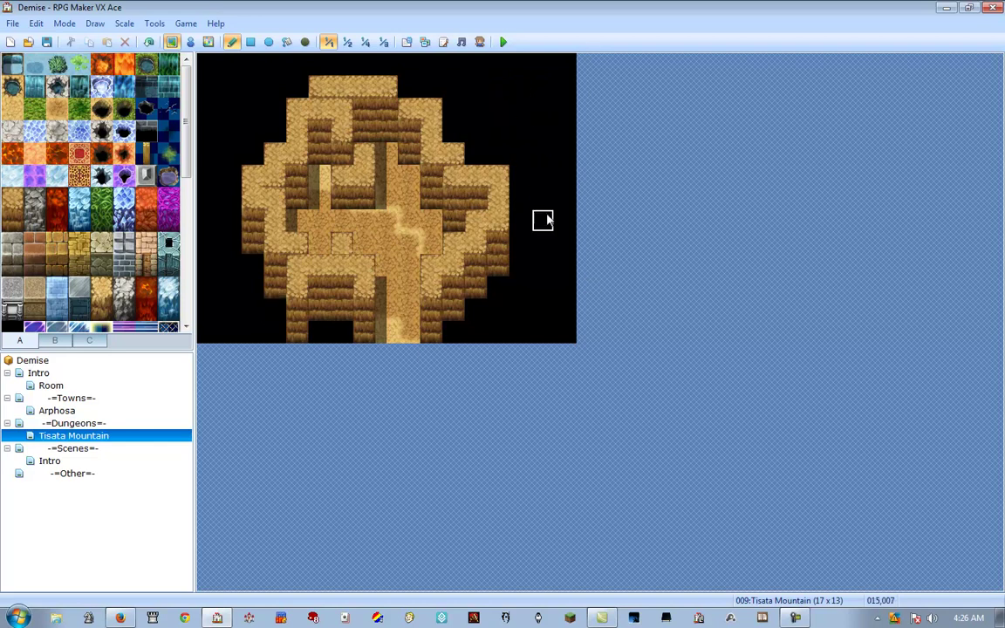
{"action": "left_click", "coordinate": [54, 340]}
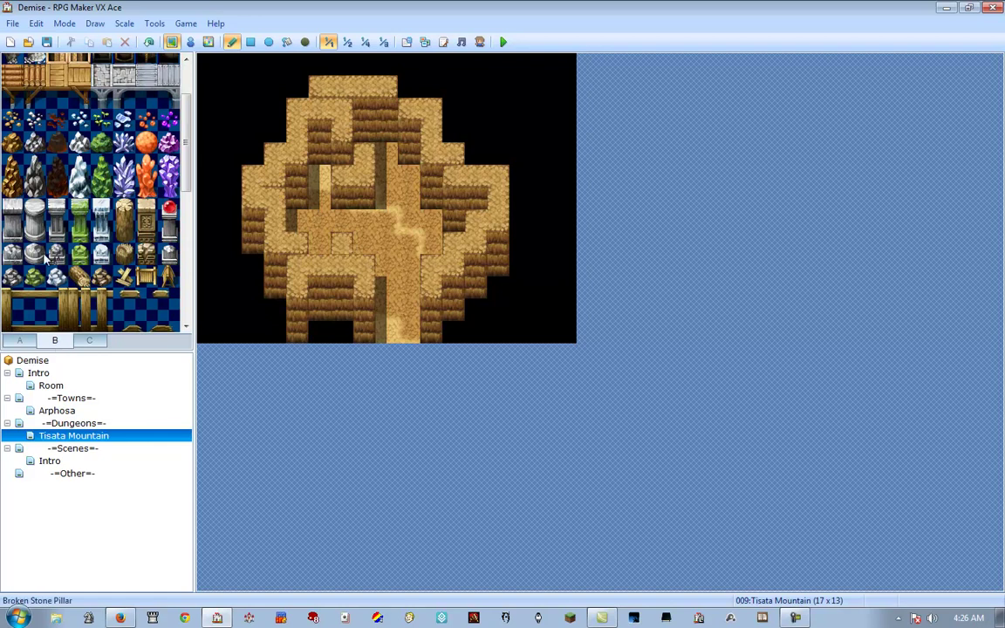
{"action": "scroll", "coordinate": [48, 252], "scroll_direction": "up", "scroll_amount": 3}
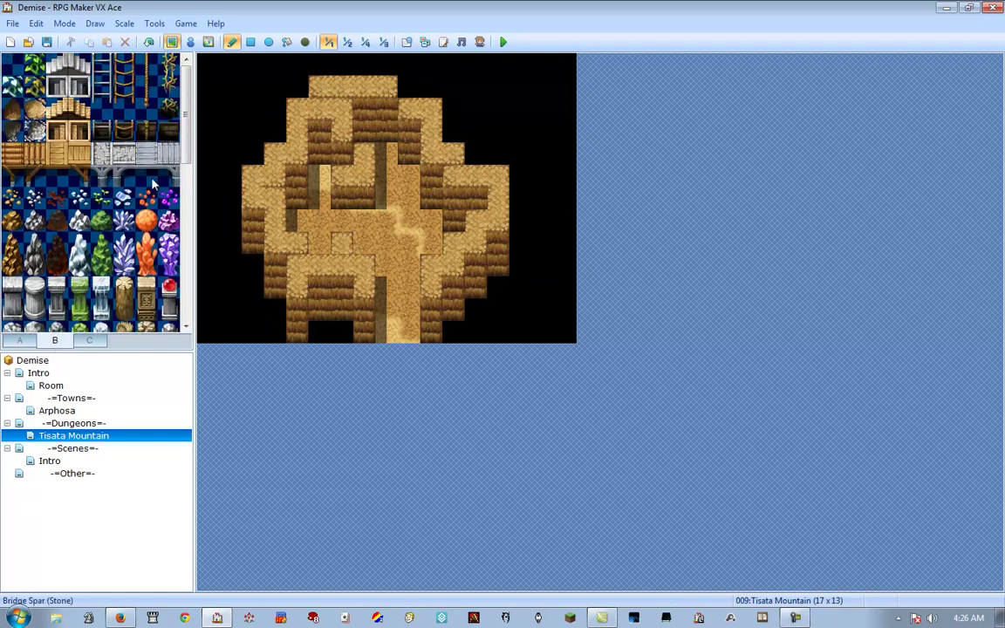
{"action": "left_click", "coordinate": [12, 108]}
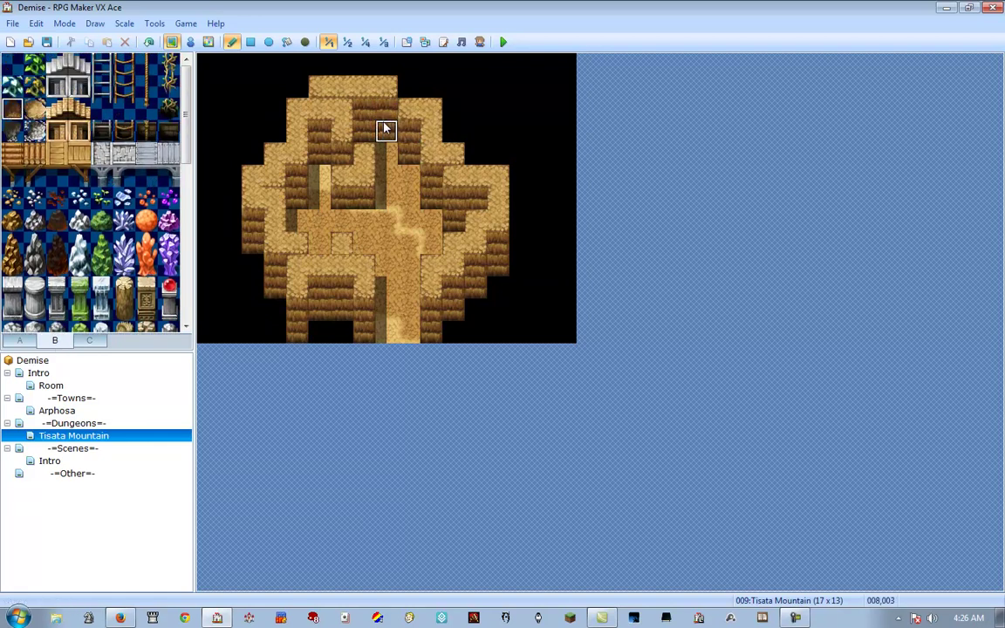
Hang brown wall vines on the wall above the northwest alcove and on the eastern wall beside the floor.
{"action": "scroll", "coordinate": [131, 196], "scroll_direction": "down", "scroll_amount": 5}
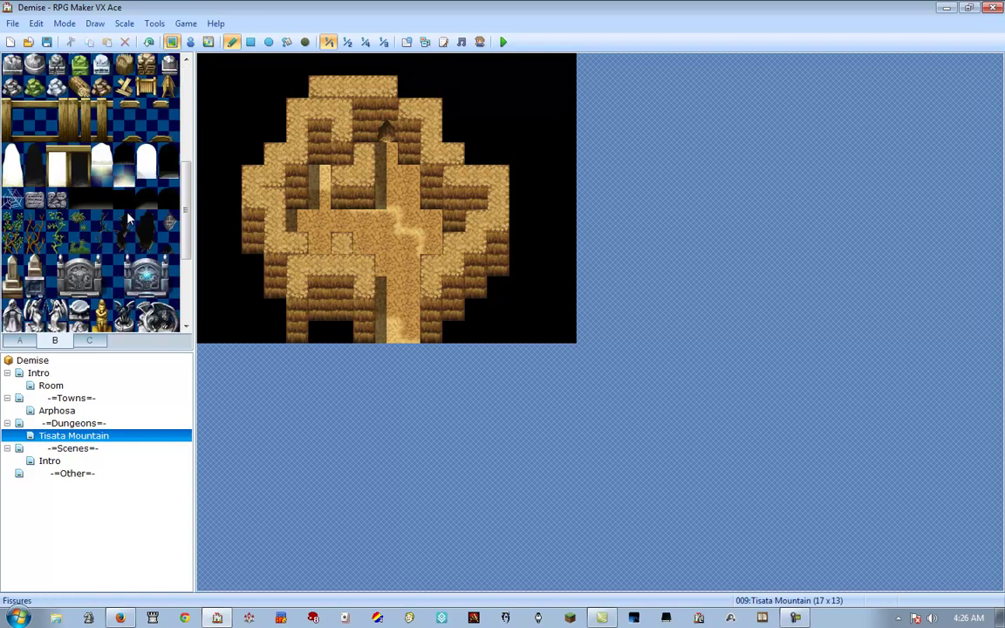
{"action": "scroll", "coordinate": [135, 204], "scroll_direction": "down", "scroll_amount": 5}
{"action": "left_click", "coordinate": [35, 110]}
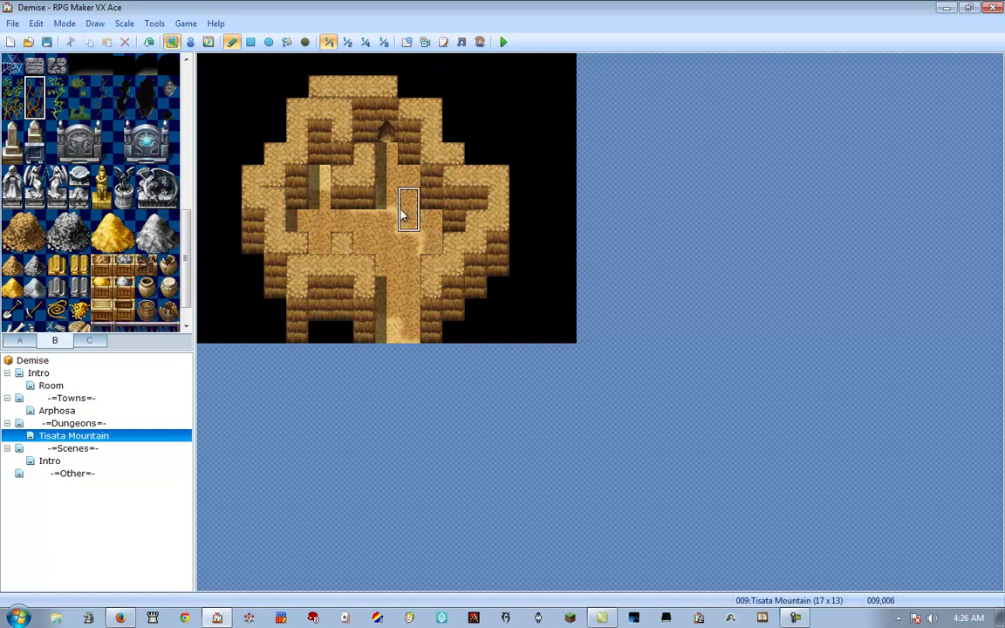
{"action": "left_click", "coordinate": [323, 157]}
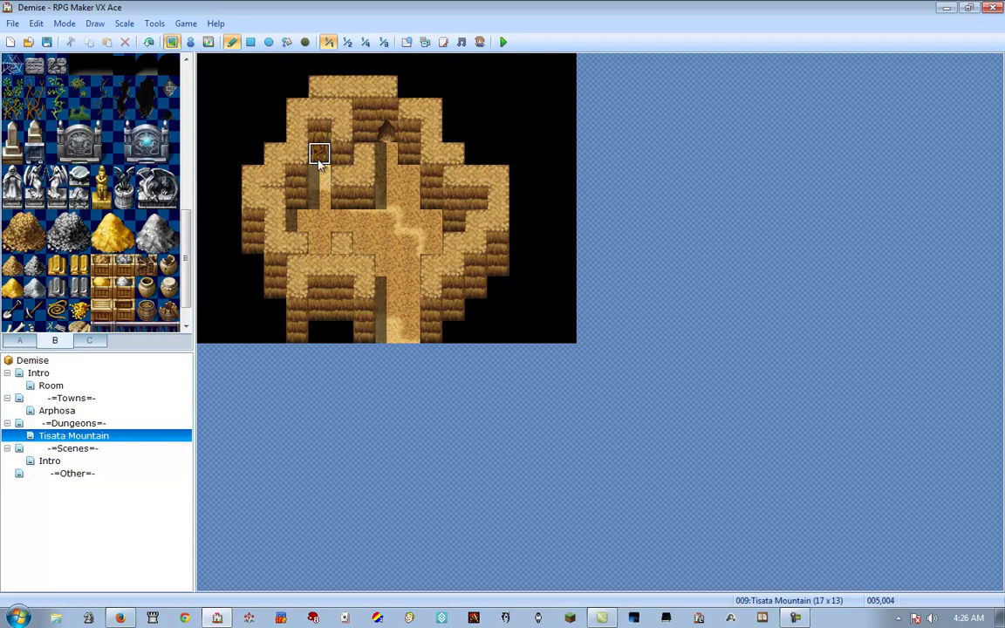
{"action": "left_click", "coordinate": [432, 186]}
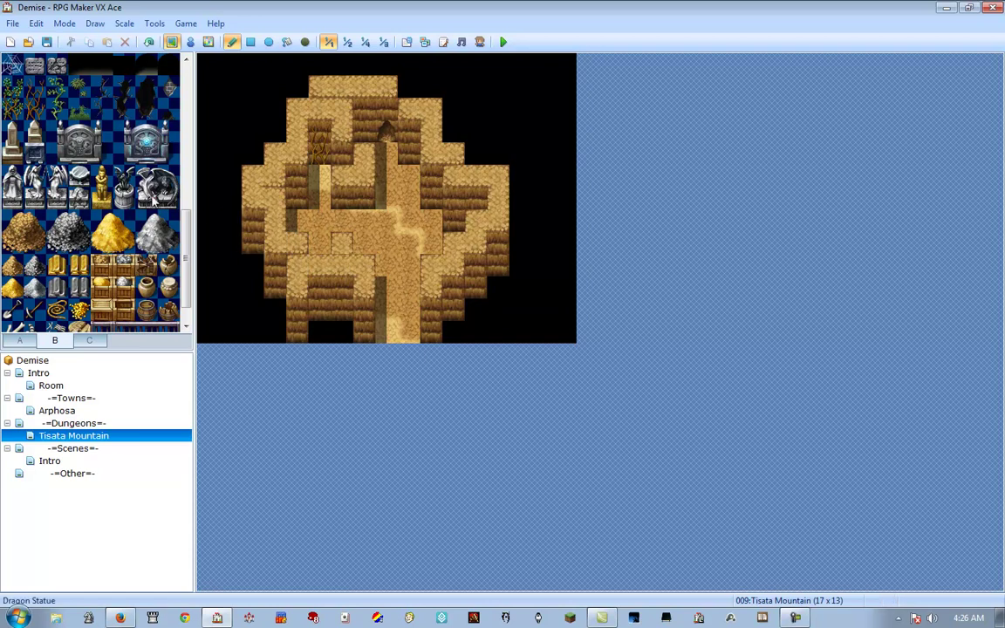
{"action": "scroll", "coordinate": [64, 151], "scroll_direction": "up", "scroll_amount": 3}
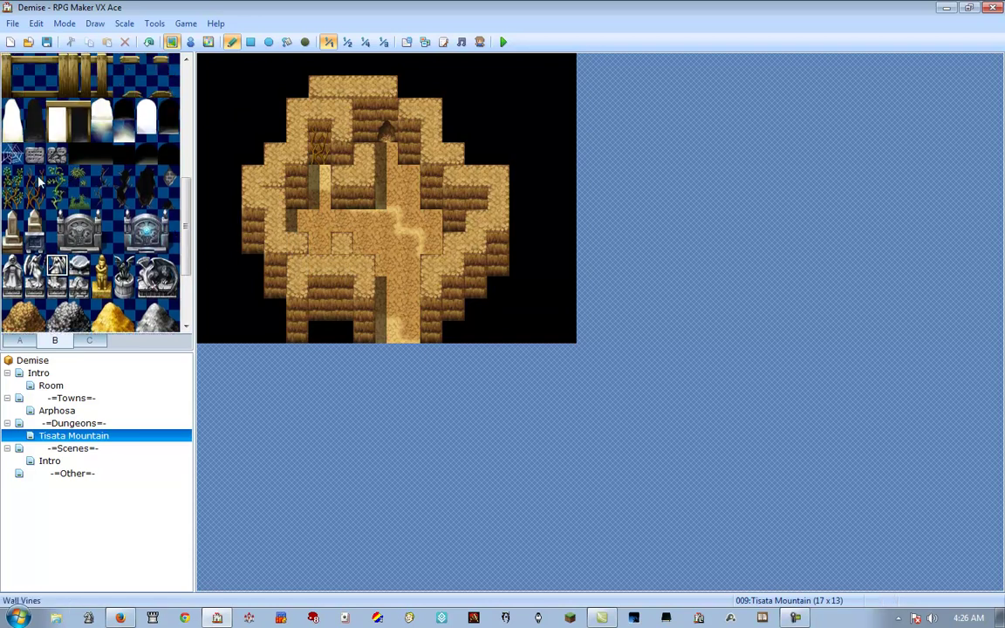
{"action": "left_click", "coordinate": [457, 212]}
Add cobwebs to the west and east walls, and fissures to the southwest and southeast walls.
{"action": "left_click", "coordinate": [19, 159]}
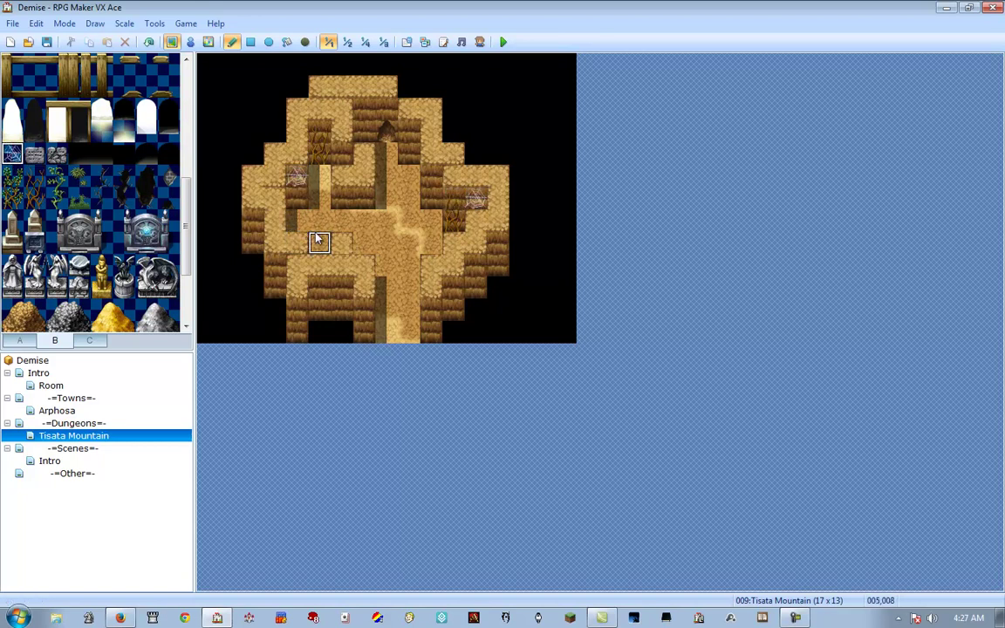
{"action": "left_click", "coordinate": [103, 178]}
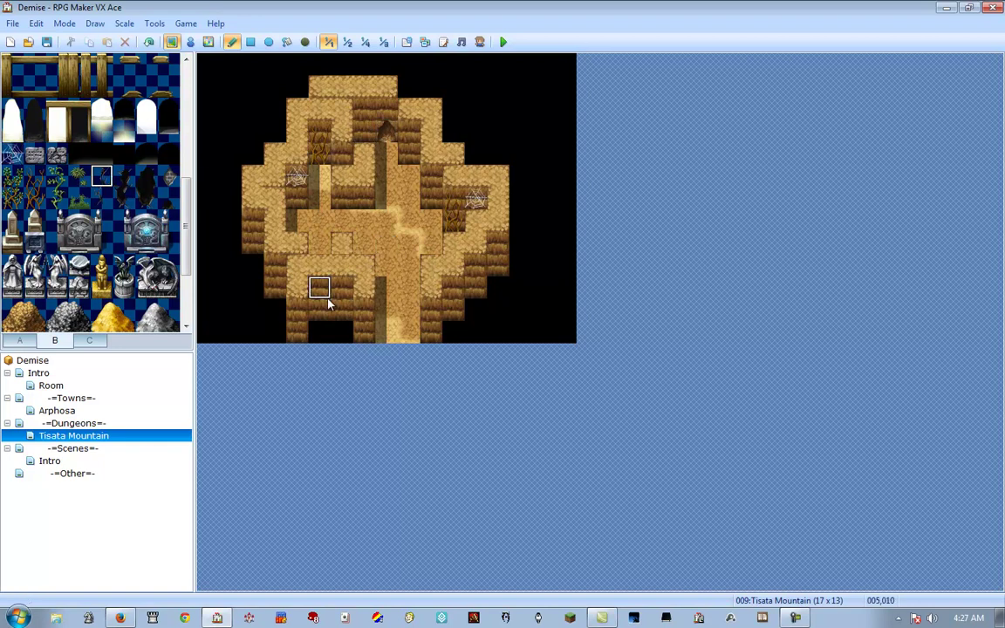
{"action": "left_click", "coordinate": [102, 198]}
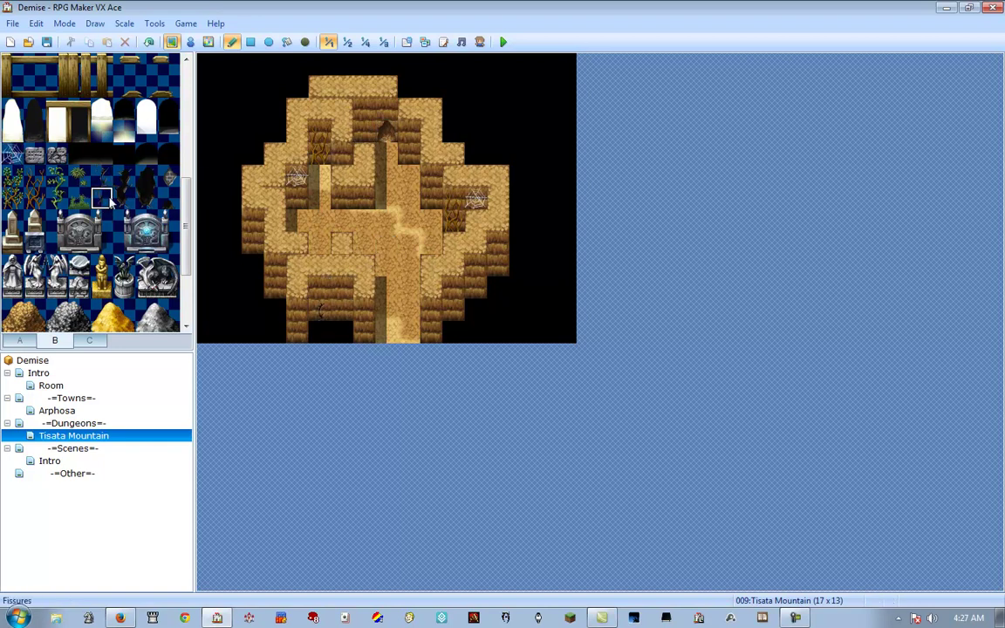
{"action": "left_click", "coordinate": [451, 287]}
Place a small pile of dirt directly in front of the northern cave entrance.
{"action": "left_click", "coordinate": [79, 266]}
{"action": "scroll", "coordinate": [81, 270], "scroll_direction": "down", "scroll_amount": 3}
{"action": "left_click", "coordinate": [12, 266]}
{"action": "left_click", "coordinate": [387, 154]}
{"action": "left_click", "coordinate": [293, 222]}
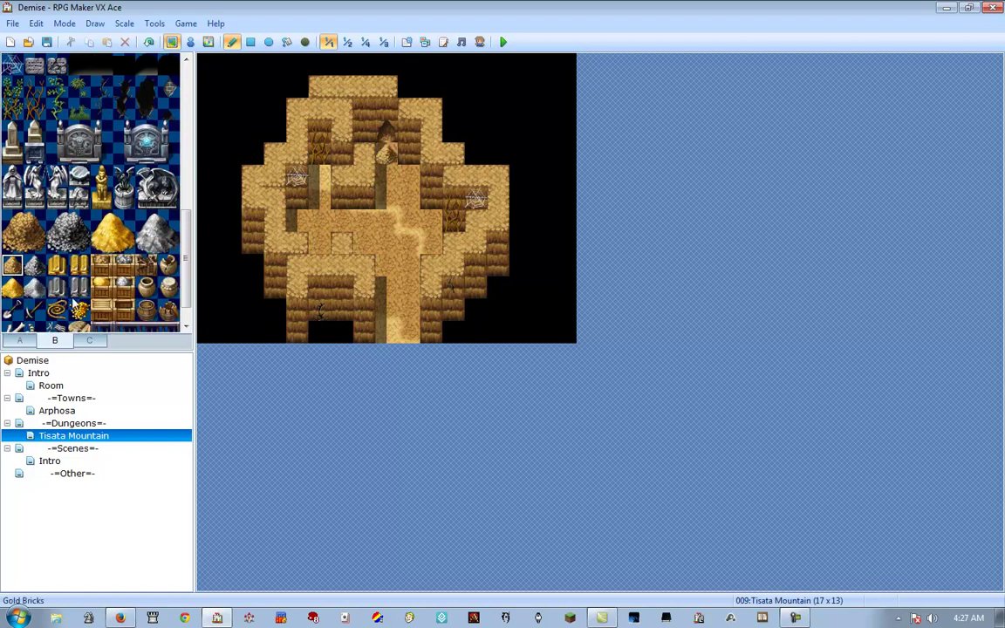
Place a skeleton in the northwest alcove and scattered bones at the western edge of the cave floor.
{"action": "scroll", "coordinate": [77, 297], "scroll_direction": "down", "scroll_amount": 1}
{"action": "left_click", "coordinate": [79, 255]}
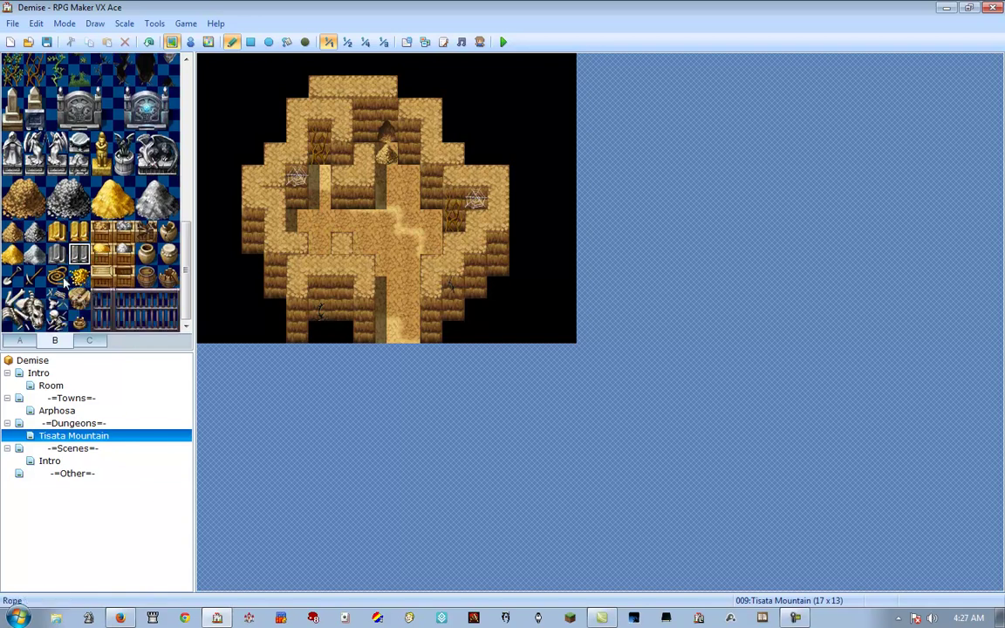
{"action": "left_click", "coordinate": [57, 301]}
{"action": "left_click", "coordinate": [319, 198]}
{"action": "left_click", "coordinate": [35, 277]}
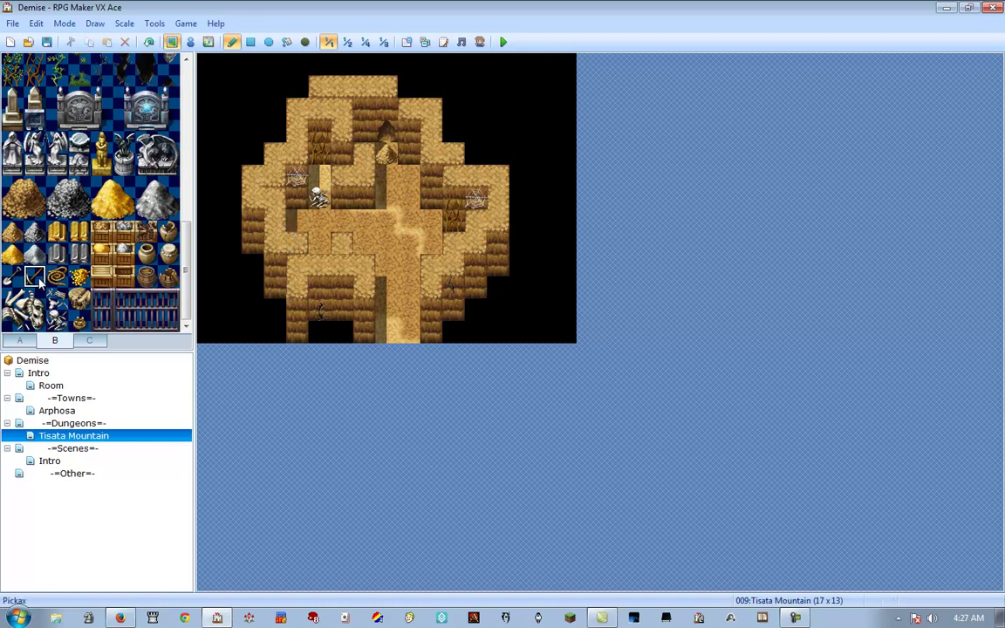
{"action": "left_click", "coordinate": [54, 302]}
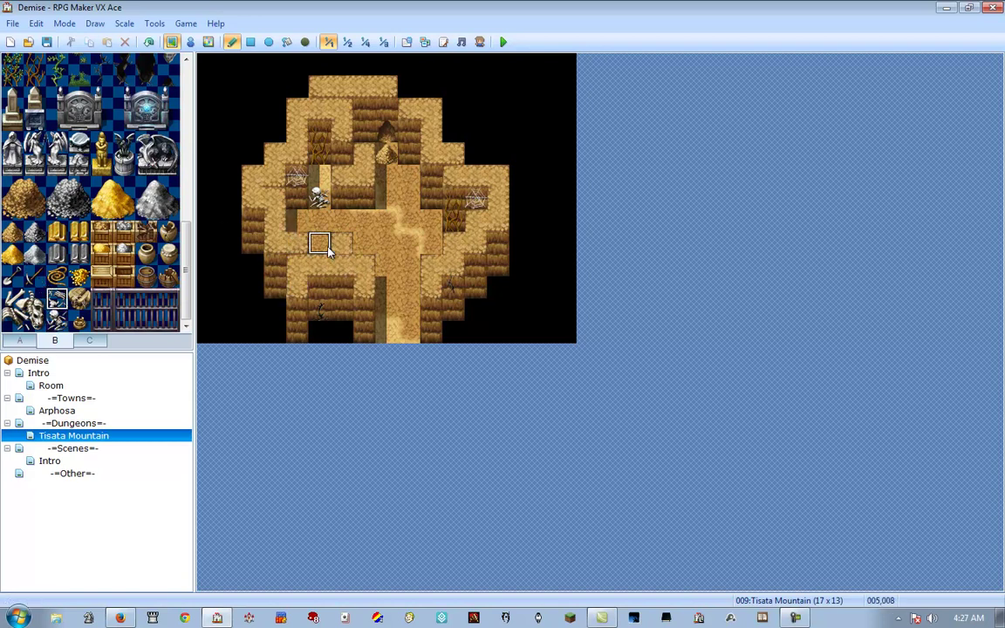
{"action": "left_click", "coordinate": [296, 222]}
Place a light sandy hole on the floor at the east side of the southern corridor's upper end.
{"action": "left_click", "coordinate": [102, 216]}
{"action": "scroll", "coordinate": [102, 217], "scroll_direction": "up", "scroll_amount": 2}
{"action": "scroll", "coordinate": [100, 231], "scroll_direction": "up", "scroll_amount": 4}
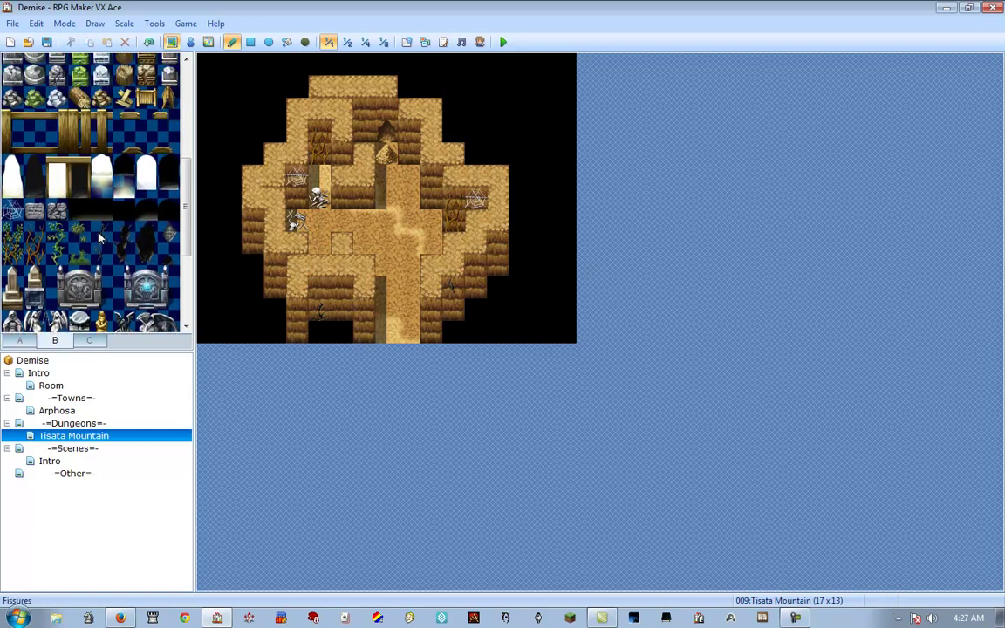
{"action": "scroll", "coordinate": [99, 237], "scroll_direction": "up", "scroll_amount": 3}
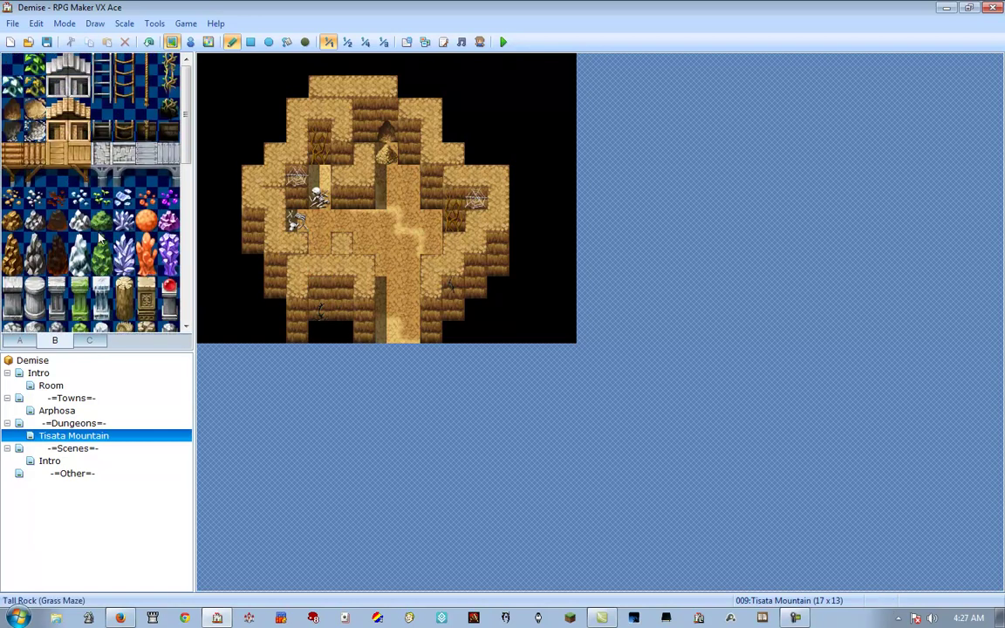
{"action": "left_click", "coordinate": [34, 108]}
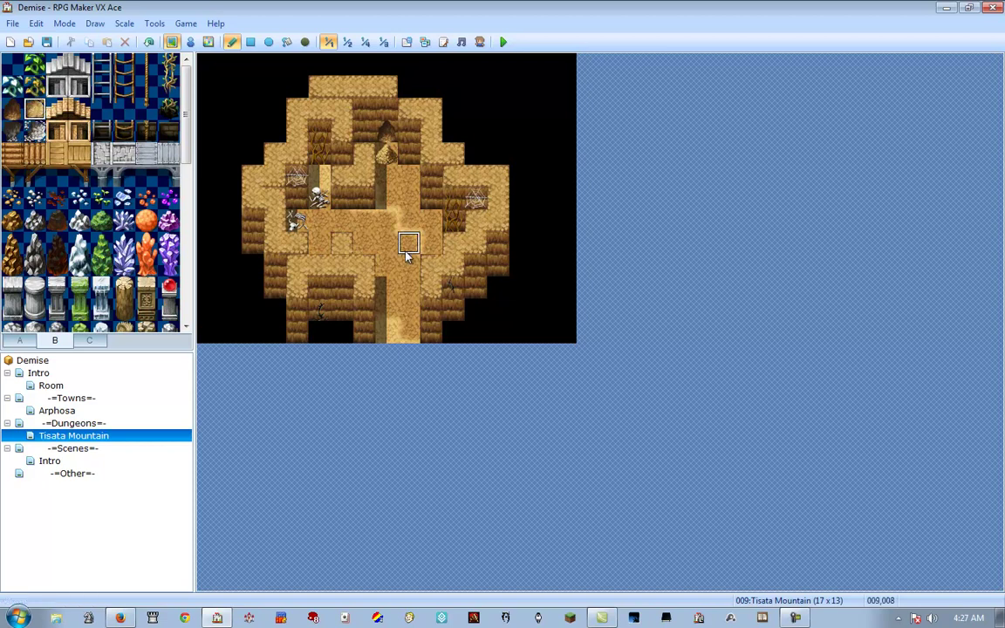
{"action": "left_click", "coordinate": [412, 263]}
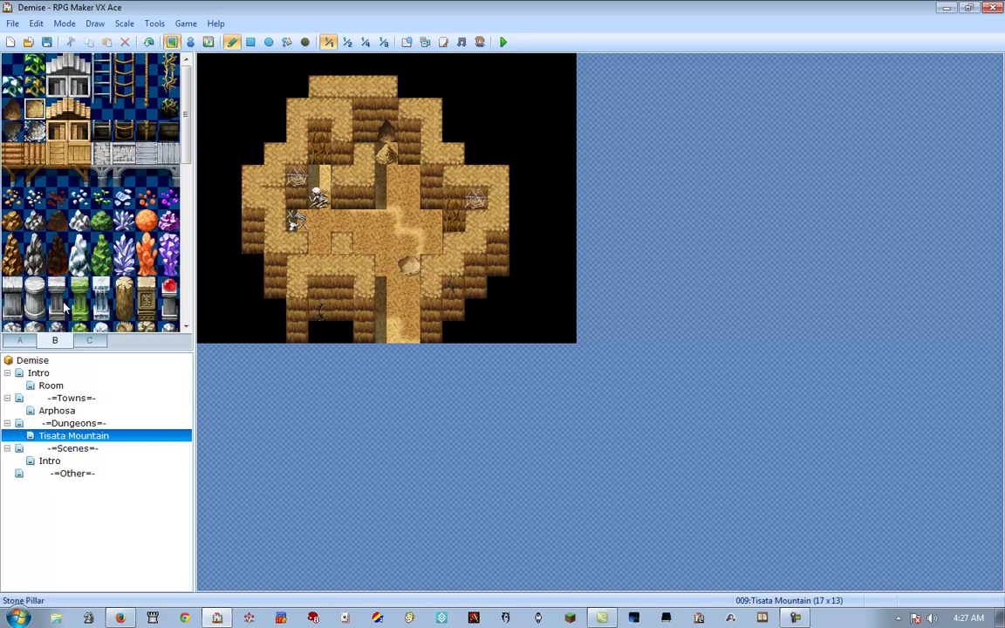
Look through the decoration and ground tilesets for further tiles that suit the cave.
{"action": "left_click", "coordinate": [89, 341]}
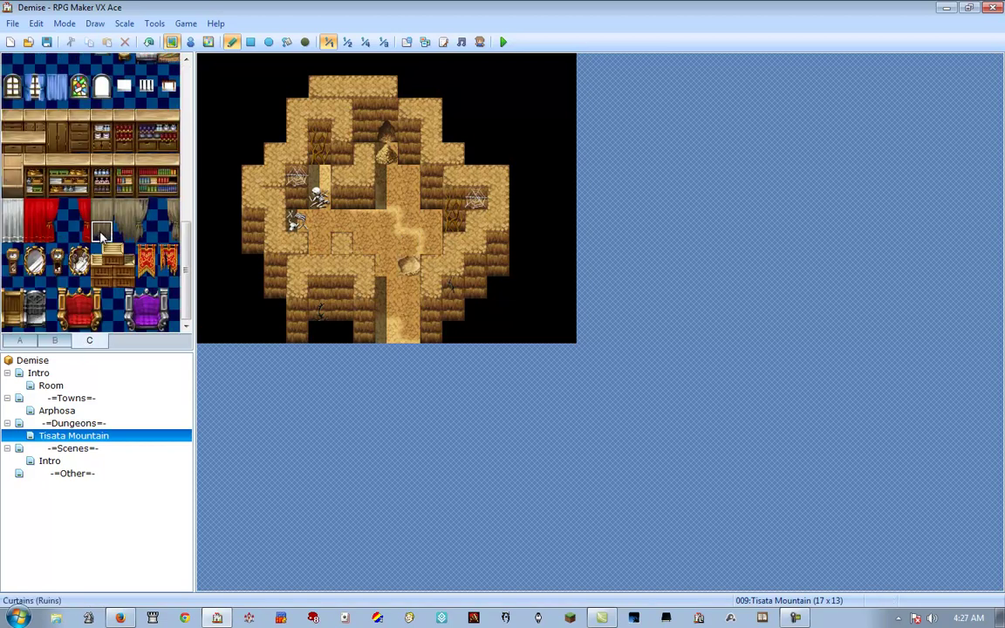
{"action": "scroll", "coordinate": [103, 235], "scroll_direction": "up", "scroll_amount": 10}
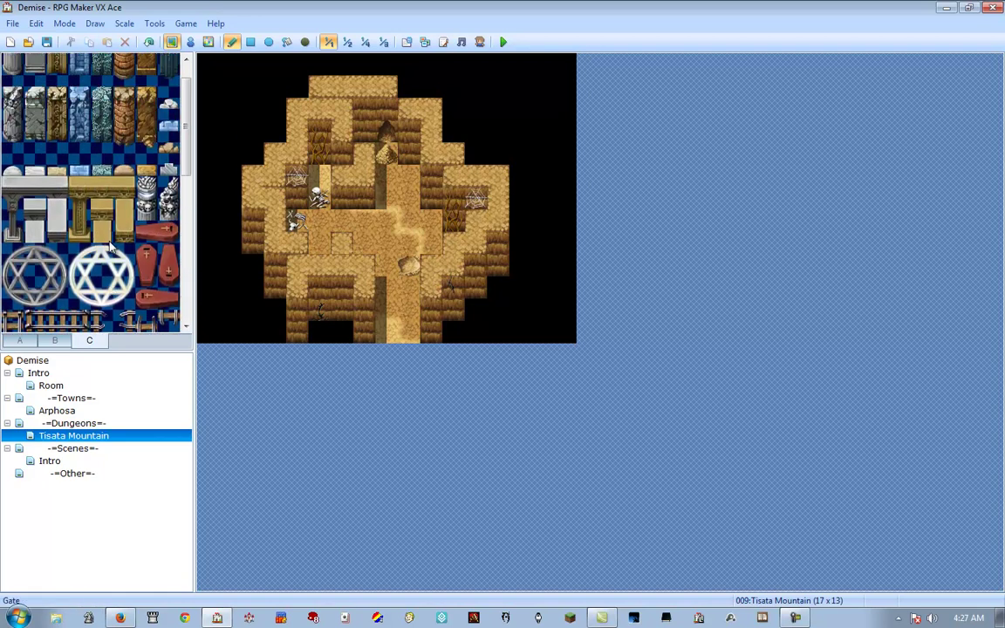
{"action": "scroll", "coordinate": [112, 248], "scroll_direction": "down", "scroll_amount": 5}
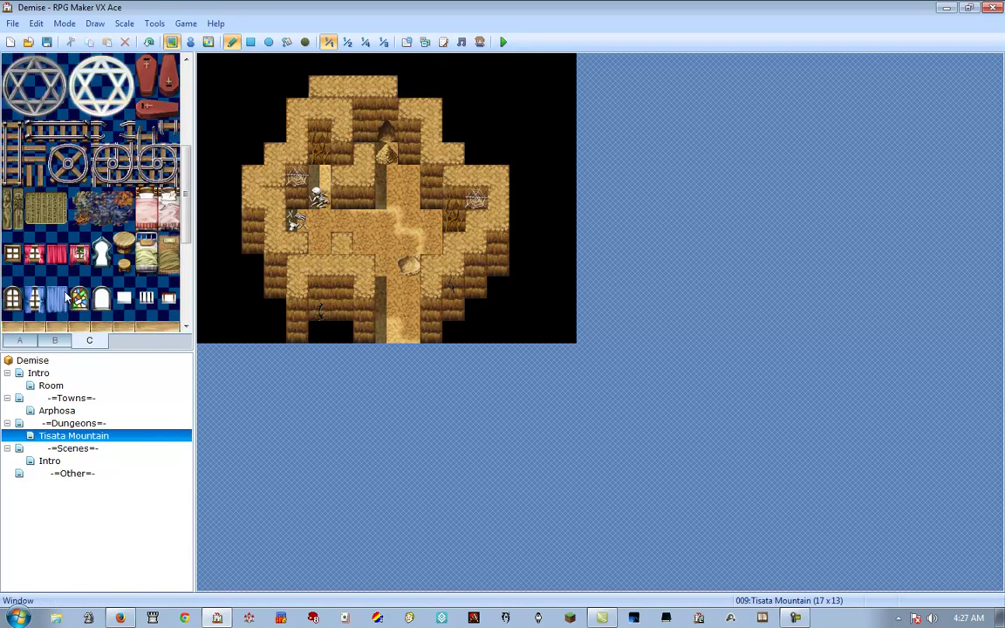
{"action": "left_click", "coordinate": [20, 341]}
{"action": "scroll", "coordinate": [123, 225], "scroll_direction": "down", "scroll_amount": 4}
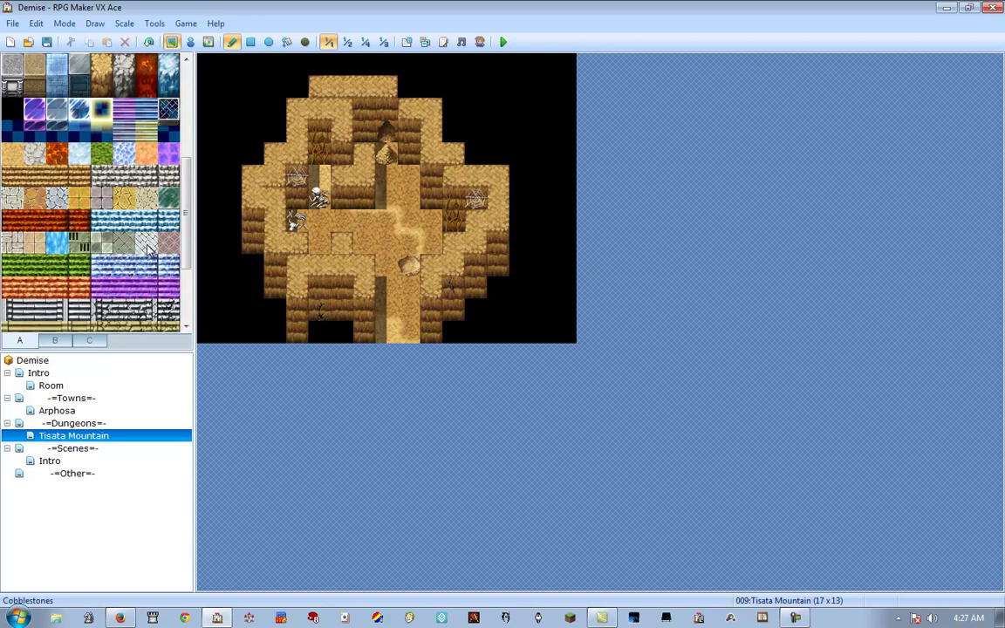
{"action": "left_click", "coordinate": [8, 154]}
{"action": "left_click", "coordinate": [101, 264]}
{"action": "scroll", "coordinate": [96, 258], "scroll_direction": "down", "scroll_amount": 3}
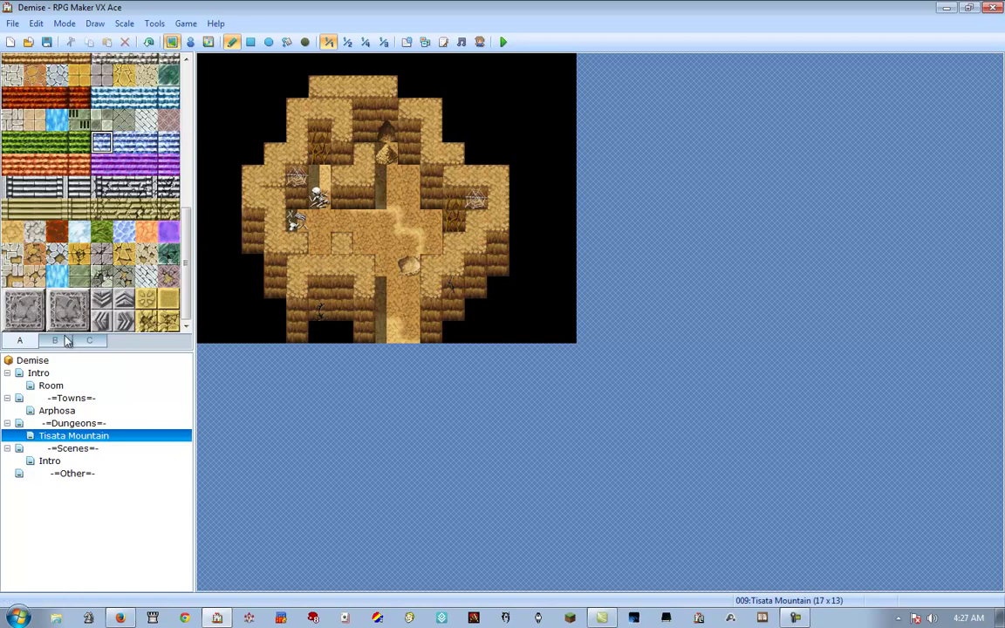
{"action": "left_click", "coordinate": [12, 231]}
{"action": "left_click", "coordinate": [321, 181]}
Scatter small brown rocks on the floor south of centre and in the northern recess below the cave entrance.
{"action": "left_click", "coordinate": [55, 341]}
{"action": "left_click", "coordinate": [12, 201]}
{"action": "left_click", "coordinate": [364, 244]}
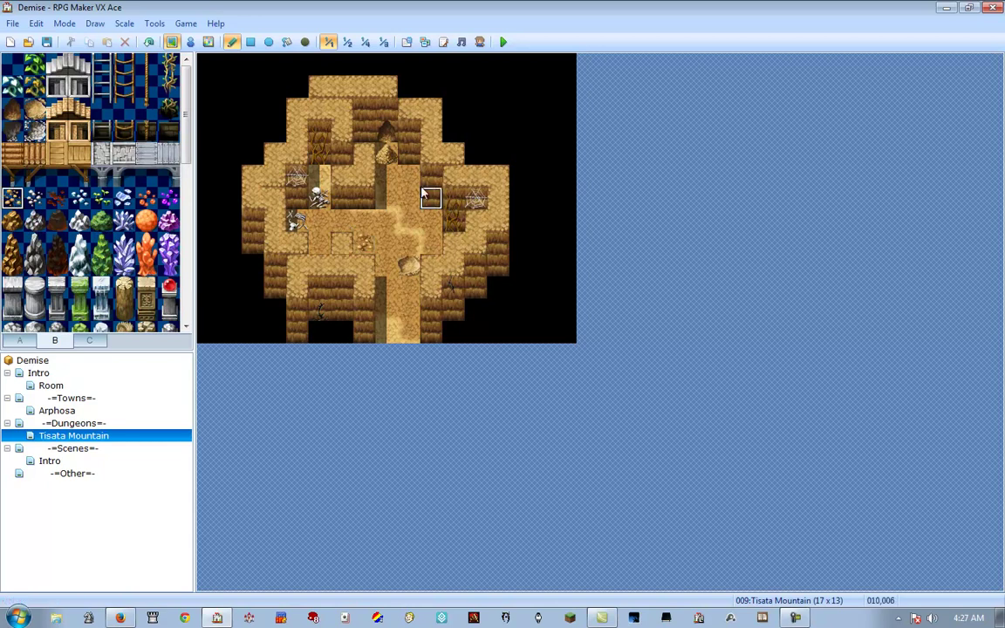
Place a small patch of green plants on the upper row of the southwest wall.
{"action": "left_click", "coordinate": [101, 197]}
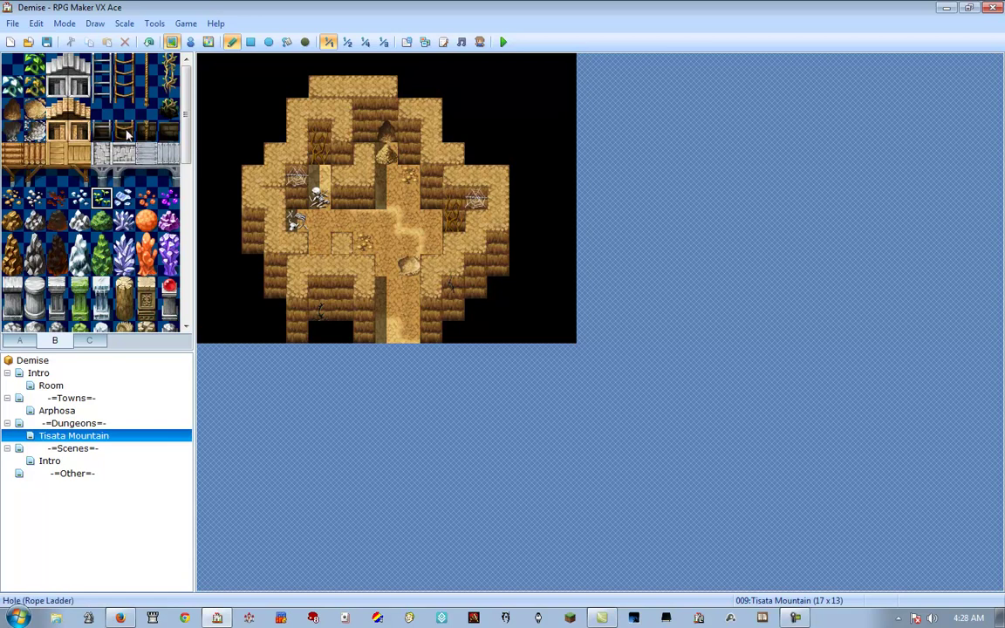
{"action": "scroll", "coordinate": [102, 210], "scroll_direction": "down", "scroll_amount": 3}
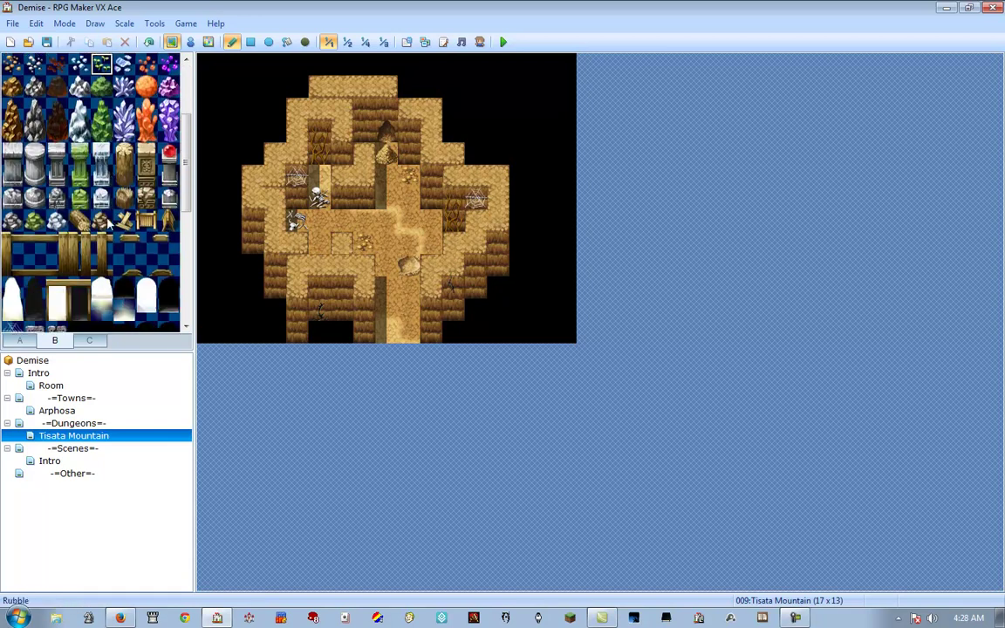
{"action": "scroll", "coordinate": [108, 235], "scroll_direction": "down", "scroll_amount": 2}
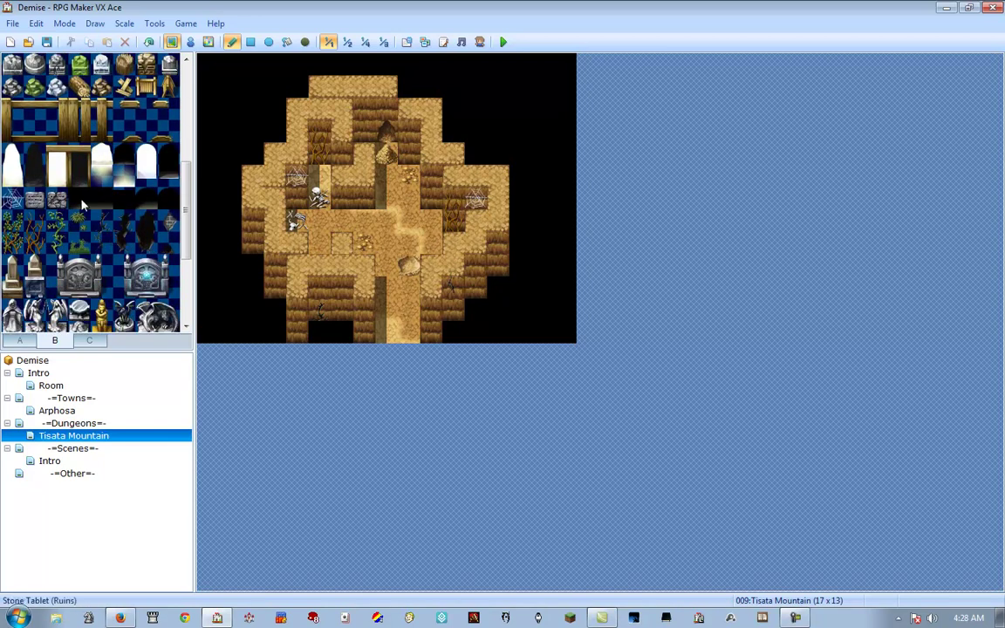
{"action": "left_click", "coordinate": [57, 221]}
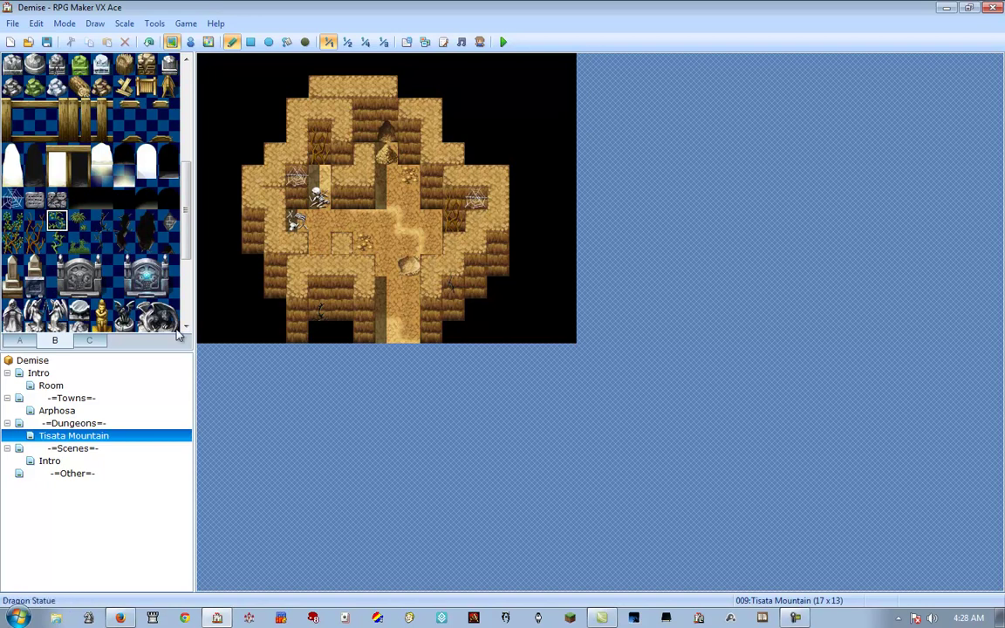
{"action": "left_click", "coordinate": [339, 314]}
{"action": "left_click", "coordinate": [79, 221]}
{"action": "left_click", "coordinate": [342, 290]}
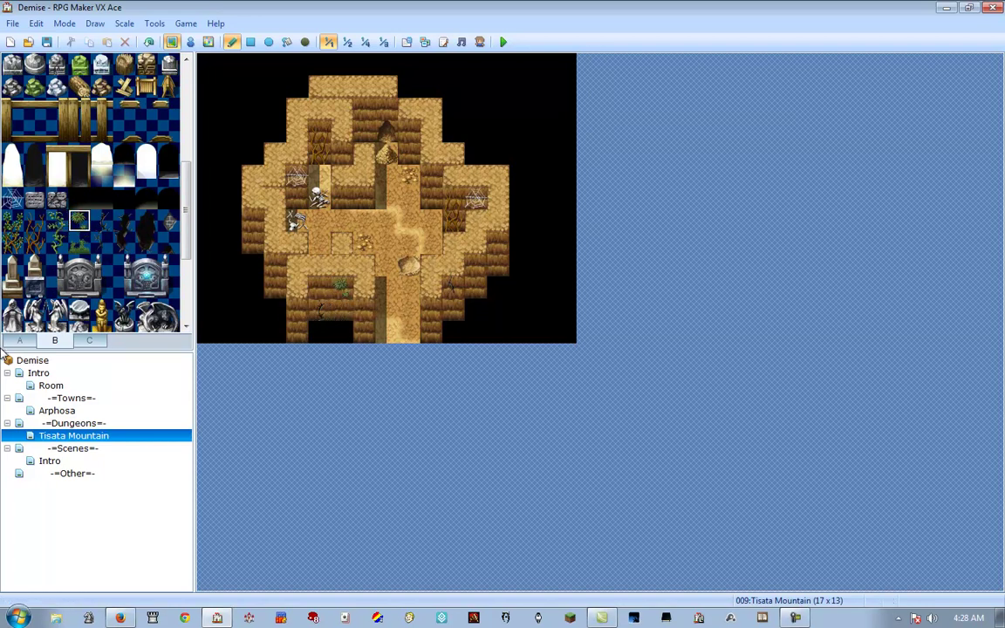
Try a wooden fence sample with a closed loop and a side branch in the black northeast area, and erase it again.
{"action": "left_click", "coordinate": [19, 340]}
{"action": "scroll", "coordinate": [84, 244], "scroll_direction": "down", "scroll_amount": 3}
{"action": "scroll", "coordinate": [78, 225], "scroll_direction": "up", "scroll_amount": 3}
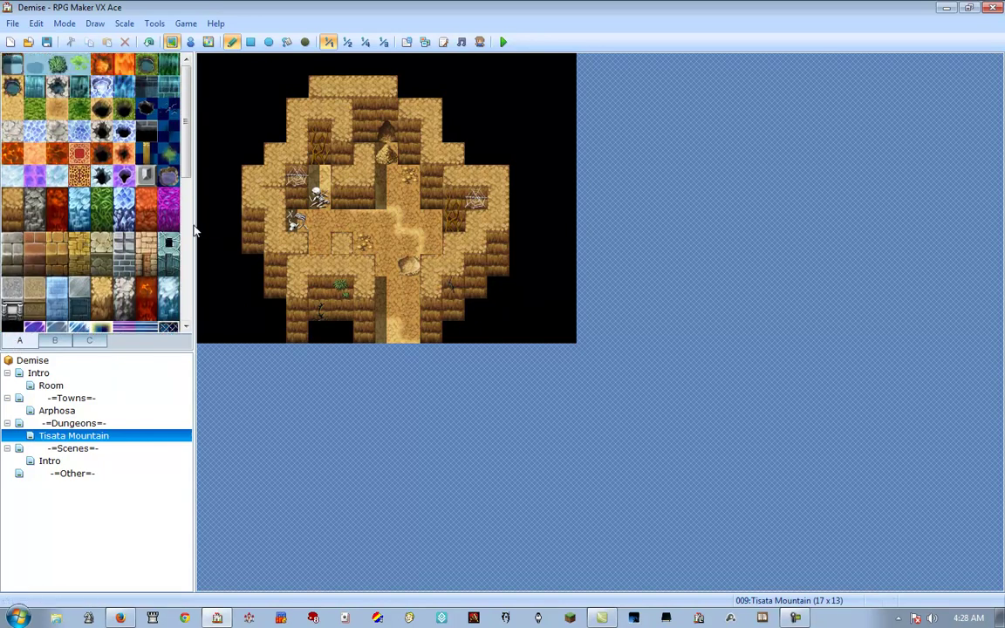
{"action": "left_click", "coordinate": [148, 157]}
{"action": "mouse_move", "coordinate": [520, 86]}
{"action": "left_mouse_down"}
{"action": "mouse_move", "coordinate": [521, 131]}
{"action": "mouse_move", "coordinate": [486, 131]}
{"action": "mouse_move", "coordinate": [476, 85]}
{"action": "mouse_move", "coordinate": [516, 85]}
{"action": "mouse_move", "coordinate": [520, 105]}
{"action": "mouse_move", "coordinate": [558, 114]}
{"action": "left_mouse_up"}
{"action": "key", "text": "ctrl+z"}
{"action": "left_click", "coordinate": [543, 108]}
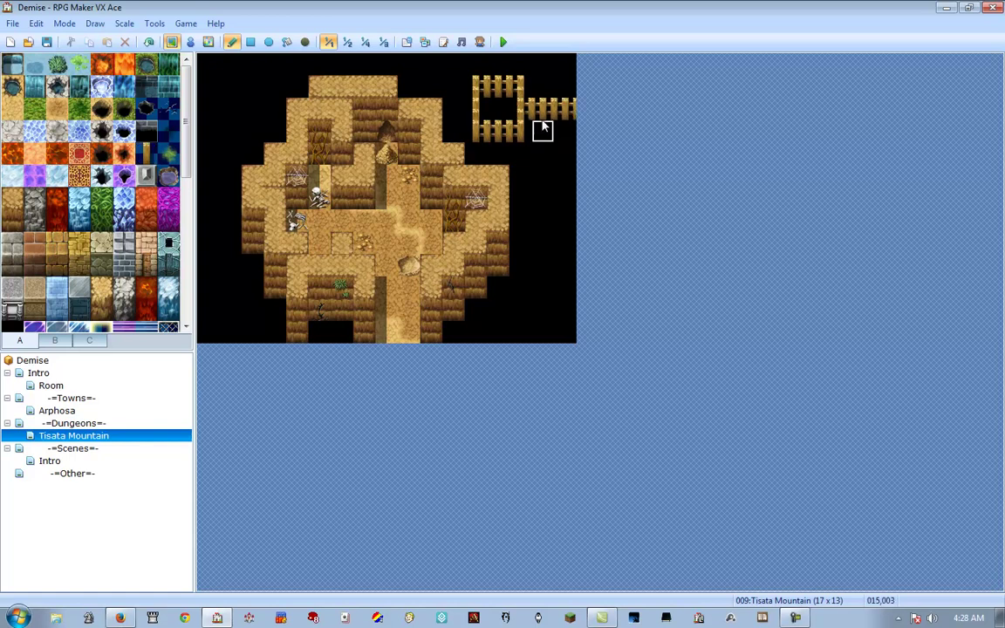
{"action": "mouse_move", "coordinate": [521, 87]}
{"action": "left_mouse_down"}
{"action": "mouse_move", "coordinate": [499, 131]}
{"action": "mouse_move", "coordinate": [499, 90]}
{"action": "left_mouse_up"}
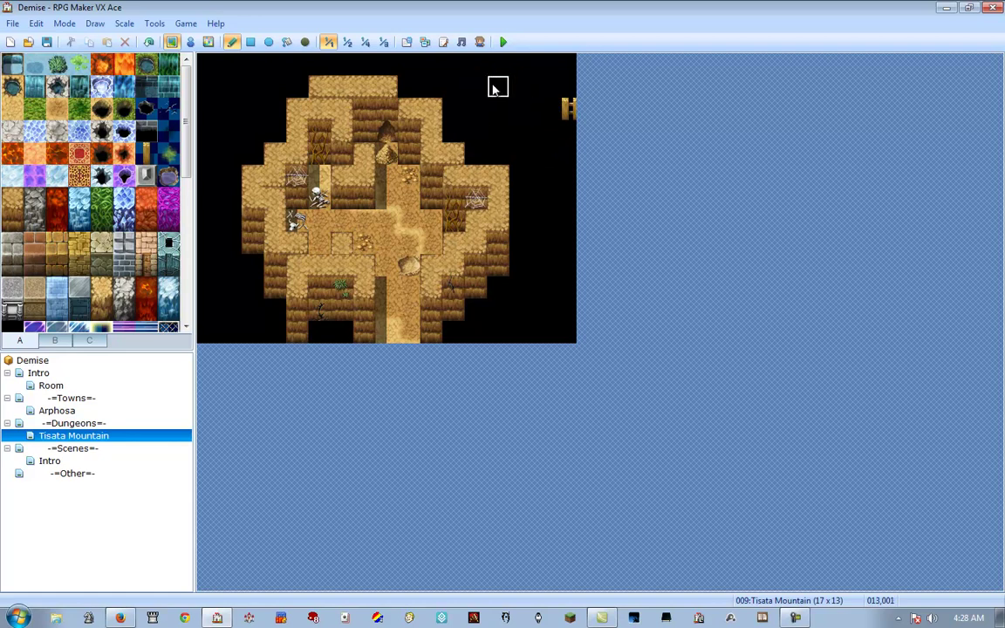
{"action": "left_click", "coordinate": [564, 108]}
{"action": "left_click", "coordinate": [145, 154]}
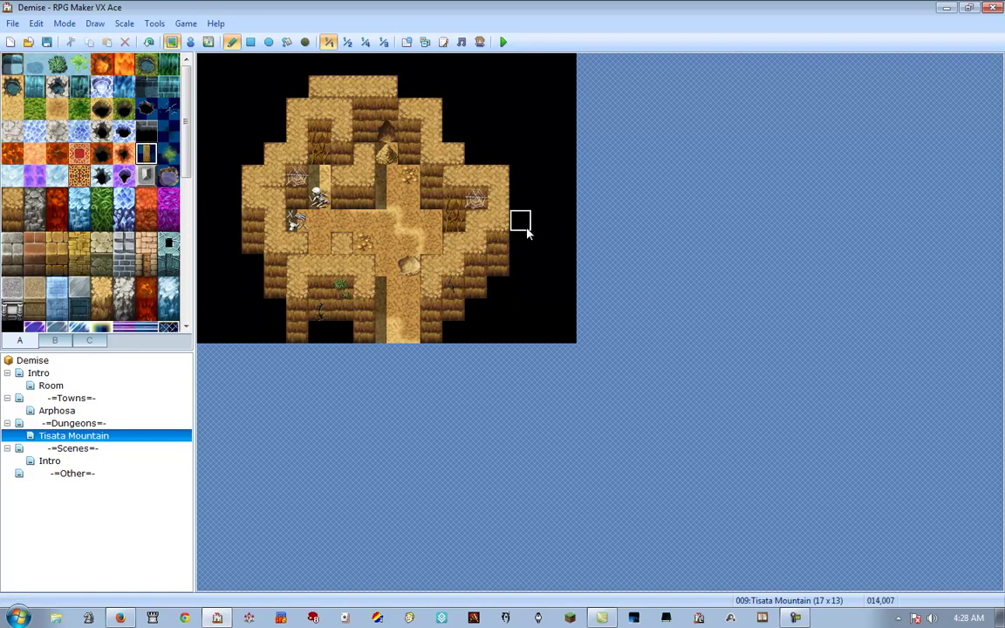
Try a horizontal row of wooden fence and a single fence piece in the black area east of the cave.
{"action": "left_click_drag", "start_coordinate": [528, 229], "coordinate": [630, 234]}
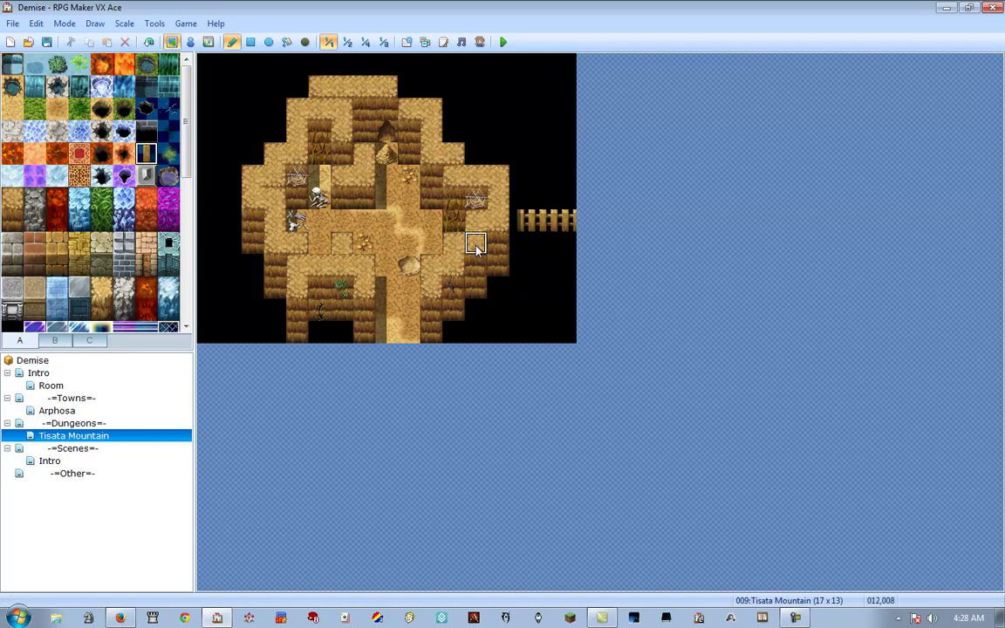
{"action": "left_click", "coordinate": [520, 221]}
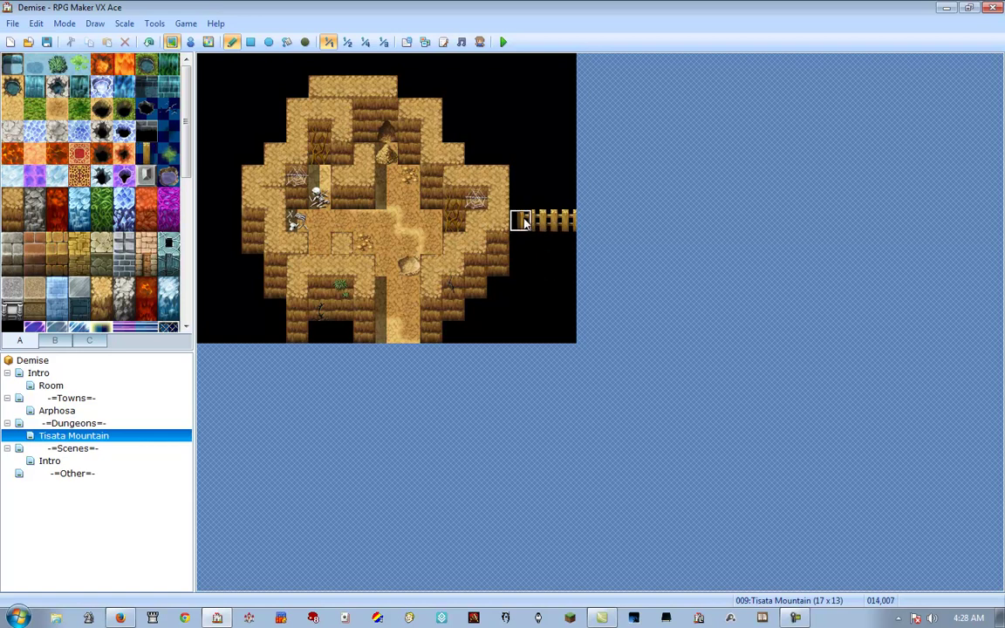
{"action": "left_click", "coordinate": [547, 293]}
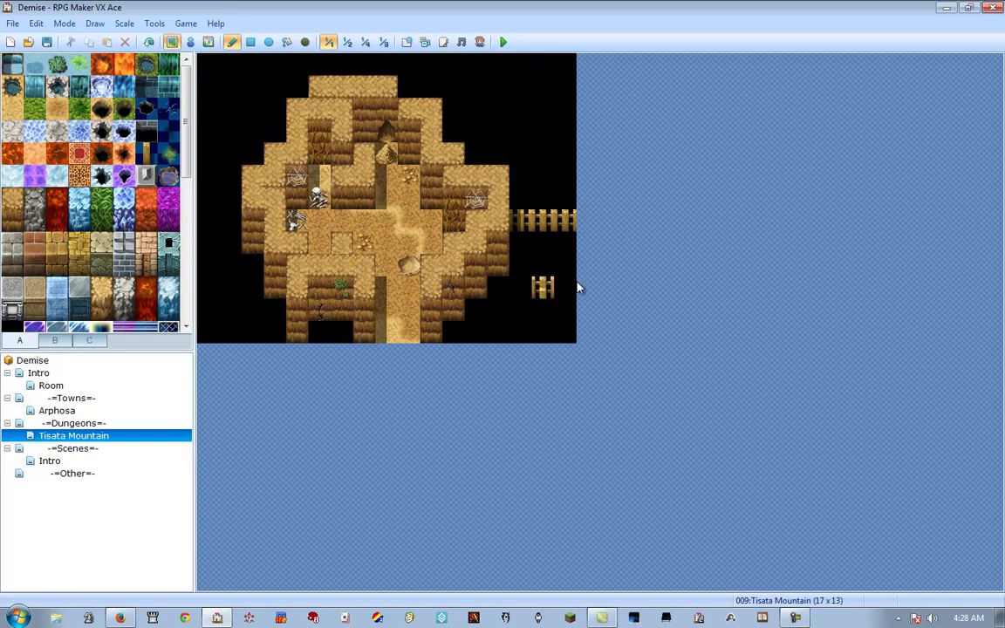
{"action": "key", "text": "ctrl+z"}
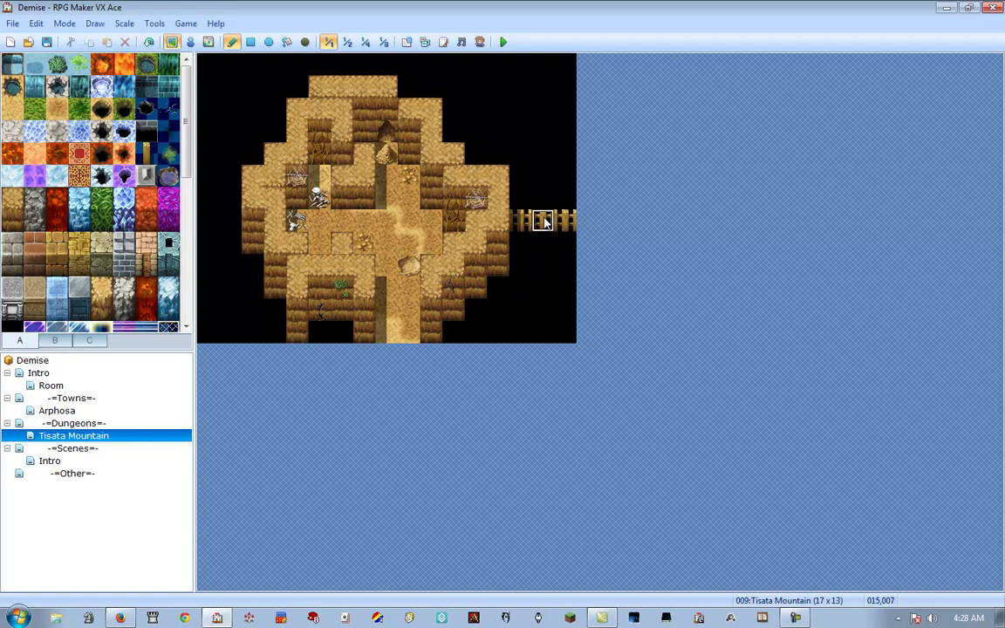
{"action": "mouse_move", "coordinate": [543, 221]}
{"action": "left_mouse_down"}
{"action": "mouse_move", "coordinate": [541, 333]}
{"action": "mouse_move", "coordinate": [496, 321]}
{"action": "left_mouse_up"}
{"action": "left_click", "coordinate": [565, 265]}
{"action": "right_click", "coordinate": [565, 288]}
{"action": "mouse_move", "coordinate": [563, 265]}
{"action": "left_mouse_down"}
{"action": "mouse_move", "coordinate": [541, 265]}
{"action": "mouse_move", "coordinate": [541, 240]}
{"action": "mouse_move", "coordinate": [539, 324]}
{"action": "mouse_move", "coordinate": [509, 312]}
{"action": "left_mouse_up"}
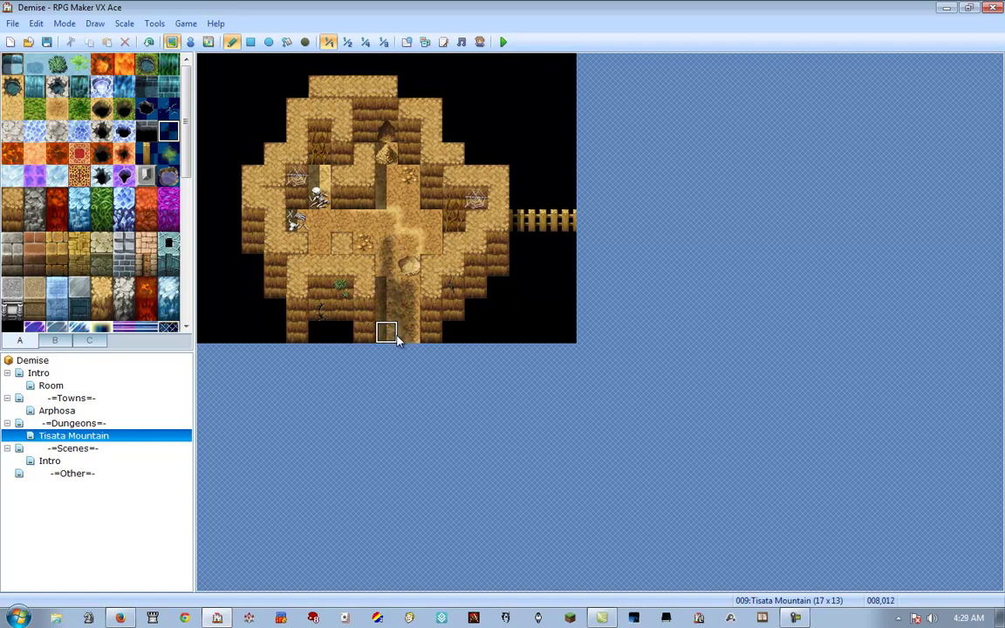
Paint dark dirt patches on the southern corridor floor and on the tops of the north, east and west walls.
{"action": "left_click_drag", "start_coordinate": [386, 247], "coordinate": [387, 311]}
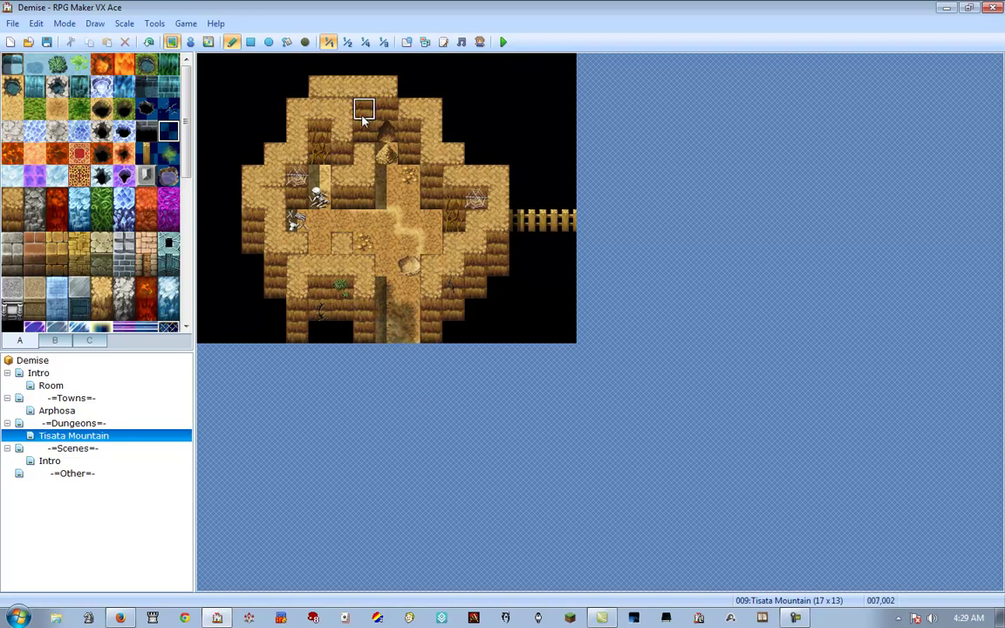
{"action": "left_click_drag", "start_coordinate": [337, 88], "coordinate": [381, 90]}
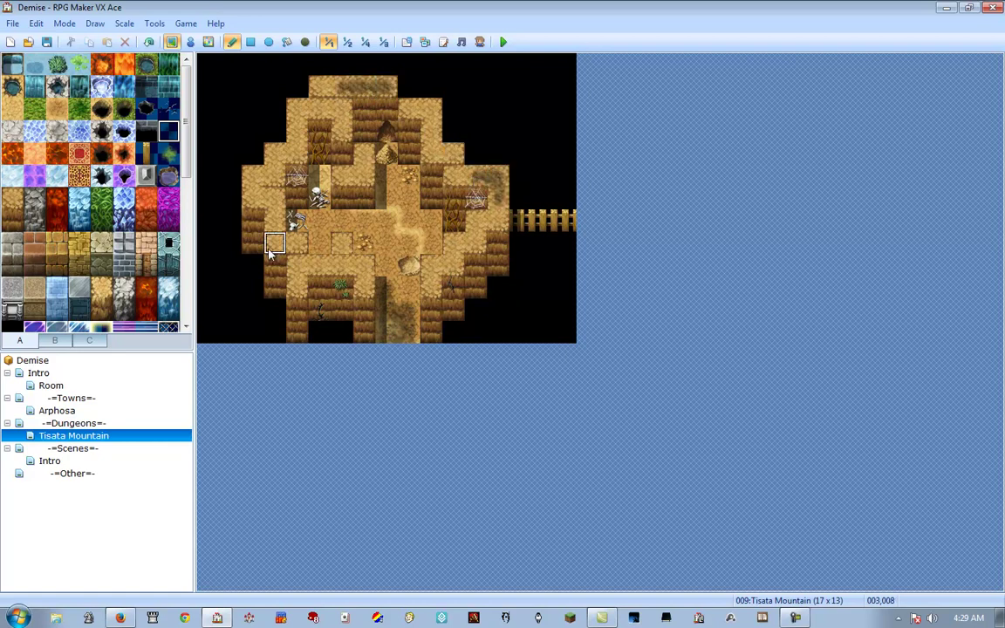
{"action": "left_click_drag", "start_coordinate": [295, 103], "coordinate": [296, 154]}
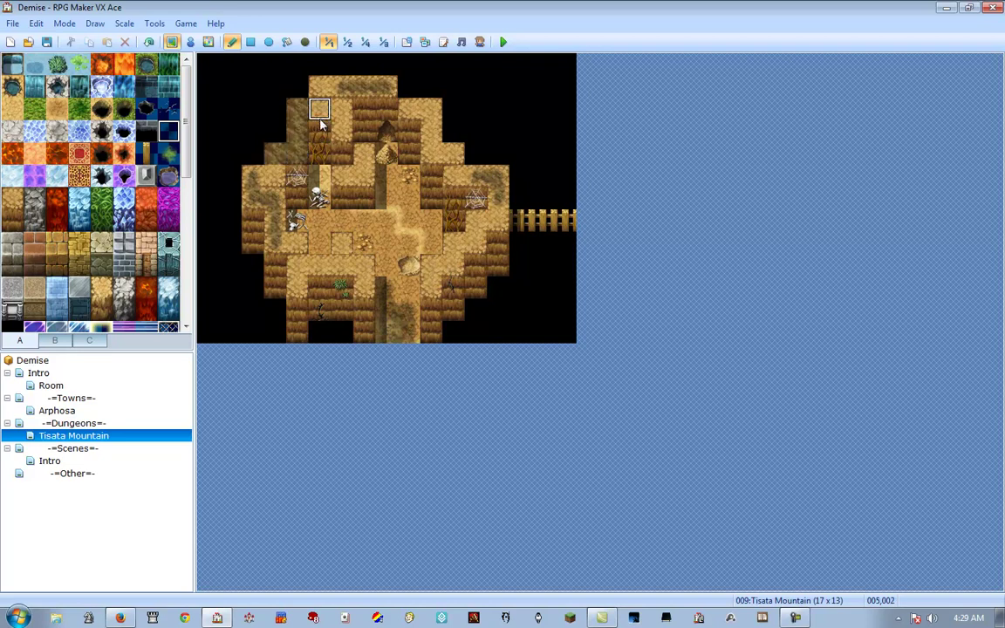
{"action": "left_click", "coordinate": [278, 155]}
{"action": "left_click_drag", "start_coordinate": [276, 262], "coordinate": [274, 307]}
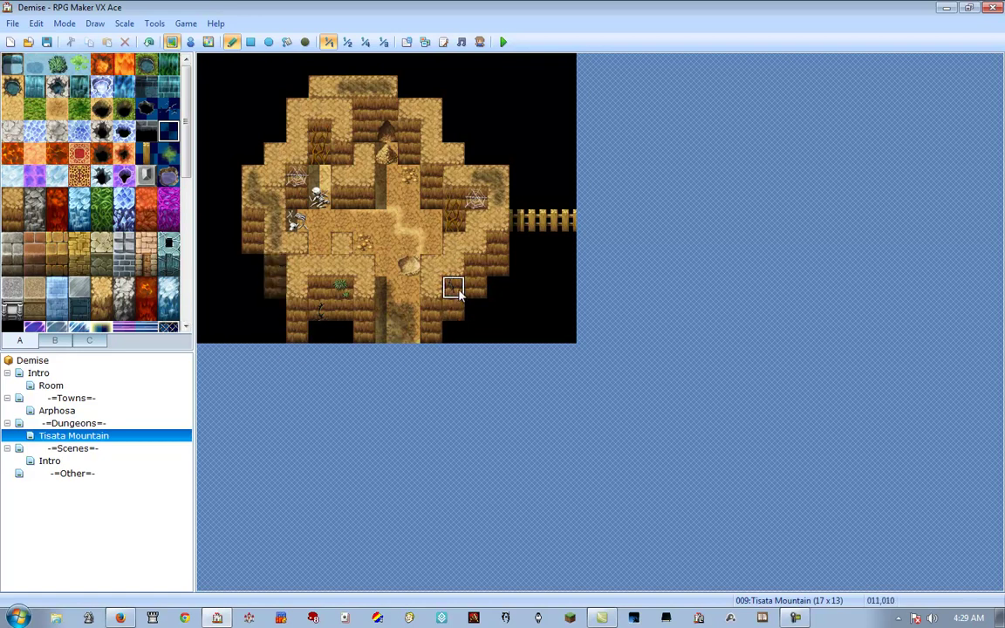
{"action": "mouse_move", "coordinate": [456, 291]}
{"action": "left_mouse_down"}
{"action": "mouse_move", "coordinate": [453, 309]}
{"action": "mouse_move", "coordinate": [477, 264]}
{"action": "mouse_move", "coordinate": [494, 274]}
{"action": "left_mouse_up"}
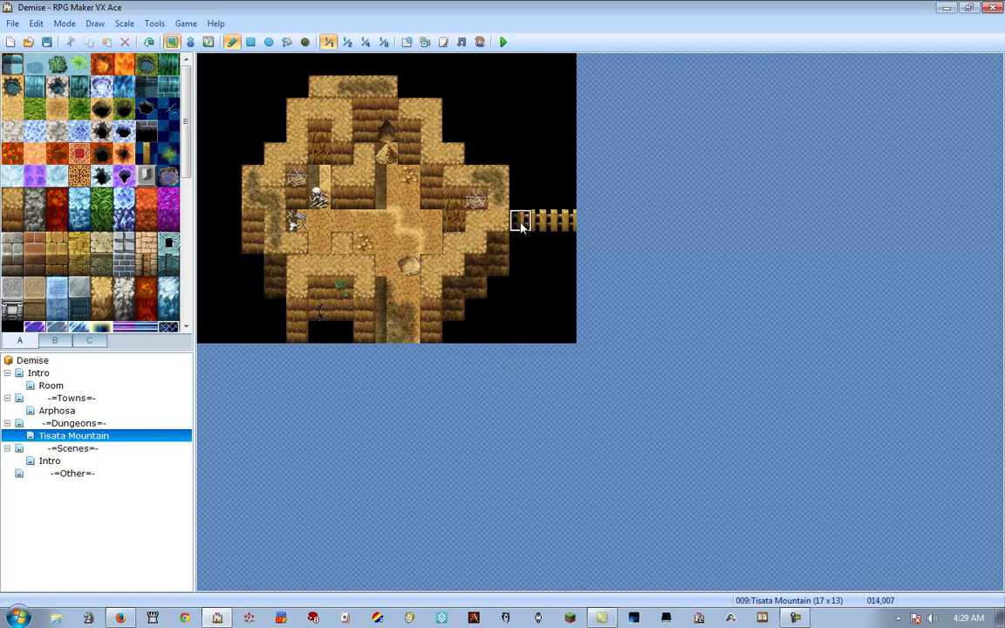
Try two dark hole tiles on the floor below the cave entrance, and undo them.
{"action": "left_click", "coordinate": [146, 107]}
{"action": "left_click", "coordinate": [391, 202]}
{"action": "left_click", "coordinate": [388, 177]}
{"action": "key", "text": "ctrl+z"}
{"action": "key", "text": "ctrl+z"}
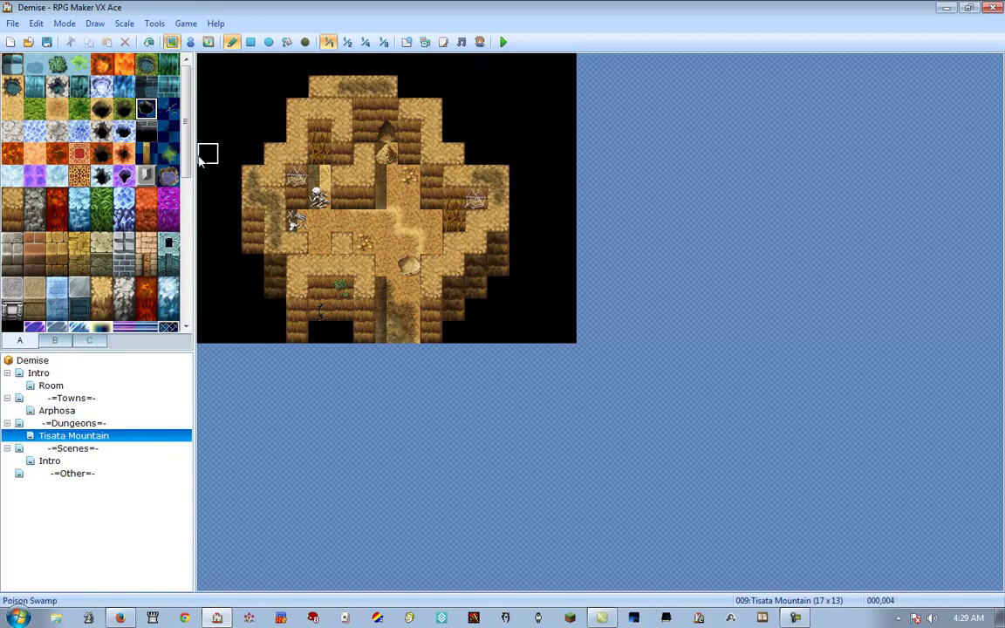
Outline a new northeast chamber with sandy wall-top tiles and clear the old walls between it and the cave to black.
{"action": "left_click", "coordinate": [13, 65]}
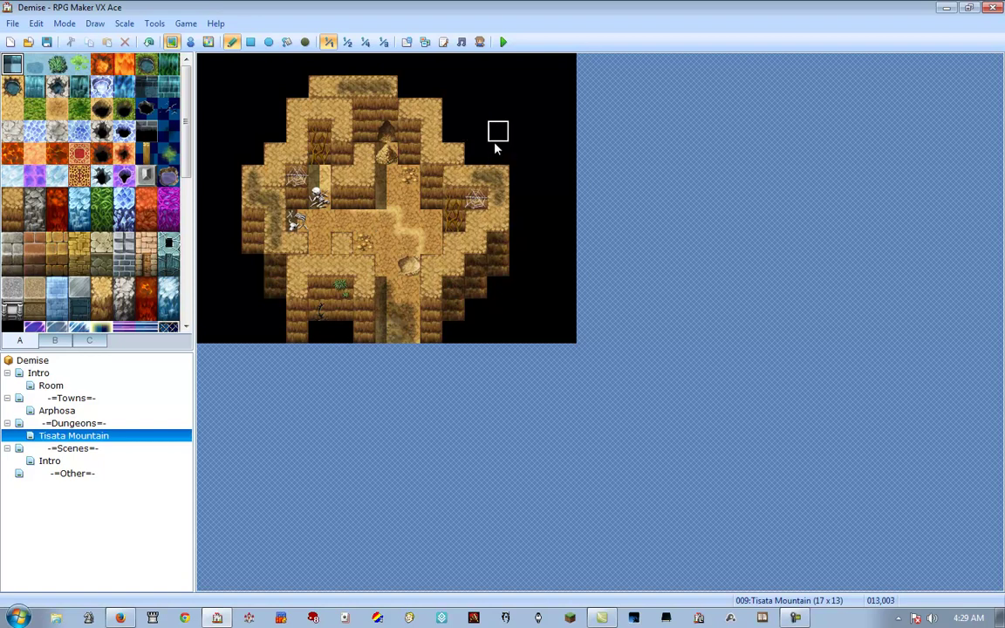
{"action": "mouse_move", "coordinate": [431, 87]}
{"action": "left_mouse_down"}
{"action": "mouse_move", "coordinate": [507, 94]}
{"action": "mouse_move", "coordinate": [546, 130]}
{"action": "mouse_move", "coordinate": [566, 131]}
{"action": "mouse_move", "coordinate": [564, 194]}
{"action": "mouse_move", "coordinate": [527, 207]}
{"action": "left_mouse_up"}
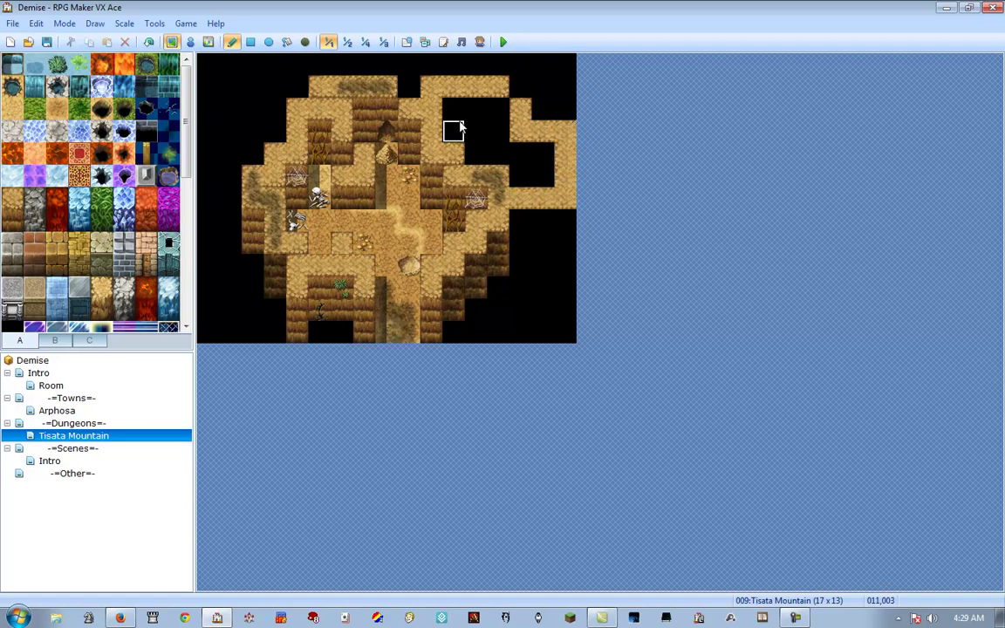
{"action": "mouse_move", "coordinate": [431, 135]}
{"action": "left_mouse_down"}
{"action": "mouse_move", "coordinate": [431, 175]}
{"action": "mouse_move", "coordinate": [454, 184]}
{"action": "left_mouse_up"}
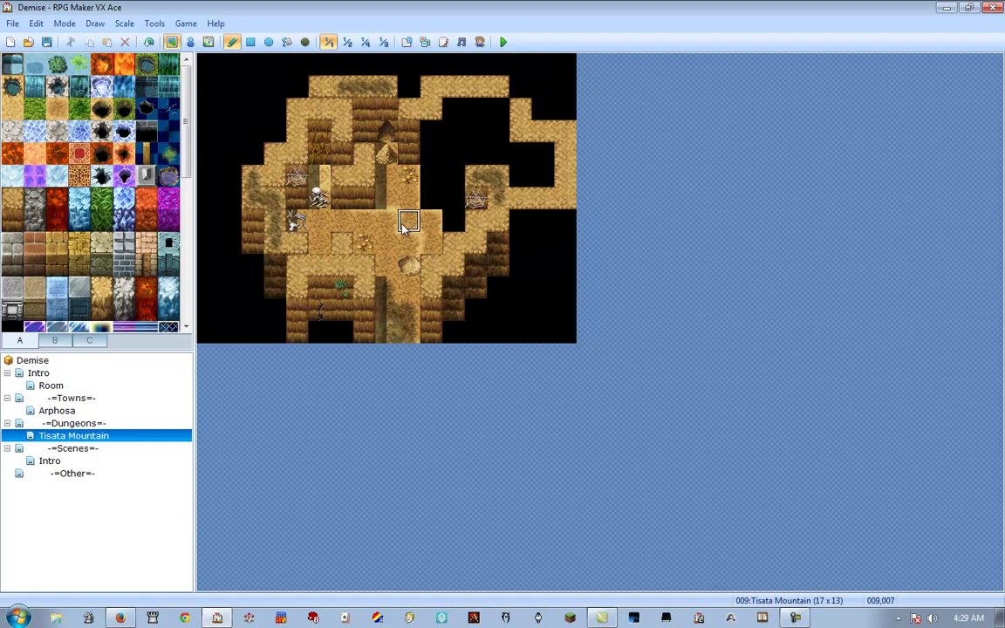
Fill the northeast chamber with light sand floor and brown wall faces, opening it to the main cave floor.
{"action": "left_click", "coordinate": [13, 106]}
{"action": "left_click_drag", "start_coordinate": [440, 203], "coordinate": [443, 162]}
{"action": "left_click_drag", "start_coordinate": [455, 217], "coordinate": [375, 122]}
{"action": "left_click", "coordinate": [420, 131]}
{"action": "mouse_move", "coordinate": [460, 130]}
{"action": "left_mouse_down"}
{"action": "mouse_move", "coordinate": [493, 131]}
{"action": "mouse_move", "coordinate": [522, 171]}
{"action": "mouse_move", "coordinate": [539, 175]}
{"action": "mouse_move", "coordinate": [523, 154]}
{"action": "mouse_move", "coordinate": [558, 130]}
{"action": "mouse_move", "coordinate": [541, 117]}
{"action": "left_mouse_up"}
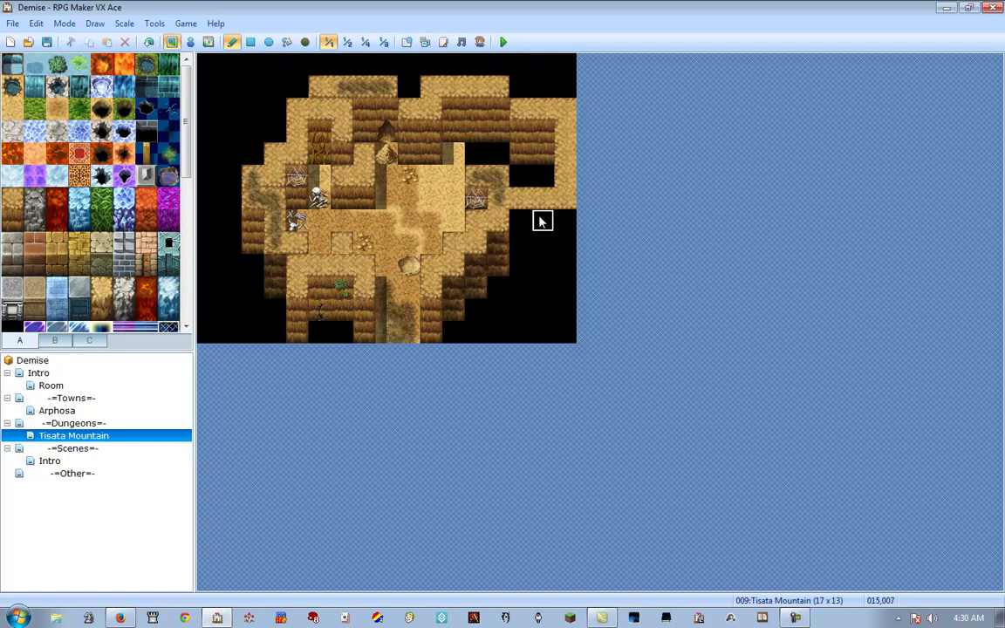
{"action": "mouse_move", "coordinate": [473, 157]}
{"action": "left_mouse_down"}
{"action": "mouse_move", "coordinate": [496, 171]}
{"action": "mouse_move", "coordinate": [478, 197]}
{"action": "mouse_move", "coordinate": [478, 158]}
{"action": "left_mouse_up"}
{"action": "left_click", "coordinate": [477, 157]}
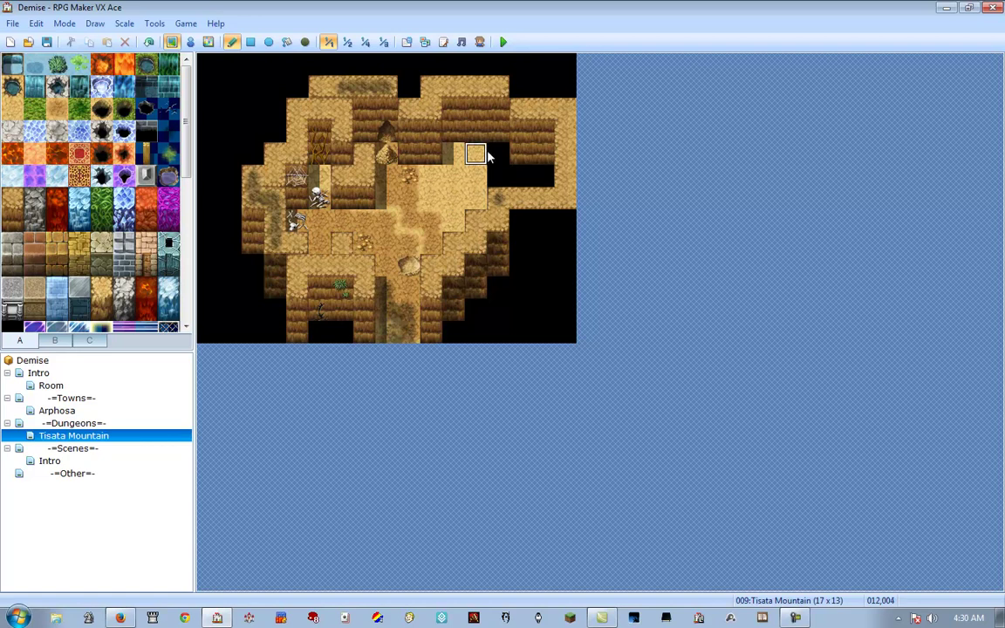
{"action": "left_click", "coordinate": [541, 174]}
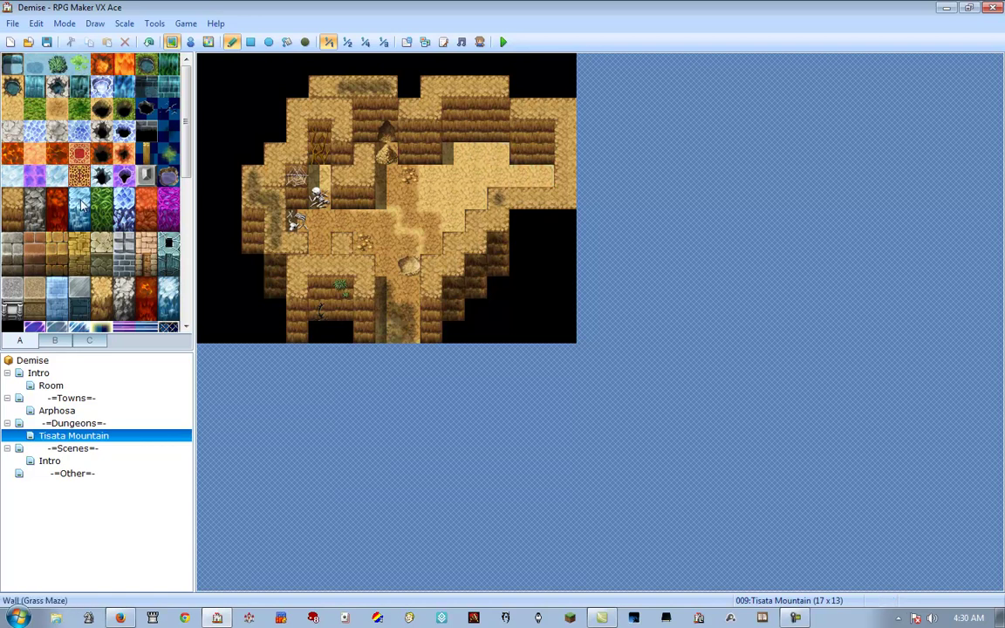
Paint a one-tile-wide water channel down the northeast chamber's north wall, with a wider pool on the sand below it.
{"action": "left_click", "coordinate": [13, 65]}
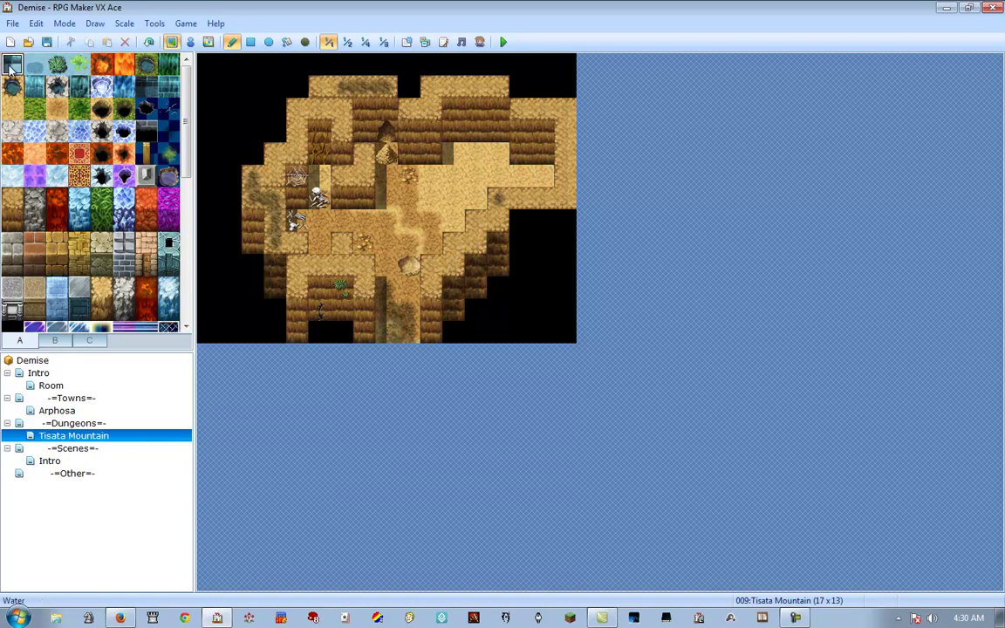
{"action": "left_click", "coordinate": [477, 131]}
{"action": "left_click", "coordinate": [476, 110]}
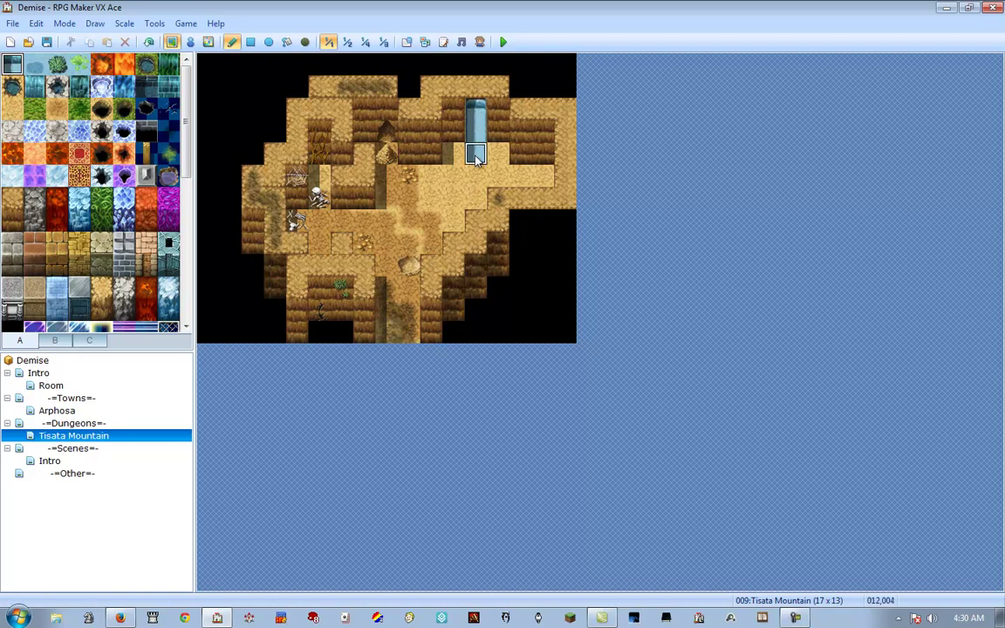
{"action": "mouse_move", "coordinate": [502, 178]}
{"action": "left_mouse_down"}
{"action": "mouse_move", "coordinate": [452, 219]}
{"action": "mouse_move", "coordinate": [431, 197]}
{"action": "mouse_move", "coordinate": [431, 176]}
{"action": "left_mouse_up"}
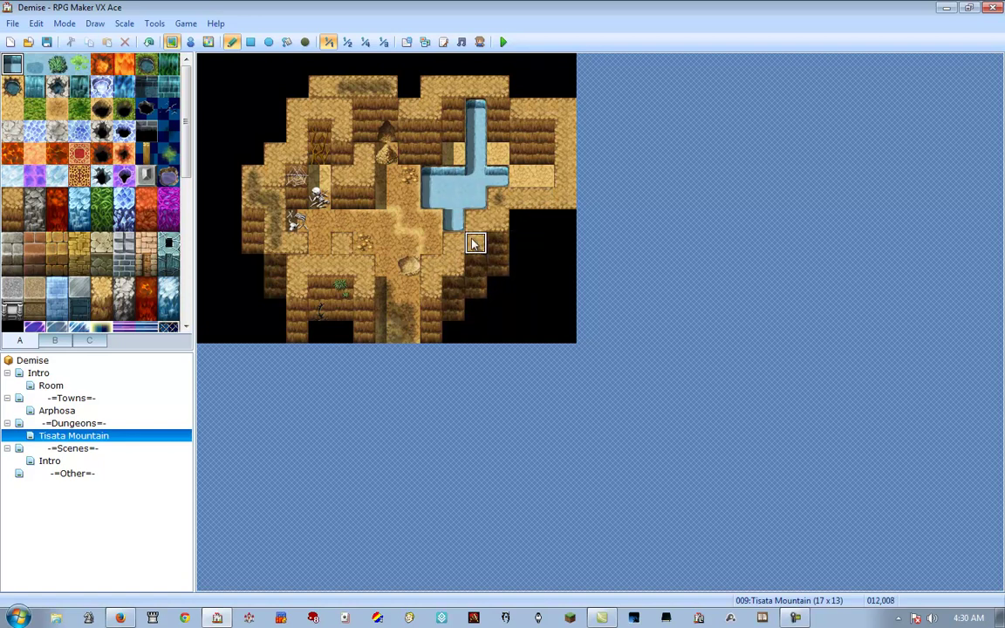
{"action": "mouse_move", "coordinate": [452, 223]}
{"action": "left_mouse_down"}
{"action": "mouse_move", "coordinate": [480, 190]}
{"action": "mouse_move", "coordinate": [478, 173]}
{"action": "mouse_move", "coordinate": [520, 179]}
{"action": "mouse_move", "coordinate": [494, 162]}
{"action": "mouse_move", "coordinate": [456, 169]}
{"action": "left_mouse_up"}
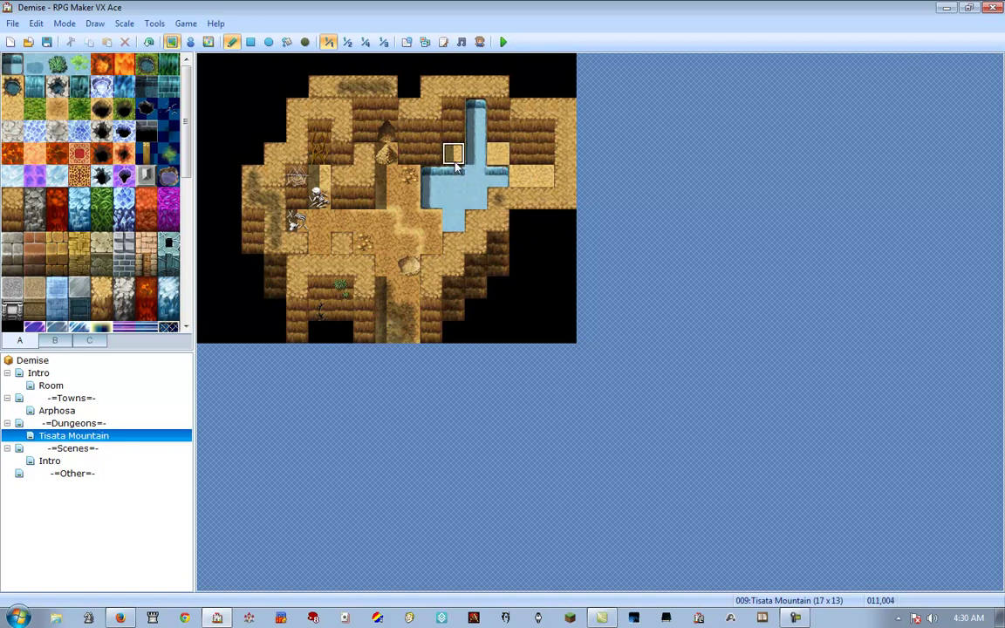
Try copied dirt floor tiles as a patch two tiles wide and three high in the black southeast area, and erase the patch.
{"action": "left_click_drag", "start_coordinate": [431, 229], "coordinate": [445, 303]}
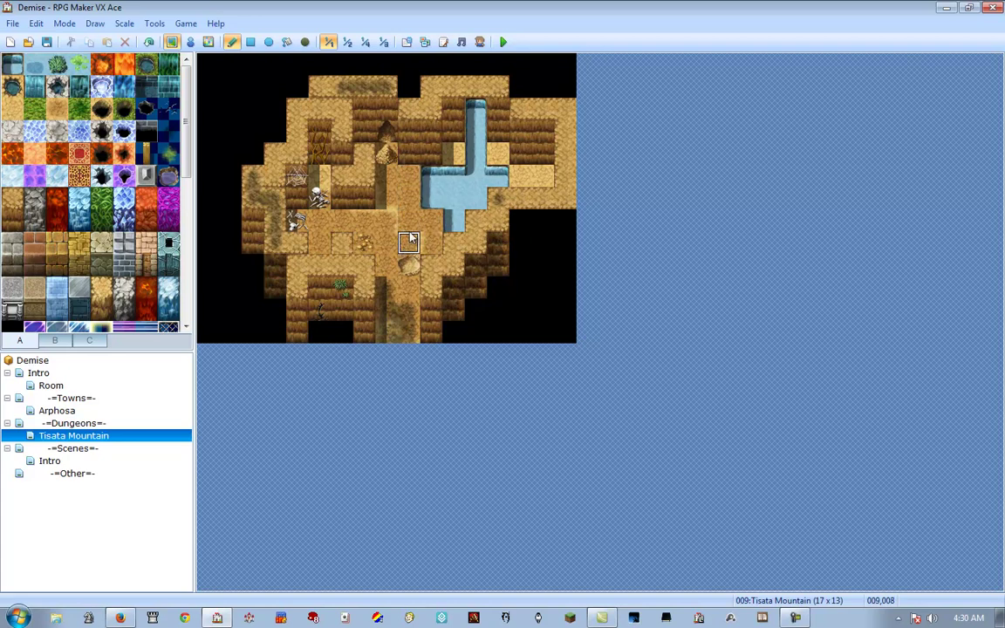
{"action": "left_click_drag", "start_coordinate": [520, 316], "coordinate": [548, 330]}
{"action": "key", "text": "ctrl+z"}
{"action": "left_click_drag", "start_coordinate": [519, 281], "coordinate": [554, 291]}
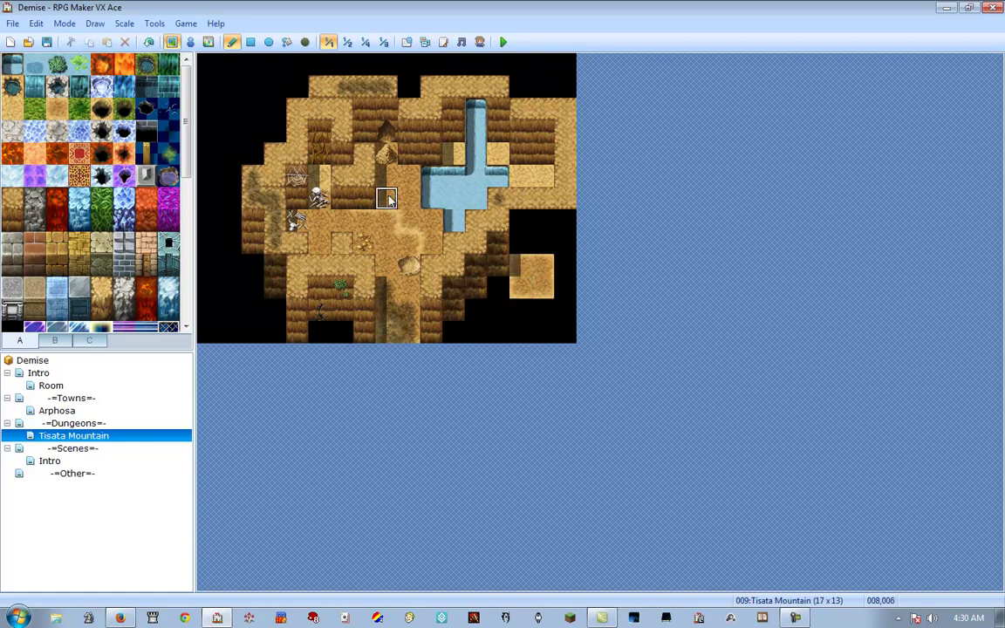
{"action": "left_click_drag", "start_coordinate": [521, 308], "coordinate": [543, 310]}
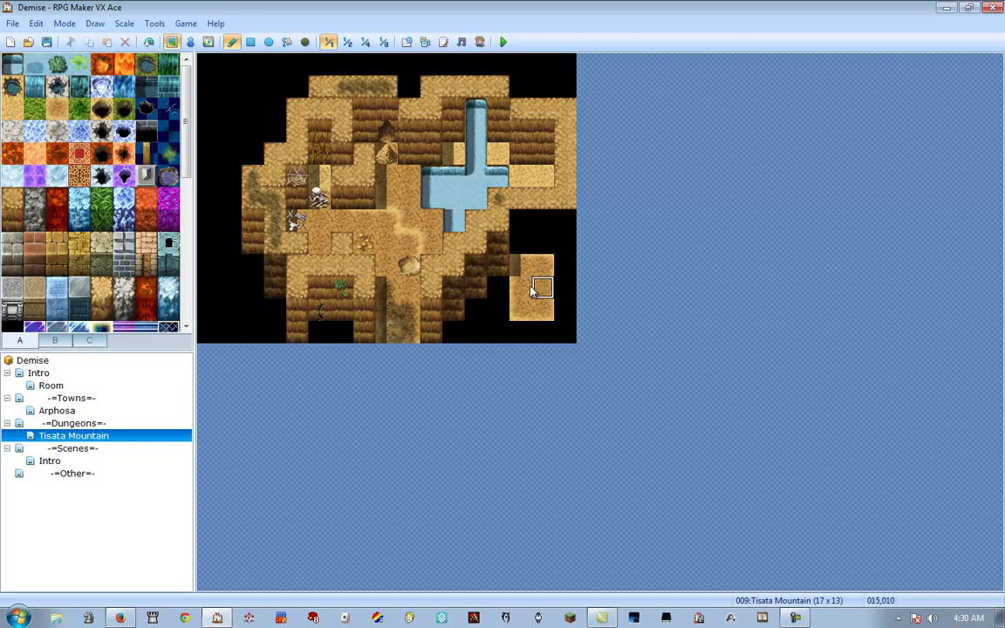
{"action": "left_click", "coordinate": [253, 108]}
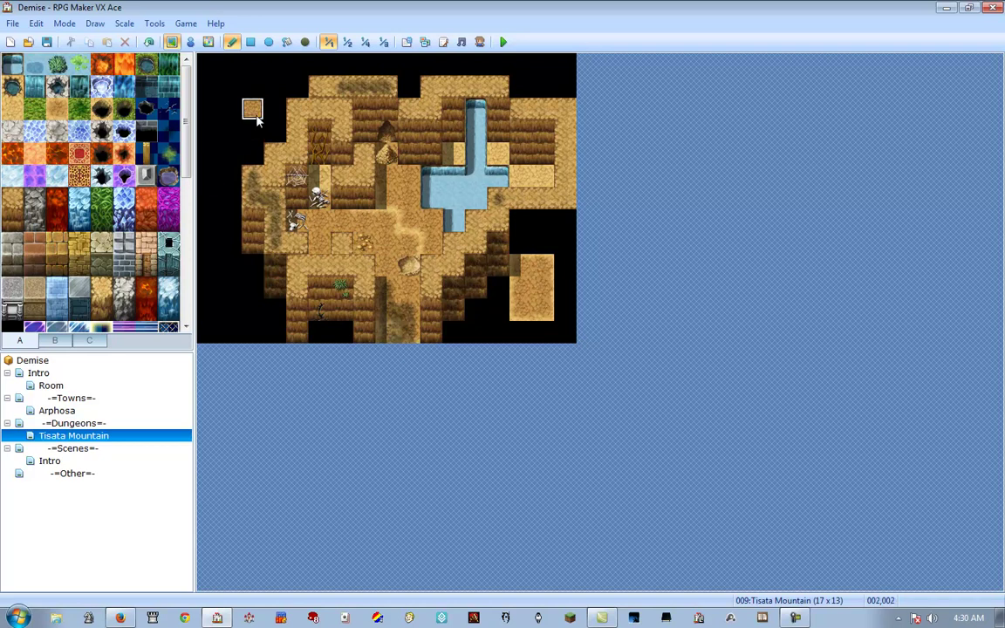
{"action": "left_click", "coordinate": [387, 198]}
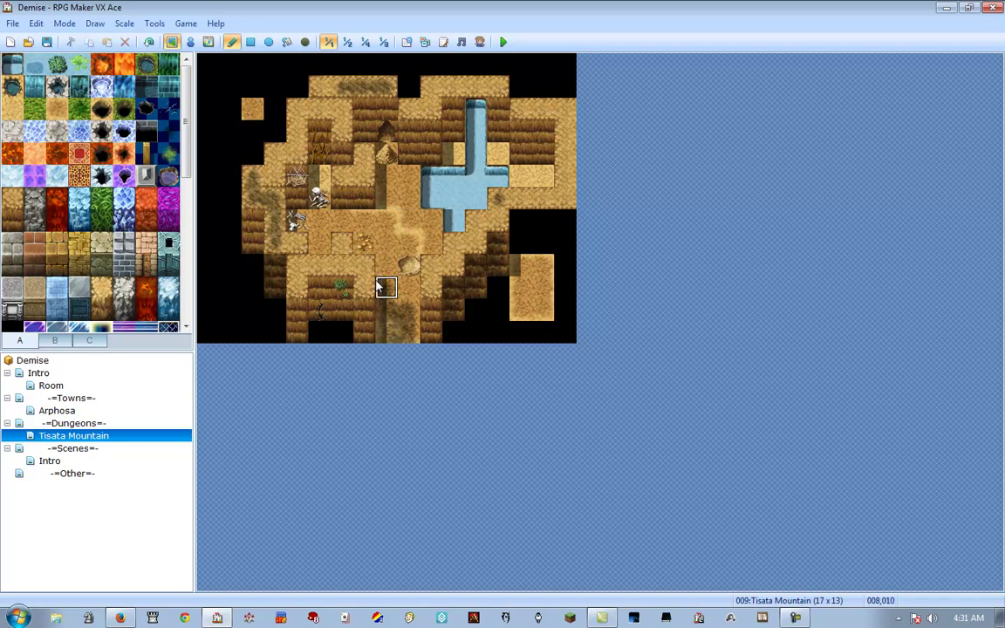
{"action": "mouse_move", "coordinate": [541, 262]}
{"action": "left_mouse_down"}
{"action": "mouse_move", "coordinate": [521, 323]}
{"action": "mouse_move", "coordinate": [521, 265]}
{"action": "left_mouse_up"}
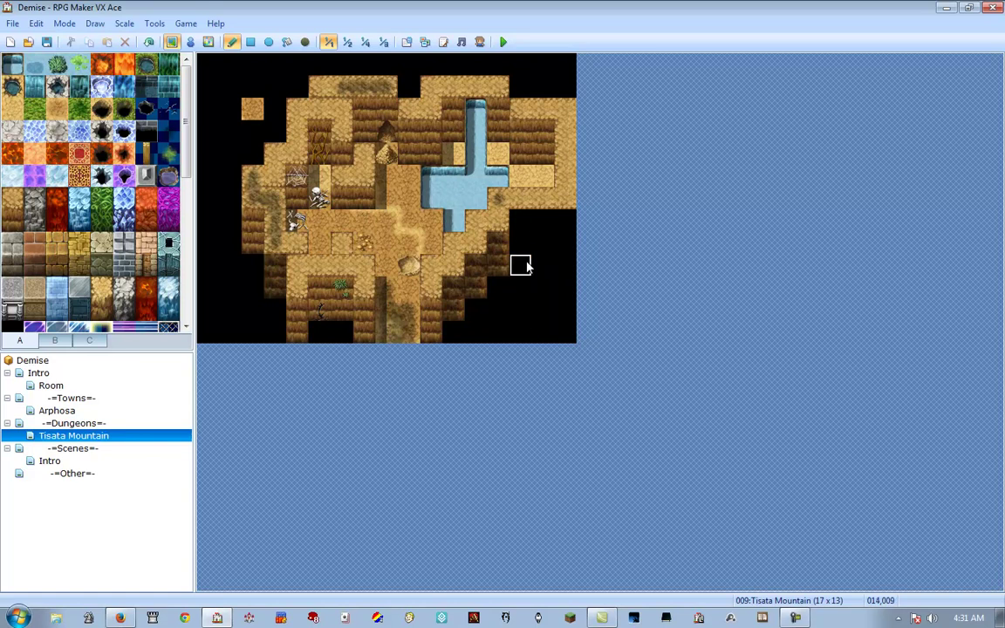
Replace the top tile of the water channel with borderless water and clear the sample tiles from the black areas.
{"action": "left_click", "coordinate": [498, 177]}
{"action": "left_click", "coordinate": [252, 106]}
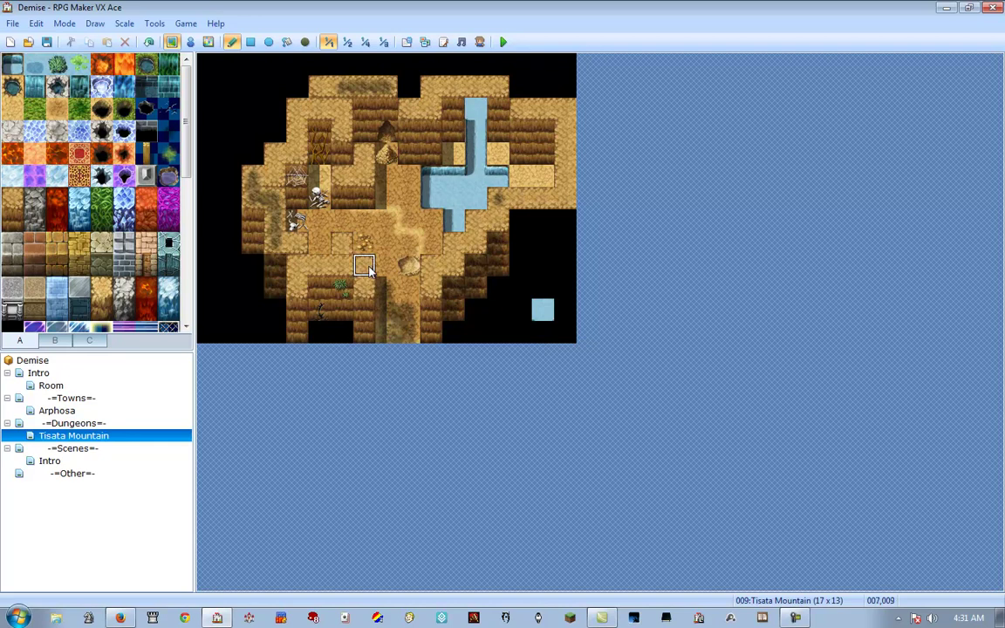
{"action": "left_click", "coordinate": [542, 310]}
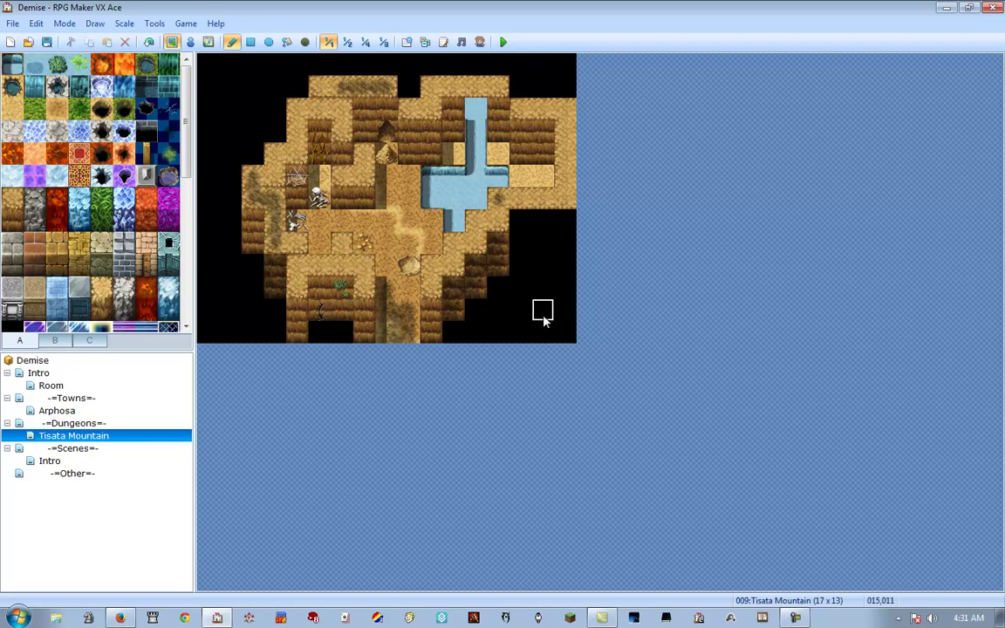
{"action": "left_click", "coordinate": [304, 41]}
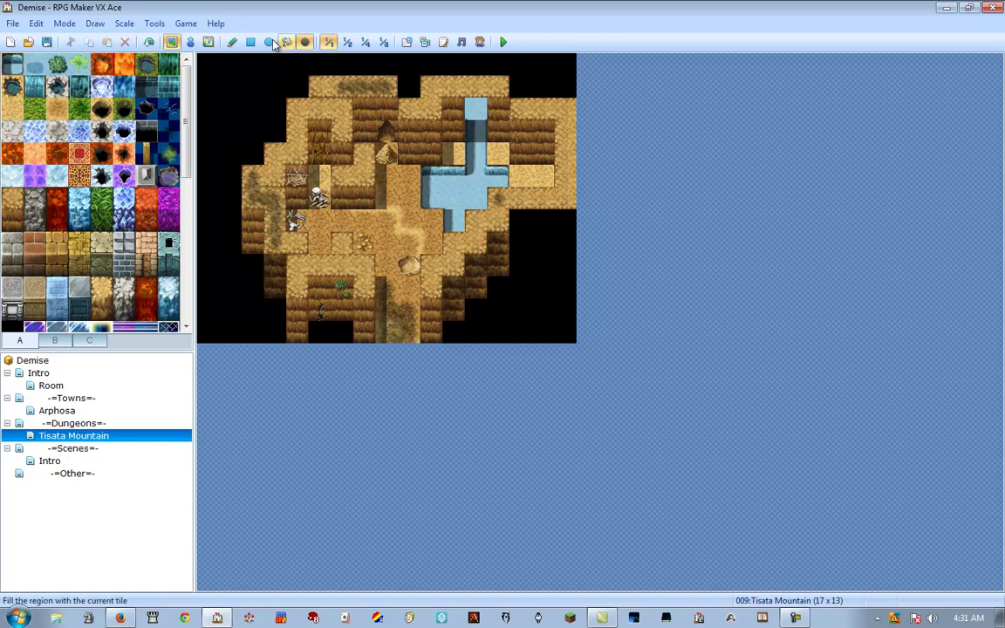
{"action": "left_click", "coordinate": [232, 42]}
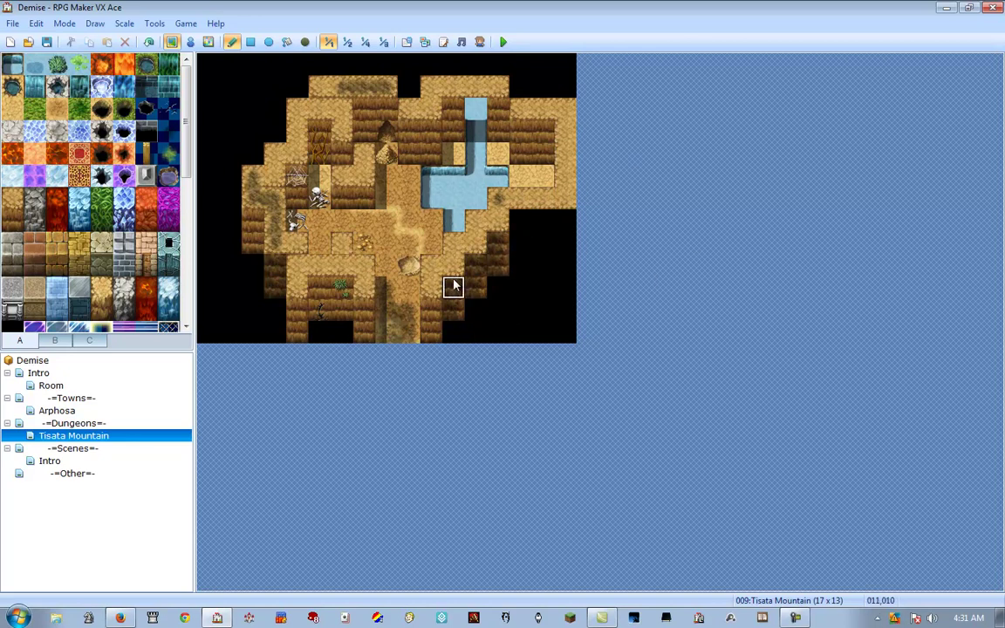
Paint two-tile-high wall faces below the northeast chamber, and move its outer wall one column west, clearing the old column to black.
{"action": "left_click_drag", "start_coordinate": [519, 231], "coordinate": [567, 231]}
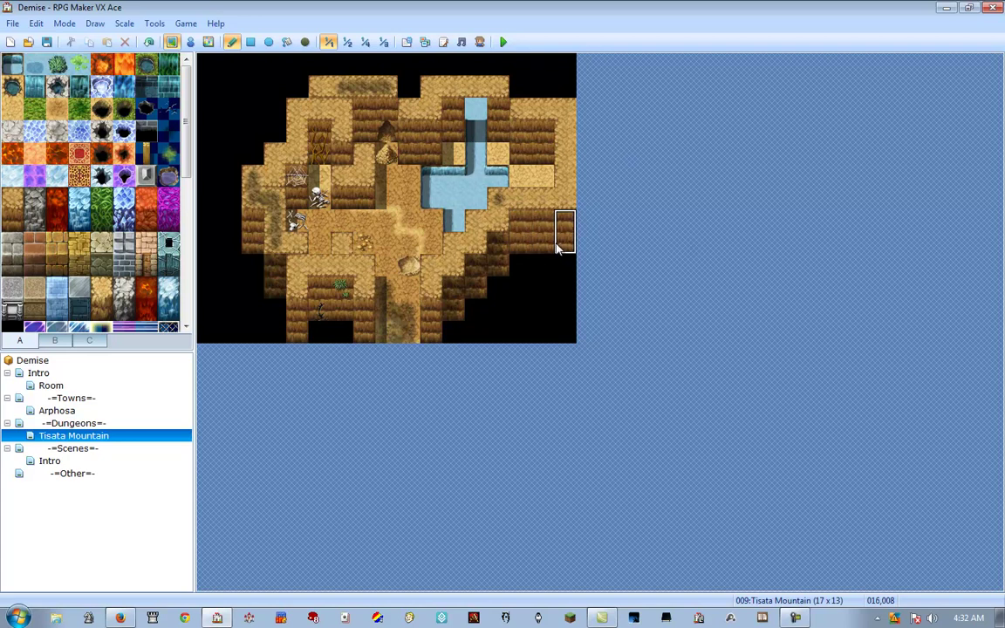
{"action": "right_click", "coordinate": [543, 285]}
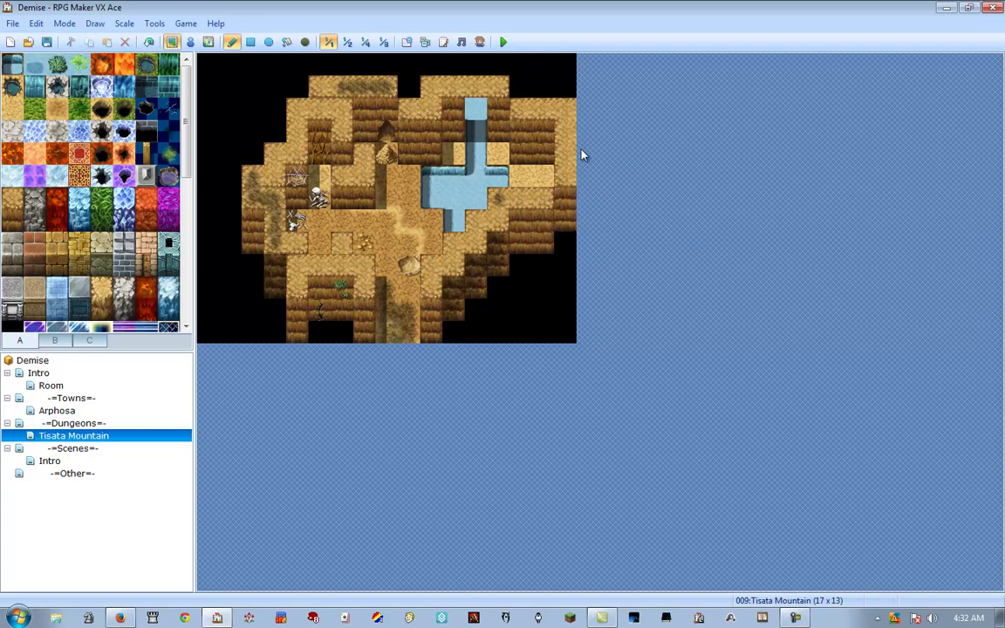
{"action": "right_click_drag", "start_coordinate": [563, 114], "coordinate": [567, 232]}
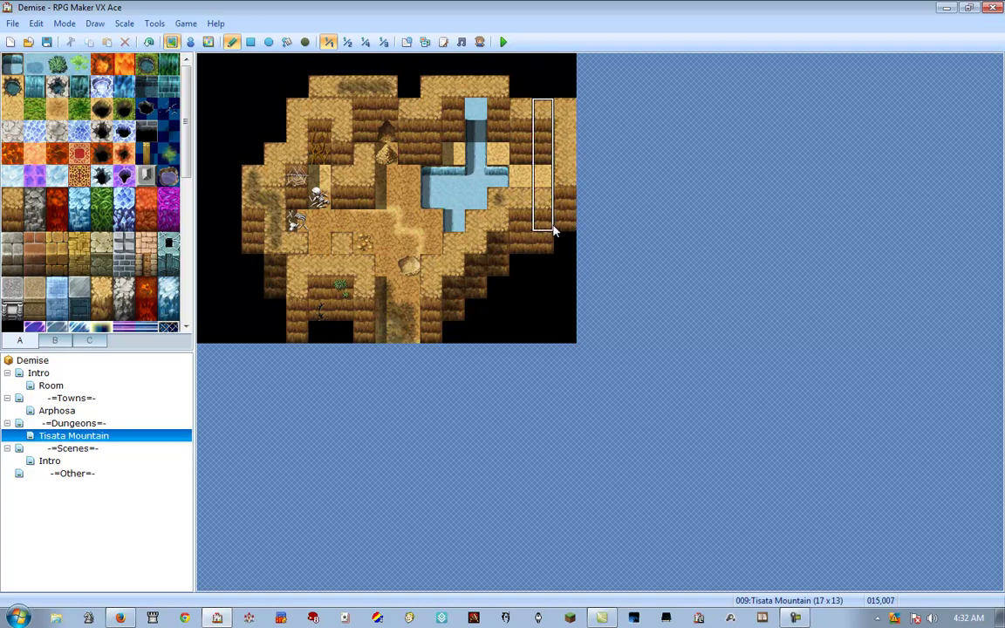
{"action": "right_click", "coordinate": [570, 265]}
{"action": "left_click_drag", "start_coordinate": [570, 264], "coordinate": [575, 110]}
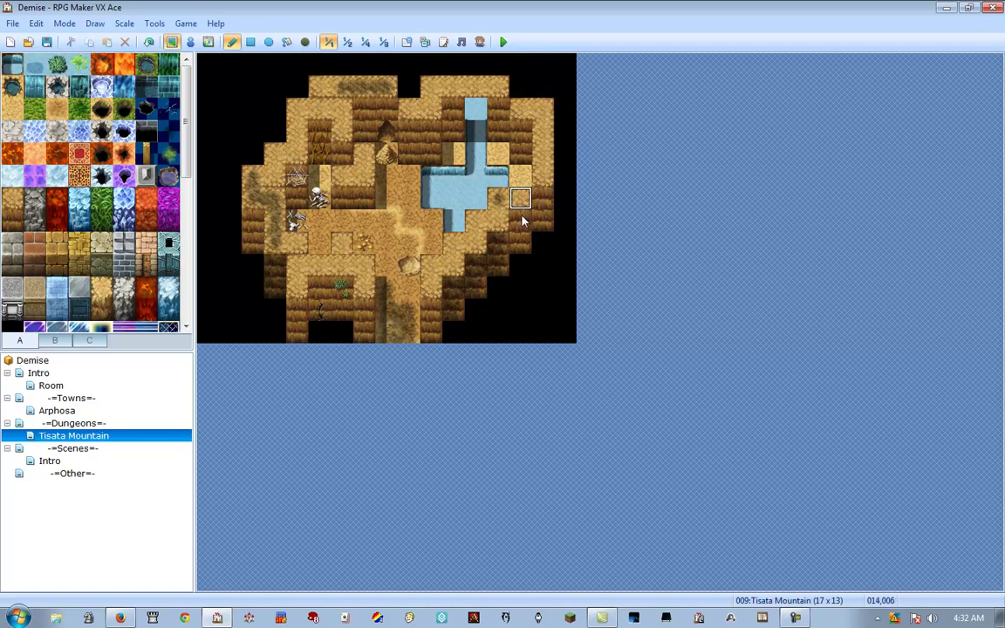
Fill in the lower wall face at the northeast chamber's southeast corner, and try a black stroke below the pool, undoing it.
{"action": "left_click", "coordinate": [542, 245]}
{"action": "right_click", "coordinate": [543, 287]}
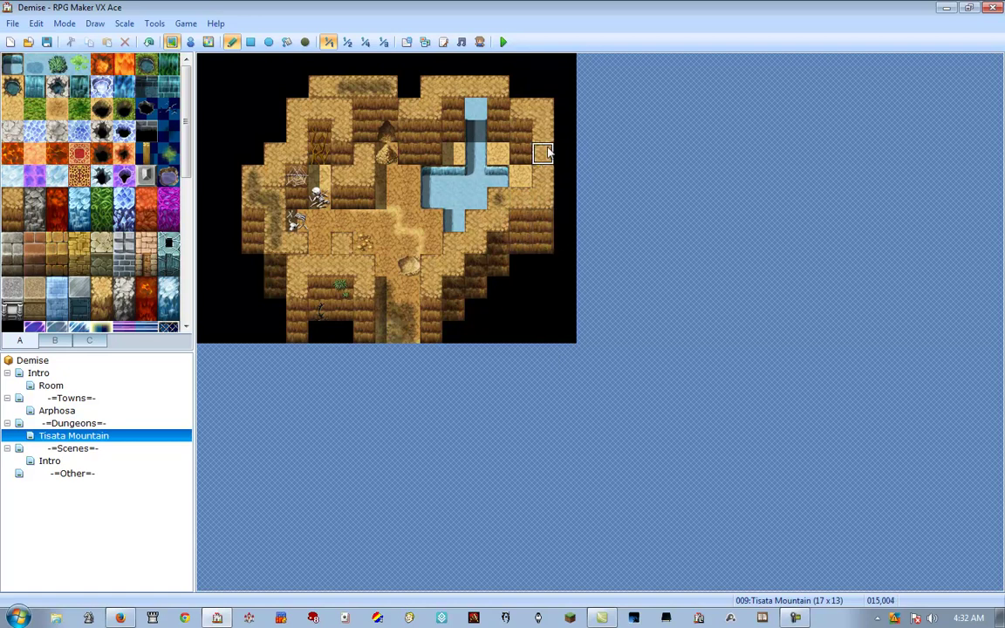
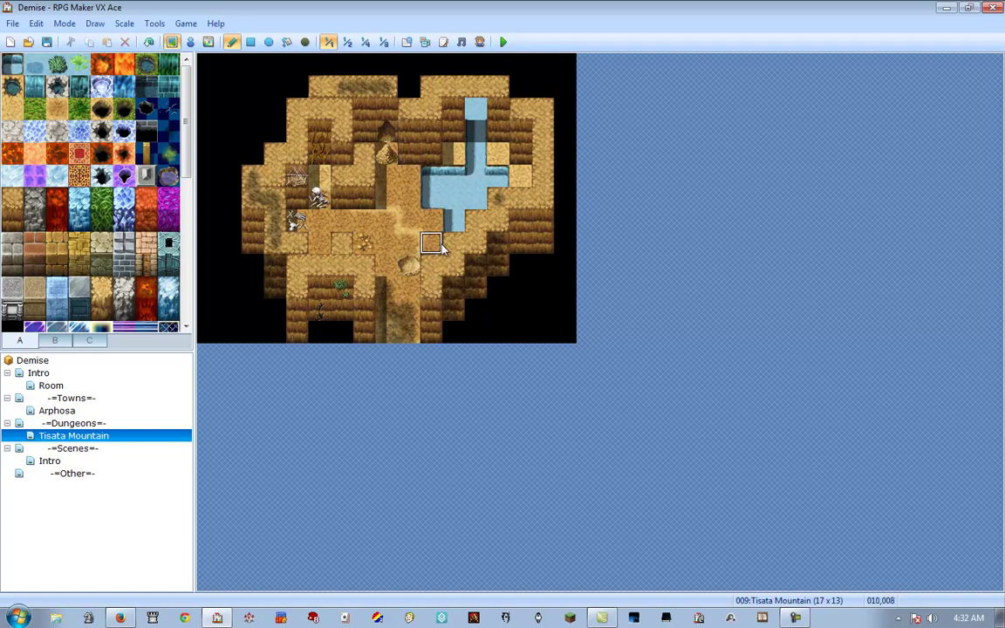
{"action": "mouse_move", "coordinate": [415, 225]}
{"action": "left_mouse_down"}
{"action": "mouse_move", "coordinate": [390, 229]}
{"action": "mouse_move", "coordinate": [388, 261]}
{"action": "mouse_move", "coordinate": [428, 220]}
{"action": "mouse_move", "coordinate": [474, 249]}
{"action": "left_mouse_up"}
{"action": "key", "text": "ctrl+z"}
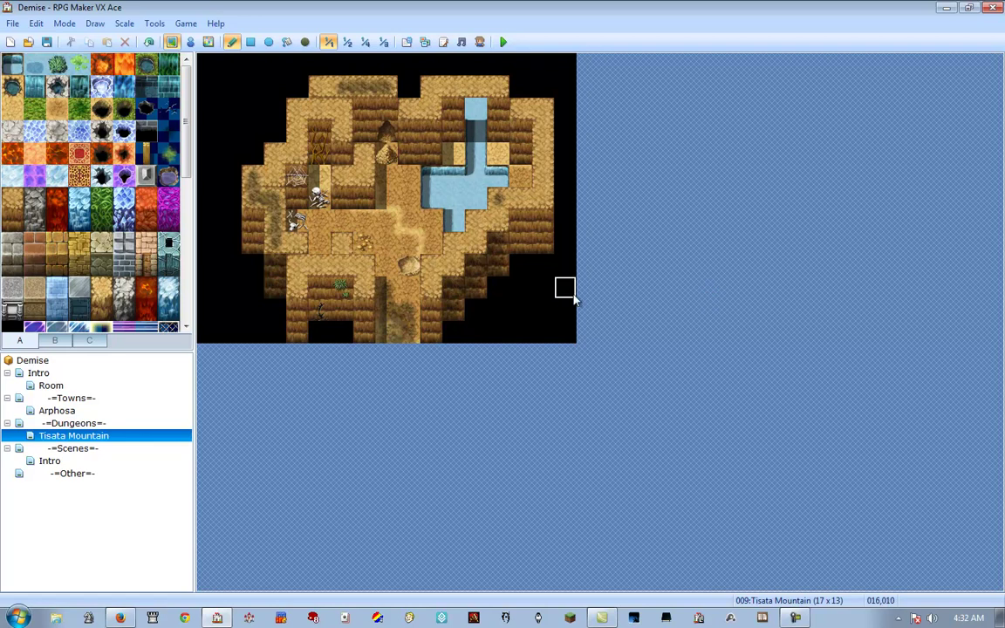
Review the project's other maps: the Arphosa town down to its southern shore, the Room interior and the Intro cave scene.
{"action": "left_click", "coordinate": [52, 410]}
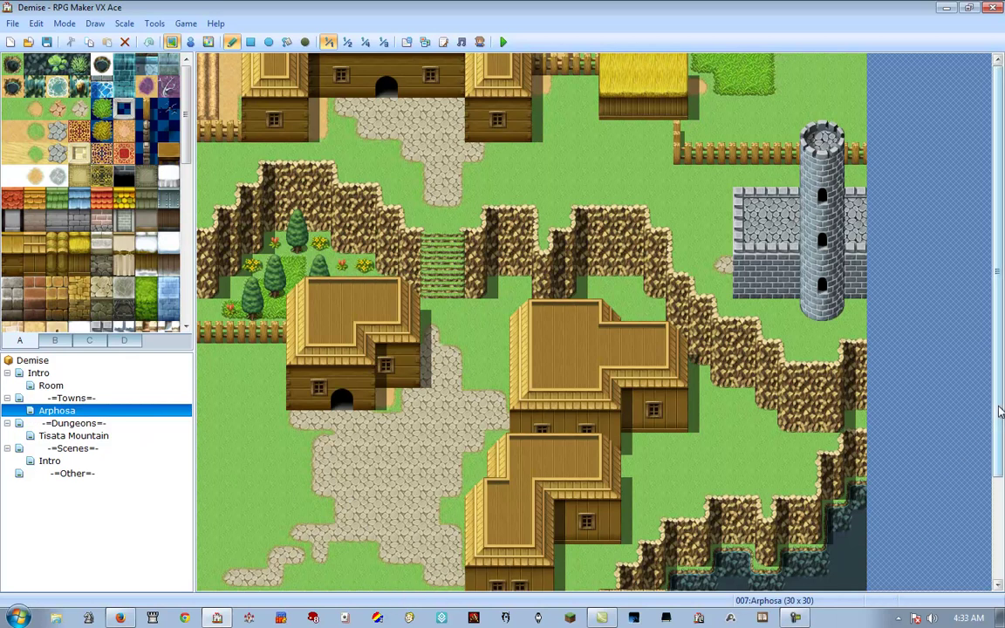
{"action": "scroll", "coordinate": [1000, 410], "scroll_direction": "down", "scroll_amount": 3}
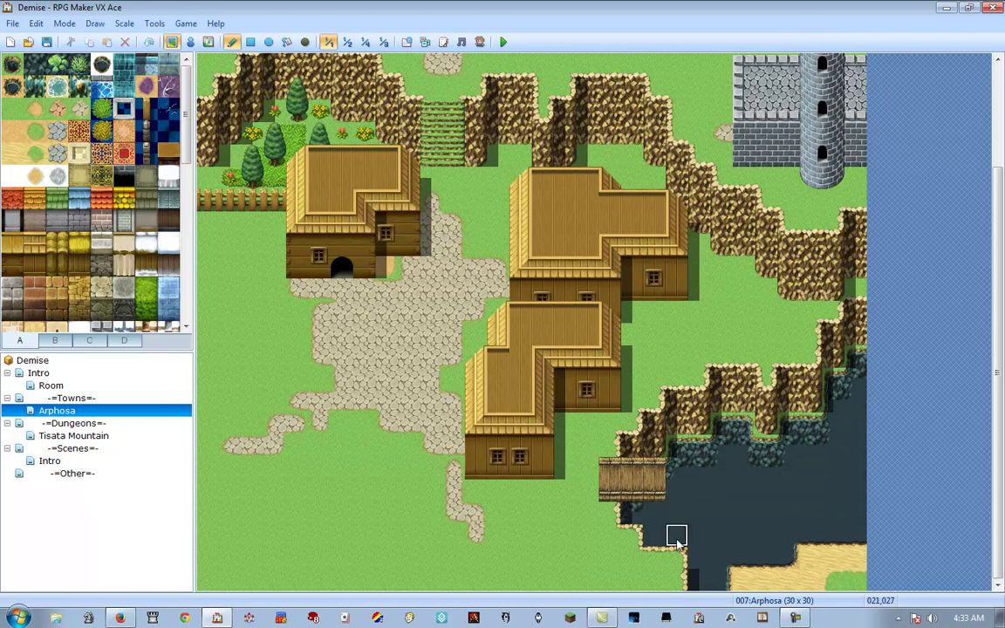
{"action": "left_click_drag", "start_coordinate": [1001, 481], "coordinate": [1002, 271]}
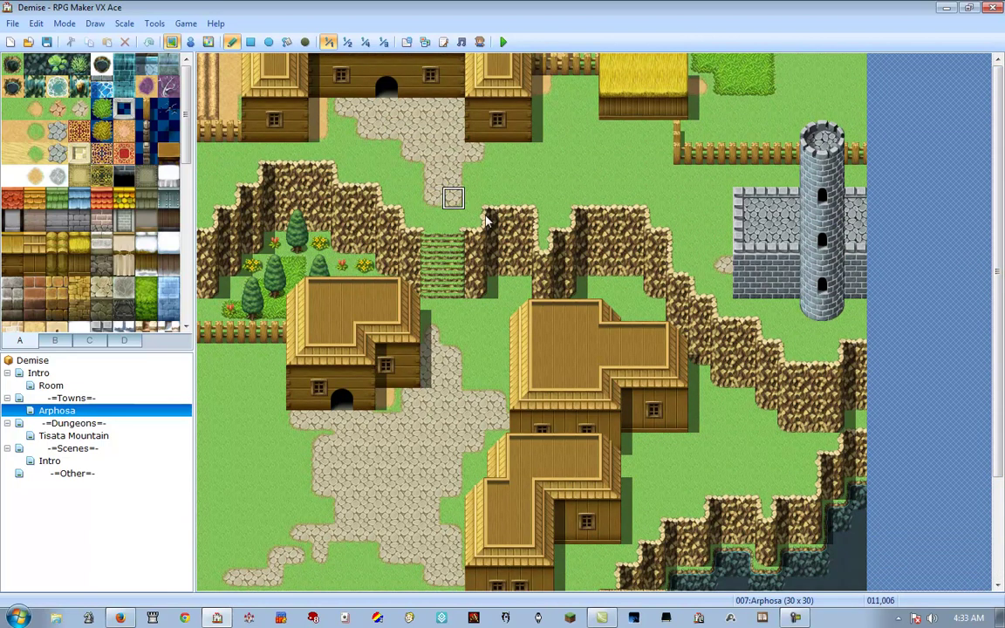
{"action": "left_click", "coordinate": [52, 386]}
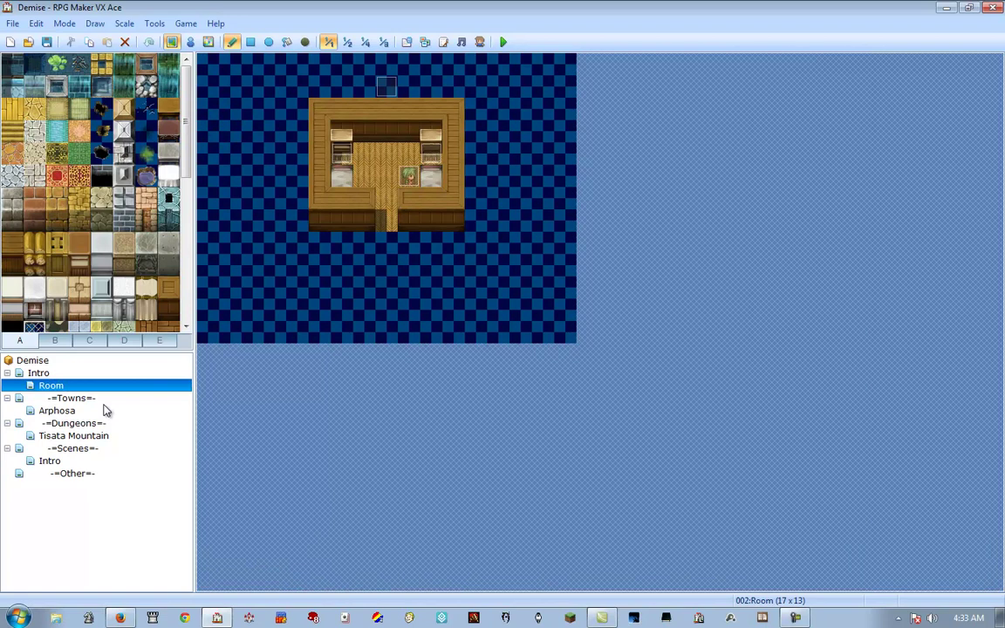
{"action": "left_click", "coordinate": [33, 374]}
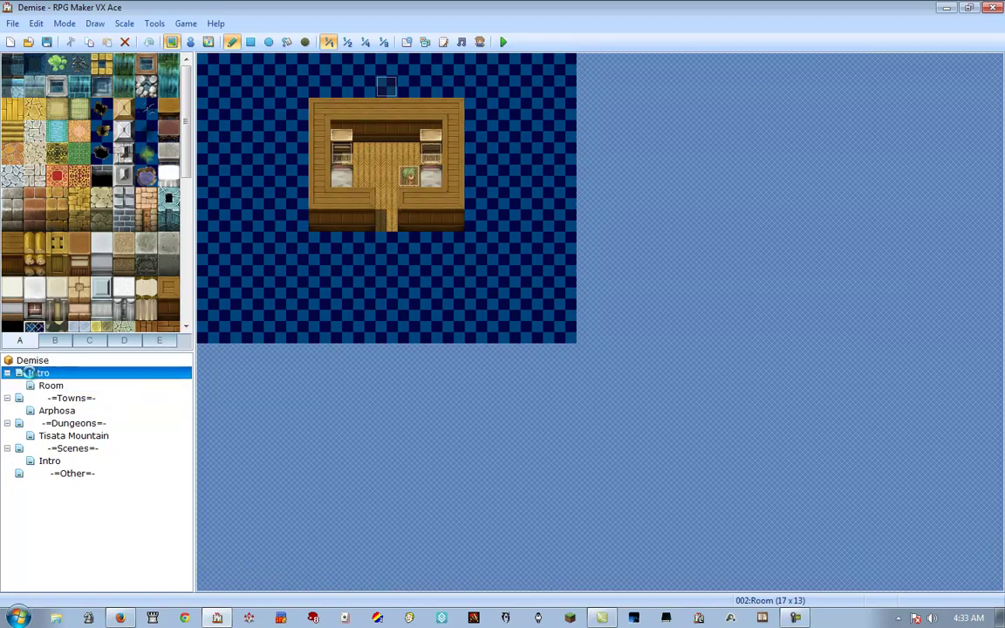
{"action": "left_click", "coordinate": [50, 461]}
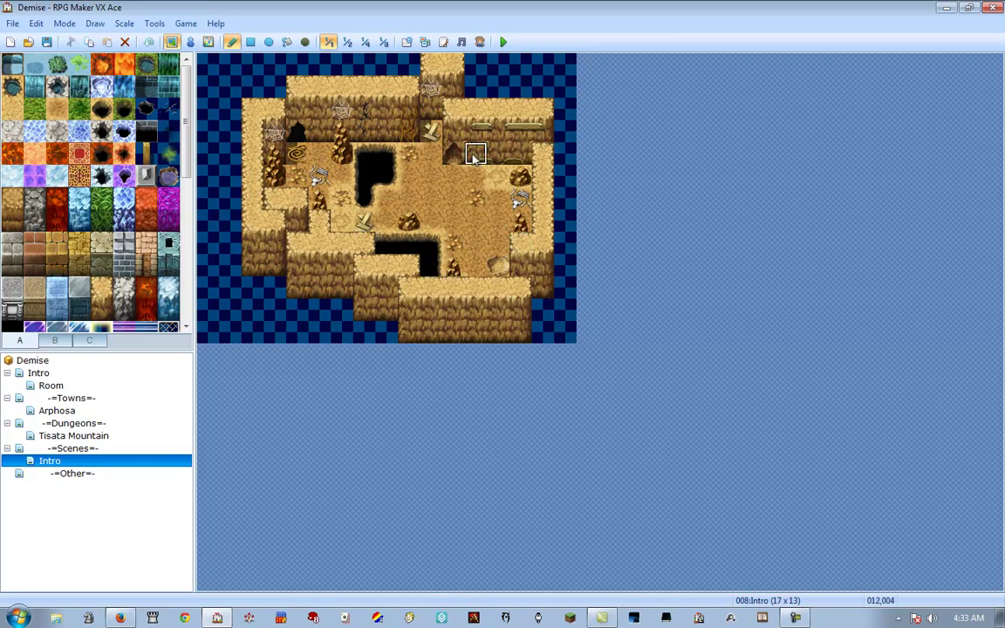
Open the Daelite project's Game.rvproj2 from the RPGVXAce folder.
{"action": "left_click", "coordinate": [28, 41]}
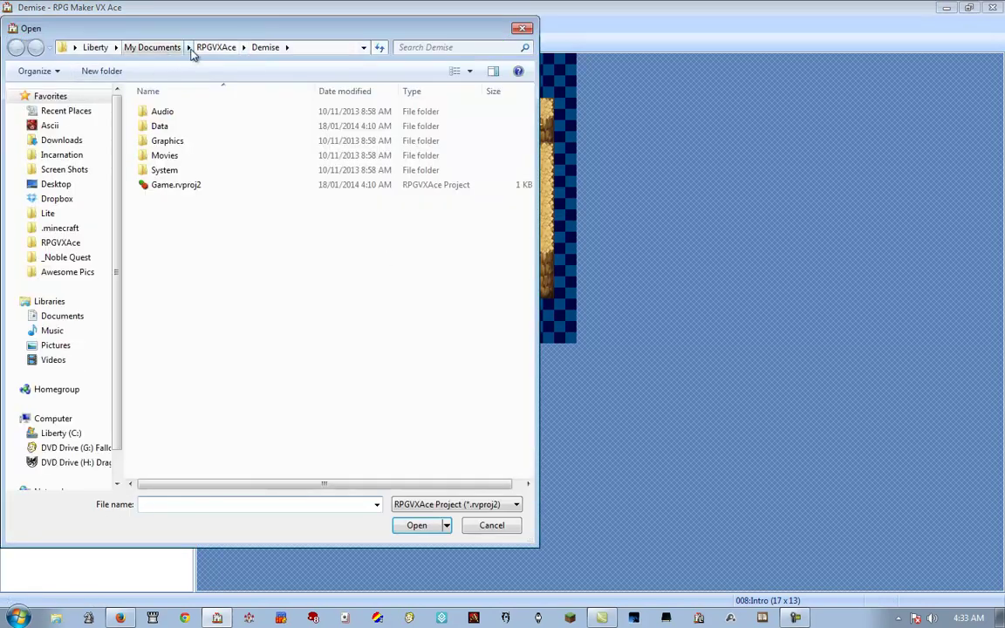
{"action": "left_click", "coordinate": [217, 47]}
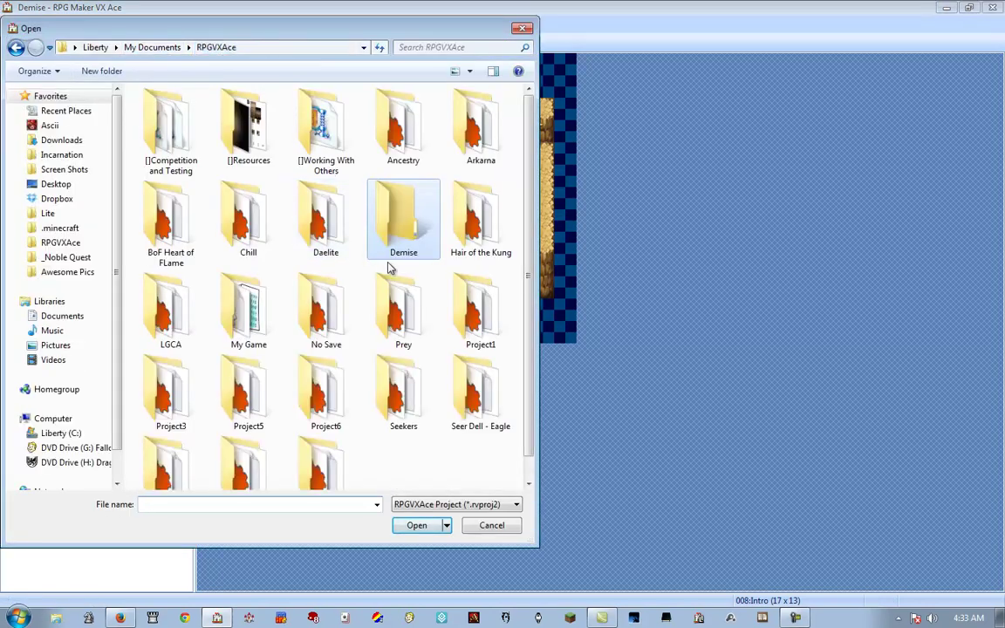
{"action": "double_click", "coordinate": [326, 220]}
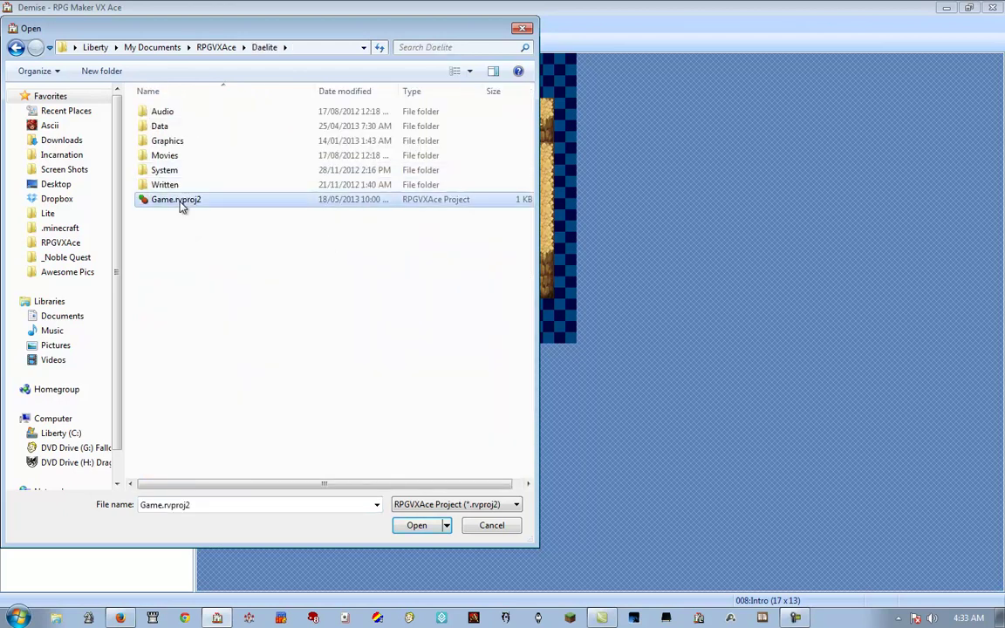
{"action": "double_click", "coordinate": [183, 202]}
{"action": "left_click", "coordinate": [447, 342]}
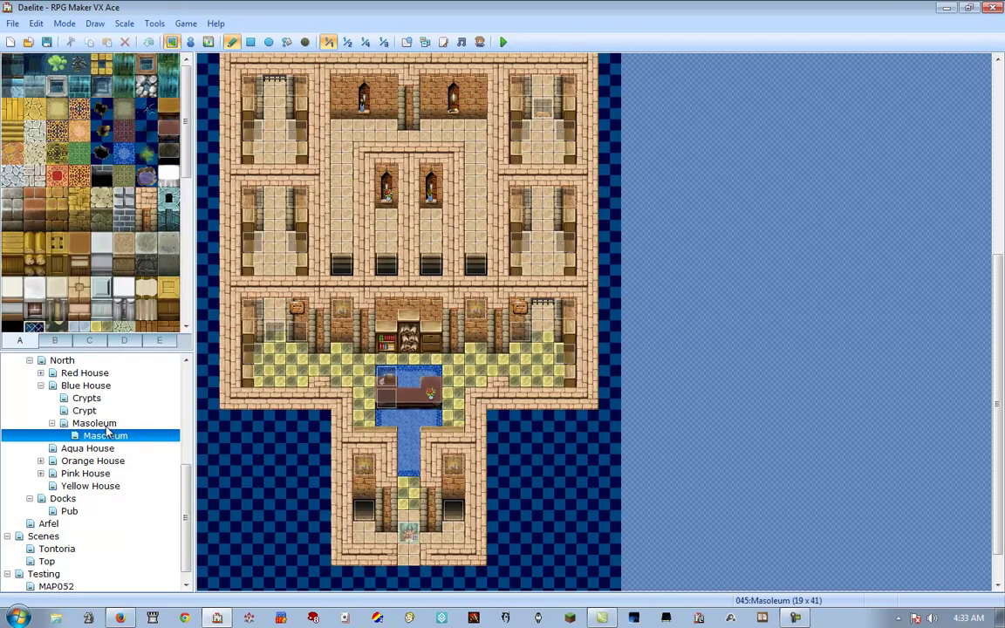
View the upper Masoleum map and its parent Blue House interior.
{"action": "left_click", "coordinate": [98, 424]}
{"action": "scroll", "coordinate": [92, 428], "scroll_direction": "up", "scroll_amount": 1}
{"action": "left_click", "coordinate": [87, 423]}
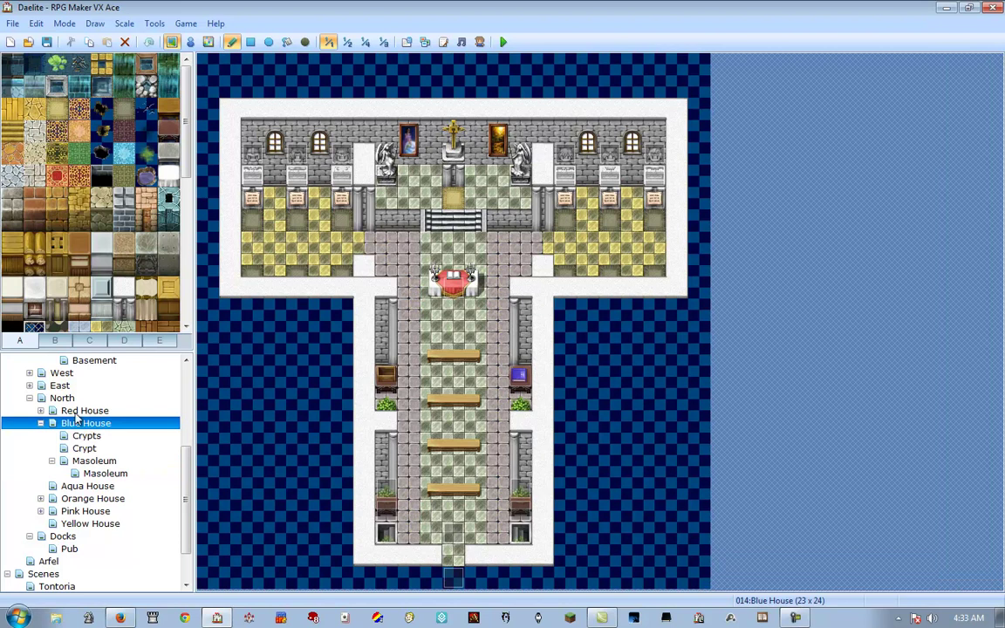
Examine the North town map from its western houses to its eastern wall and back.
{"action": "left_click", "coordinate": [61, 399]}
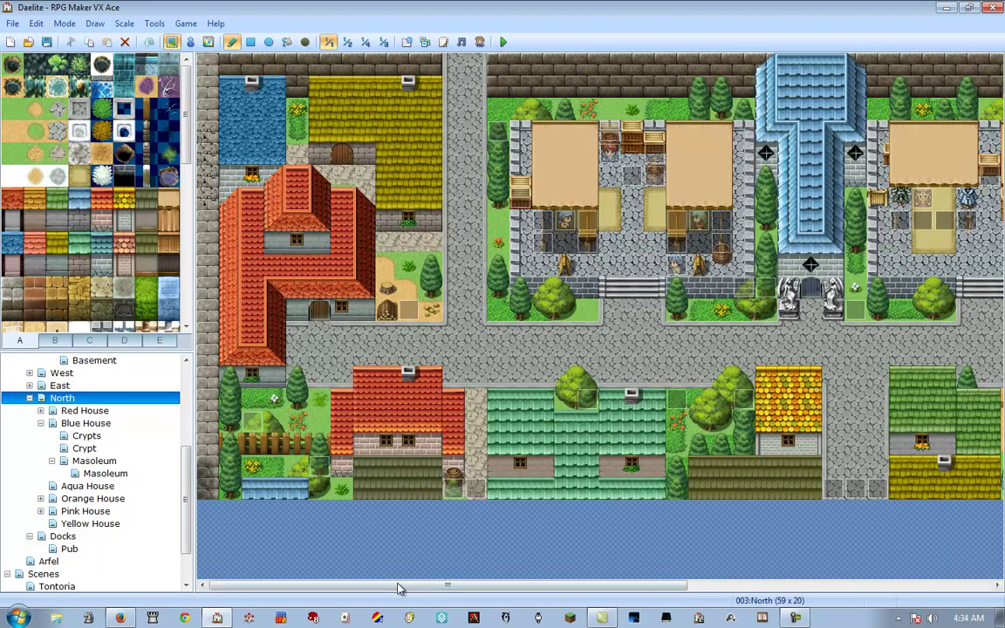
{"action": "left_click_drag", "start_coordinate": [397, 589], "coordinate": [494, 590]}
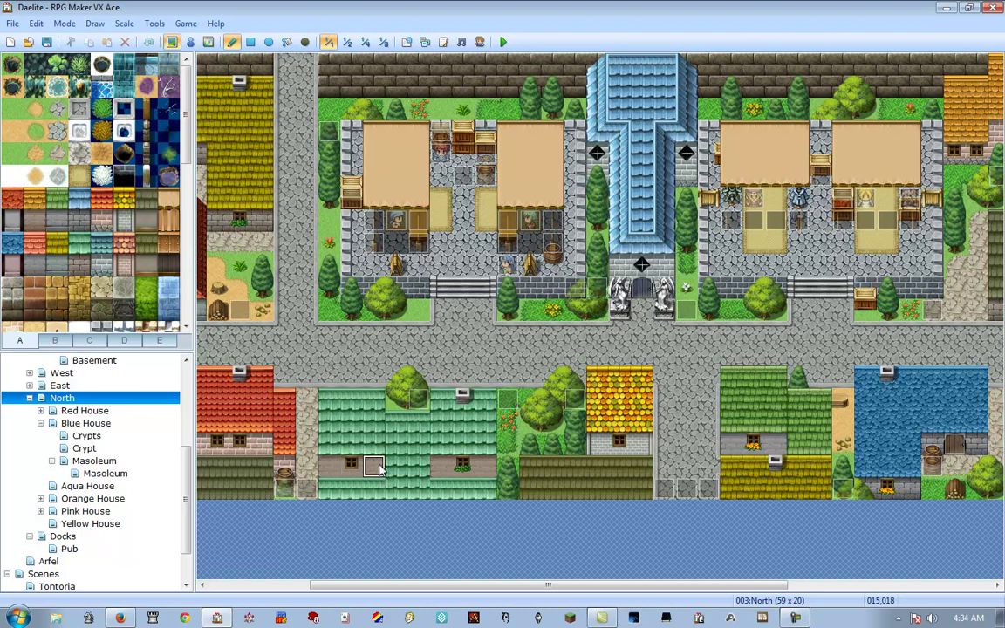
{"action": "left_click_drag", "start_coordinate": [446, 588], "coordinate": [599, 599]}
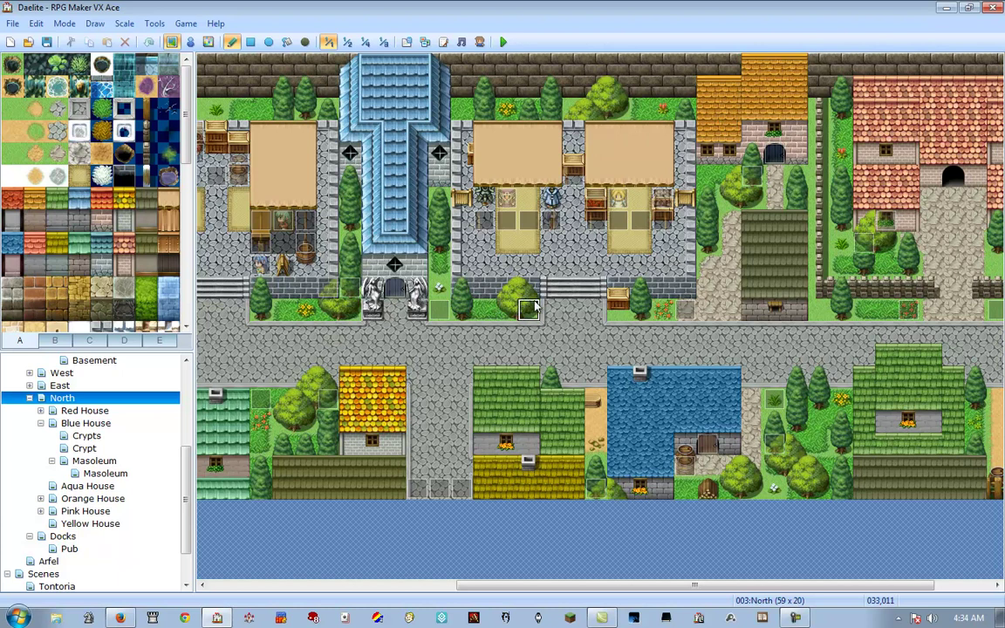
{"action": "left_click_drag", "start_coordinate": [521, 585], "coordinate": [606, 599]}
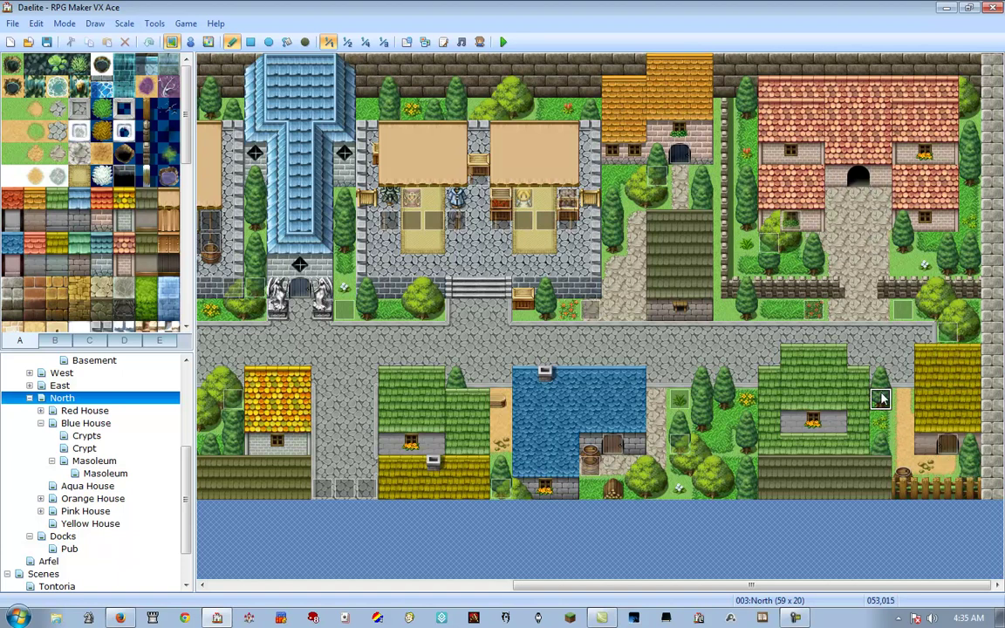
{"action": "left_click_drag", "start_coordinate": [773, 586], "coordinate": [410, 583]}
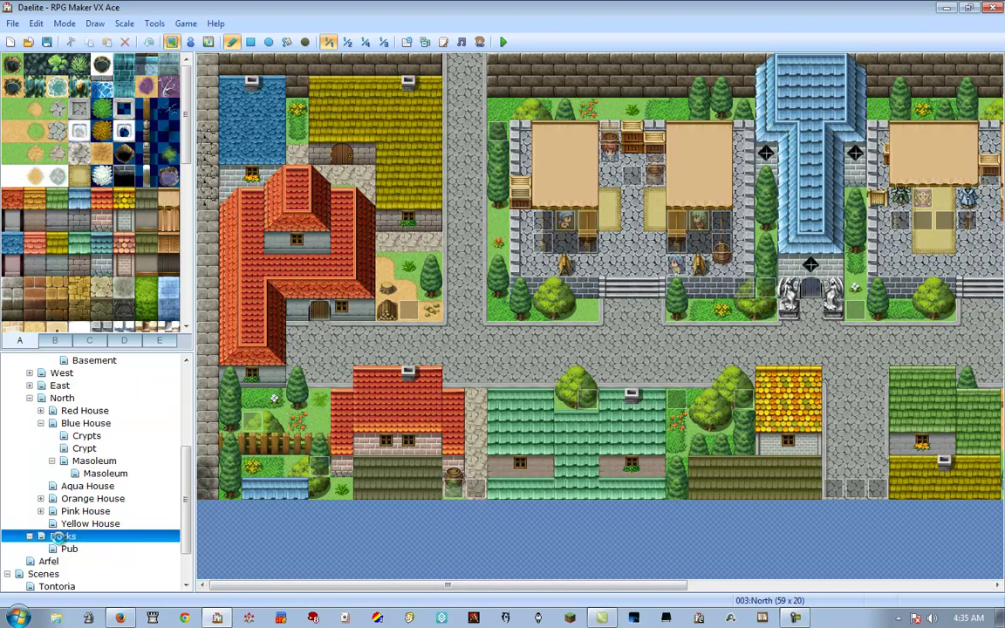
Examine the Docks map from the western piers to the eastern graveyard, and view the Pub interior.
{"action": "left_click", "coordinate": [62, 536]}
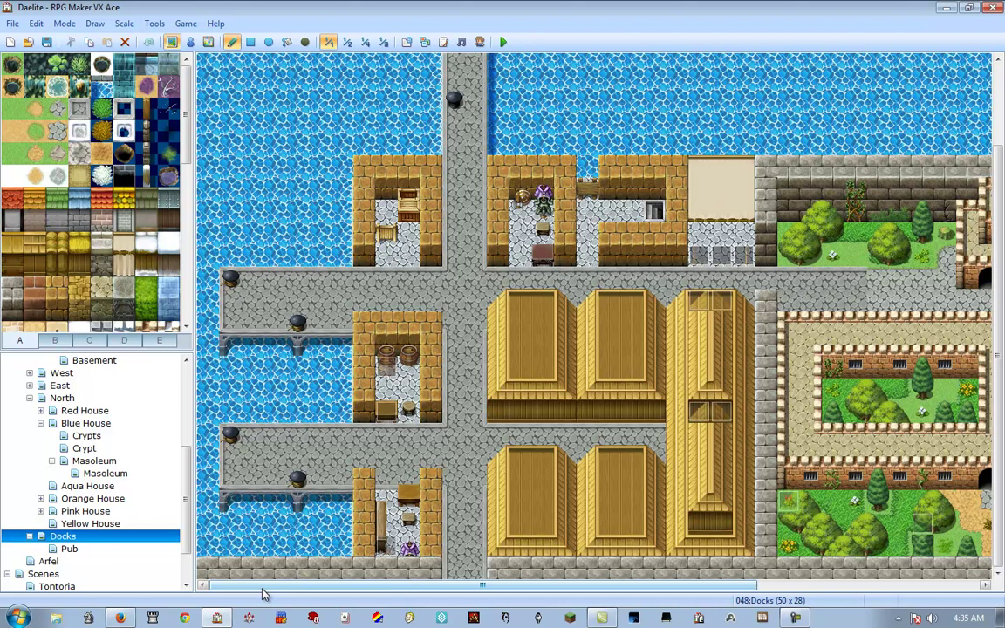
{"action": "left_click_drag", "start_coordinate": [264, 594], "coordinate": [576, 600]}
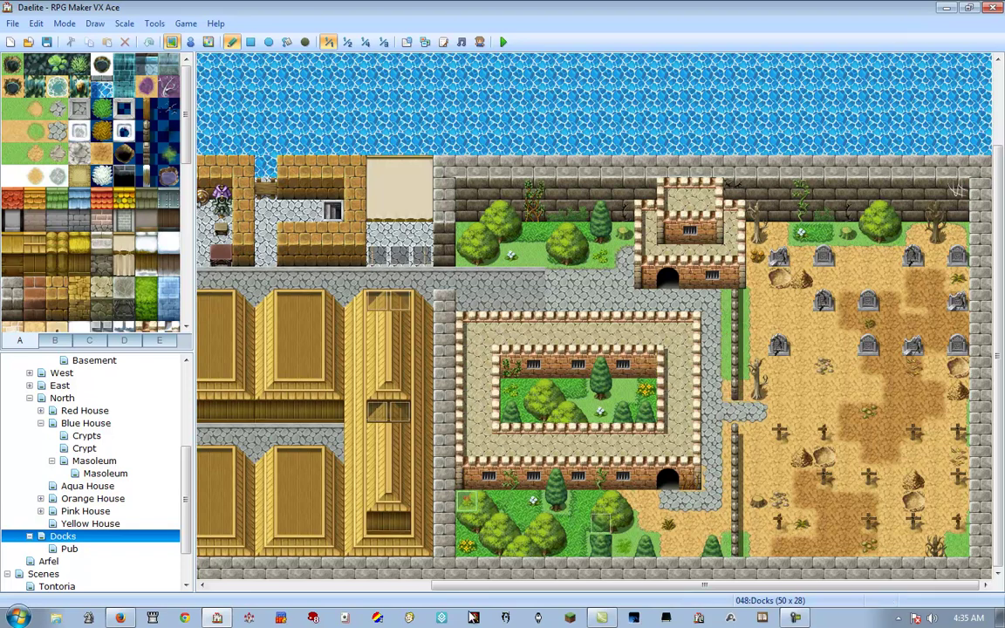
{"action": "left_click", "coordinate": [66, 549]}
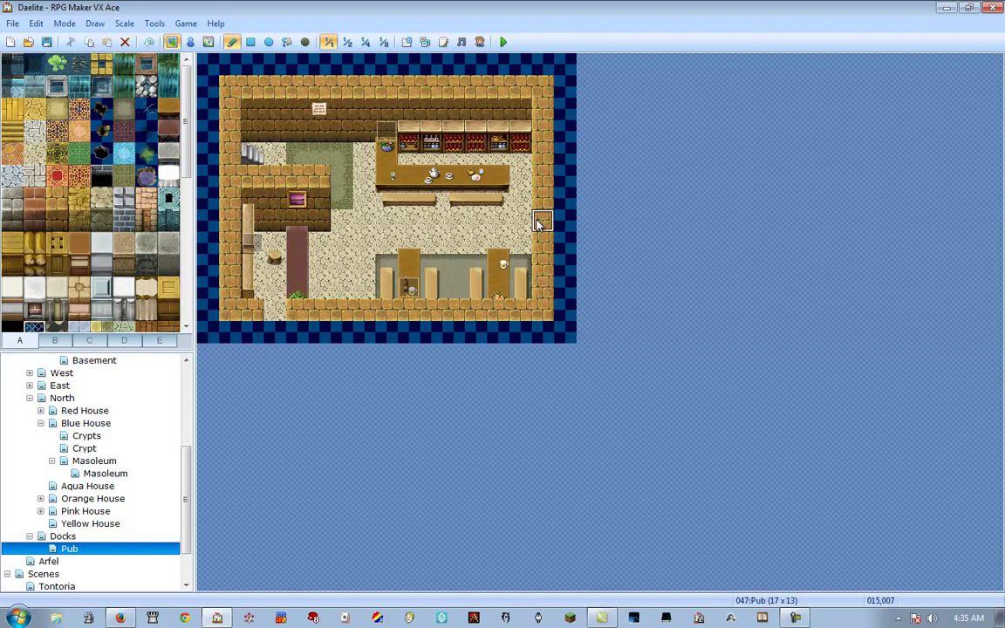
Examine the Arfel village map, including its river, cliffs, stairs and unfinished southern area.
{"action": "left_click", "coordinate": [49, 562]}
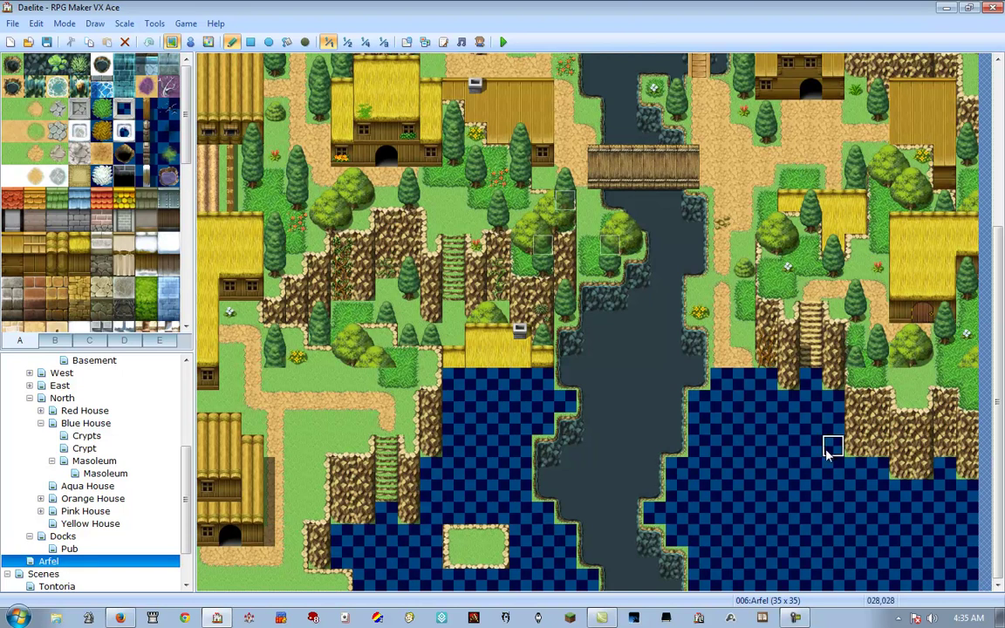
{"action": "scroll", "coordinate": [1003, 246], "scroll_direction": "up", "scroll_amount": 1}
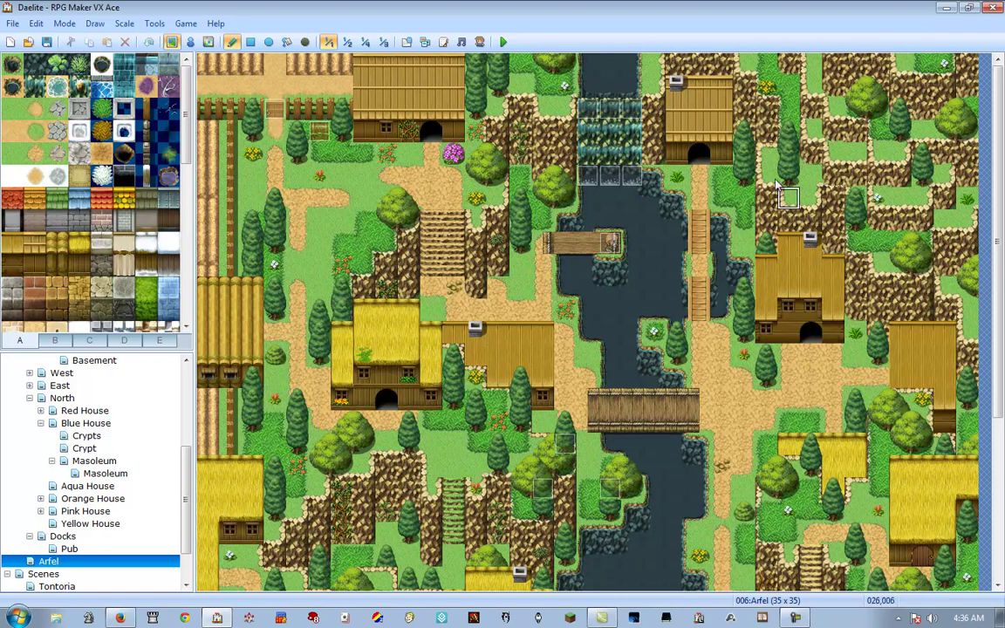
{"action": "left_click_drag", "start_coordinate": [992, 298], "coordinate": [999, 345]}
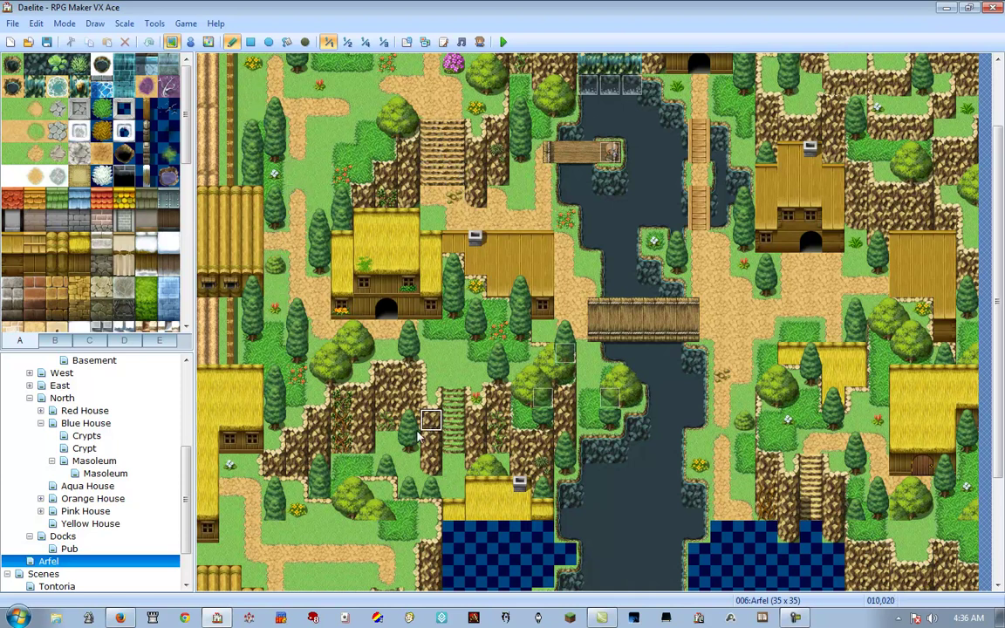
Open the Top map under Scenes and look through the furniture and decoration tiles in tilesets E and D.
{"action": "left_click", "coordinate": [54, 590]}
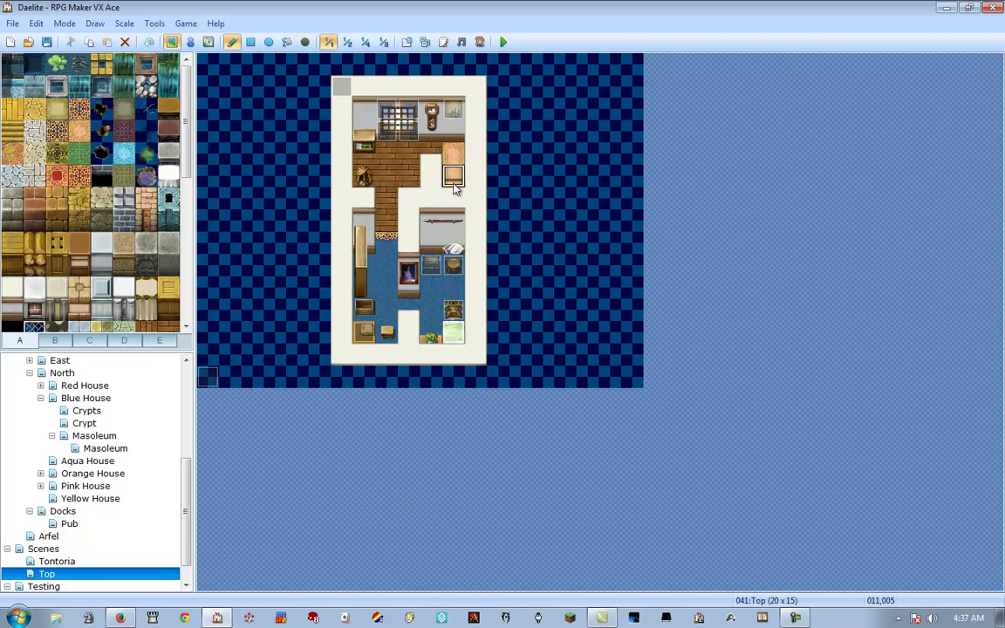
{"action": "left_click", "coordinate": [159, 341]}
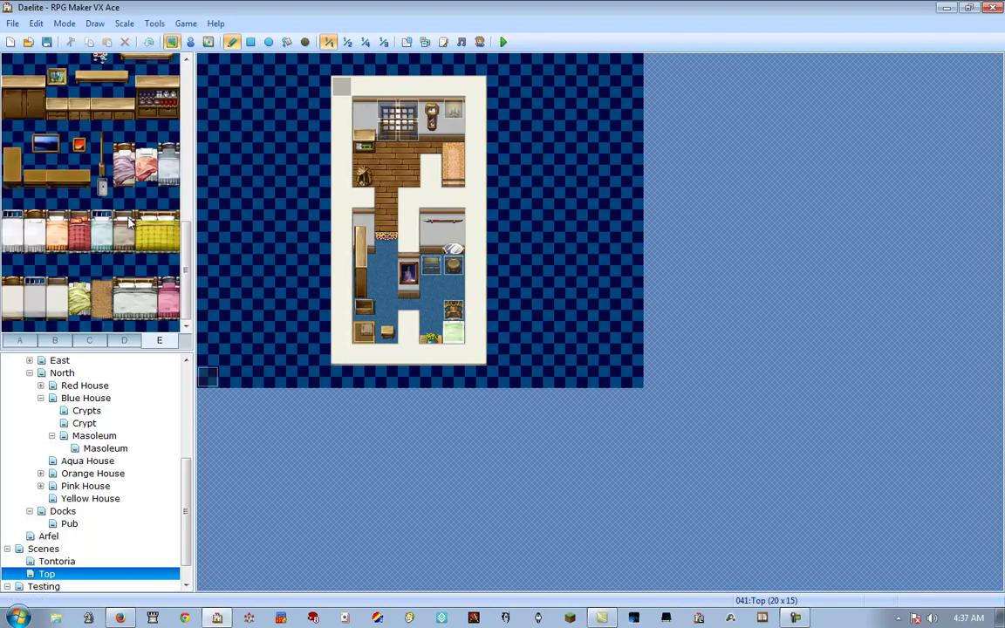
{"action": "left_click_drag", "start_coordinate": [181, 247], "coordinate": [209, 81]}
{"action": "left_click", "coordinate": [124, 340]}
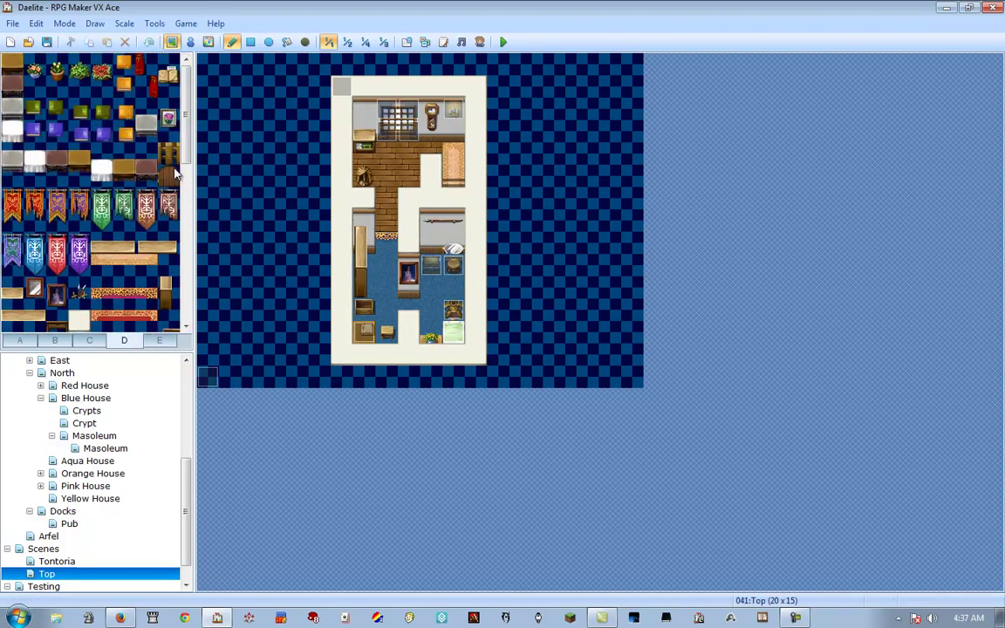
{"action": "left_click_drag", "start_coordinate": [186, 157], "coordinate": [190, 329]}
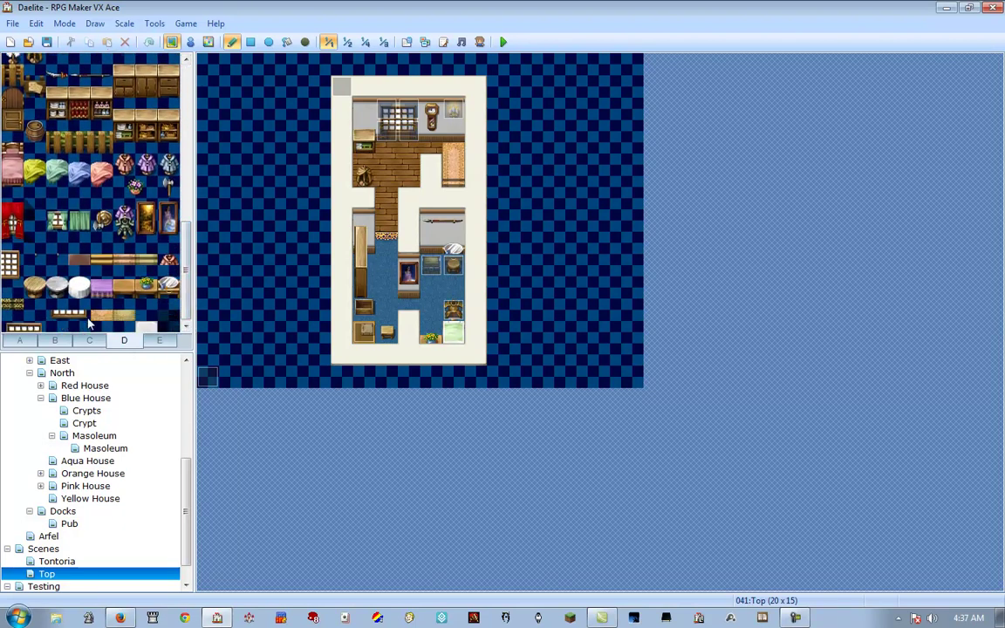
Try a one-tile-wide, three-tile-high strip of orange patterned rug in the empty area east of the house, and erase it.
{"action": "mouse_move", "coordinate": [184, 301]}
{"action": "left_mouse_down"}
{"action": "mouse_move", "coordinate": [195, 116]}
{"action": "mouse_move", "coordinate": [193, 299]}
{"action": "left_mouse_up"}
{"action": "mouse_move", "coordinate": [542, 173]}
{"action": "left_mouse_down"}
{"action": "mouse_move", "coordinate": [563, 175]}
{"action": "mouse_move", "coordinate": [543, 223]}
{"action": "left_mouse_up"}
{"action": "key", "text": "ctrl+z"}
{"action": "left_click_drag", "start_coordinate": [572, 173], "coordinate": [570, 218]}
{"action": "key", "text": "ctrl+z"}
{"action": "left_click_drag", "start_coordinate": [565, 176], "coordinate": [569, 225]}
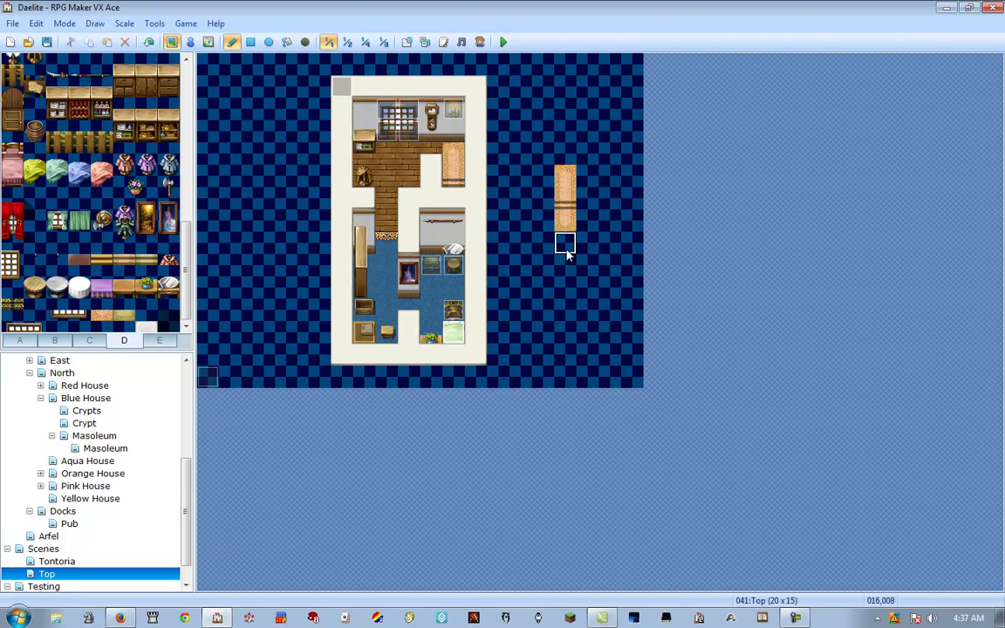
{"action": "left_click_drag", "start_coordinate": [566, 251], "coordinate": [565, 174]}
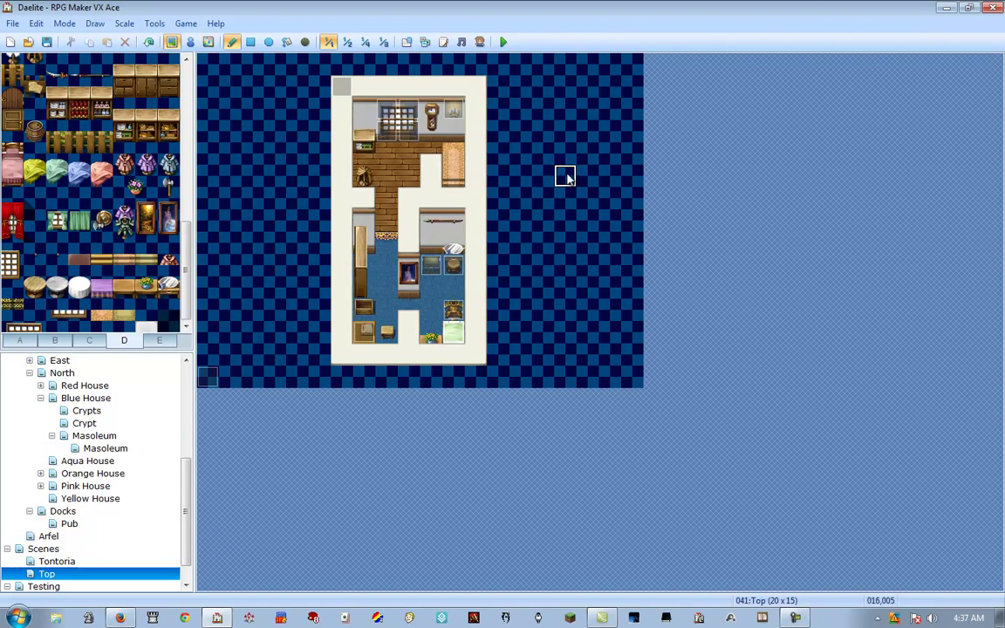
View the Tontoria, Scenes, MAP052 and Testing maps.
{"action": "left_click", "coordinate": [75, 561]}
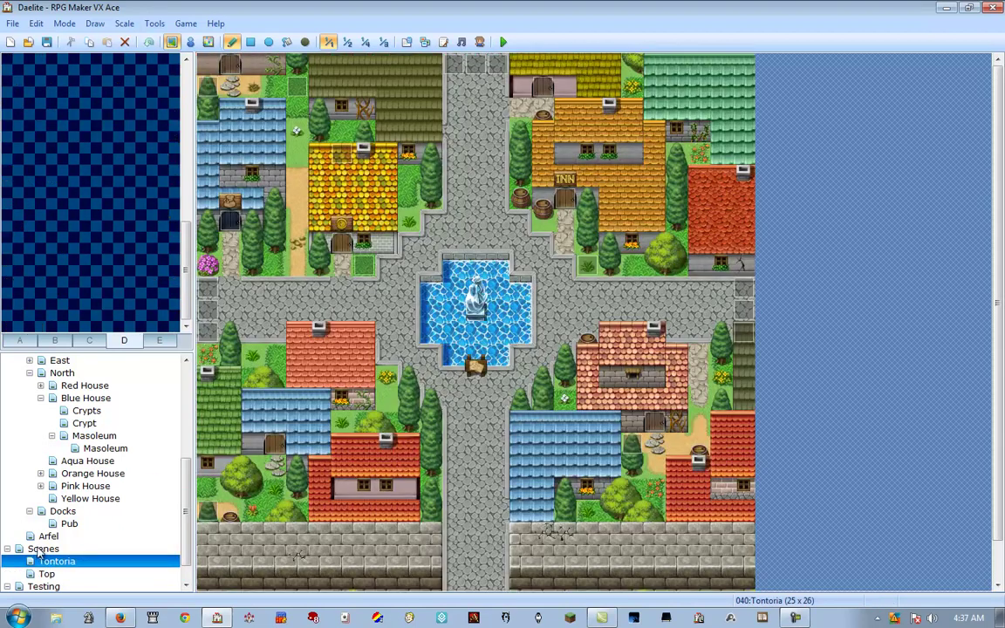
{"action": "left_click", "coordinate": [41, 549]}
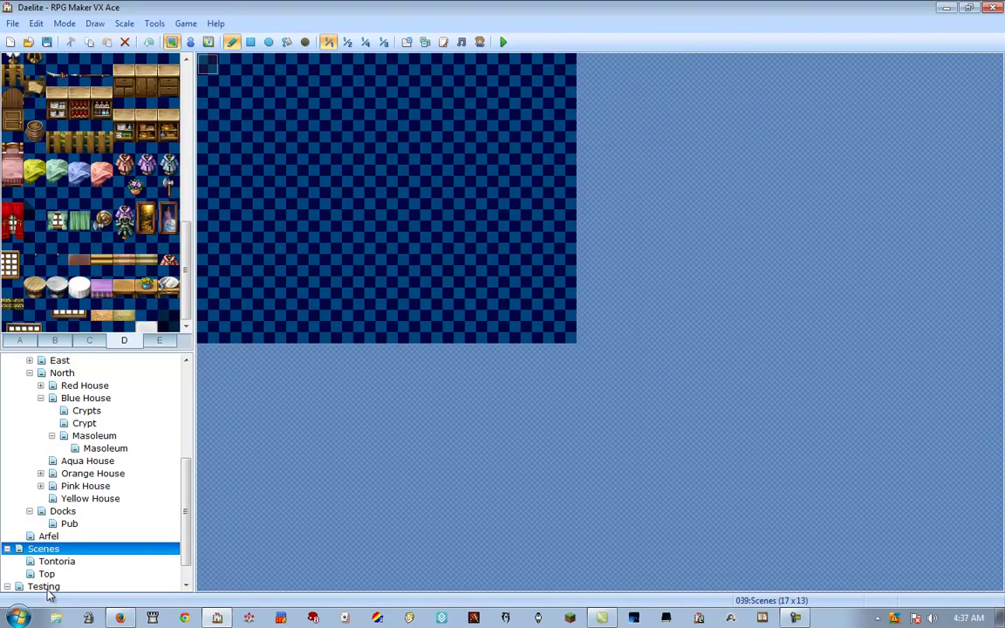
{"action": "left_click", "coordinate": [45, 586]}
{"action": "left_click", "coordinate": [59, 586]}
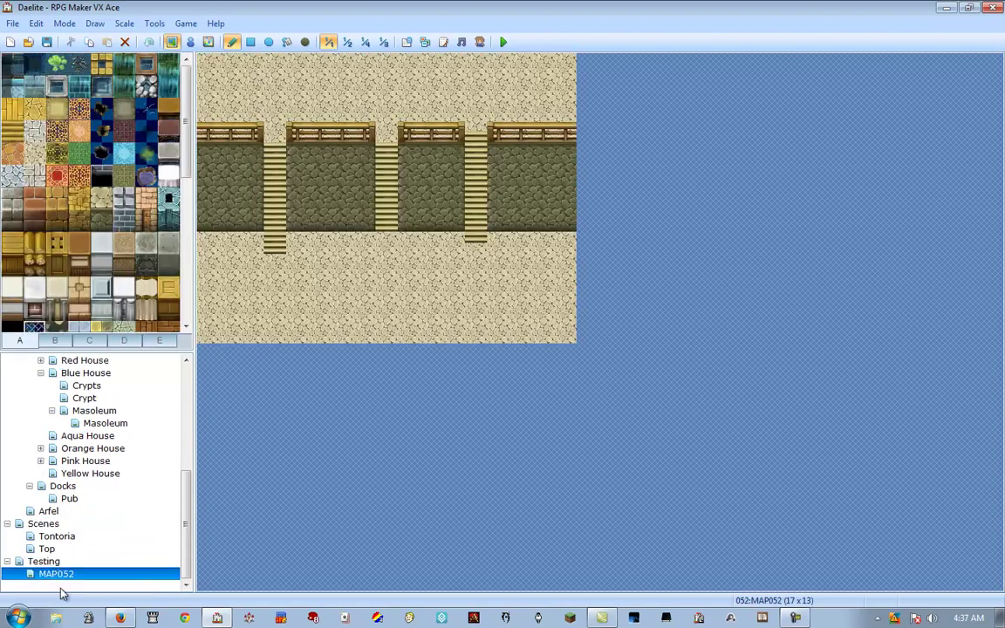
{"action": "key", "text": "Up"}
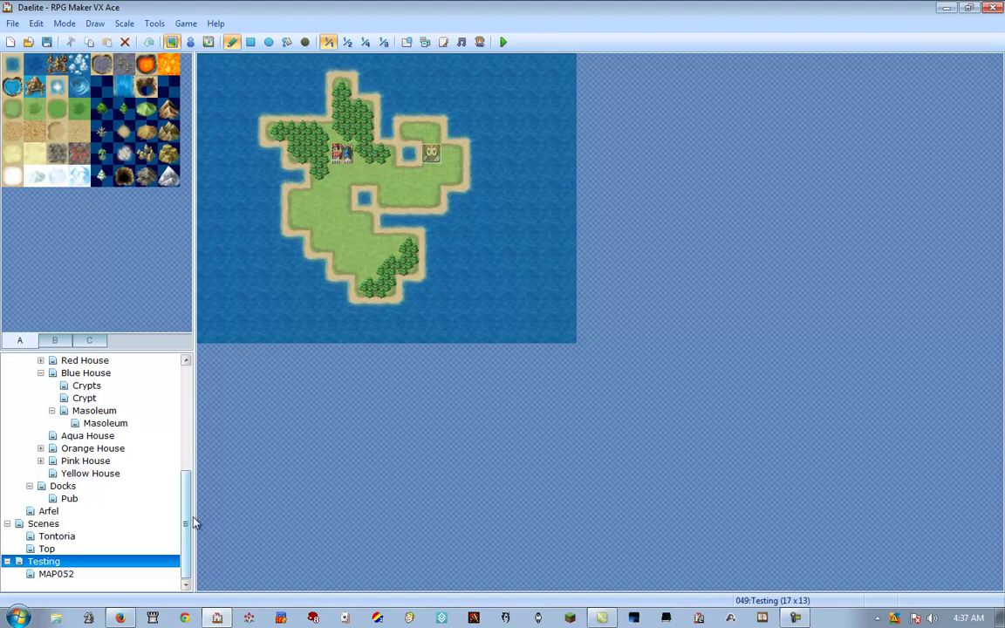
View the Inn map in Tontoria and the Downstairs map beneath it.
{"action": "scroll", "coordinate": [191, 506], "scroll_direction": "up", "scroll_amount": 5}
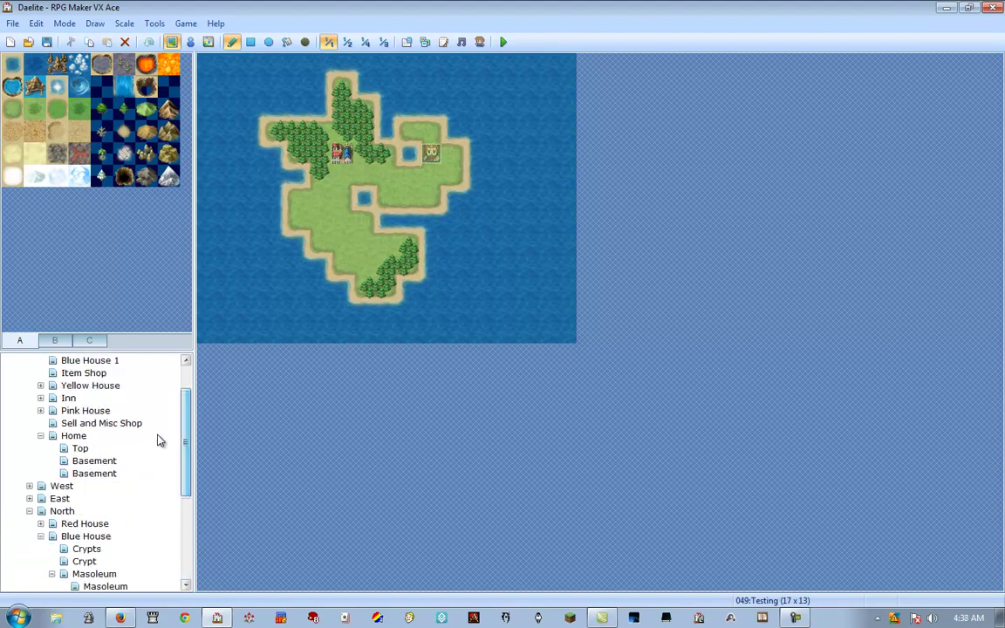
{"action": "left_click", "coordinate": [68, 399]}
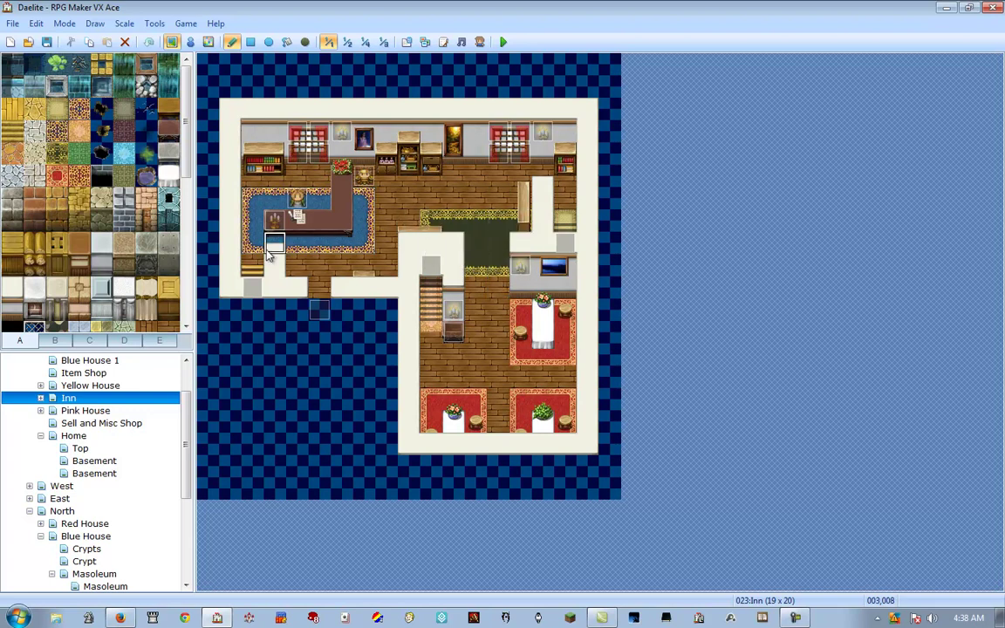
{"action": "left_click", "coordinate": [41, 398]}
{"action": "left_click", "coordinate": [87, 412]}
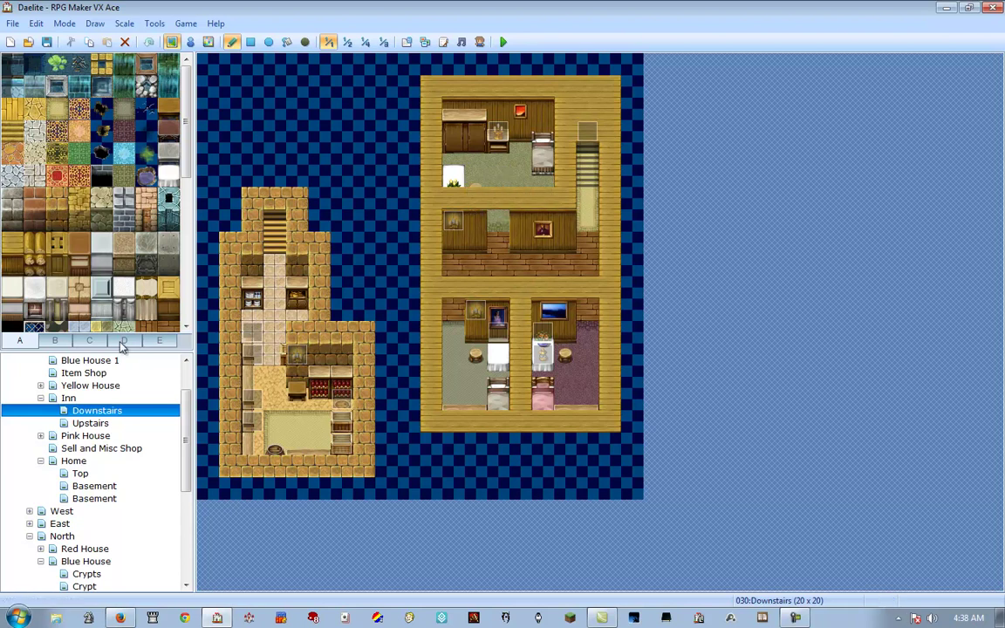
Try two short wooden wall-top strips in the empty area above the stone cellar, fill the gap between them, and erase the whole strip.
{"action": "left_click", "coordinate": [89, 341]}
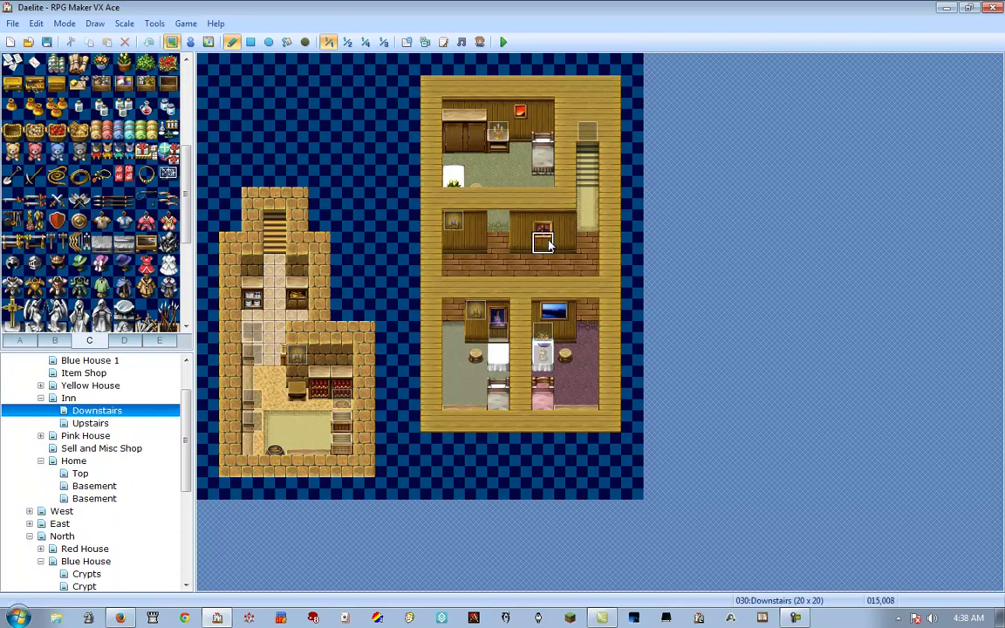
{"action": "left_click_drag", "start_coordinate": [251, 108], "coordinate": [345, 107]}
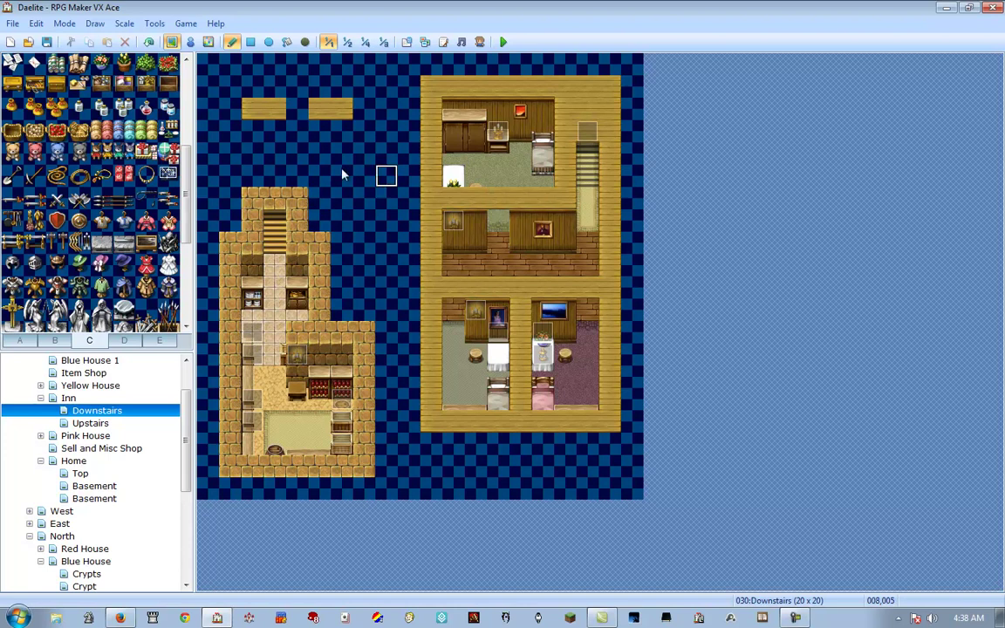
{"action": "left_click", "coordinate": [296, 109]}
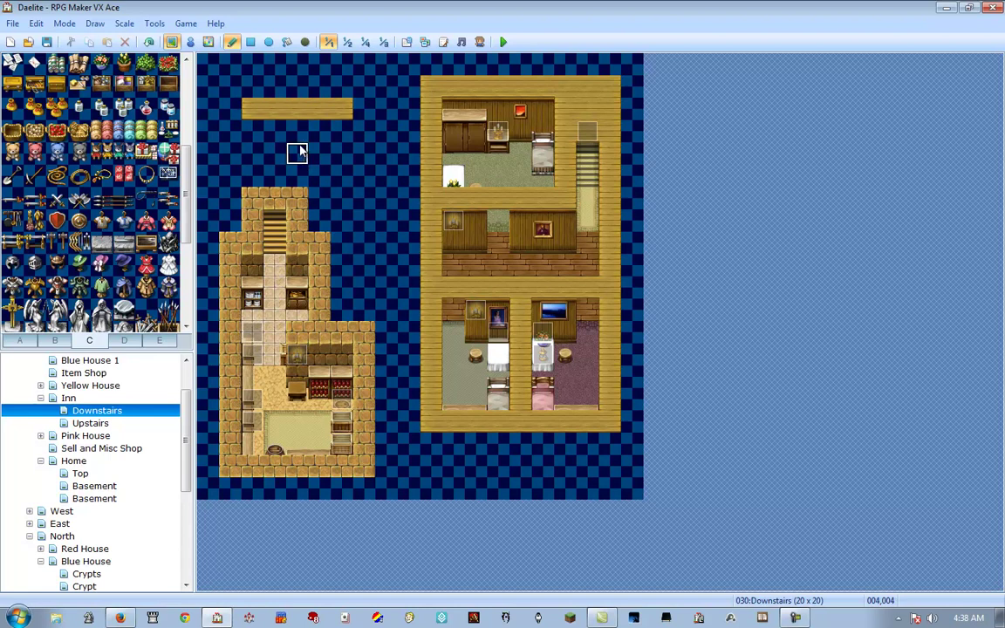
{"action": "mouse_move", "coordinate": [336, 105]}
{"action": "left_mouse_down"}
{"action": "mouse_move", "coordinate": [263, 105]}
{"action": "mouse_move", "coordinate": [341, 111]}
{"action": "left_mouse_up"}
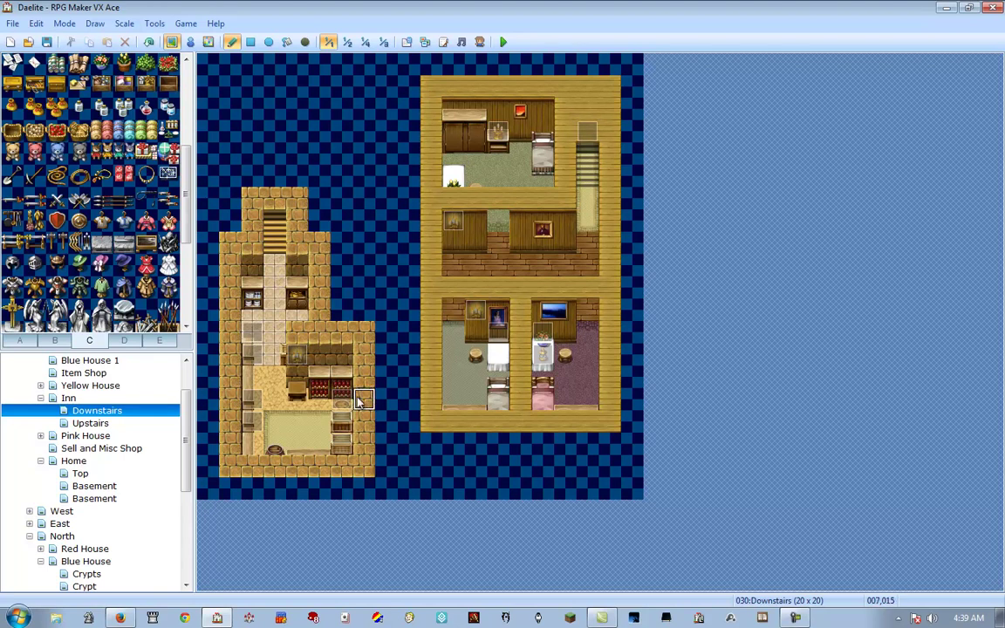
Open the Inn's Upstairs map and look through the wall and shelf tiles in tileset D.
{"action": "left_click", "coordinate": [91, 424]}
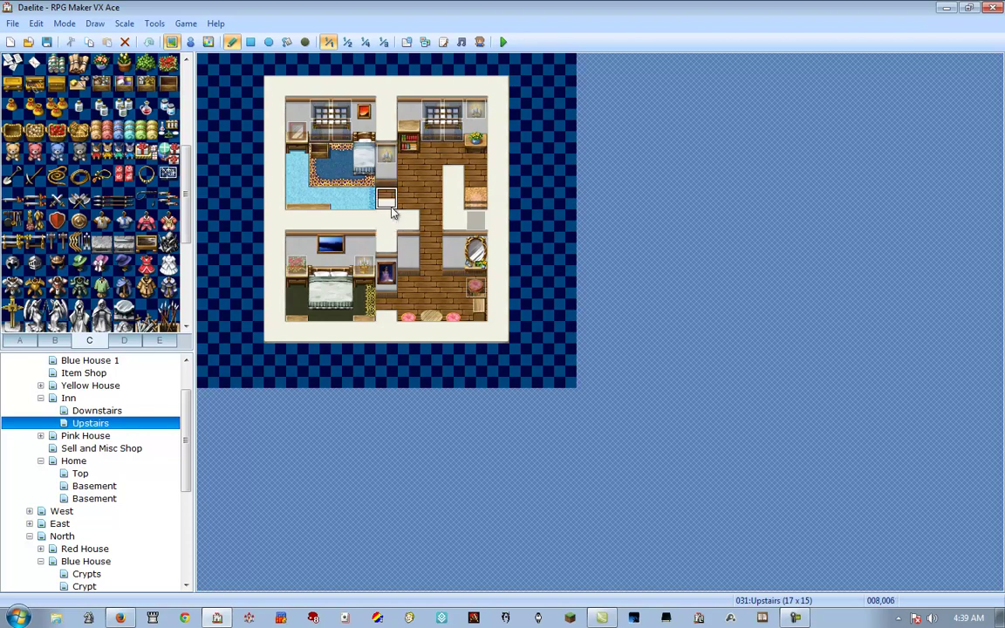
{"action": "left_click", "coordinate": [124, 340]}
{"action": "scroll", "coordinate": [106, 234], "scroll_direction": "down", "scroll_amount": 5}
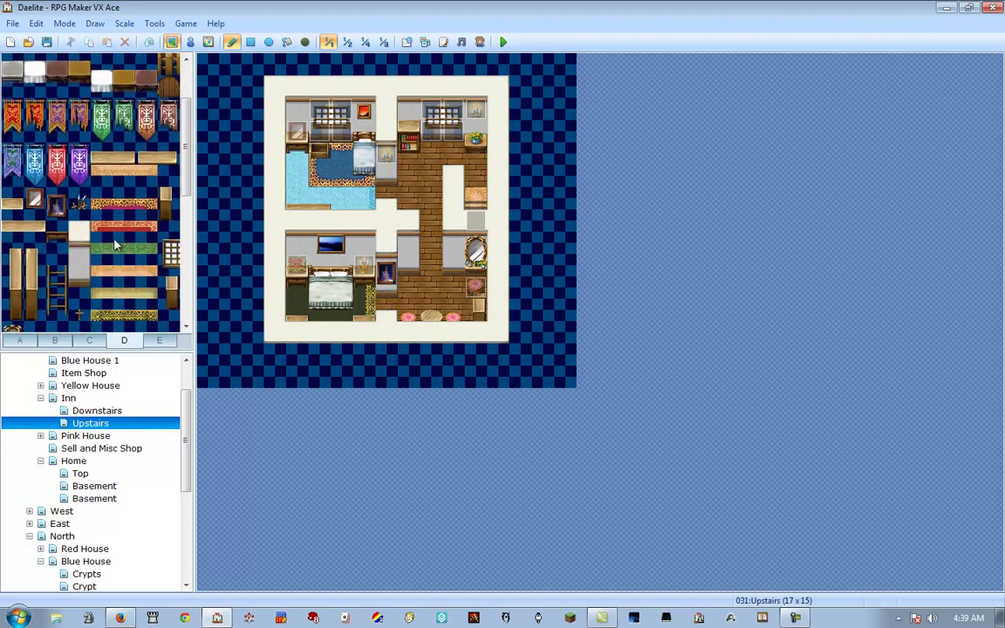
{"action": "scroll", "coordinate": [78, 187], "scroll_direction": "up", "scroll_amount": 3}
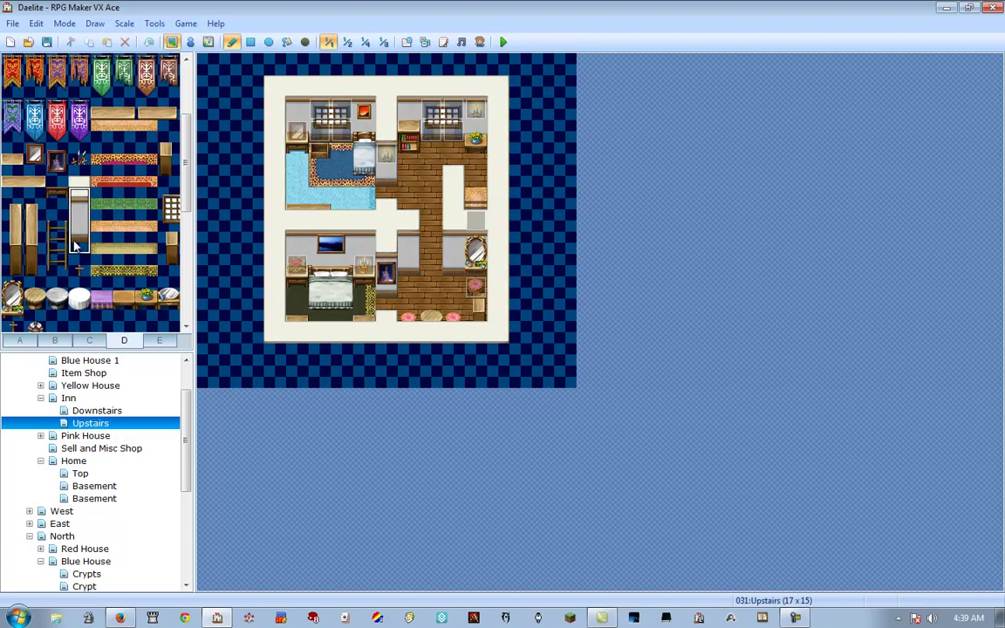
Try a wall overlay piece with a cross of white wall-top tiles in the empty area east of the upstairs rooms, and erase it.
{"action": "left_click", "coordinate": [79, 175]}
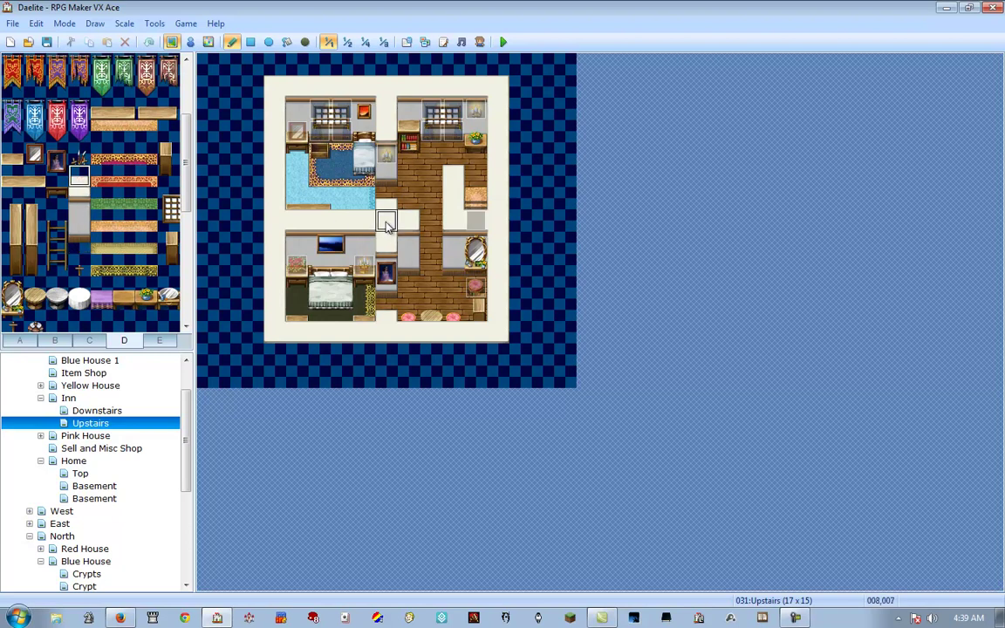
{"action": "left_click", "coordinate": [386, 240]}
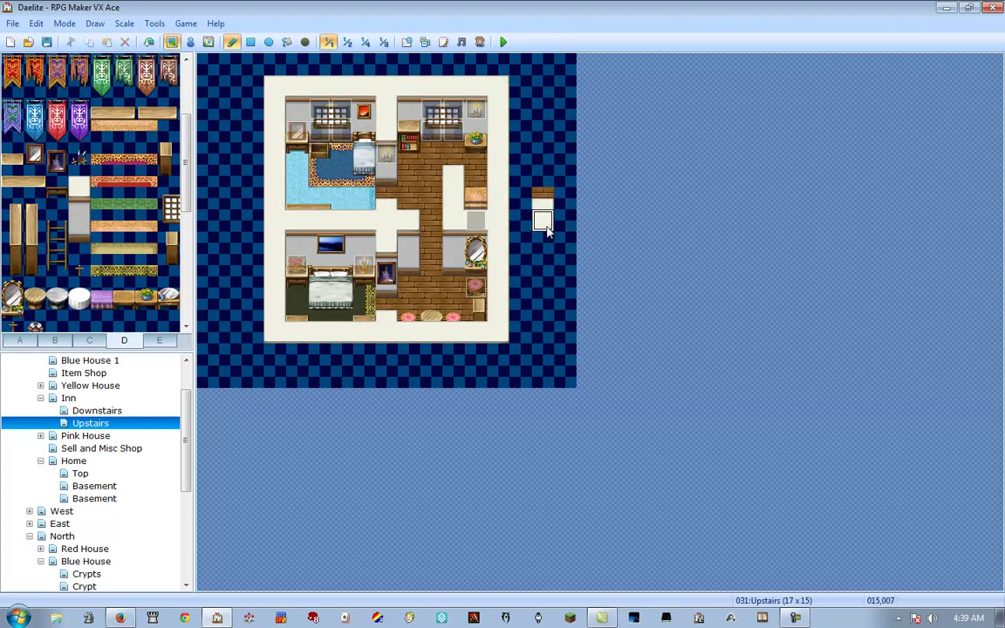
{"action": "mouse_move", "coordinate": [566, 225]}
{"action": "left_mouse_down"}
{"action": "mouse_move", "coordinate": [518, 217]}
{"action": "mouse_move", "coordinate": [541, 240]}
{"action": "mouse_move", "coordinate": [539, 286]}
{"action": "left_mouse_up"}
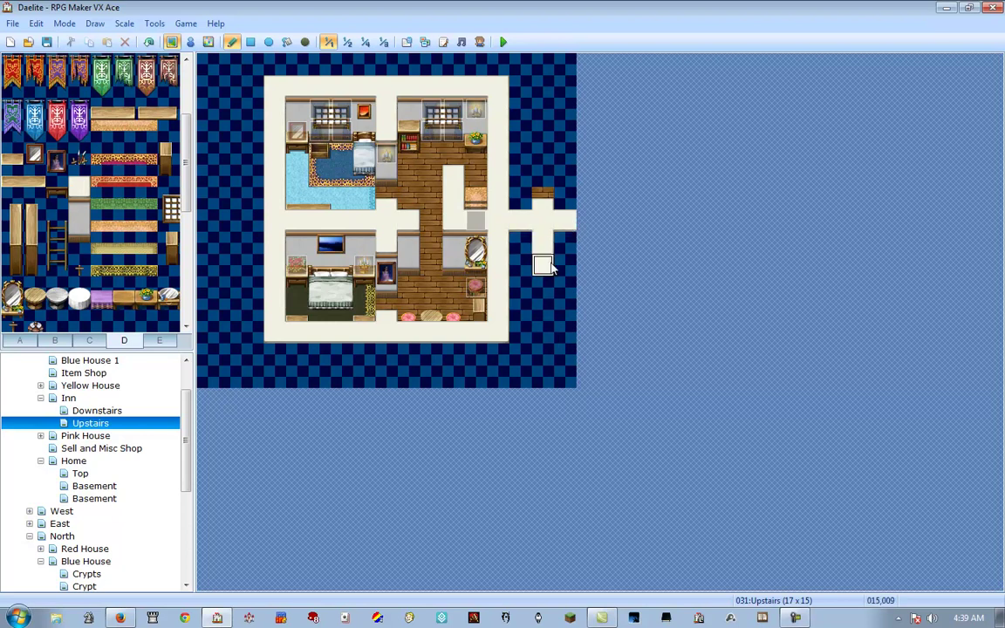
{"action": "right_click", "coordinate": [561, 332]}
{"action": "mouse_move", "coordinate": [561, 332]}
{"action": "left_mouse_down"}
{"action": "mouse_move", "coordinate": [541, 264]}
{"action": "mouse_move", "coordinate": [538, 203]}
{"action": "mouse_move", "coordinate": [521, 218]}
{"action": "mouse_move", "coordinate": [564, 220]}
{"action": "left_mouse_up"}
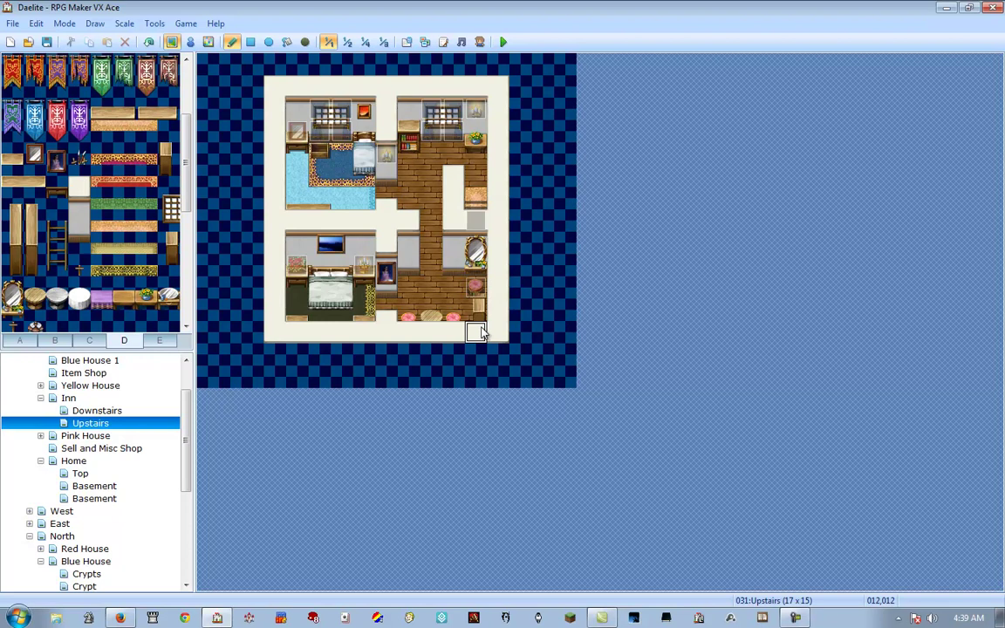
{"action": "left_click", "coordinate": [384, 275]}
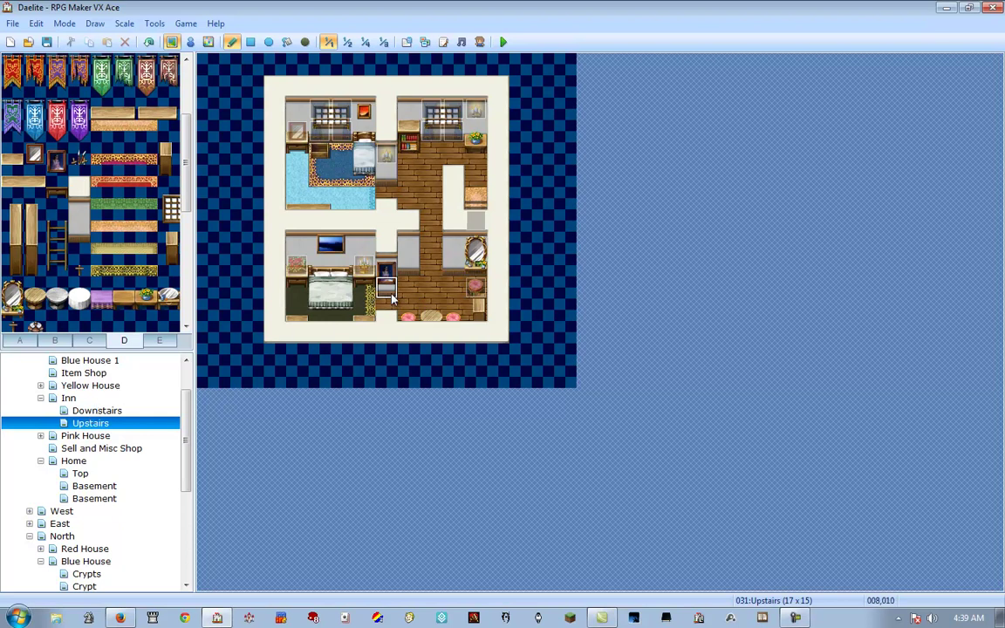
View the Sell and Misc Shop, the Home map, its Top floor and both Basement maps.
{"action": "left_click", "coordinate": [87, 448]}
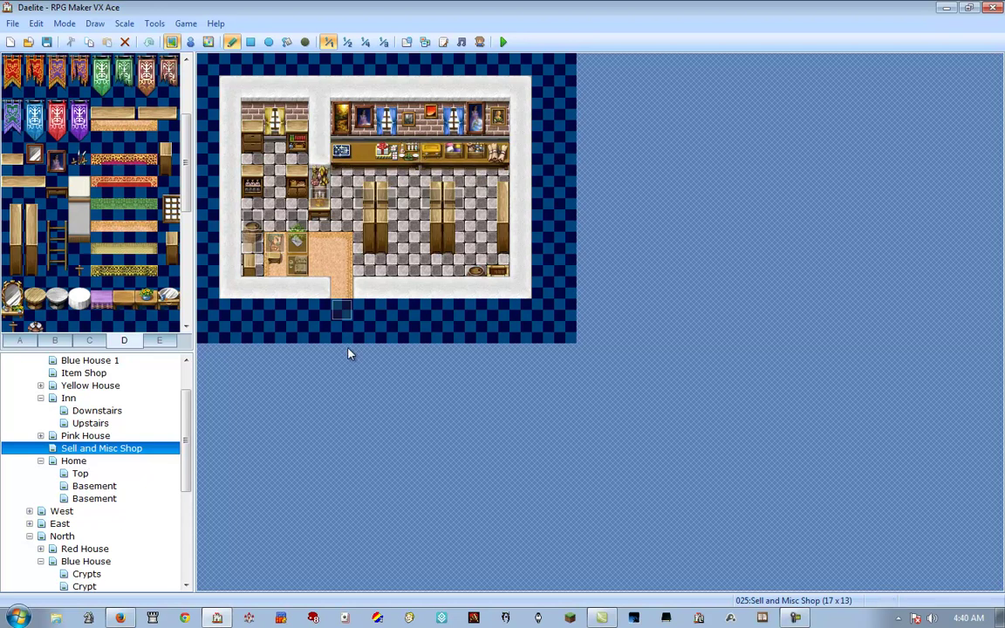
{"action": "left_click", "coordinate": [82, 463]}
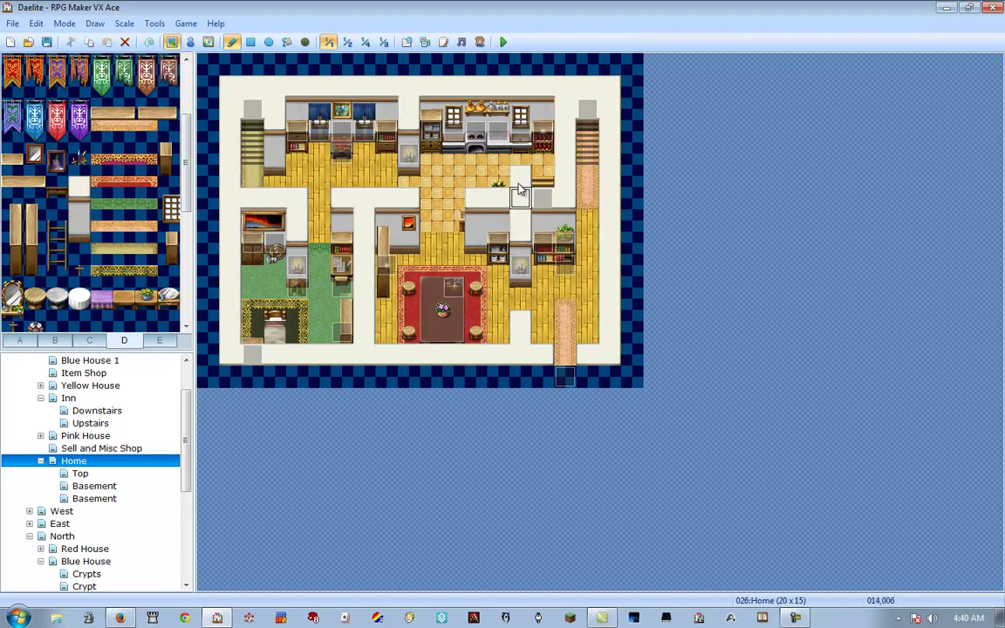
{"action": "left_click", "coordinate": [80, 474]}
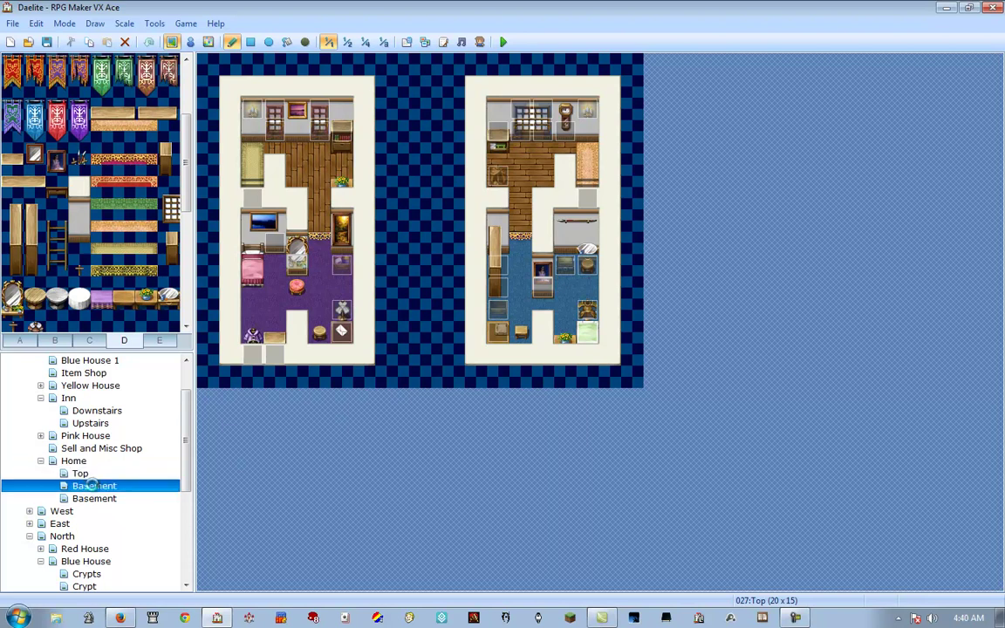
{"action": "left_click", "coordinate": [93, 486]}
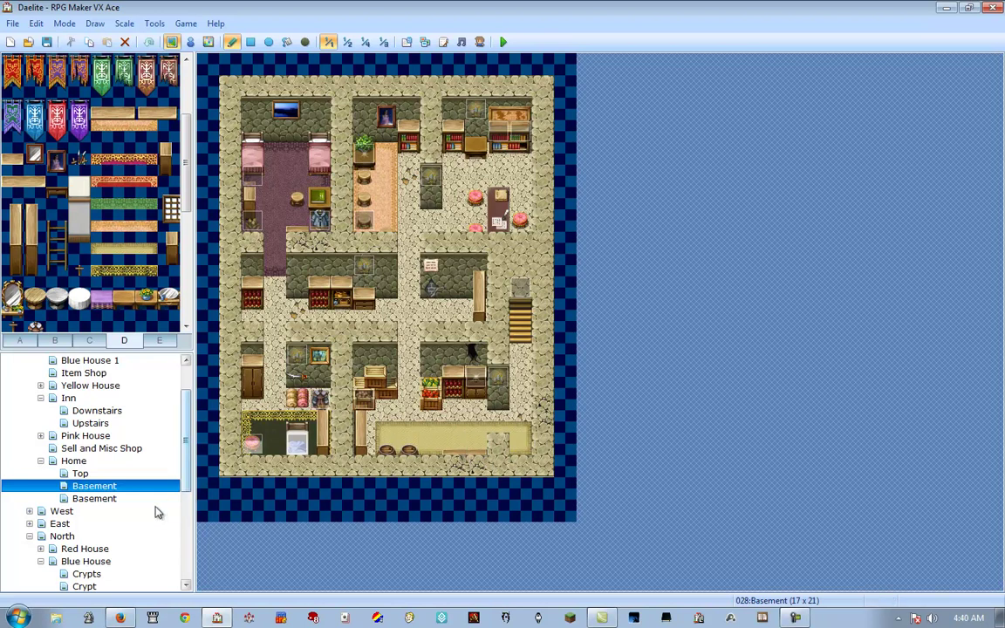
{"action": "left_click", "coordinate": [91, 502]}
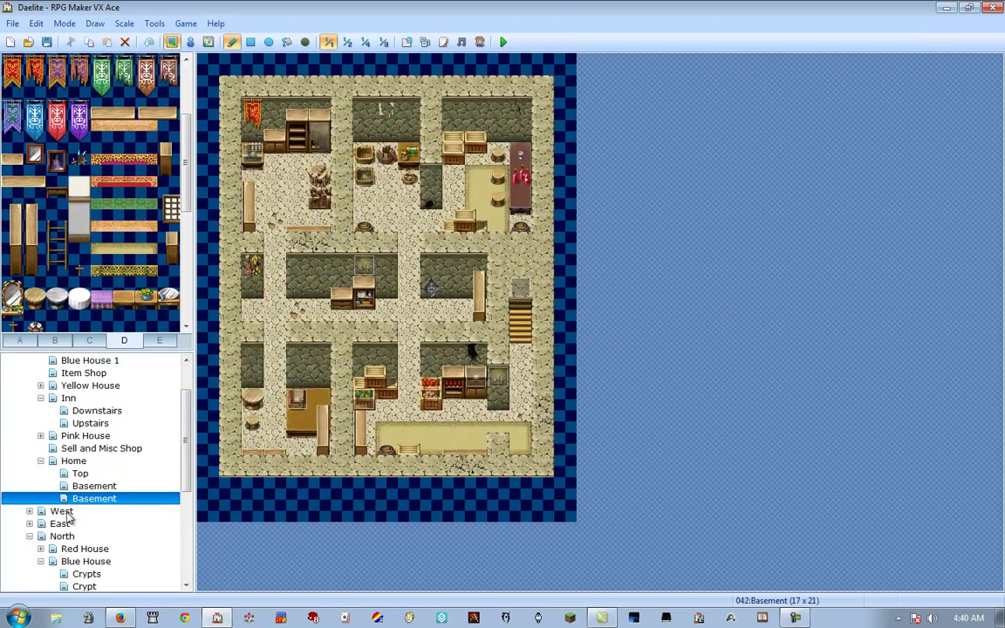
View the West and East town maps and compare their streets and houses.
{"action": "left_click", "coordinate": [69, 514]}
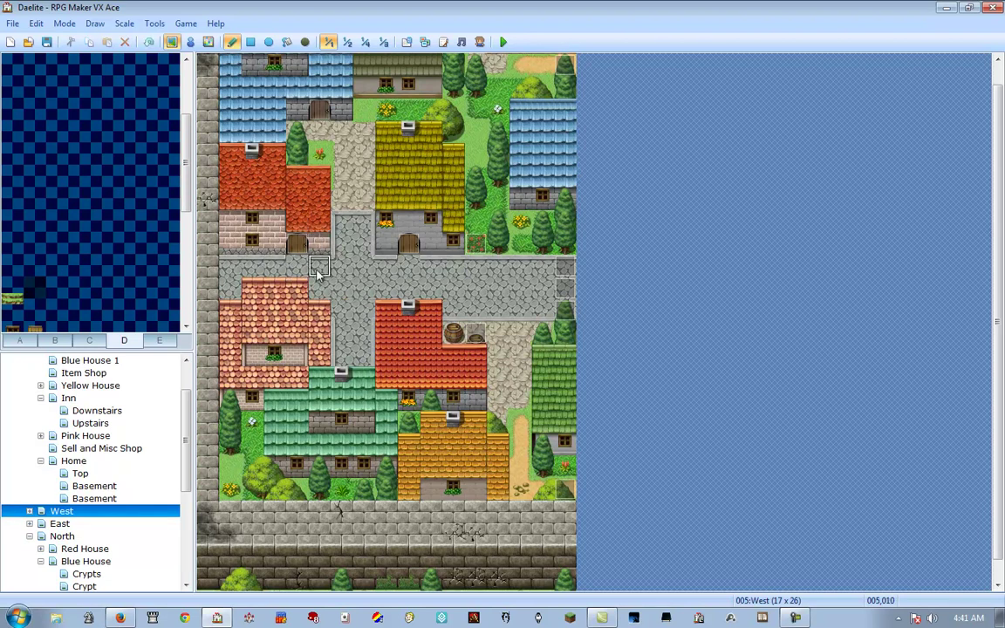
{"action": "left_click", "coordinate": [54, 525]}
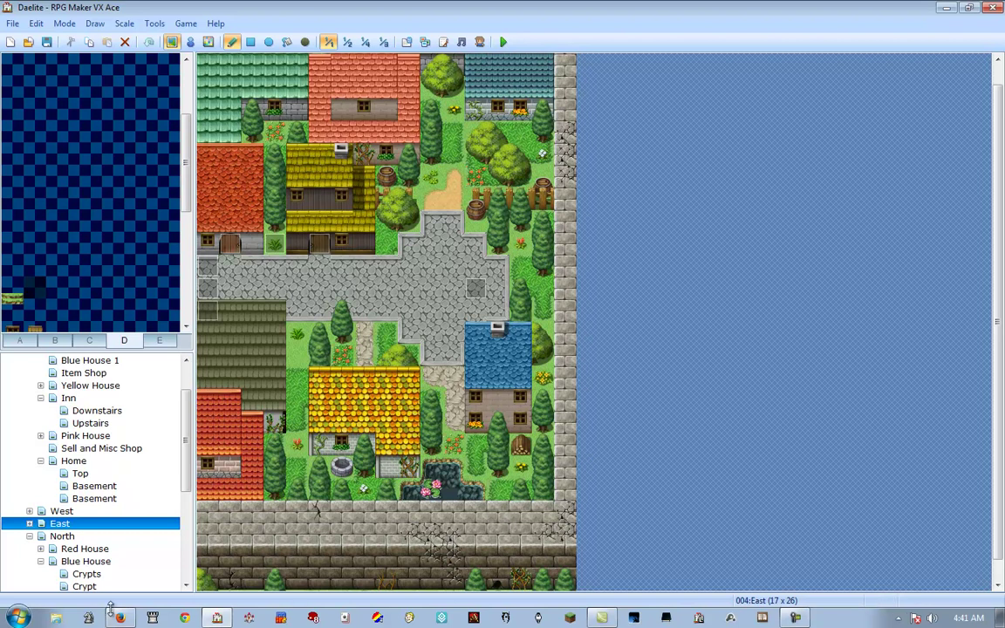
{"action": "left_click", "coordinate": [44, 511]}
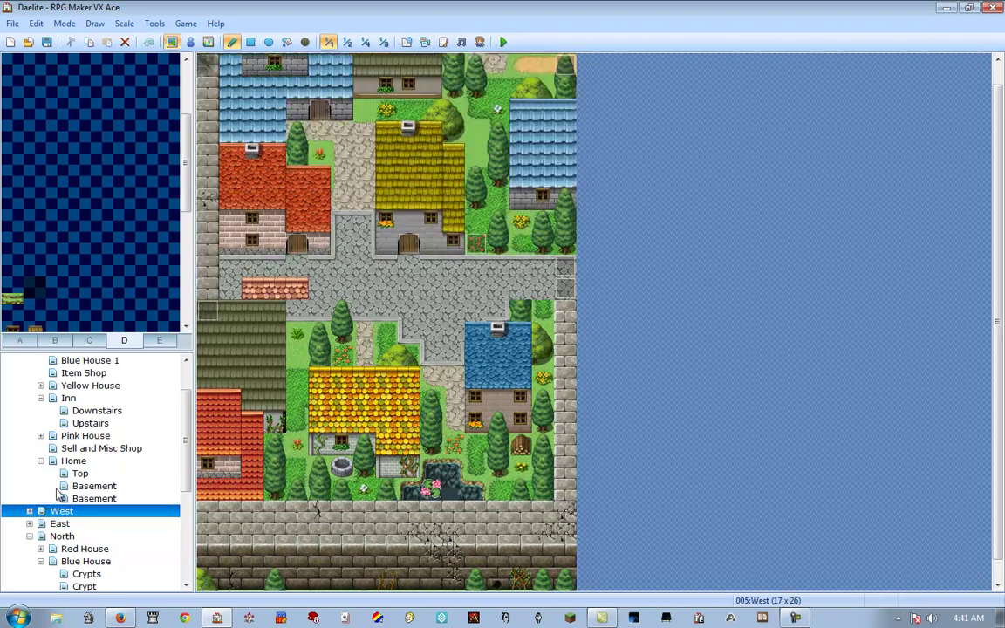
Revisit the Home map, and compare the Tontoria planning map with the detailed Tontoria town map nested under it.
{"action": "left_click", "coordinate": [73, 461]}
{"action": "scroll", "coordinate": [84, 472], "scroll_direction": "up", "scroll_amount": 2}
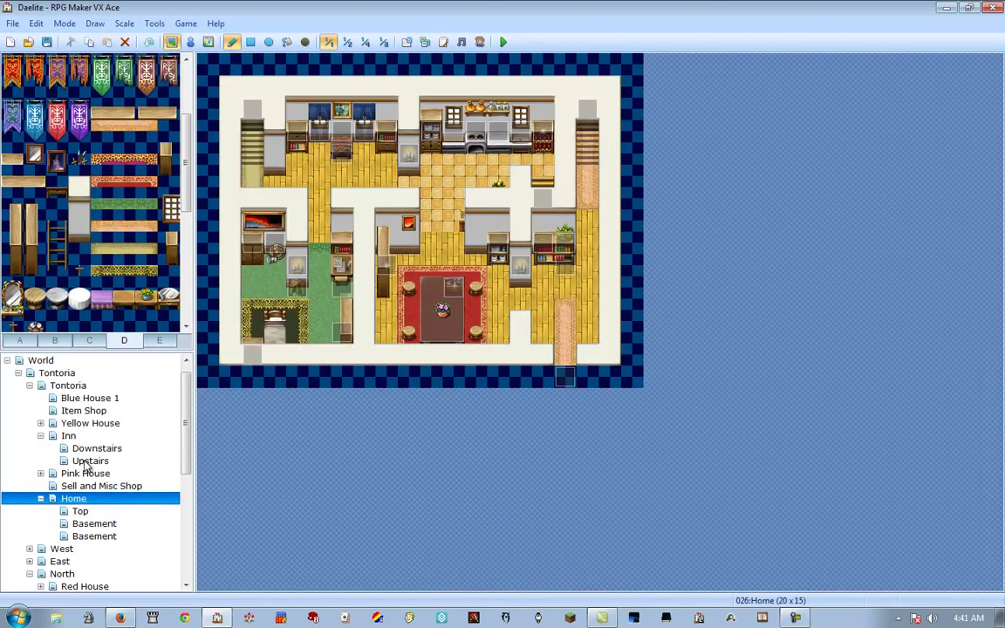
{"action": "left_click", "coordinate": [52, 386]}
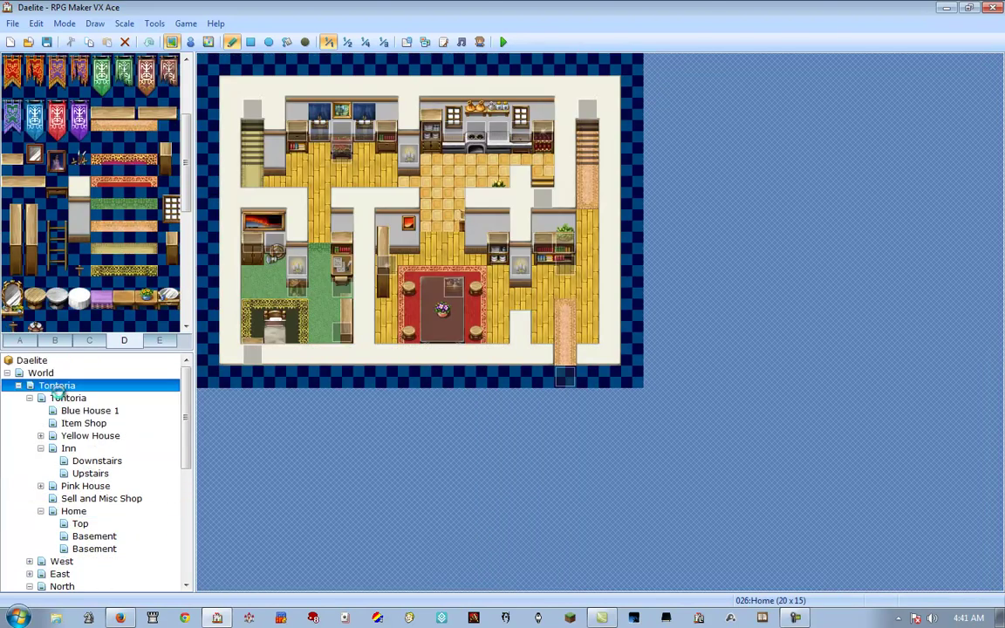
{"action": "left_click", "coordinate": [63, 400]}
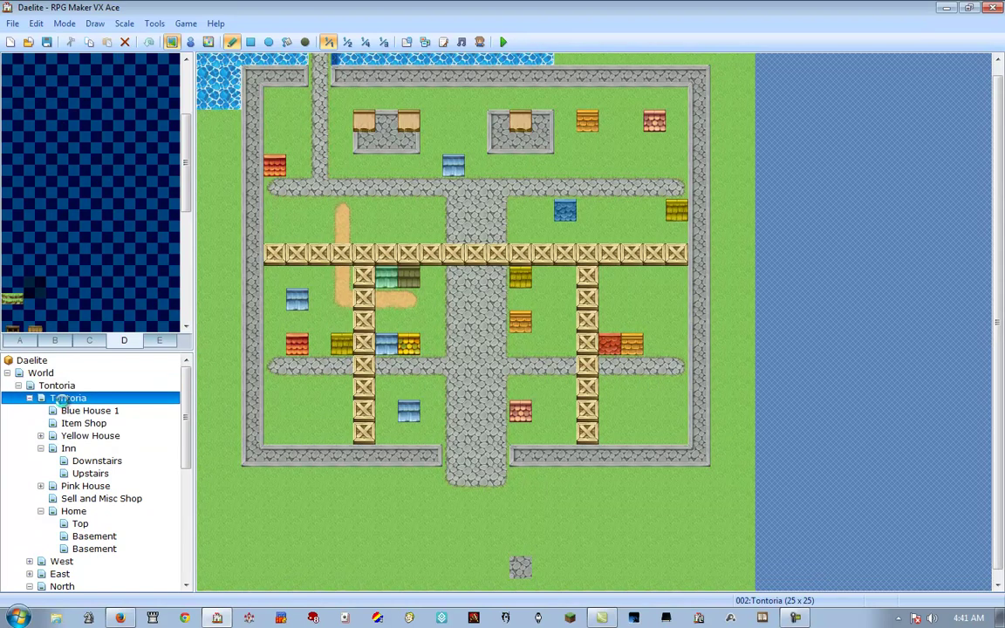
{"action": "left_click", "coordinate": [57, 388]}
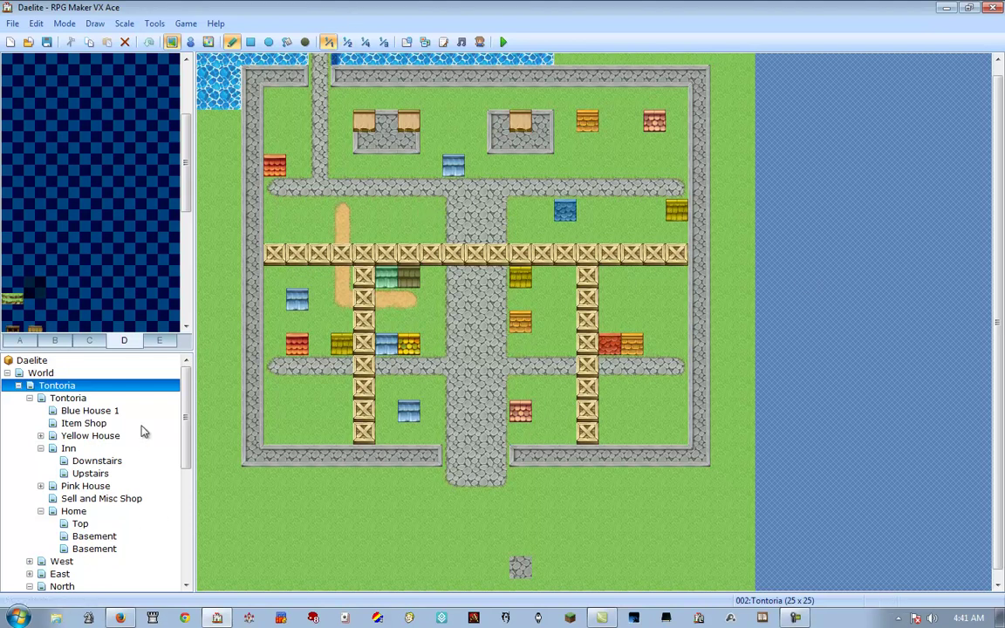
{"action": "left_click", "coordinate": [76, 398]}
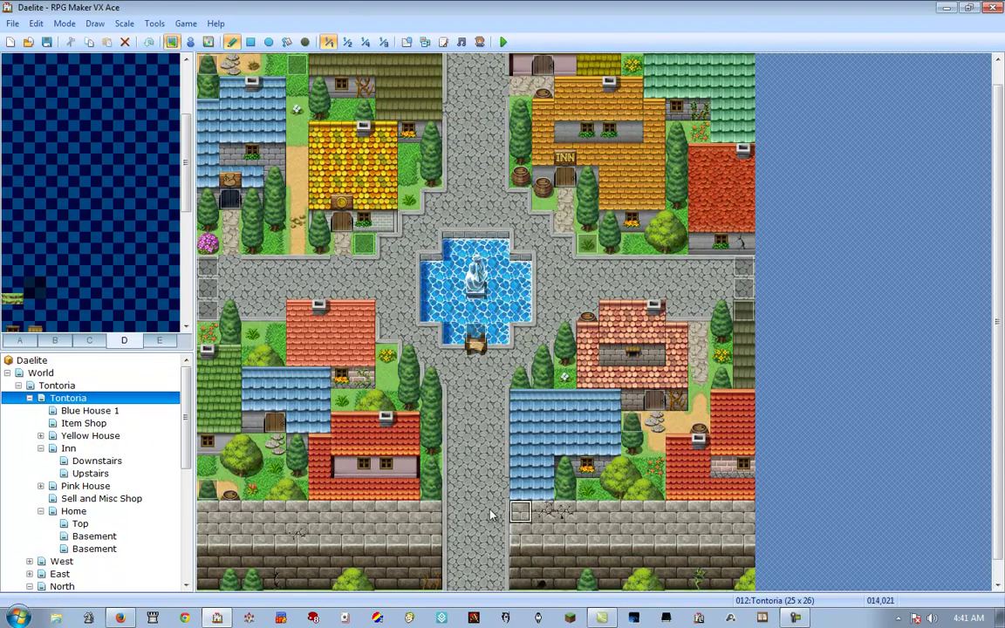
{"action": "scroll", "coordinate": [610, 488], "scroll_direction": "down", "scroll_amount": 1}
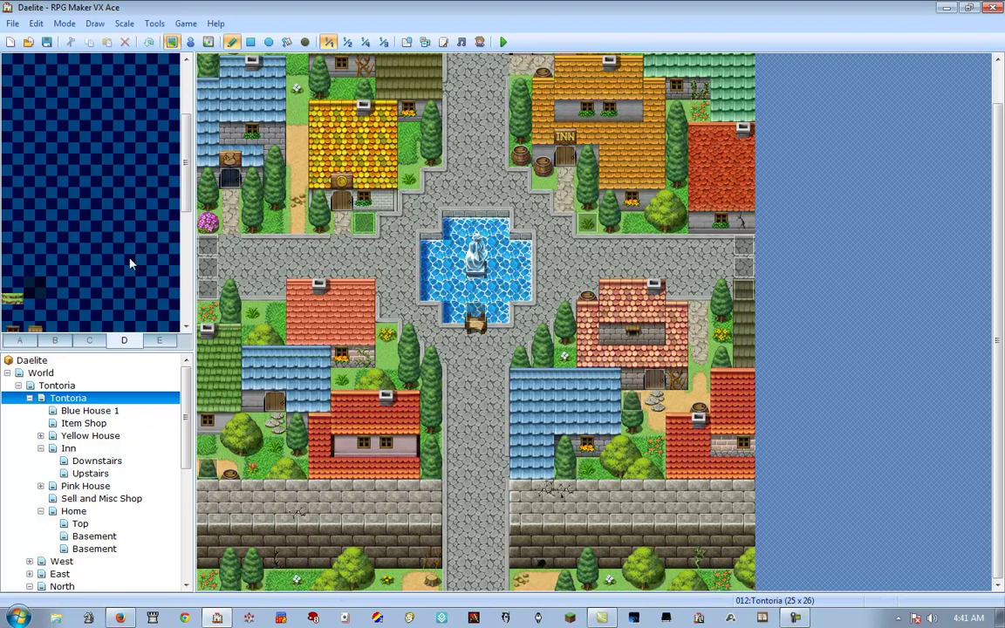
Open the No Save project from its Game.rvproj2 file in the RPGVXAce folder.
{"action": "left_click", "coordinate": [29, 42]}
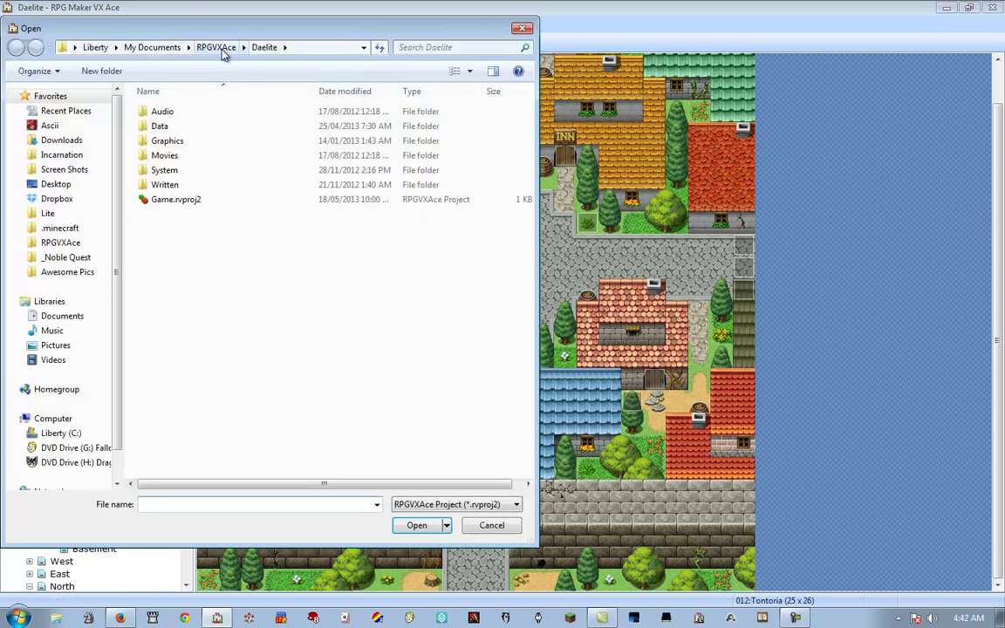
{"action": "left_click", "coordinate": [218, 48]}
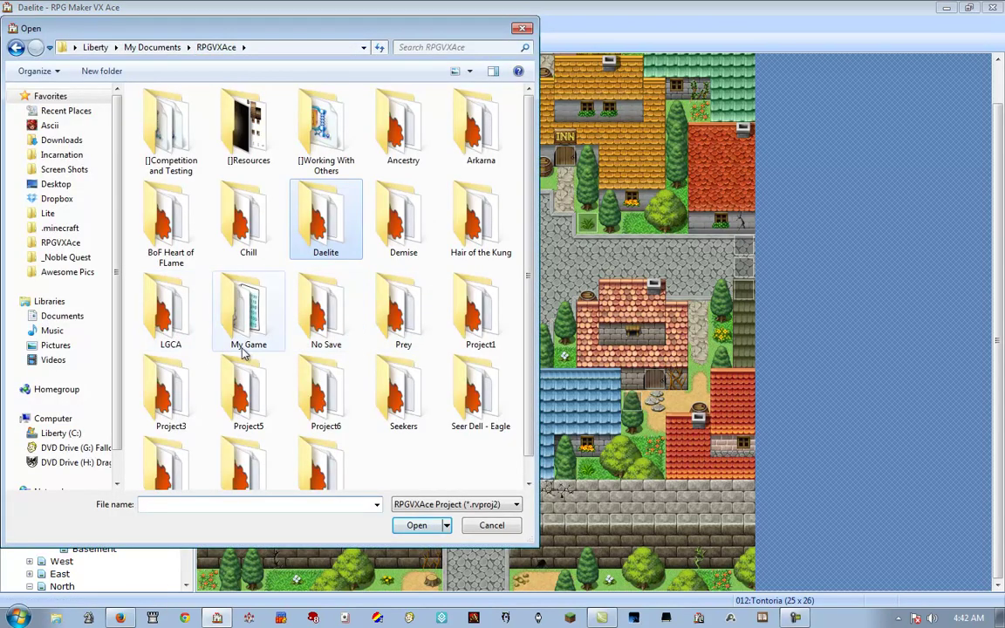
{"action": "double_click", "coordinate": [321, 331]}
{"action": "left_click", "coordinate": [212, 191]}
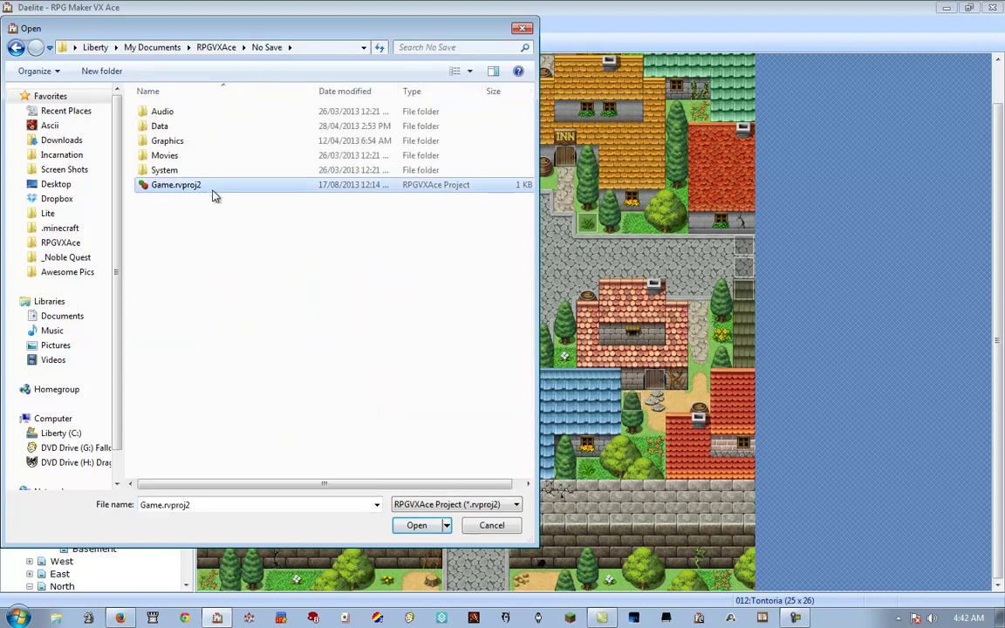
{"action": "double_click", "coordinate": [214, 186]}
{"action": "left_click", "coordinate": [506, 342]}
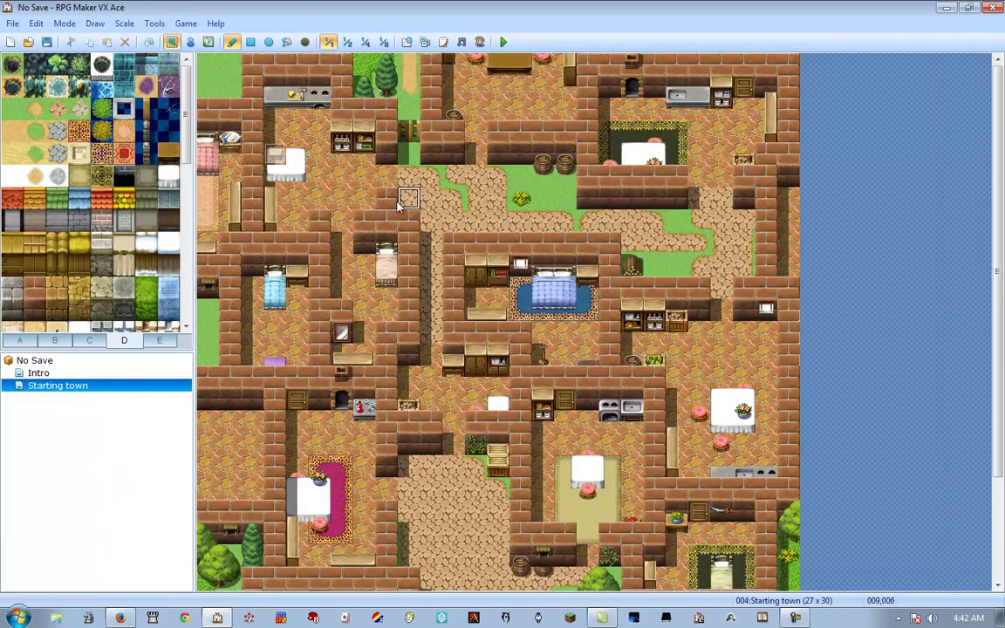
Examine the Starting town map from its northern houses down to the southern pond.
{"action": "left_click_drag", "start_coordinate": [999, 301], "coordinate": [1004, 225]}
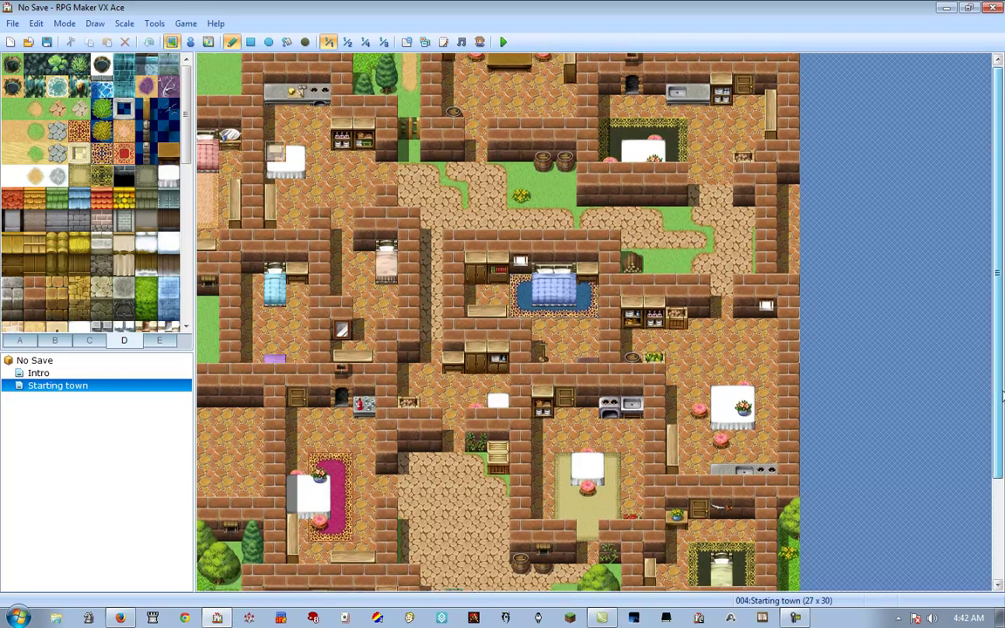
{"action": "left_click_drag", "start_coordinate": [997, 395], "coordinate": [1003, 527]}
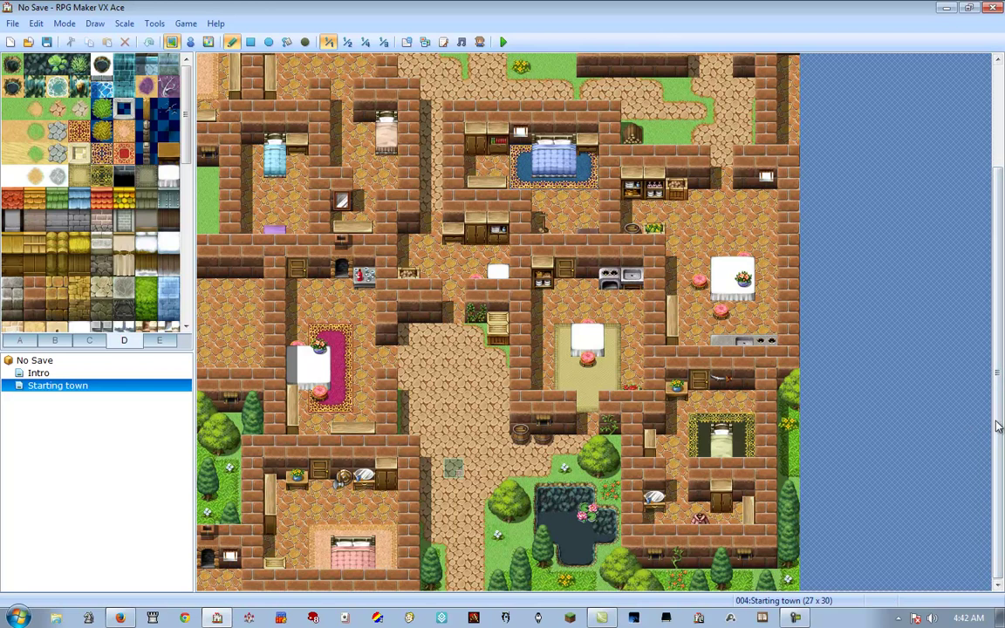
{"action": "left_click_drag", "start_coordinate": [1002, 425], "coordinate": [1002, 210]}
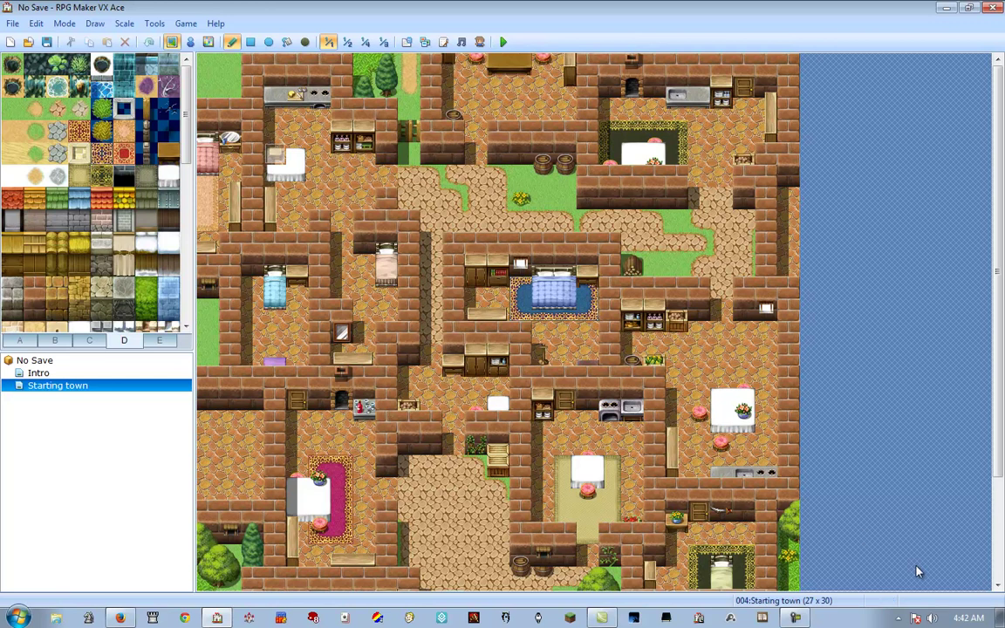
{"action": "mouse_move", "coordinate": [794, 619]}
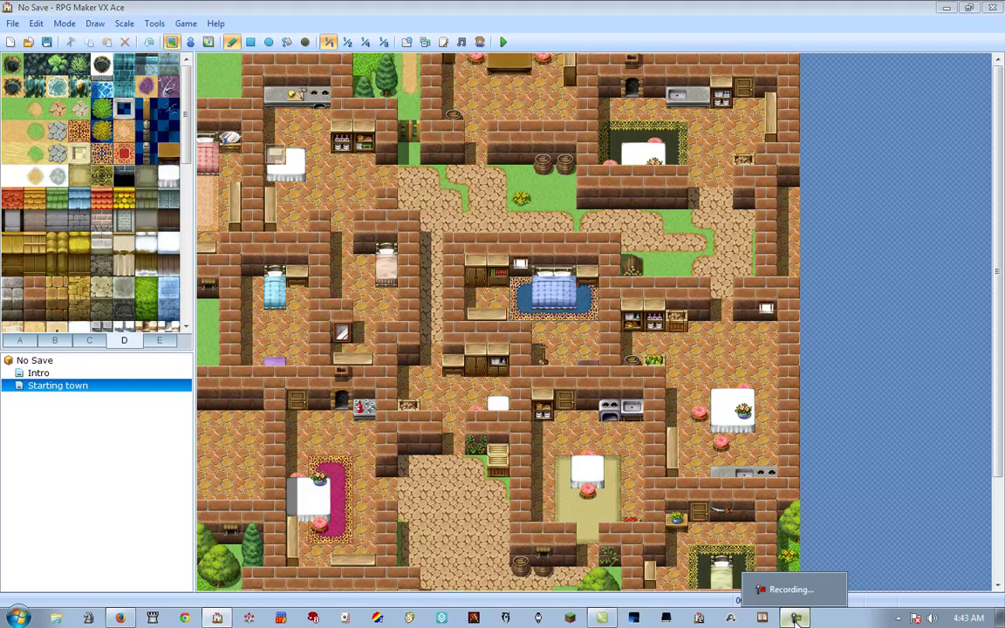
{"action": "left_click", "coordinate": [796, 618]}
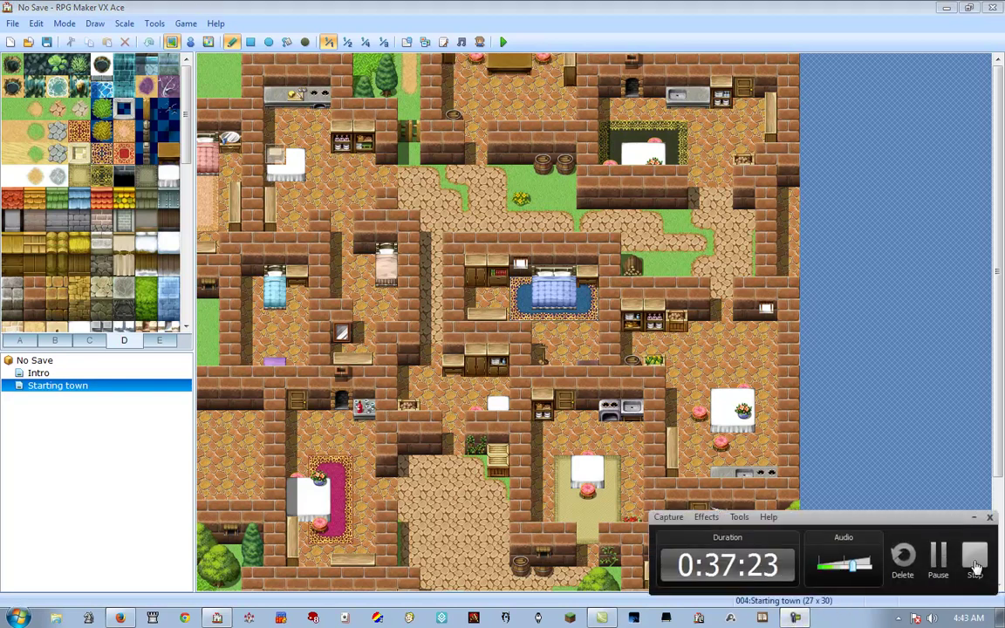